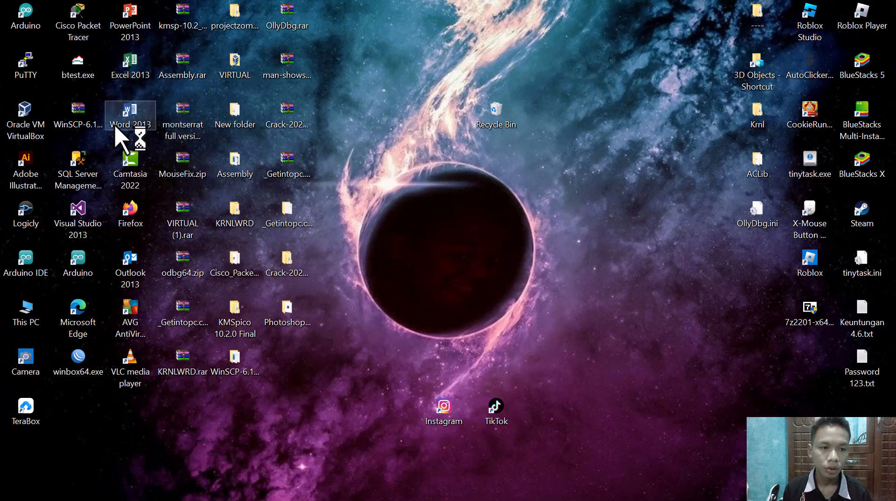
Step: Launch Cisco Packet Tracer from the desktop with an empty logical workspace
{"action": "left_click", "coordinate": [68, 13]}
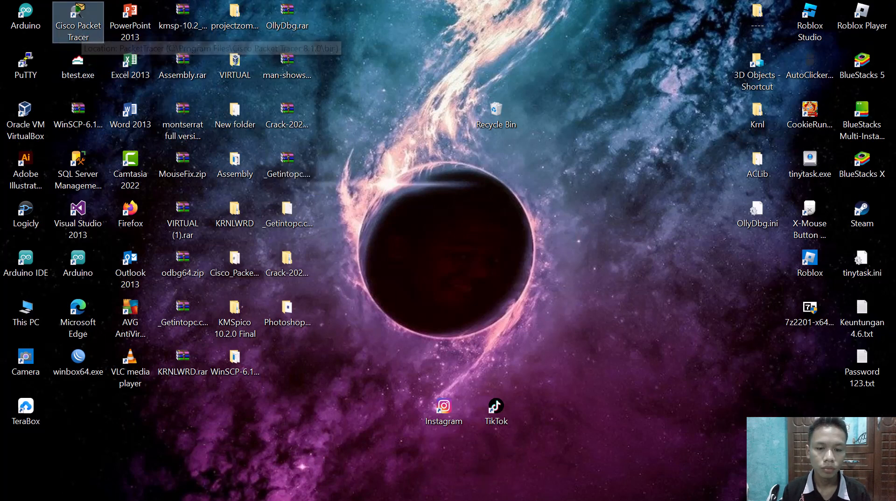
{"action": "right_click", "coordinate": [589, 231]}
{"action": "left_click", "coordinate": [610, 266]}
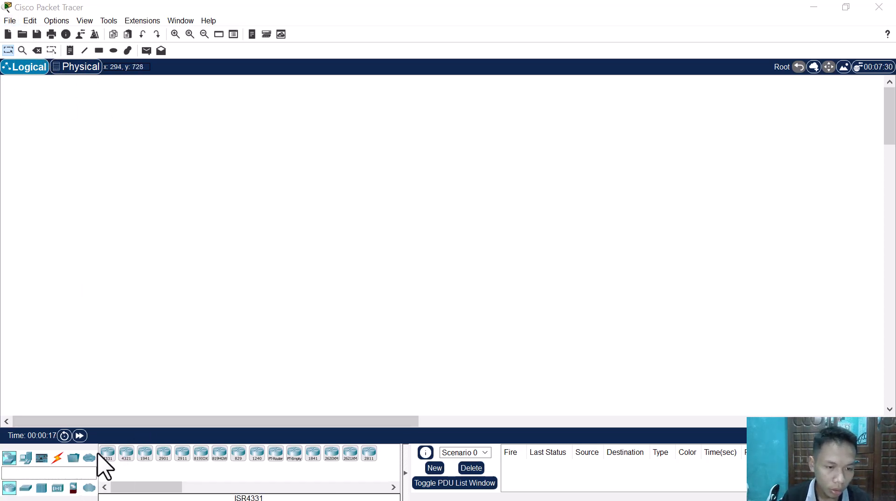
{"action": "left_click_drag", "start_coordinate": [109, 455], "coordinate": [95, 221]}
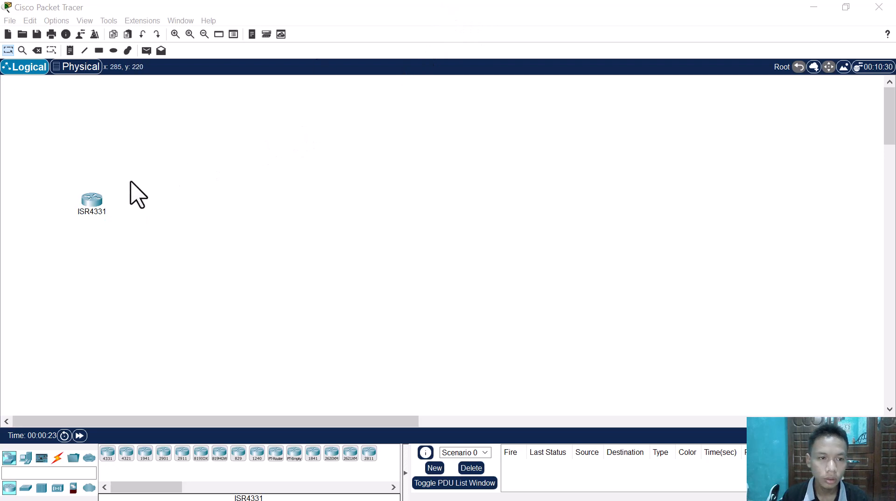
{"action": "left_click_drag", "start_coordinate": [97, 198], "coordinate": [109, 200]}
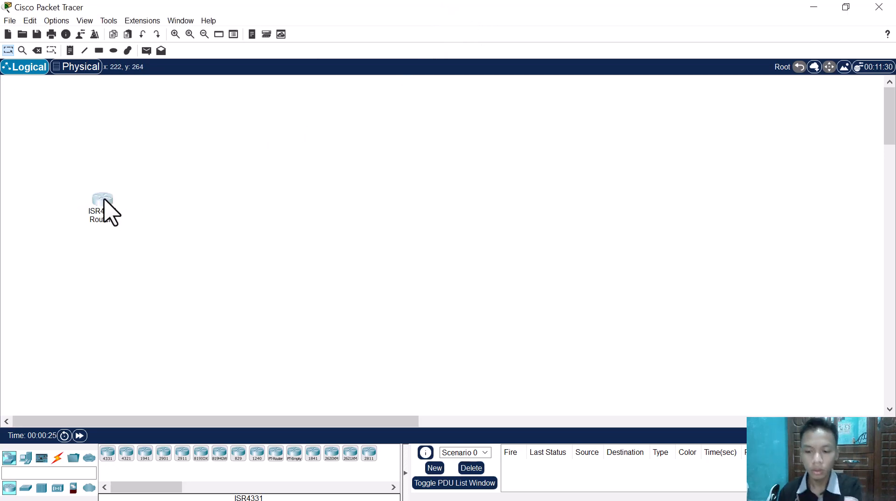
{"action": "key", "text": "Delete"}
{"action": "key", "text": "Return"}
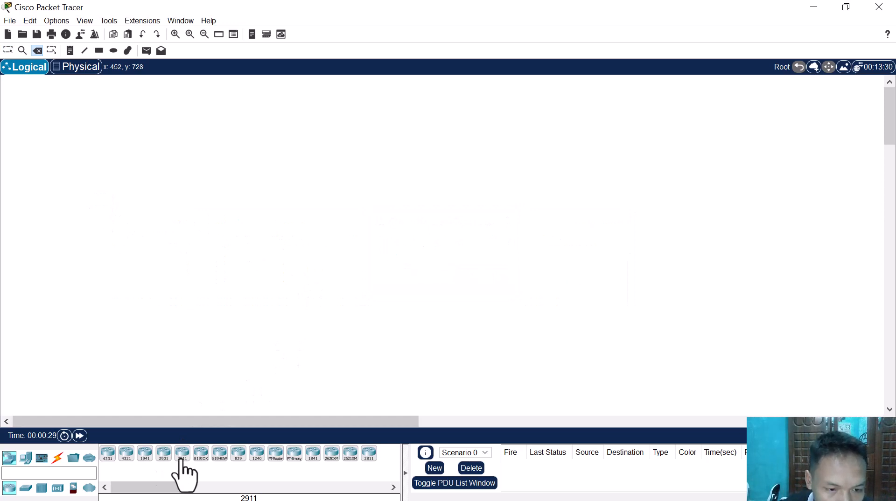
Step: Place a 2911 router in the workspace and a 2960 switch directly below it
{"action": "left_click_drag", "start_coordinate": [148, 280], "coordinate": [148, 210]}
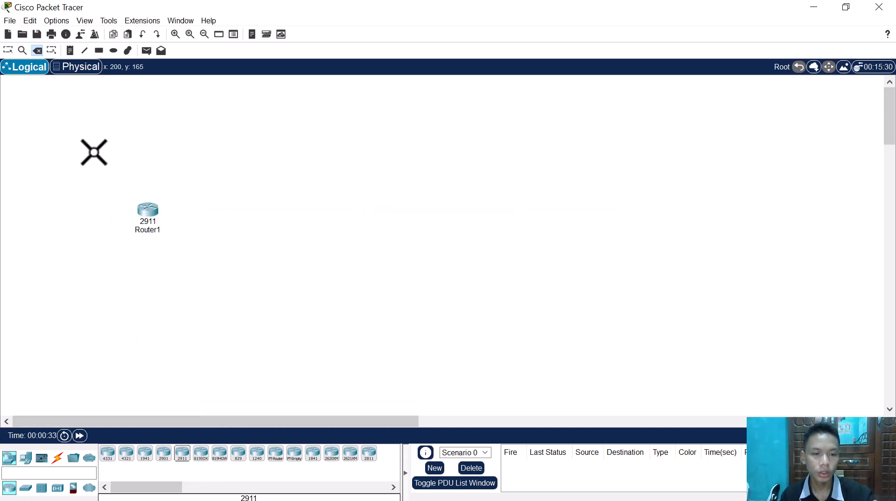
{"action": "key", "text": "Escape"}
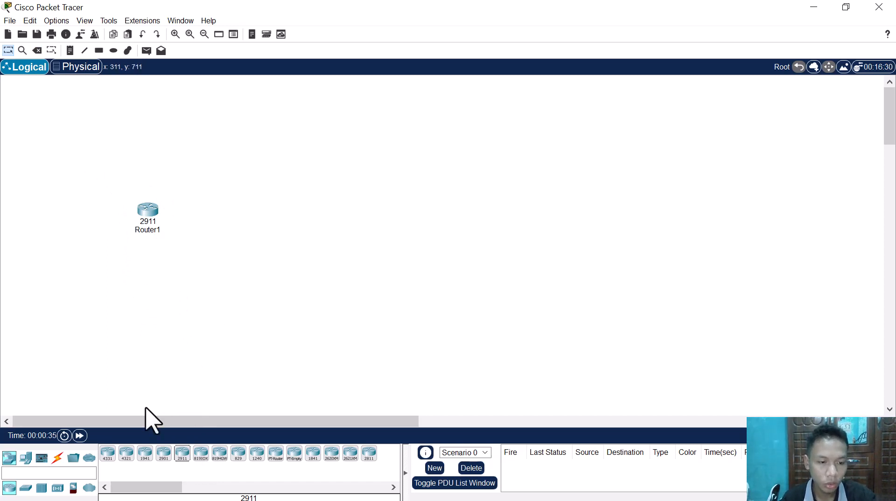
{"action": "left_click", "coordinate": [26, 488]}
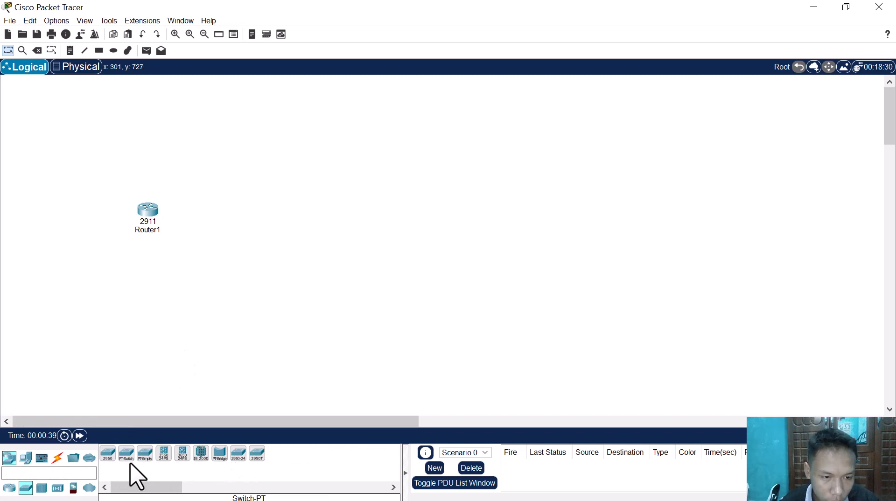
{"action": "left_click_drag", "start_coordinate": [107, 457], "coordinate": [153, 293]}
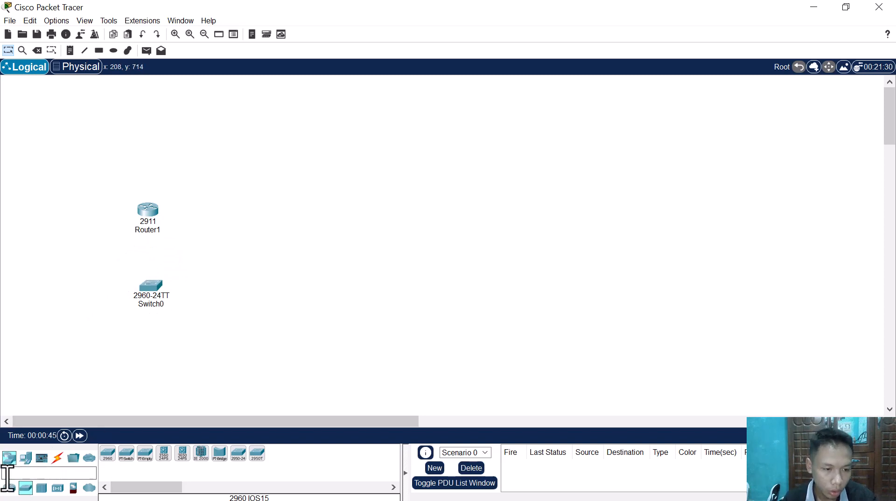
Step: Place three Laptop-PT devices in a row below the 2960 switch
{"action": "left_click", "coordinate": [27, 460]}
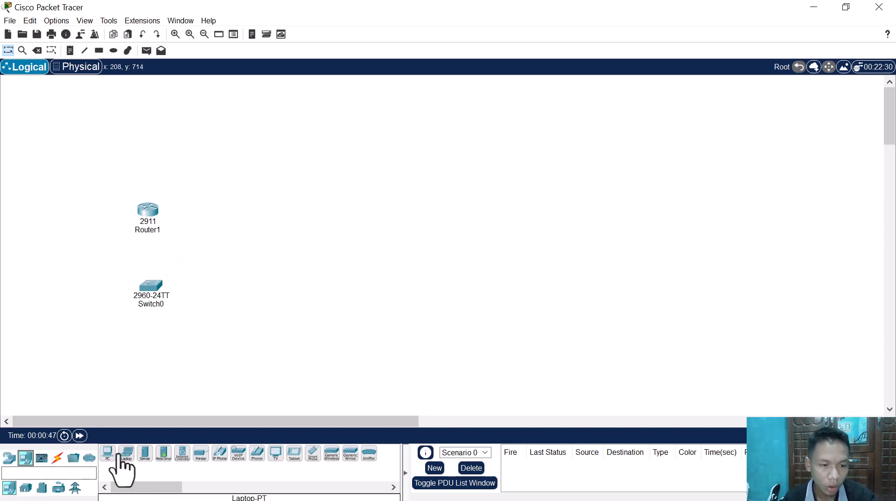
{"action": "left_click_drag", "start_coordinate": [108, 456], "coordinate": [96, 364]}
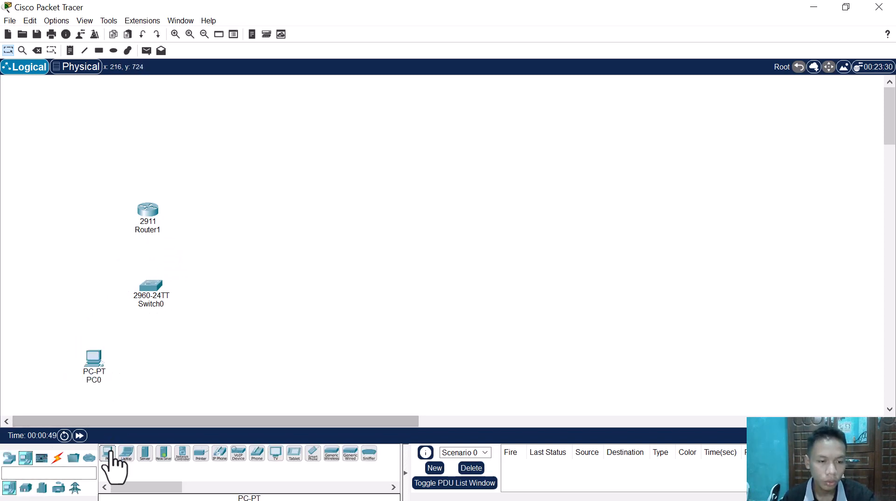
{"action": "left_click_drag", "start_coordinate": [125, 451], "coordinate": [111, 369]}
{"action": "left_click_drag", "start_coordinate": [125, 458], "coordinate": [228, 361]}
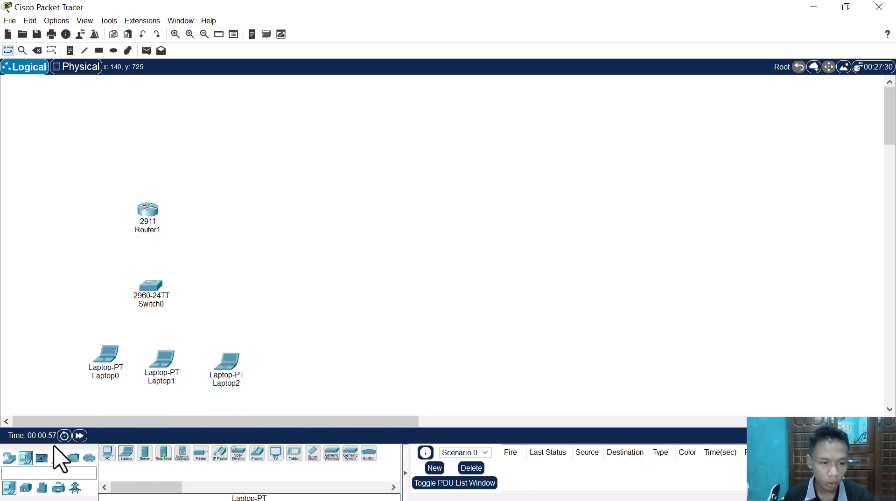
{"action": "left_click", "coordinate": [57, 458]}
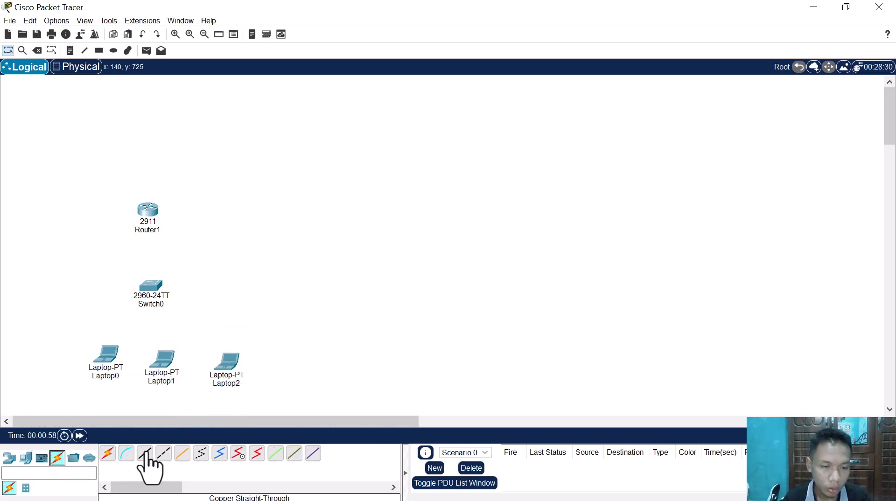
Step: Duplicate the group of router, switch and three laptops three times, spreading the copies in a row beside the original
{"action": "left_click_drag", "start_coordinate": [45, 170], "coordinate": [266, 394]}
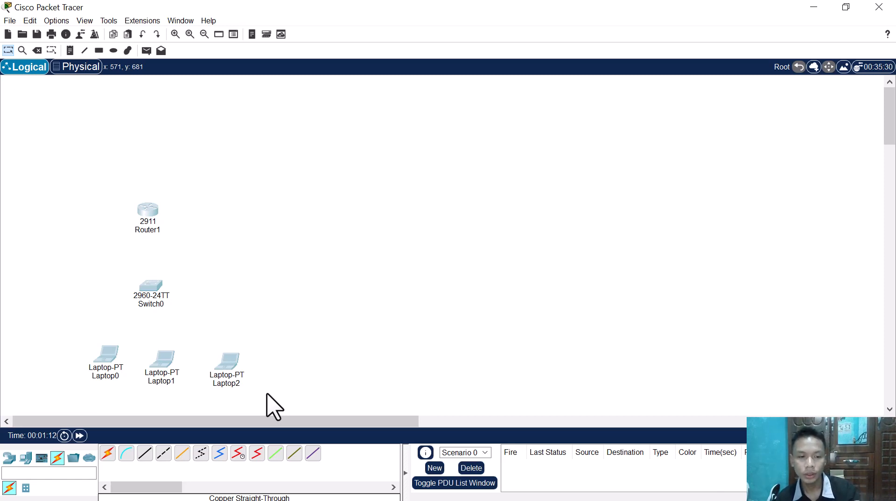
{"action": "key", "text": "ctrl+v"}
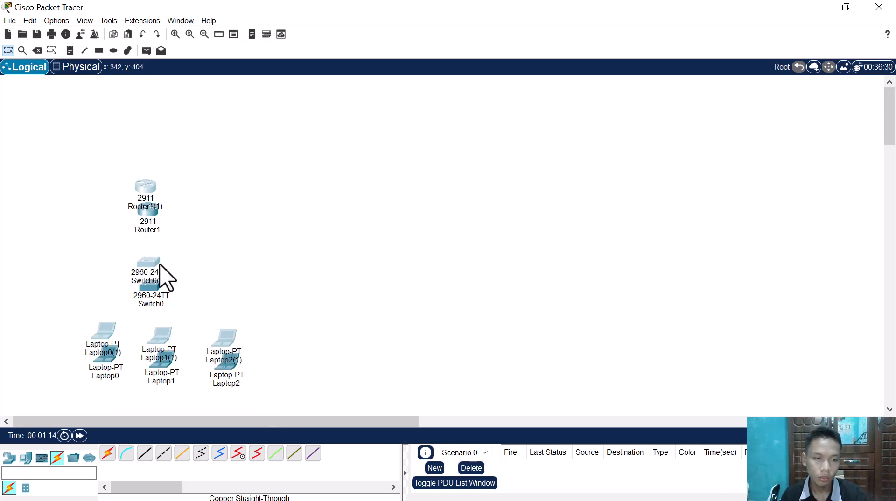
{"action": "left_click_drag", "start_coordinate": [161, 275], "coordinate": [362, 291]}
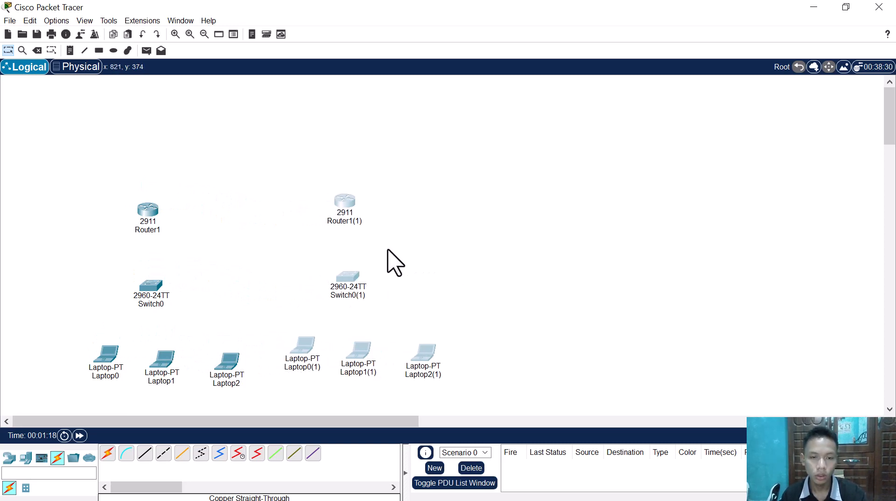
{"action": "key", "text": "ctrl+v"}
{"action": "left_click_drag", "start_coordinate": [145, 260], "coordinate": [581, 279]}
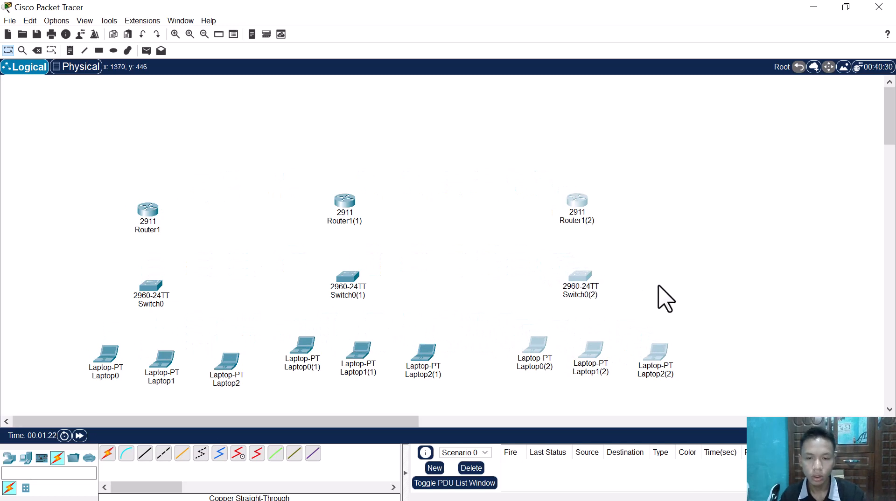
{"action": "key", "text": "ctrl+v"}
{"action": "left_click_drag", "start_coordinate": [147, 279], "coordinate": [765, 273]}
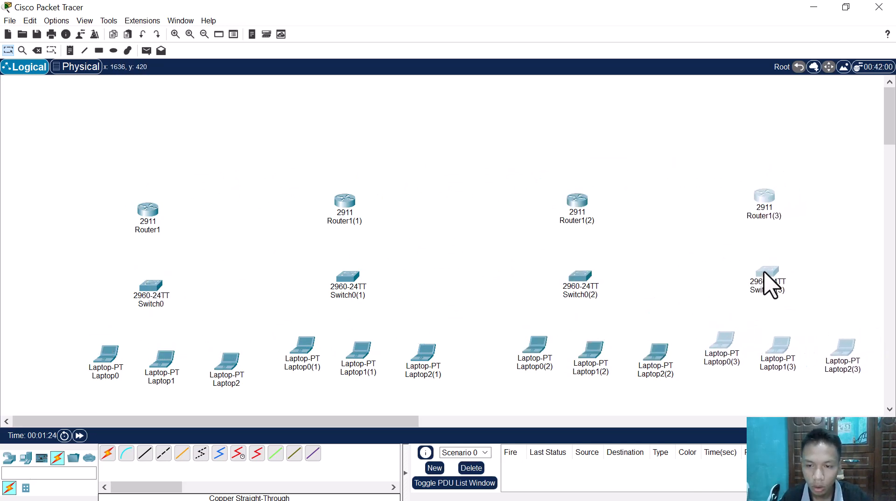
{"action": "left_click", "coordinate": [653, 256]}
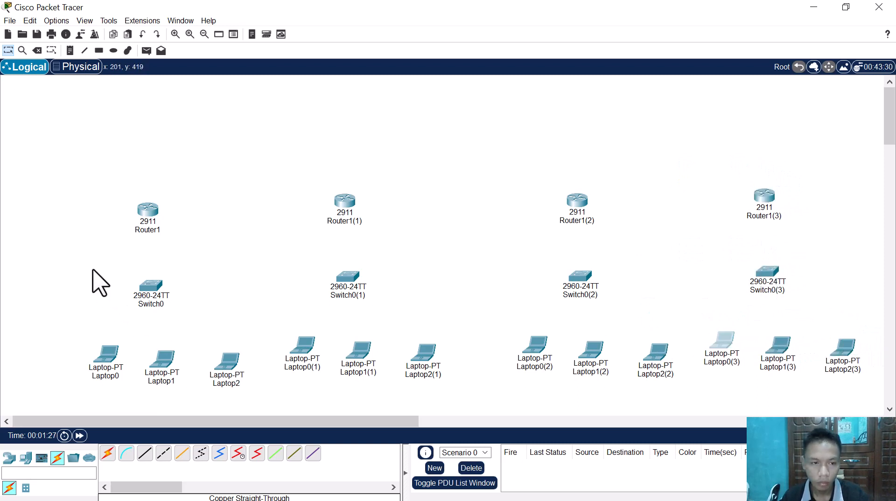
Step: Move the original device group up and to the left, and shift the three copied groups to line up with it
{"action": "left_click_drag", "start_coordinate": [91, 188], "coordinate": [249, 387]}
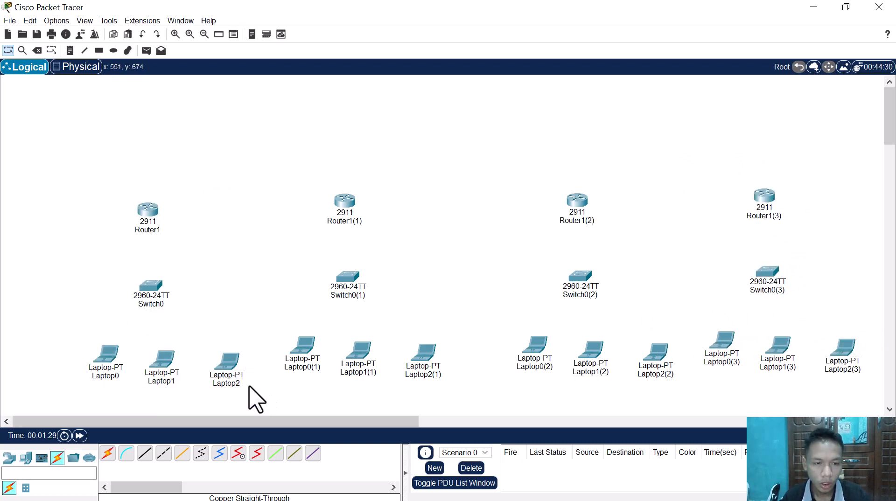
{"action": "left_click_drag", "start_coordinate": [77, 187], "coordinate": [255, 389]}
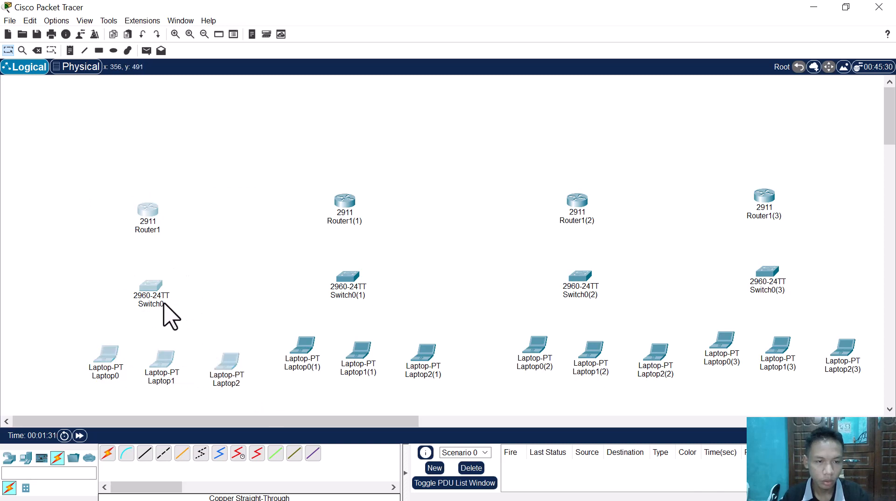
{"action": "left_click_drag", "start_coordinate": [153, 291], "coordinate": [102, 234]}
{"action": "left_click", "coordinate": [200, 221]}
{"action": "left_click_drag", "start_coordinate": [235, 165], "coordinate": [801, 317]}
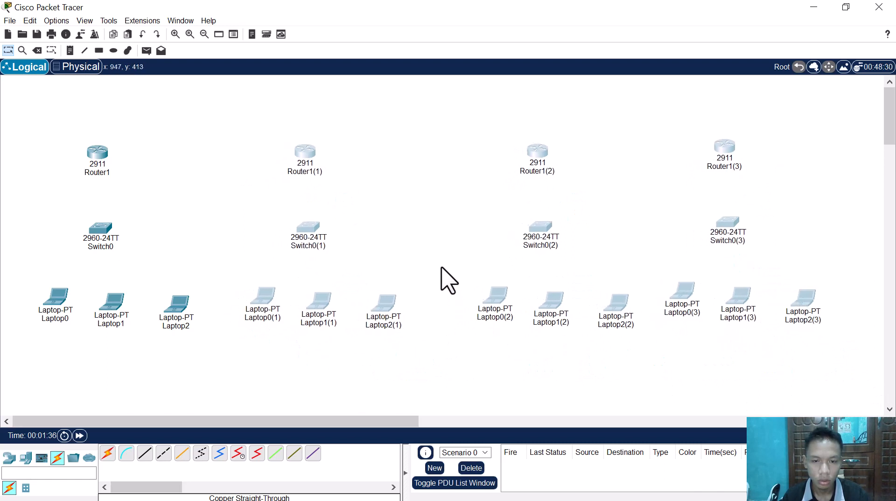
{"action": "left_click", "coordinate": [441, 268]}
Step: Raise Laptop1(1) and Laptop2(1) level with Laptop0(1), and center Switch0(1) and Router1(1) above the middle laptop
{"action": "left_click_drag", "start_coordinate": [296, 285], "coordinate": [421, 334]}
{"action": "left_click_drag", "start_coordinate": [387, 309], "coordinate": [390, 302]}
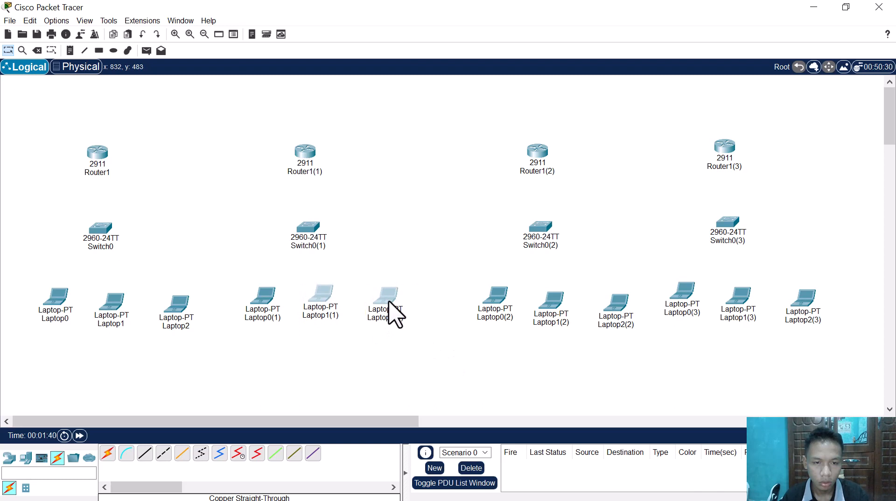
{"action": "left_click", "coordinate": [301, 273]}
{"action": "left_click_drag", "start_coordinate": [252, 130], "coordinate": [336, 234]}
{"action": "left_click", "coordinate": [285, 152]}
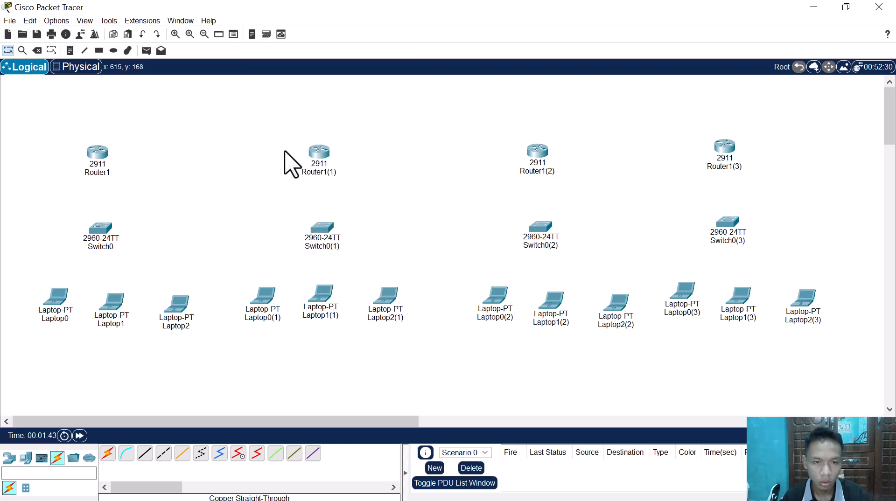
{"action": "left_click_drag", "start_coordinate": [304, 152], "coordinate": [317, 150]}
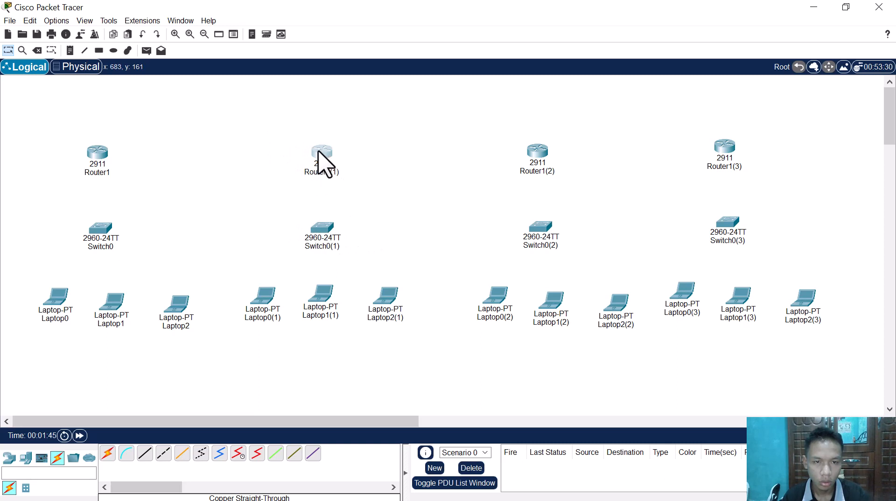
{"action": "left_click", "coordinate": [274, 149]}
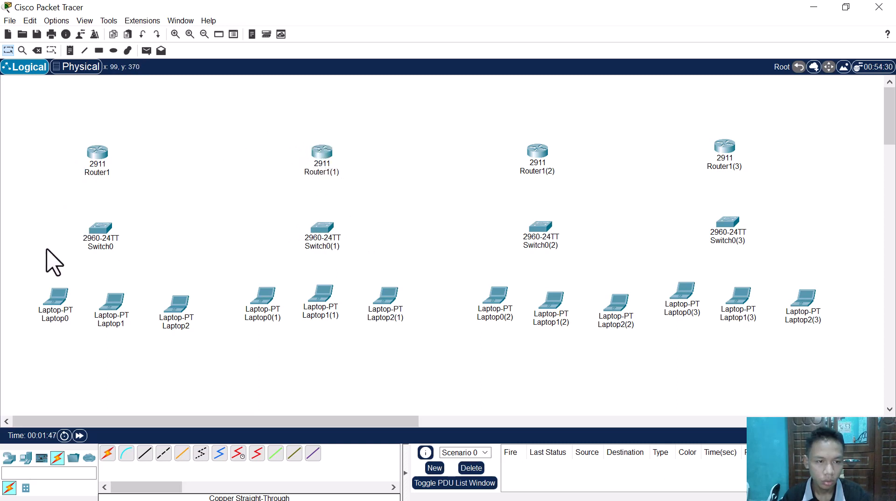
Step: Raise Laptop1 and Laptop2 level with Laptop0, and center Switch0 and Router1 above the middle laptop
{"action": "left_click_drag", "start_coordinate": [59, 302], "coordinate": [181, 352]}
{"action": "left_click_drag", "start_coordinate": [174, 320], "coordinate": [170, 302]}
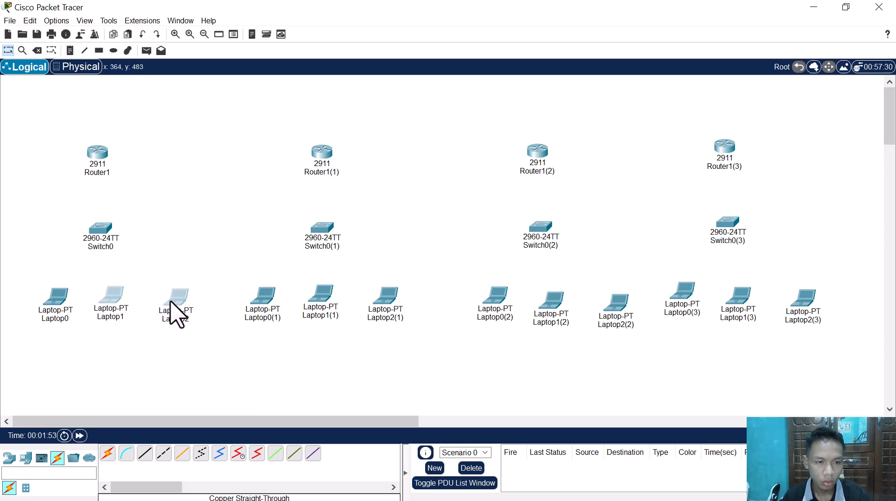
{"action": "left_click", "coordinate": [79, 286]}
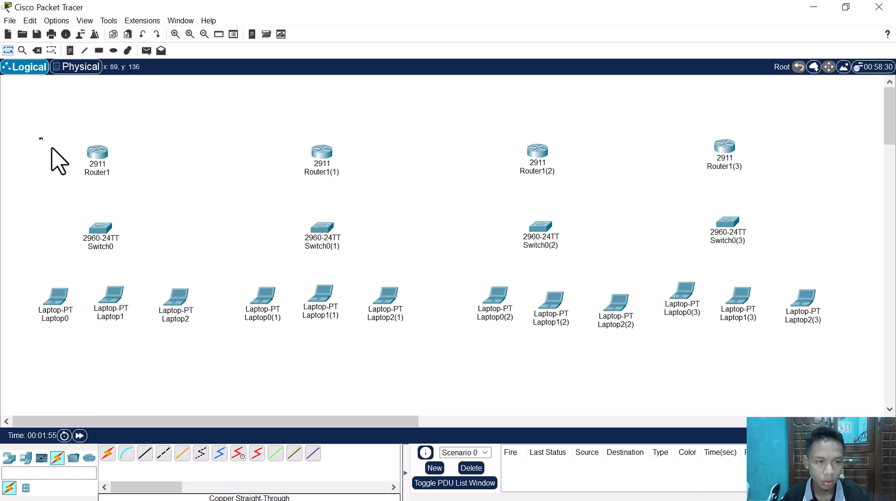
{"action": "left_click_drag", "start_coordinate": [52, 148], "coordinate": [119, 239]}
{"action": "left_click", "coordinate": [171, 200]}
{"action": "left_click_drag", "start_coordinate": [118, 149], "coordinate": [122, 150]}
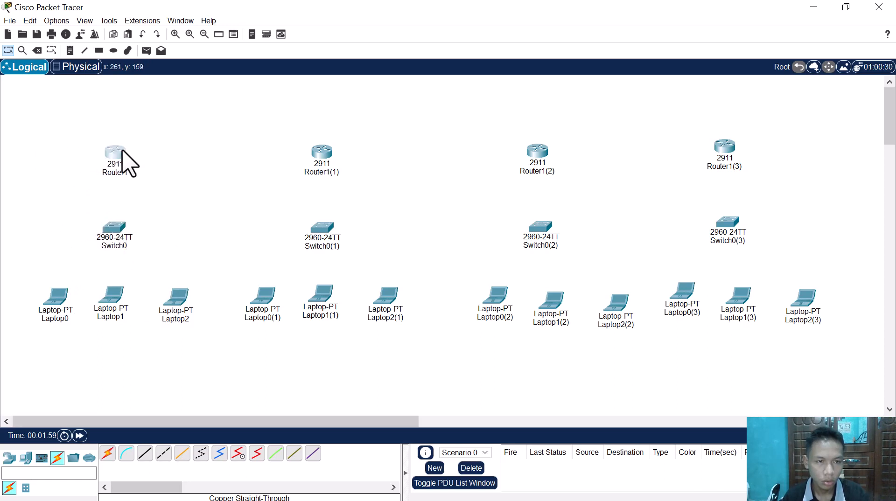
Step: Shift Router1(2) and Switch0(2) right above the middle laptop, and raise Laptop1(2) and Laptop2(2) level with Laptop0(2)
{"action": "left_click_drag", "start_coordinate": [478, 139], "coordinate": [567, 233]}
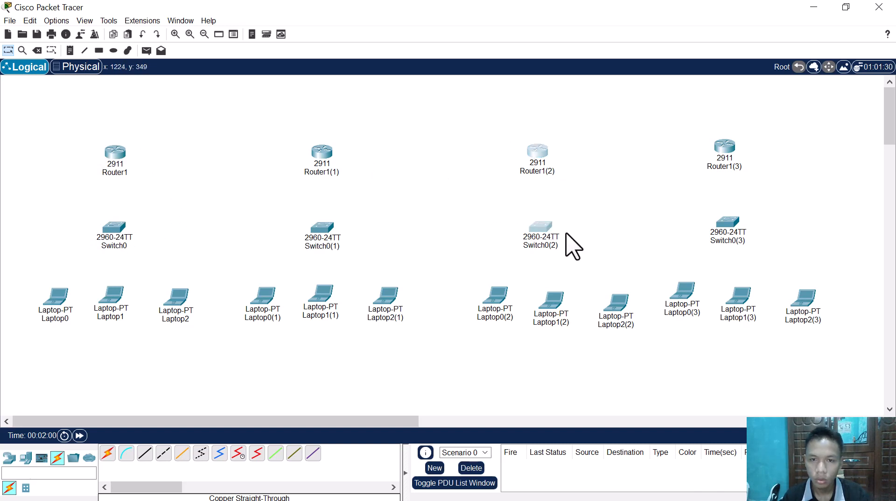
{"action": "left_click_drag", "start_coordinate": [530, 156], "coordinate": [547, 154]}
{"action": "left_click", "coordinate": [524, 154]}
{"action": "left_click", "coordinate": [520, 172]}
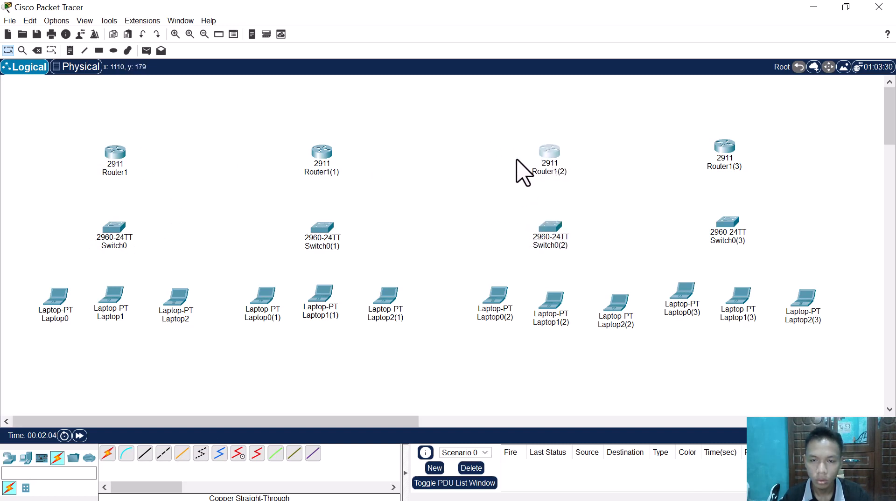
{"action": "left_click_drag", "start_coordinate": [552, 314], "coordinate": [552, 304]}
{"action": "left_click_drag", "start_coordinate": [607, 310], "coordinate": [606, 299]}
{"action": "left_click", "coordinate": [636, 272]}
Step: Raise Laptop1(3) and Laptop2(3) level with Laptop0(3), and center Switch0(3) and Router1(3) above the middle laptop
{"action": "left_click_drag", "start_coordinate": [708, 275], "coordinate": [808, 304]}
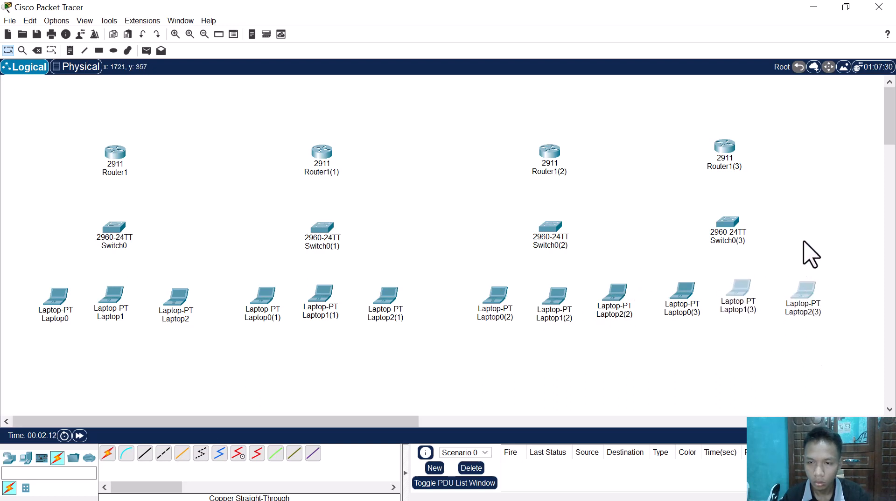
{"action": "left_click", "coordinate": [808, 254]}
{"action": "left_click_drag", "start_coordinate": [672, 129], "coordinate": [746, 229]}
{"action": "left_click", "coordinate": [746, 158]}
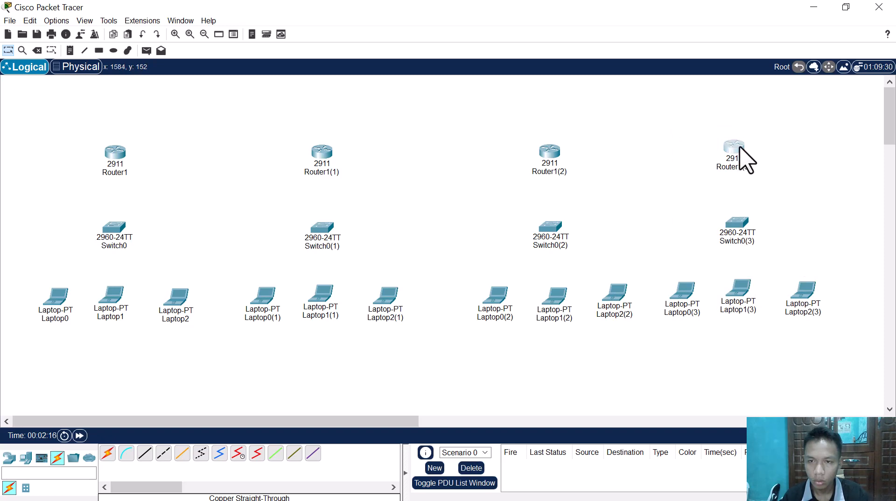
{"action": "double_click", "coordinate": [747, 158]}
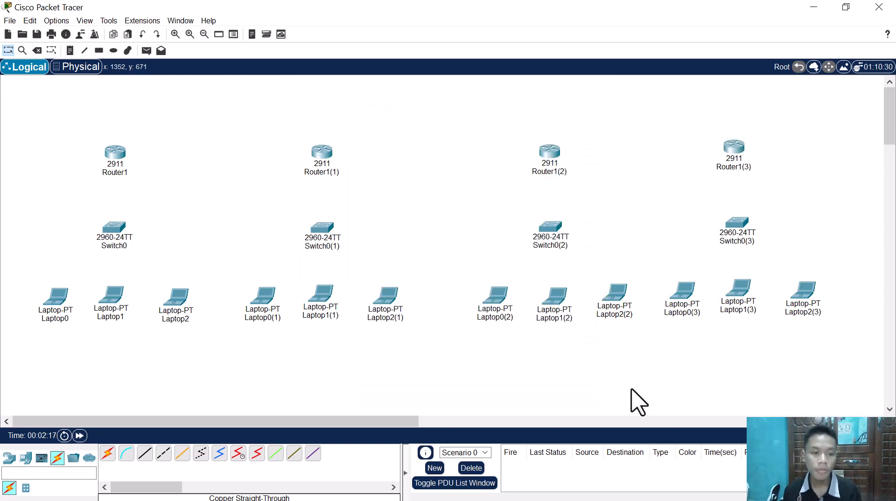
{"action": "left_click", "coordinate": [145, 453]}
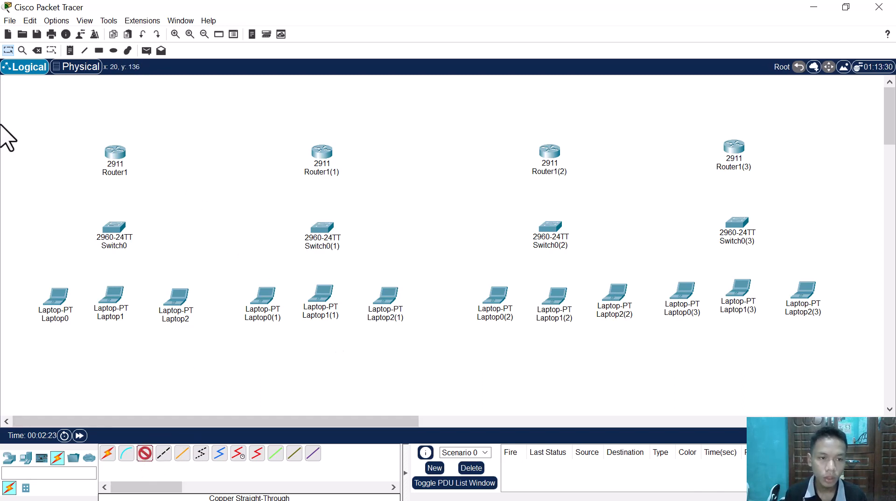
{"action": "left_click", "coordinate": [117, 158]}
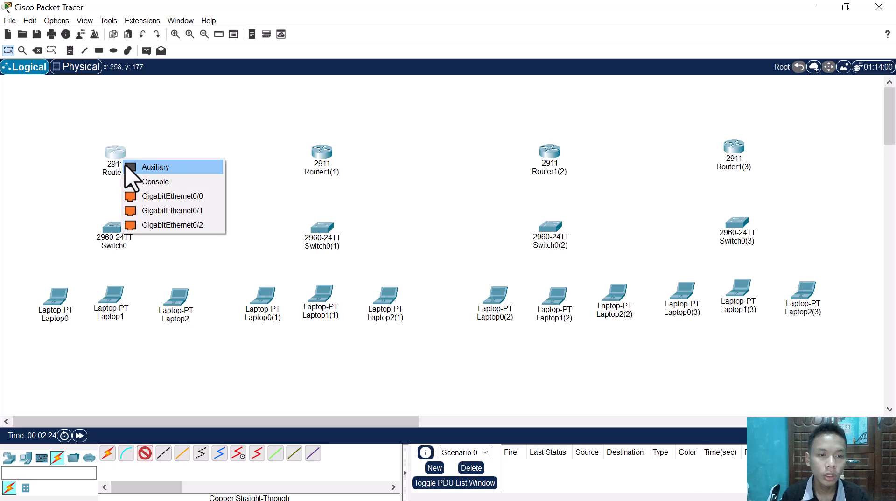
{"action": "left_click", "coordinate": [161, 194]}
{"action": "left_click", "coordinate": [322, 156]}
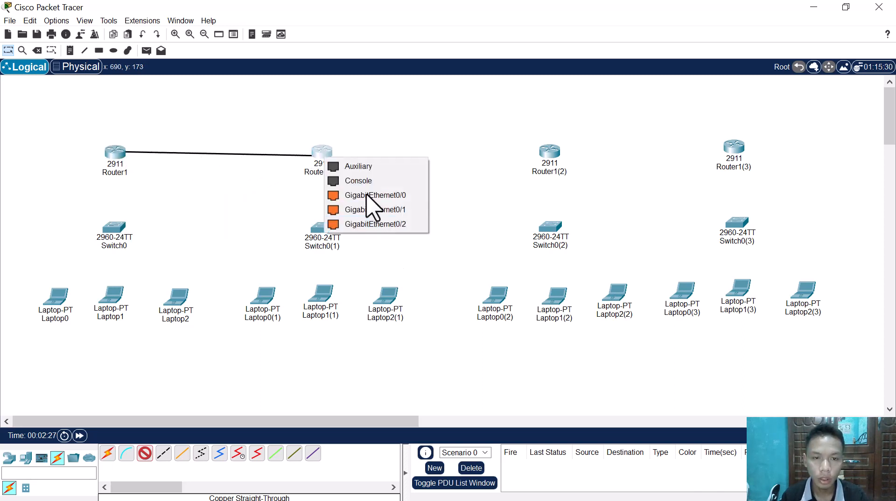
{"action": "left_click", "coordinate": [198, 187]}
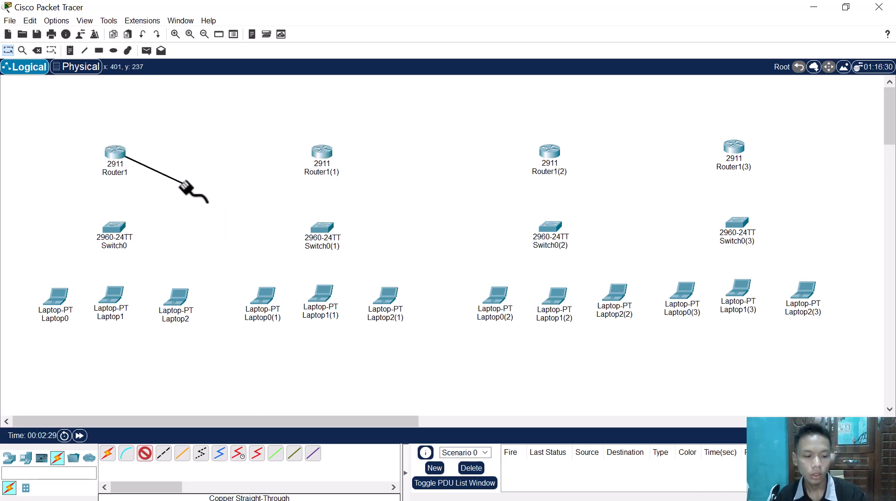
{"action": "key", "text": "ctrl+z"}
{"action": "key", "text": "Escape"}
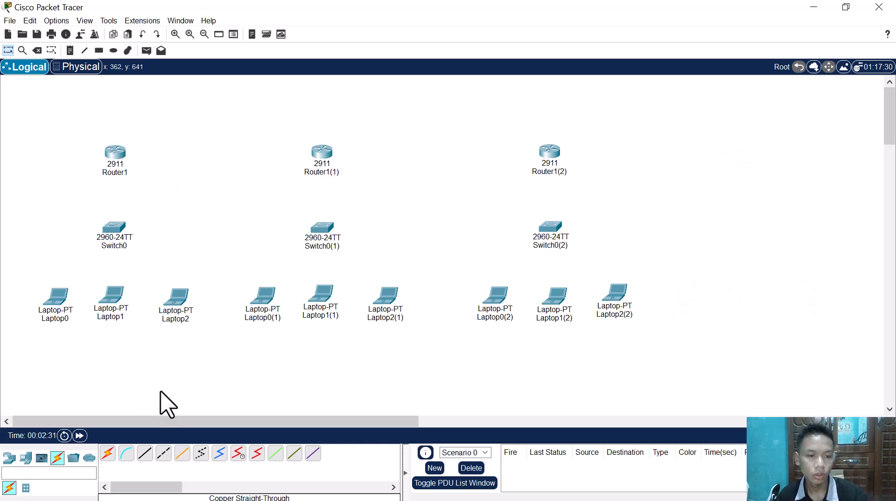
Step: Connect Router1 GigabitEthernet0/0 to Router1(1) GigabitEthernet0/1 with a copper straight-through cable
{"action": "left_click", "coordinate": [144, 455]}
{"action": "left_click", "coordinate": [111, 153]}
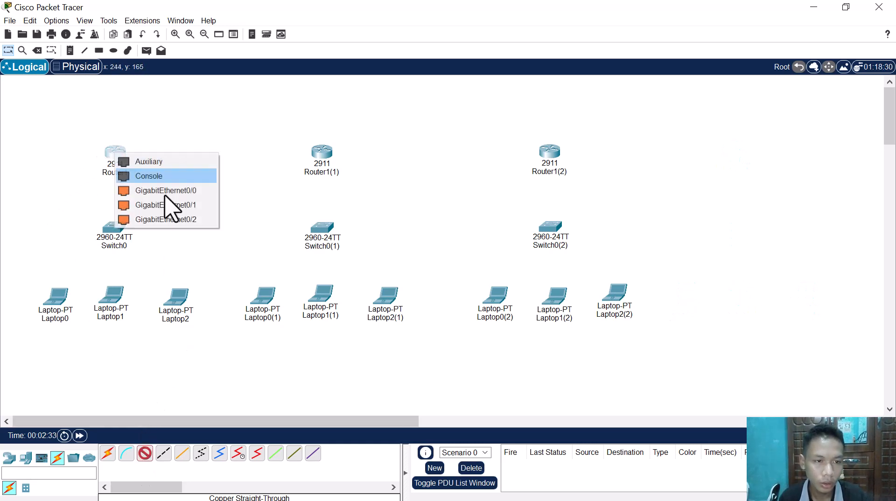
{"action": "left_click", "coordinate": [180, 192]}
{"action": "left_click", "coordinate": [327, 158]}
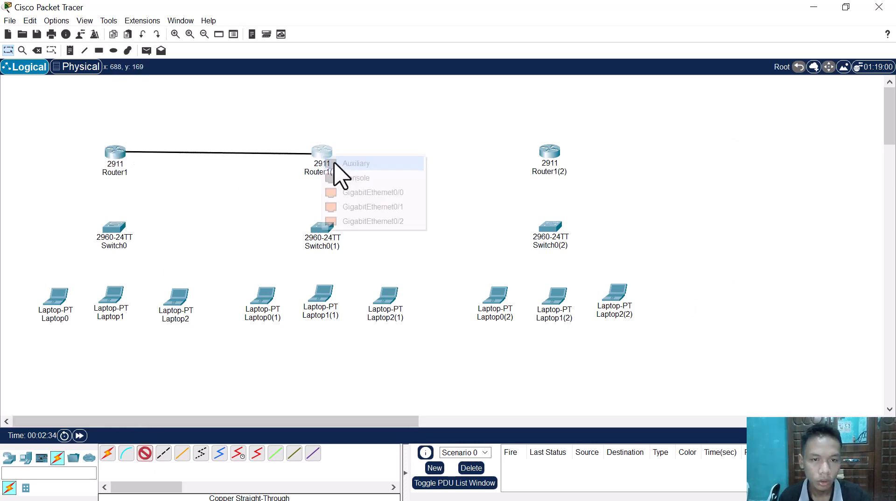
{"action": "left_click", "coordinate": [362, 207]}
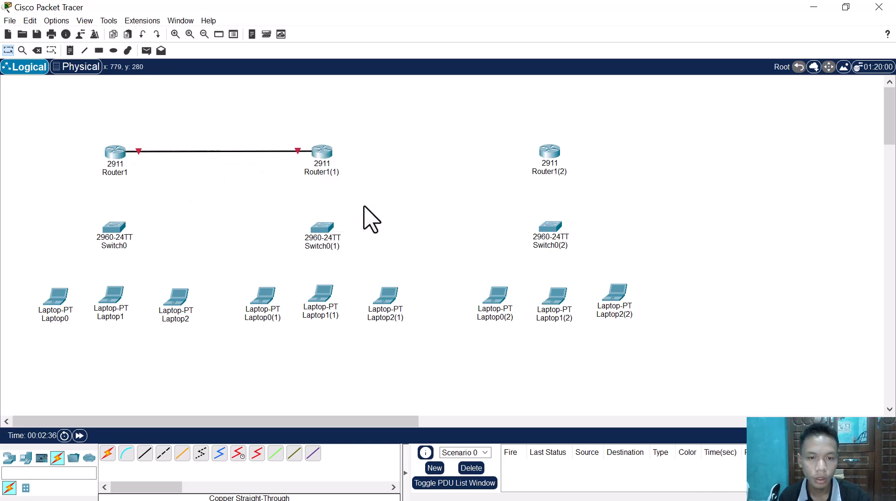
{"action": "left_click", "coordinate": [144, 453]}
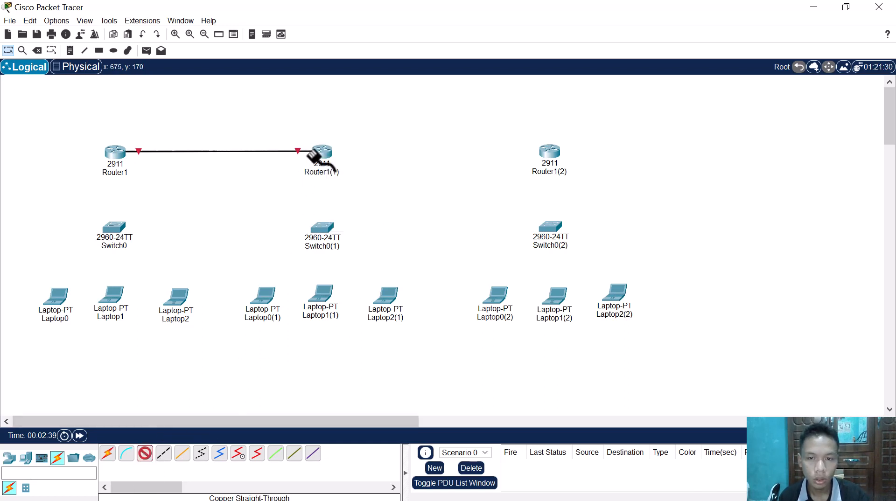
{"action": "key", "text": "Escape"}
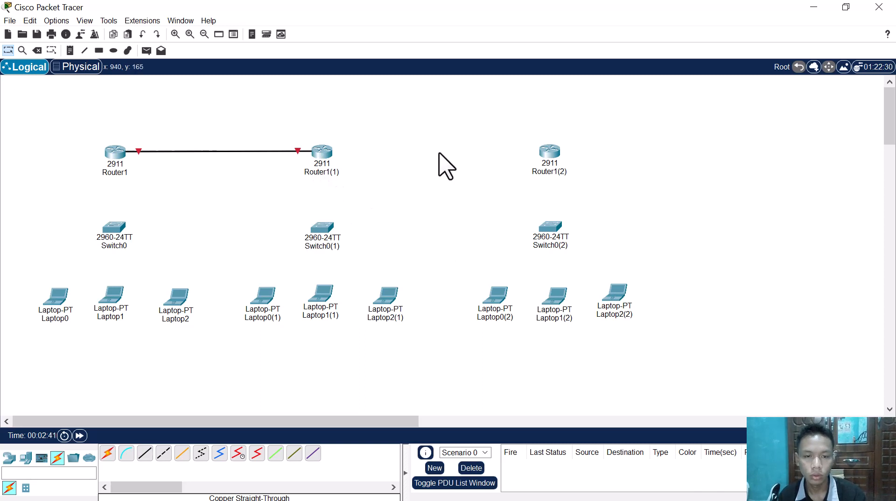
Step: Duplicate the third network (Router1(2), Switch0(2) and its three laptops) and place the copy to its right as the fourth network
{"action": "left_click_drag", "start_coordinate": [434, 94], "coordinate": [569, 270]}
{"action": "left_click_drag", "start_coordinate": [609, 309], "coordinate": [651, 344]}
{"action": "key", "text": "ctrl+c"}
{"action": "key", "text": "ctrl+v"}
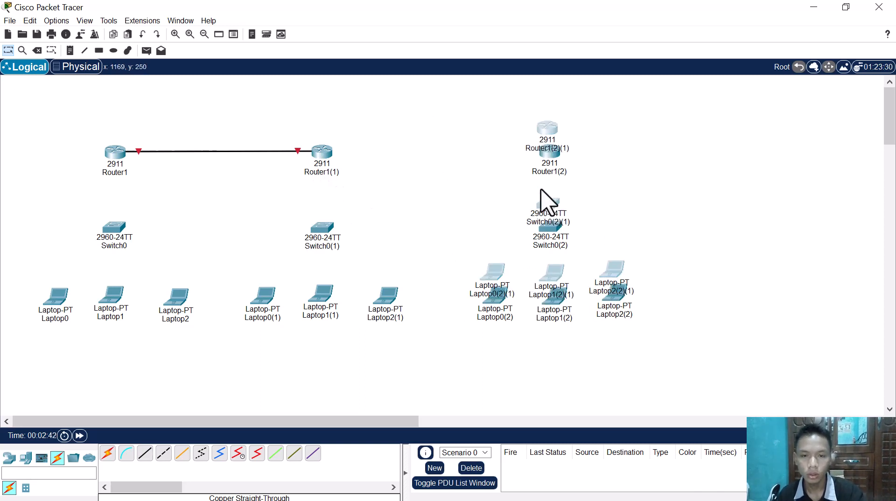
{"action": "left_click_drag", "start_coordinate": [546, 132], "coordinate": [751, 148]}
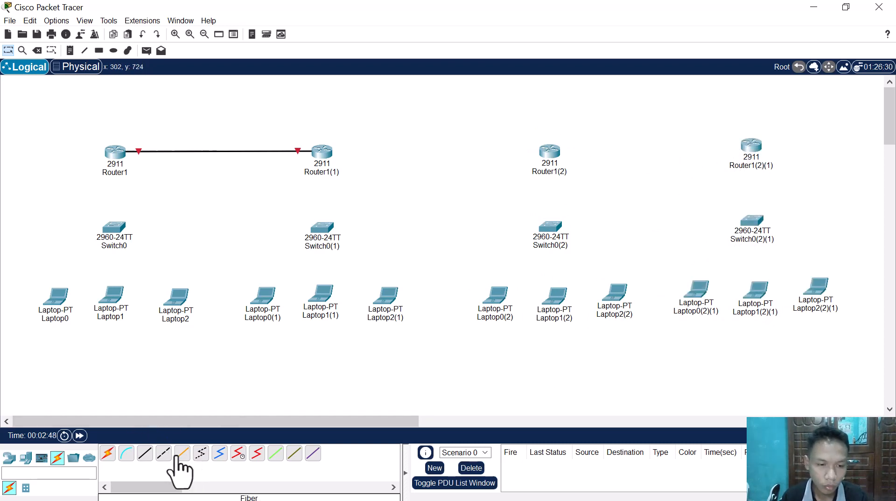
Step: Connect Router1(1) GigabitEthernet0/2 to Router1(2) GigabitEthernet0/2 with a copper straight-through cable
{"action": "left_click", "coordinate": [145, 454]}
{"action": "left_click", "coordinate": [319, 155]}
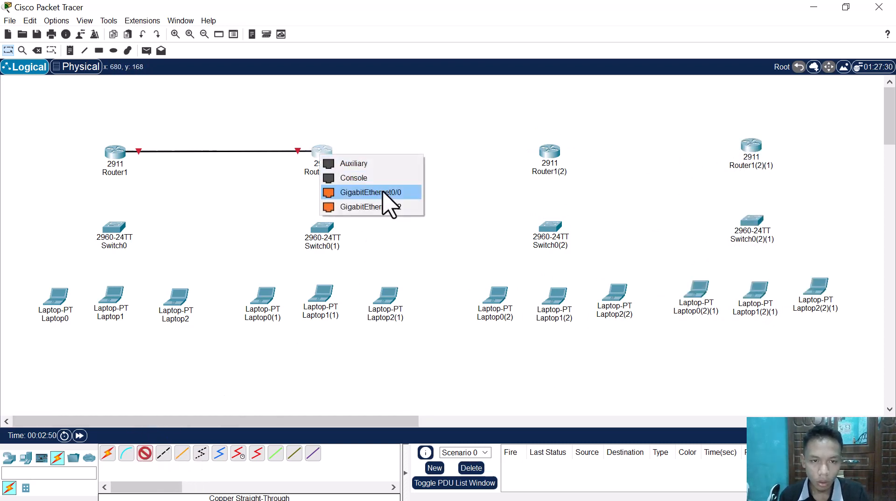
{"action": "left_click", "coordinate": [394, 204]}
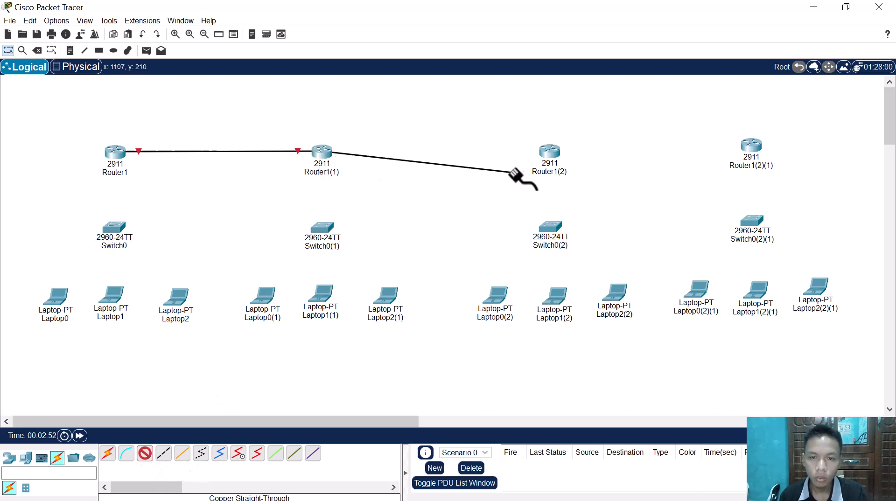
{"action": "left_click", "coordinate": [550, 155]}
{"action": "left_click", "coordinate": [590, 215]}
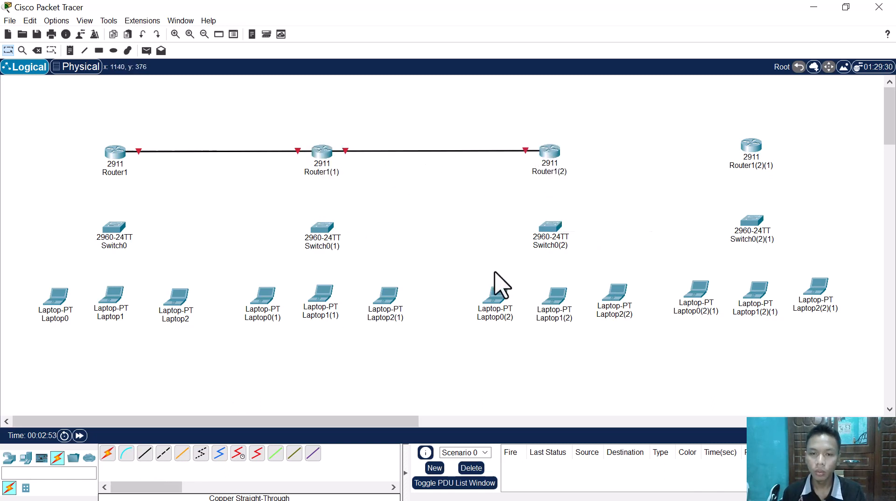
Step: Connect Router1(2) GigabitEthernet0/1 to Router1(2)(1) GigabitEthernet0/1 with a copper straight-through cable
{"action": "left_click", "coordinate": [144, 453]}
{"action": "left_click", "coordinate": [550, 150]}
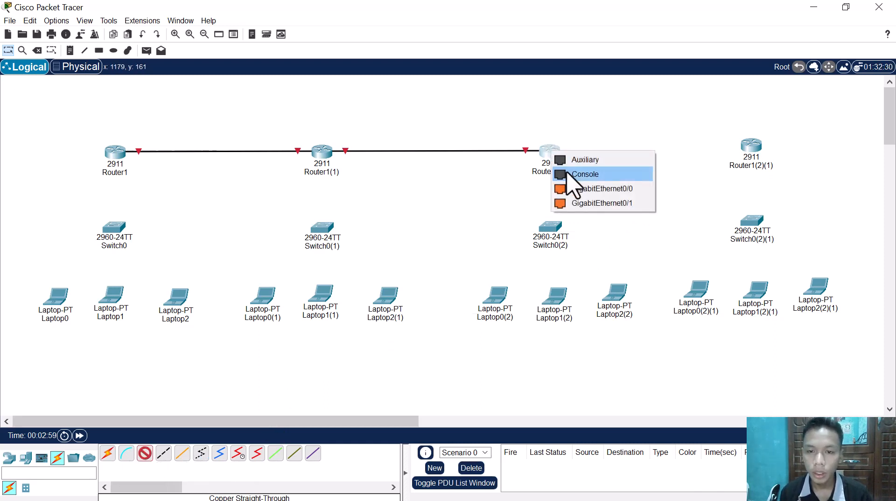
{"action": "left_click", "coordinate": [608, 204]}
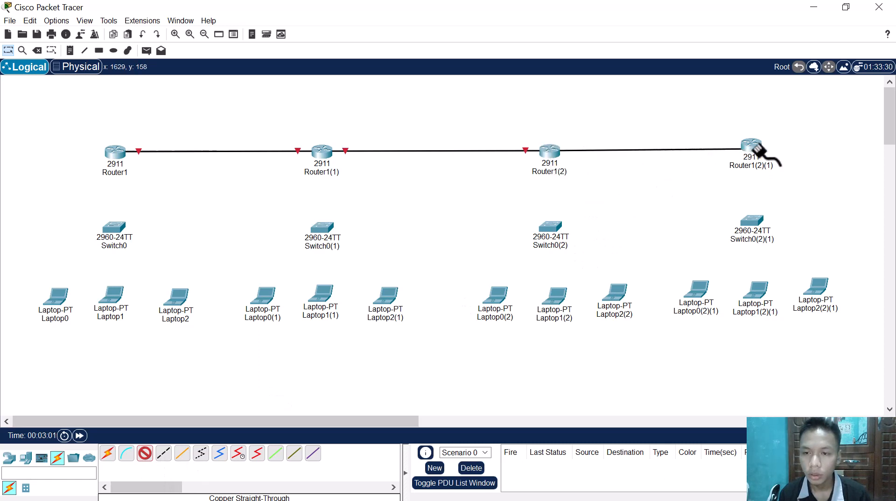
{"action": "left_click", "coordinate": [751, 148]}
{"action": "left_click", "coordinate": [792, 203]}
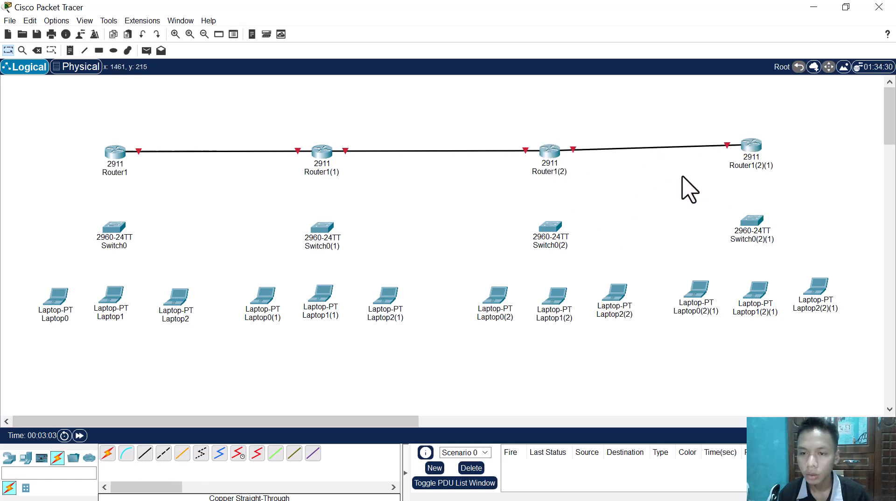
Step: Lower Router1(2)(1) slightly to line it up with the other three routers
{"action": "left_click_drag", "start_coordinate": [748, 154], "coordinate": [762, 164]}
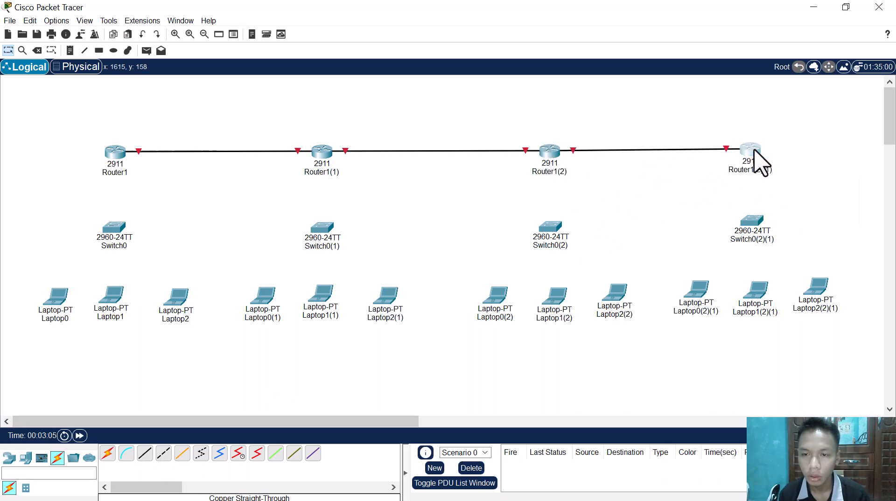
{"action": "left_click", "coordinate": [778, 140]}
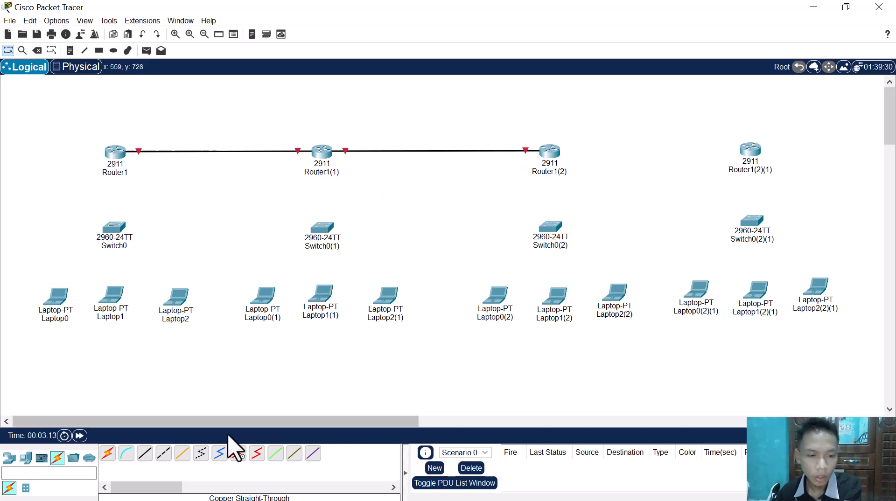
Step: Delete the straight-through cables linking Router1 to Router1(1) and Router1(1) to Router1(2)
{"action": "left_click", "coordinate": [164, 454]}
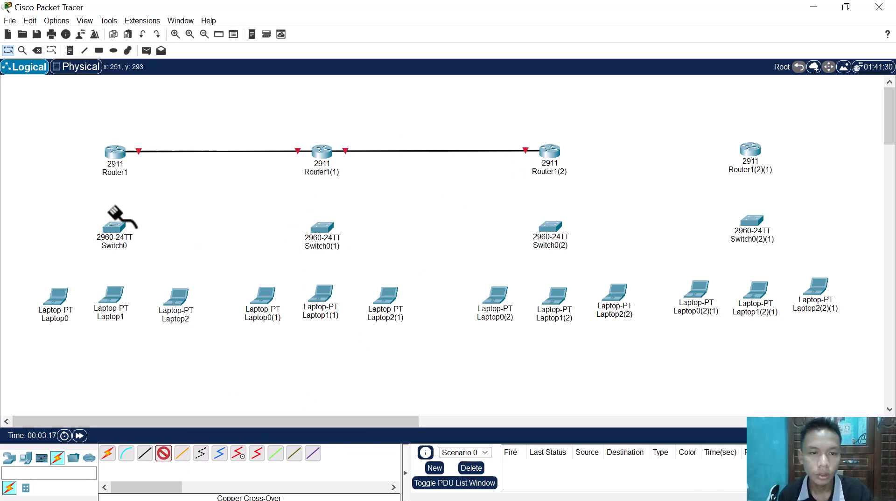
{"action": "left_click", "coordinate": [163, 455]}
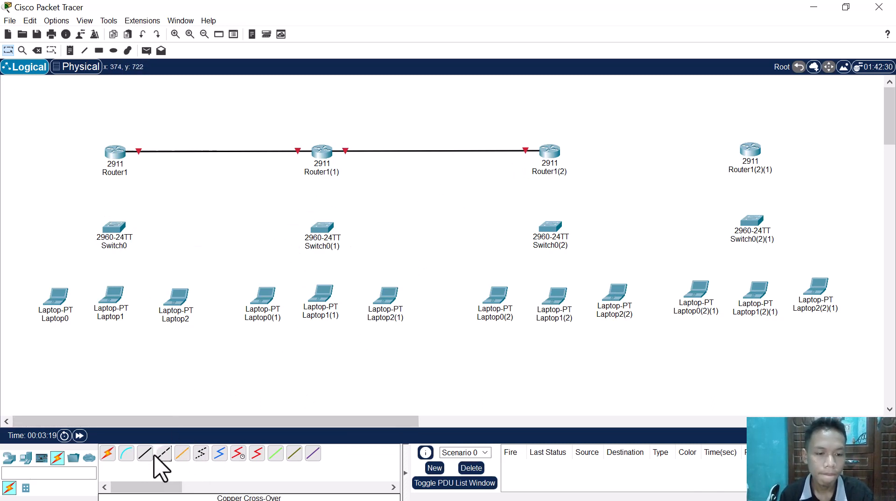
{"action": "left_click", "coordinate": [201, 150]}
{"action": "left_click", "coordinate": [423, 150]}
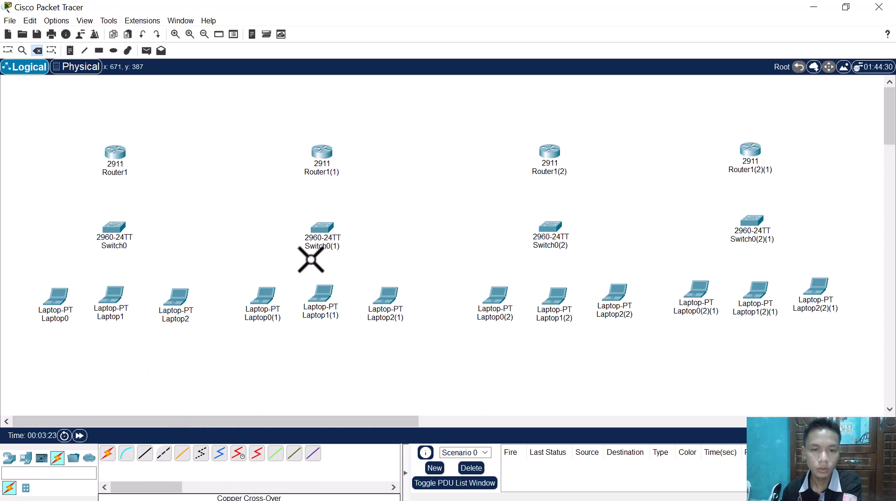
{"action": "key", "text": "Escape"}
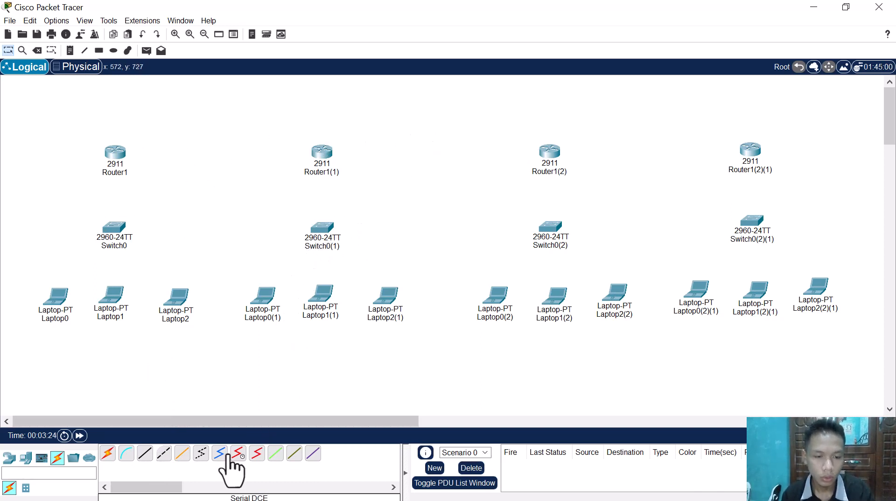
Step: Connect Router1 GigabitEthernet0/1 to Router1(1) GigabitEthernet0/1 with a copper cross-over cable
{"action": "left_click", "coordinate": [163, 454]}
{"action": "left_click", "coordinate": [115, 157]}
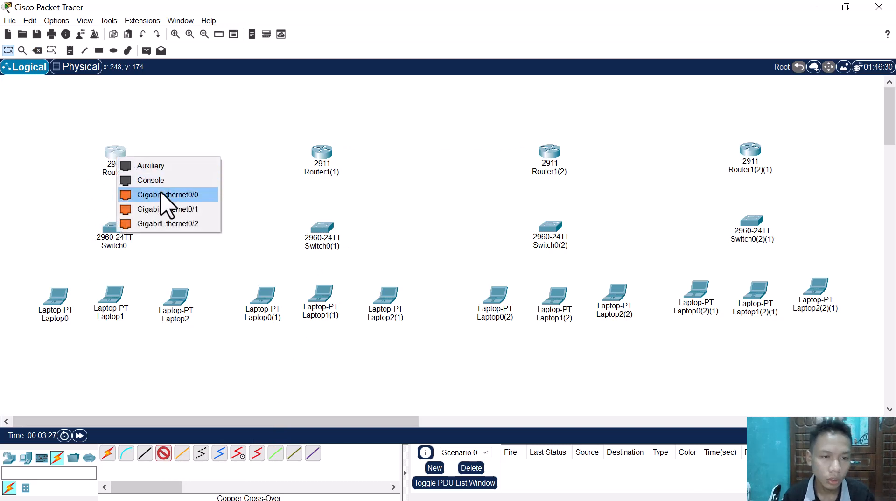
{"action": "left_click", "coordinate": [203, 209]}
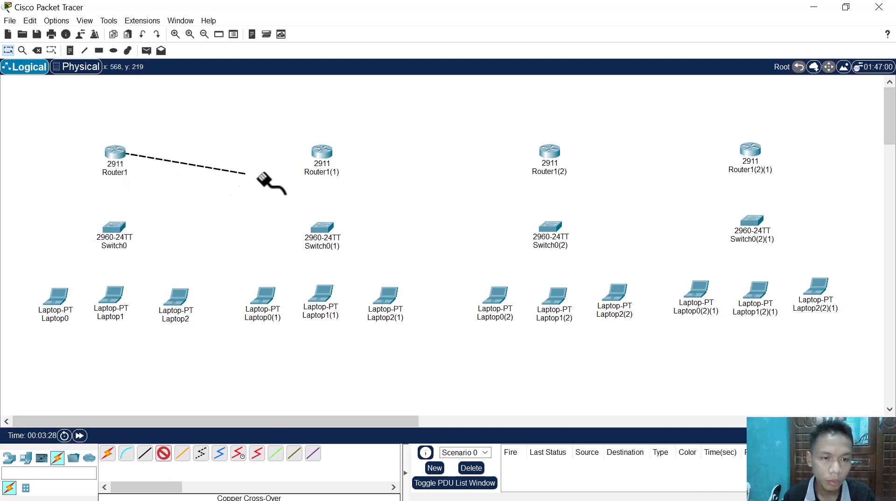
{"action": "left_click", "coordinate": [322, 154]}
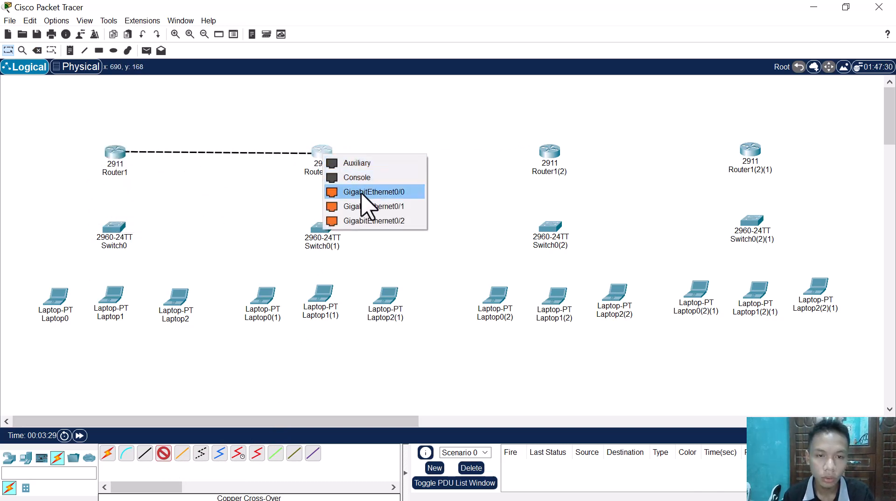
{"action": "left_click", "coordinate": [387, 207]}
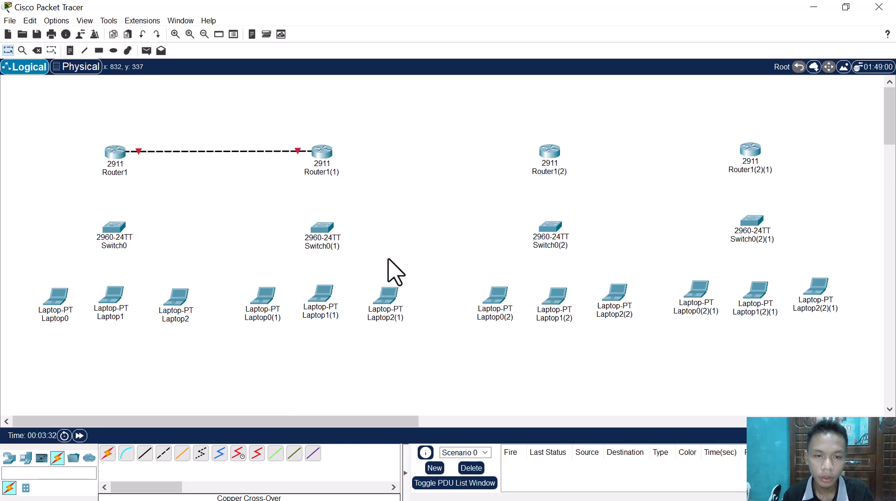
Step: Connect Router1(1) GigabitEthernet0/2 to Router1(2) GigabitEthernet0/2 with a copper cross-over cable
{"action": "left_click", "coordinate": [164, 454]}
{"action": "left_click", "coordinate": [321, 153]}
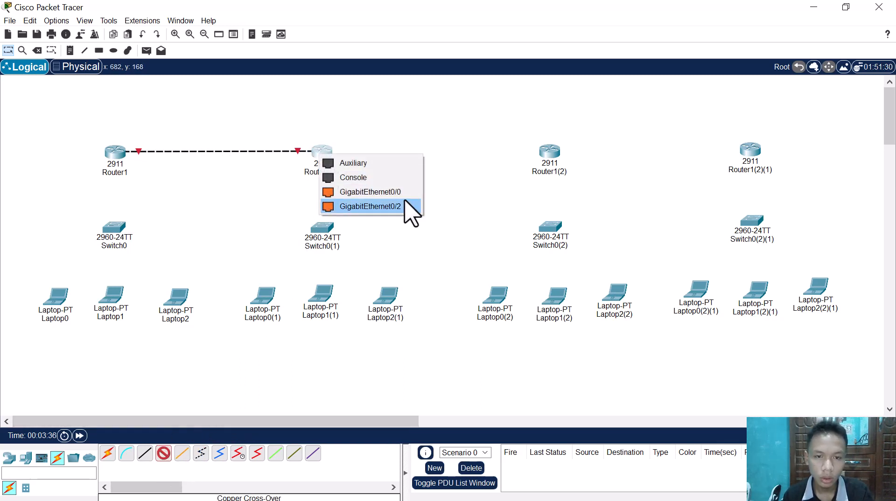
{"action": "left_click", "coordinate": [381, 207]}
{"action": "left_click", "coordinate": [551, 155]}
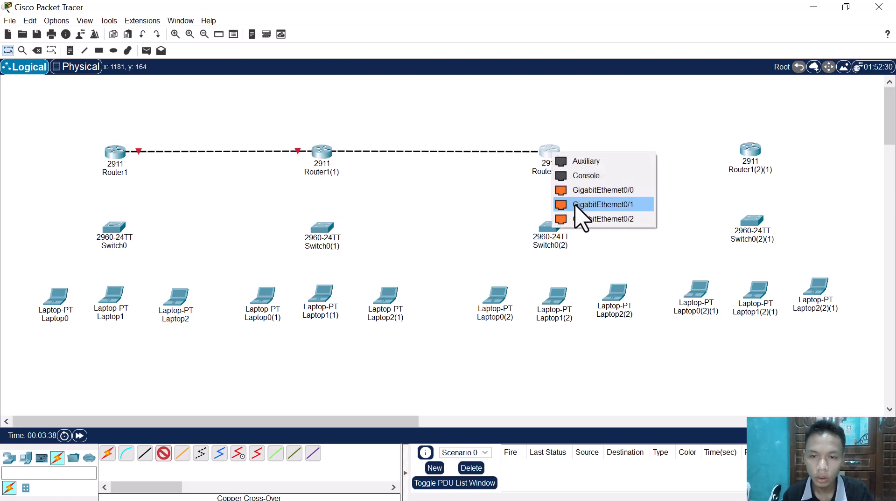
{"action": "left_click", "coordinate": [603, 219]}
Step: Connect Router1(2) GigabitEthernet0/1 to Router1(2)(1) GigabitEthernet0/1 with a copper cross-over cable
{"action": "left_click", "coordinate": [163, 454]}
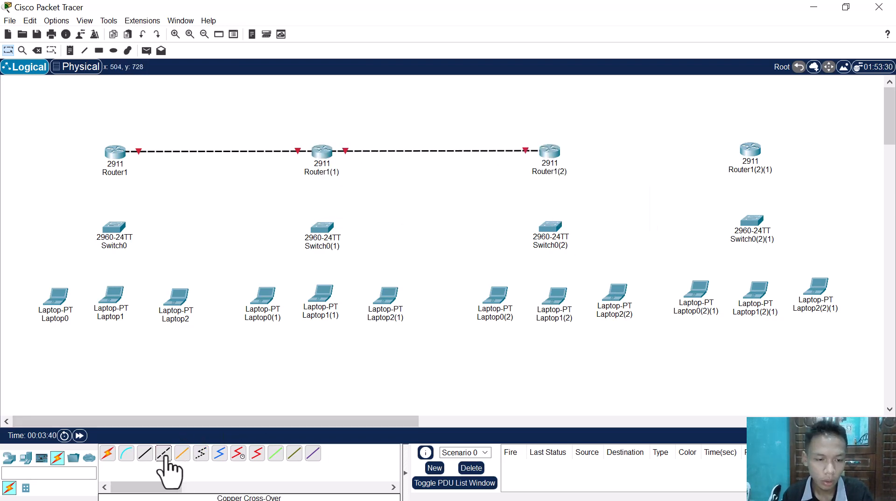
{"action": "left_click", "coordinate": [556, 152]}
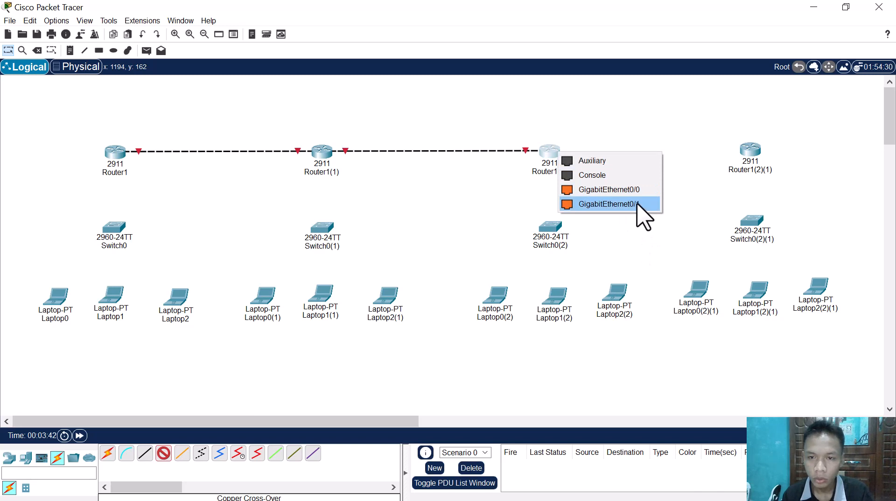
{"action": "left_click", "coordinate": [637, 203]}
{"action": "left_click", "coordinate": [752, 151]}
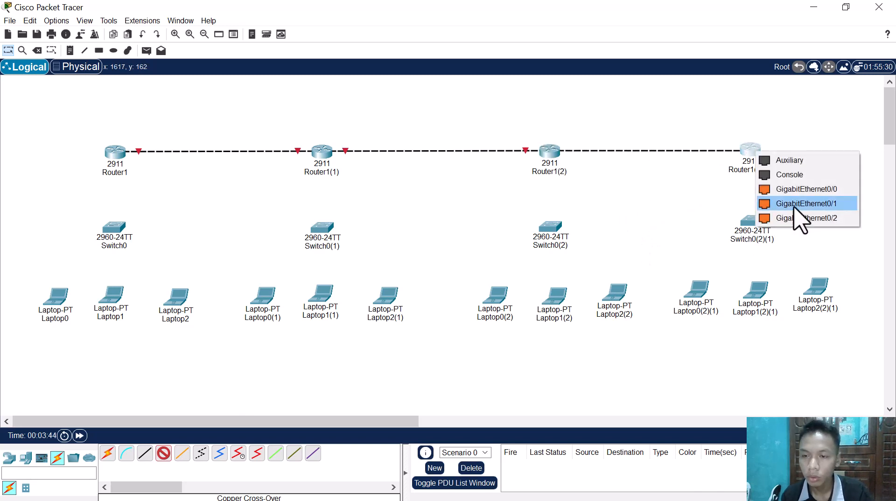
{"action": "left_click", "coordinate": [807, 204]}
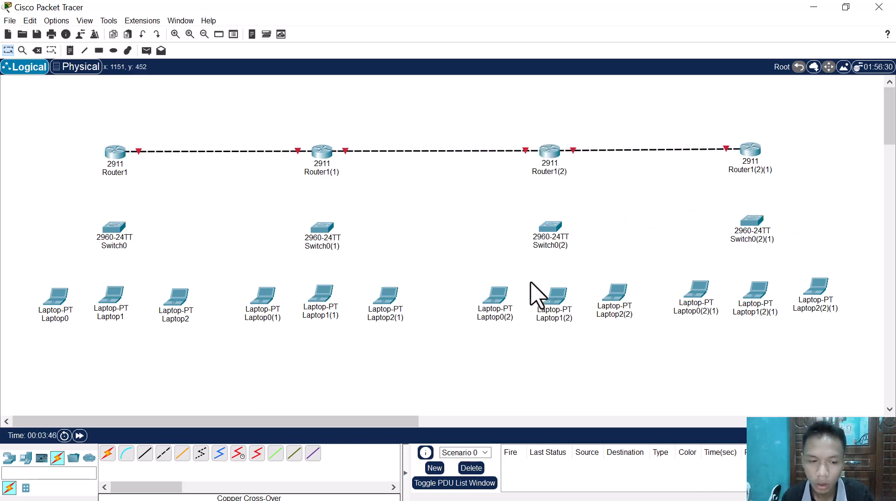
Step: Connect Router1 GigabitEthernet0/0 to Switch0 with a copper straight-through cable
{"action": "left_click", "coordinate": [145, 453]}
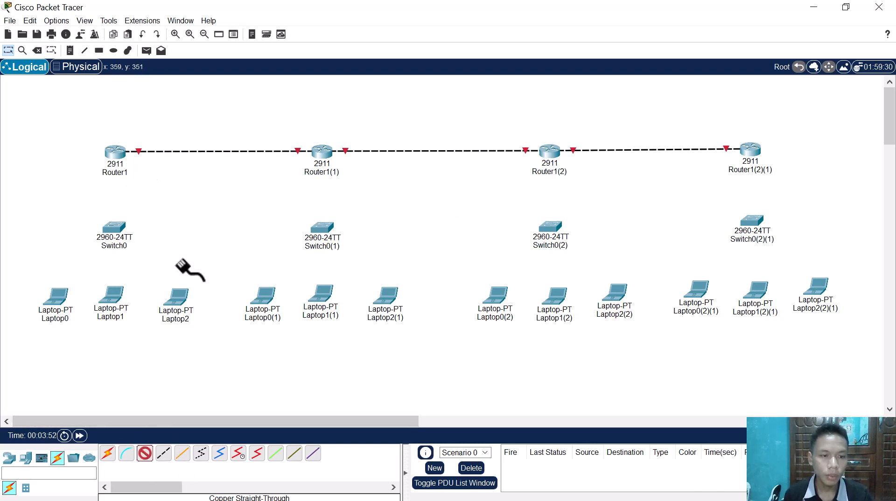
{"action": "left_click", "coordinate": [144, 454]}
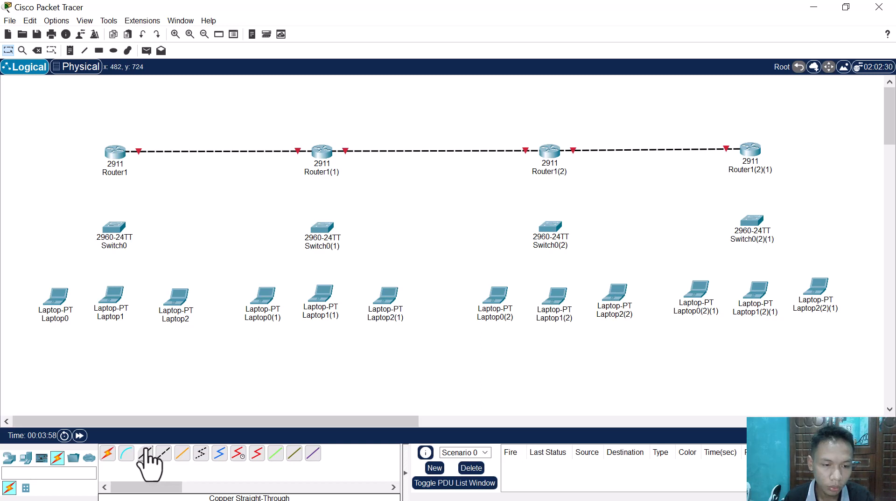
{"action": "left_click", "coordinate": [145, 452]}
{"action": "left_click", "coordinate": [114, 153]}
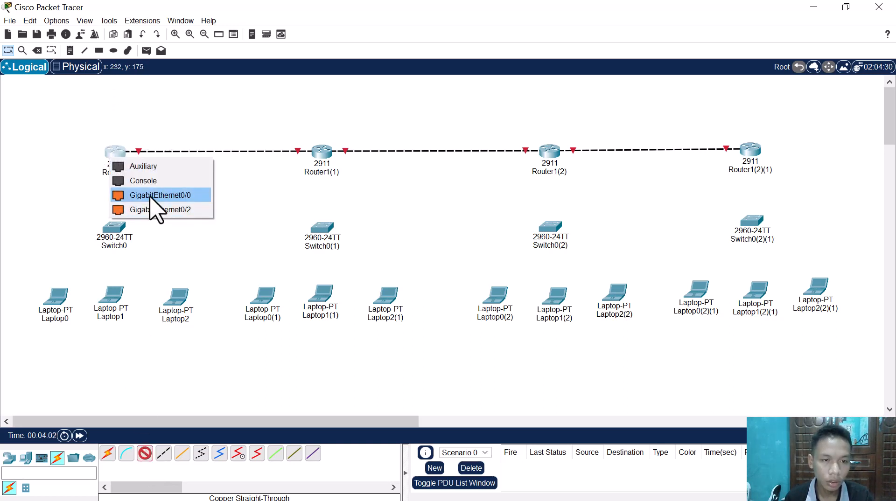
{"action": "left_click", "coordinate": [149, 195]}
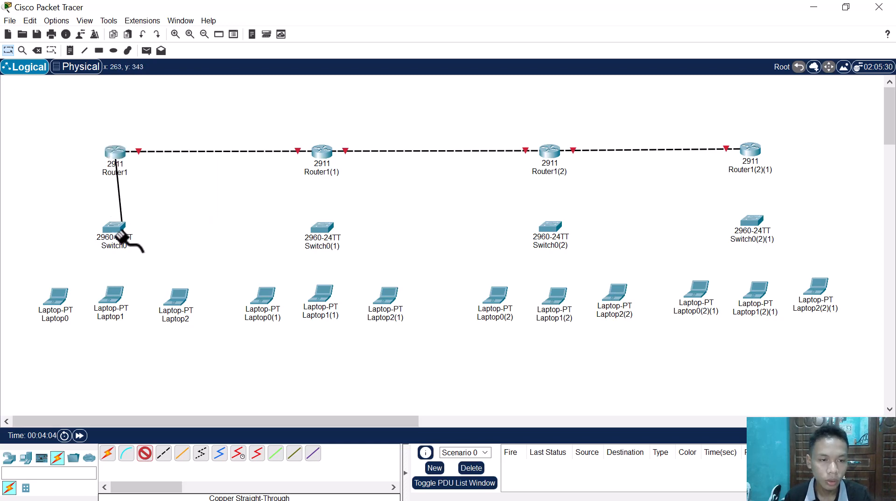
{"action": "left_click", "coordinate": [114, 230]}
{"action": "left_click", "coordinate": [154, 24]}
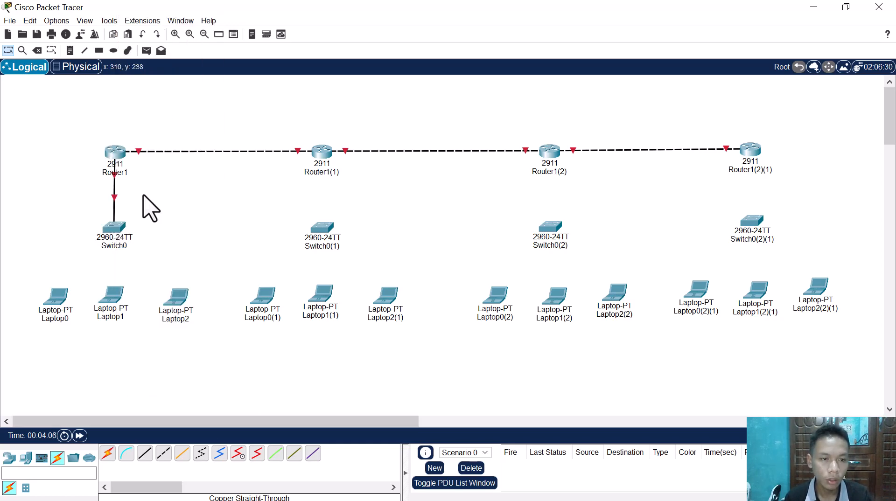
Step: Connect Switch0 to Laptop0 FastEthernet0 with a copper straight-through cable
{"action": "left_click", "coordinate": [145, 454]}
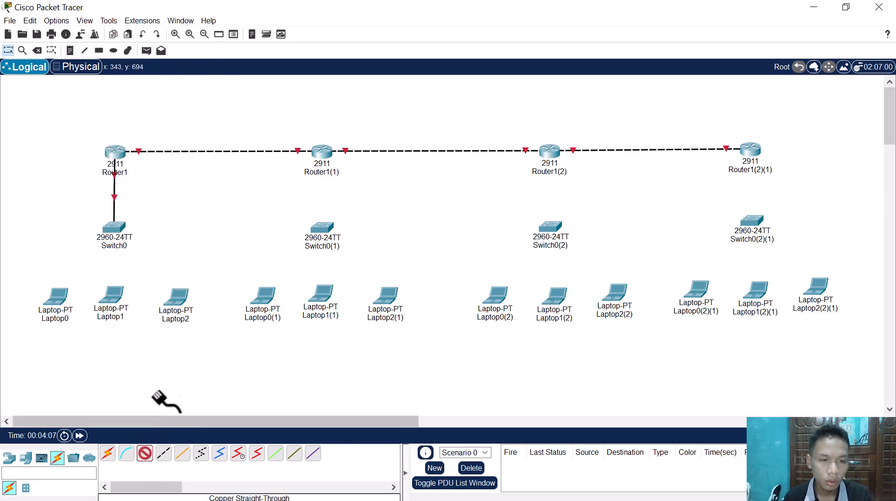
{"action": "left_click", "coordinate": [114, 228]}
{"action": "left_click", "coordinate": [150, 147]}
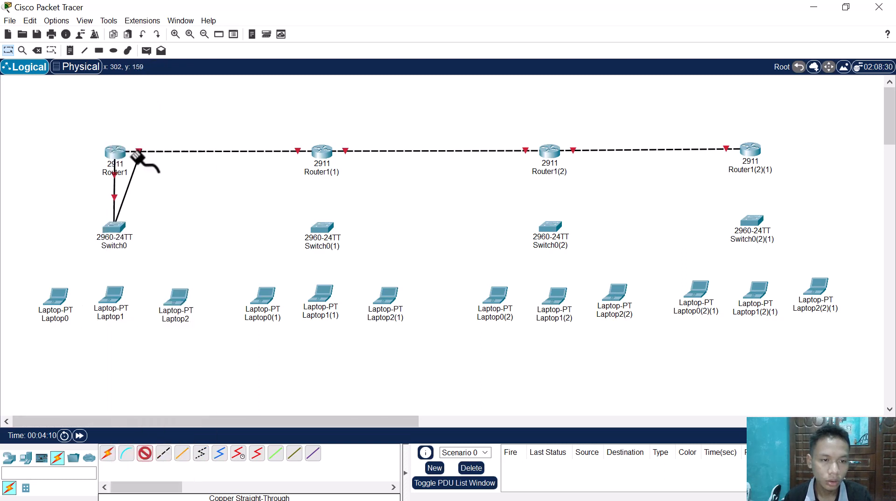
{"action": "left_click", "coordinate": [60, 300]}
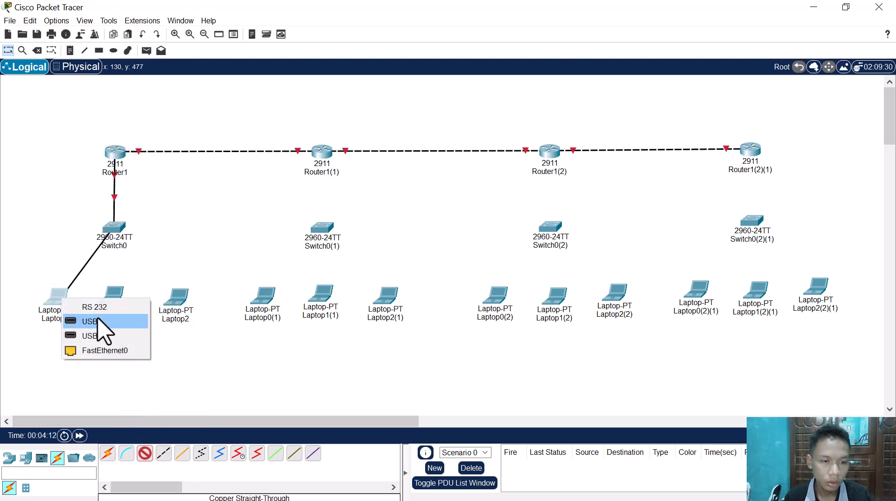
{"action": "left_click", "coordinate": [111, 350]}
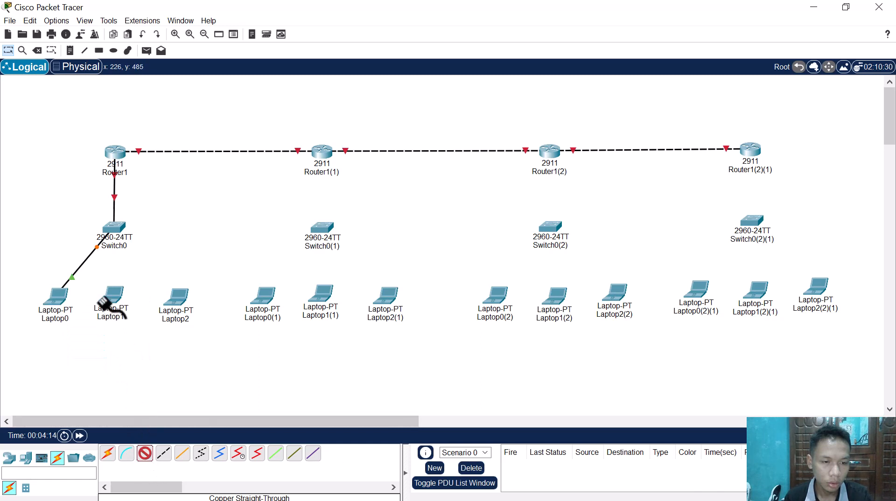
Step: Connect Switch0 to Laptop1 and Laptop2 using the automatically chosen connection type
{"action": "left_click", "coordinate": [146, 452]}
{"action": "left_click", "coordinate": [107, 453]}
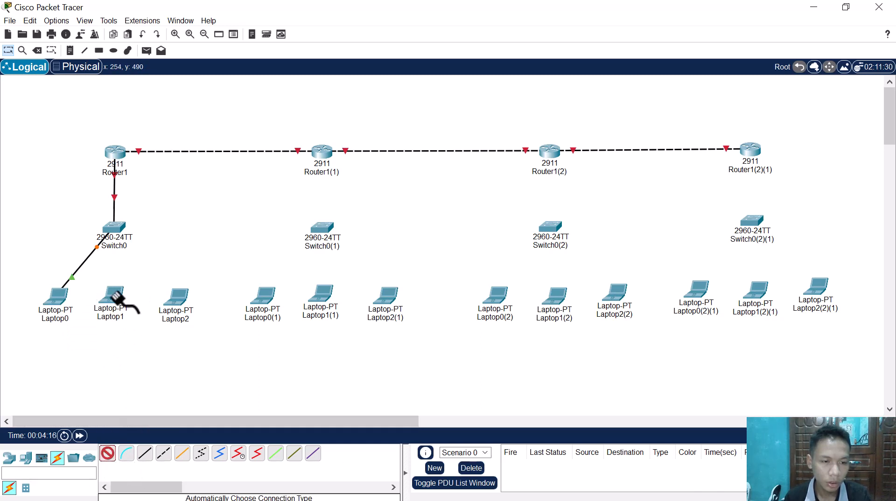
{"action": "left_click", "coordinate": [114, 226]}
{"action": "left_click", "coordinate": [112, 297]}
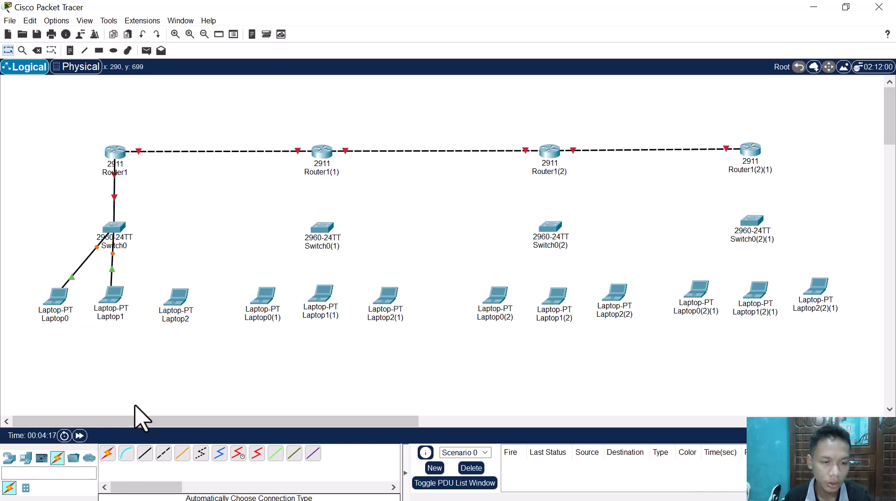
{"action": "left_click", "coordinate": [108, 453]}
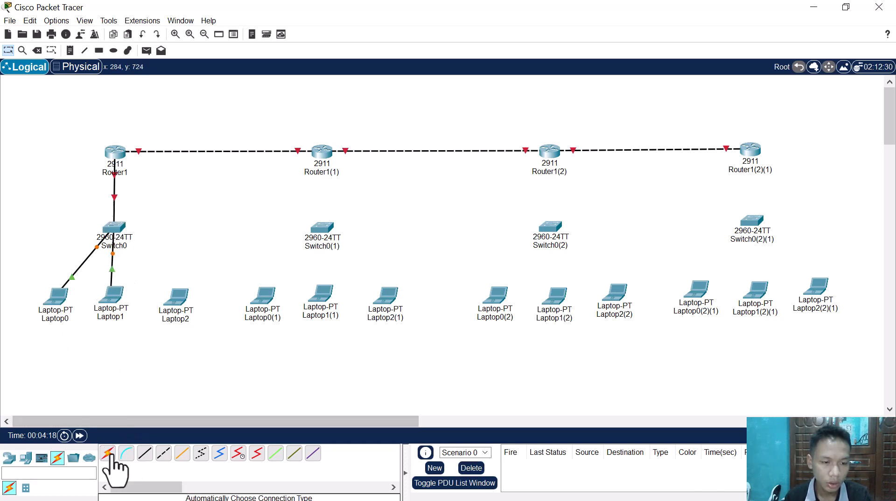
{"action": "left_click", "coordinate": [116, 227]}
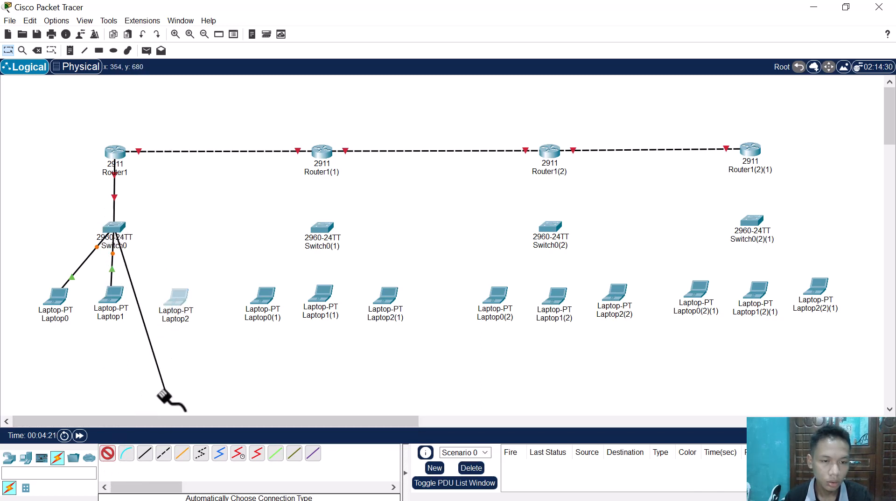
{"action": "left_click", "coordinate": [176, 301]}
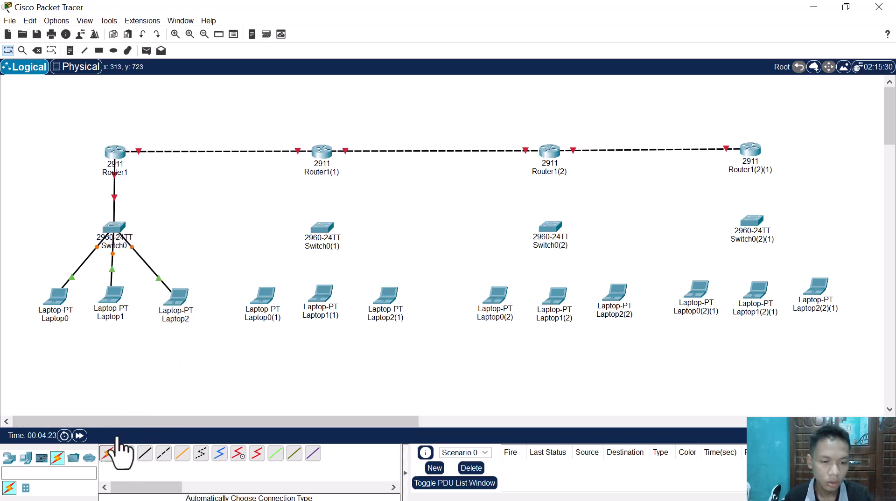
Step: Connect Laptop0(1) and Laptop1(1) to Switch0(1) using the automatically chosen connection type
{"action": "left_click", "coordinate": [109, 451]}
{"action": "left_click", "coordinate": [264, 295]}
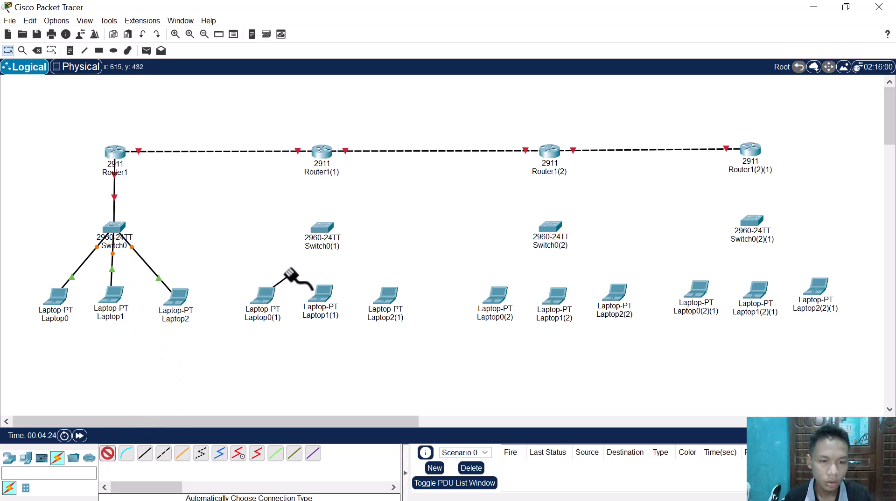
{"action": "left_click", "coordinate": [329, 225]}
{"action": "left_click", "coordinate": [108, 453]}
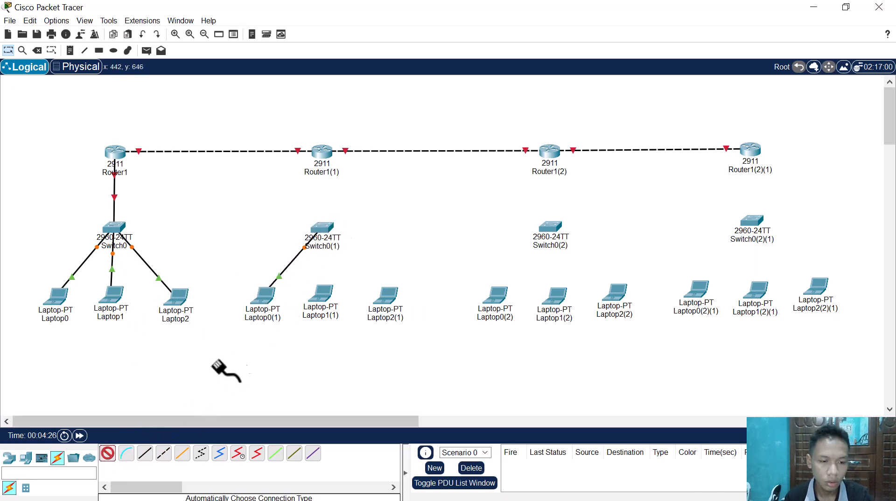
{"action": "left_click", "coordinate": [321, 299]}
{"action": "left_click", "coordinate": [322, 226]}
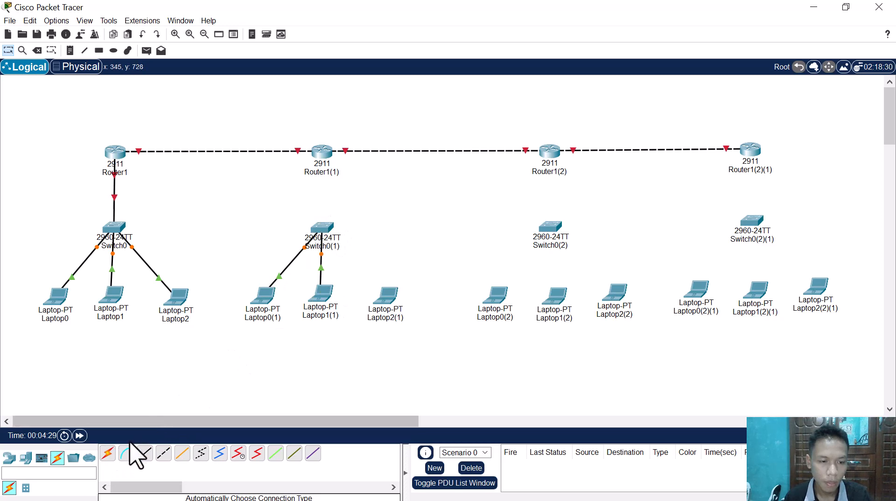
Step: Connect Laptop2(1) to Switch0(1) using the automatically chosen connection type
{"action": "left_click", "coordinate": [110, 455]}
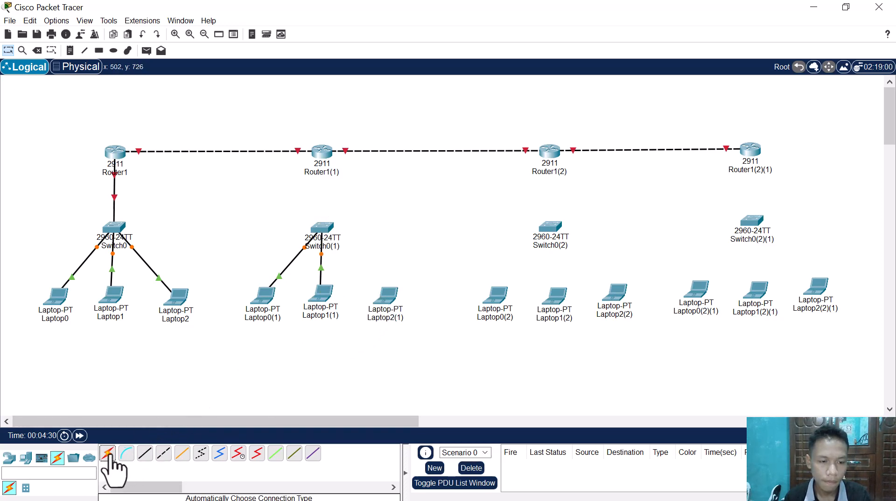
{"action": "left_click", "coordinate": [381, 290]}
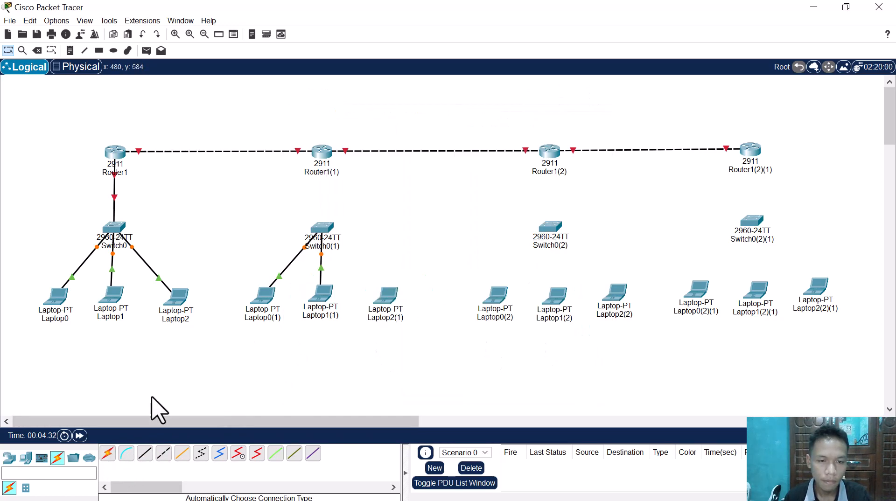
{"action": "left_click", "coordinate": [108, 454]}
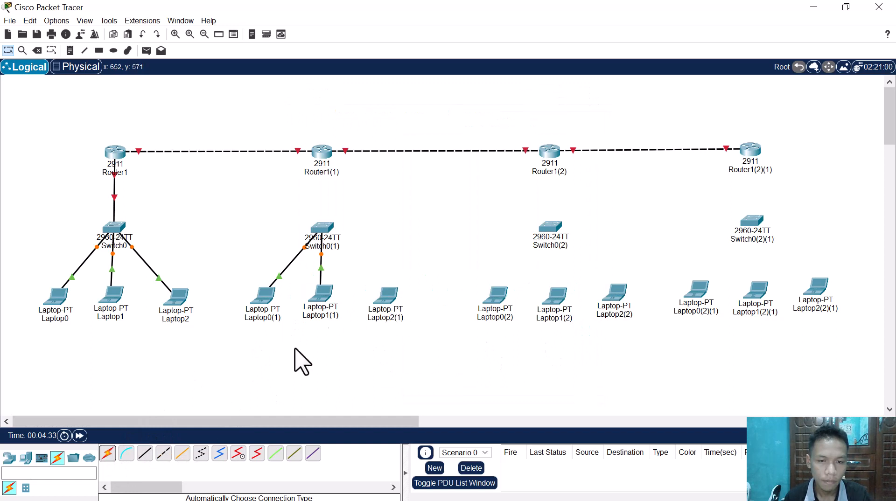
{"action": "left_click", "coordinate": [108, 454]}
{"action": "left_click", "coordinate": [383, 294]}
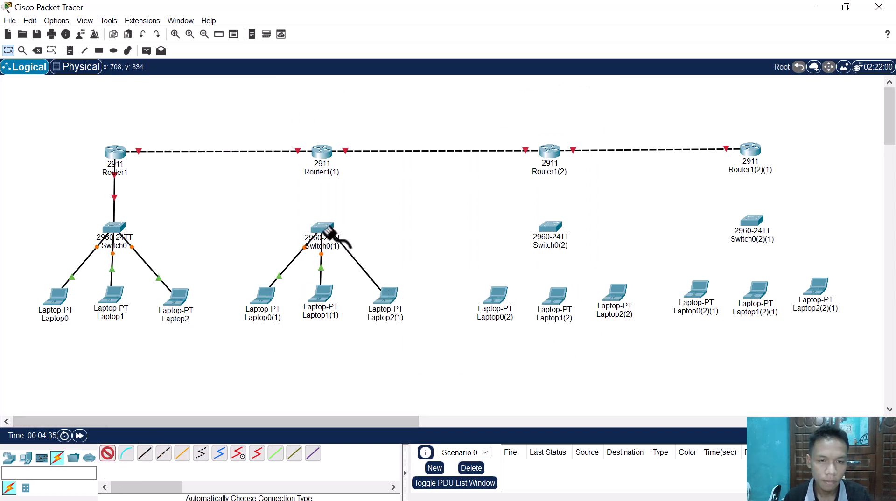
{"action": "left_click", "coordinate": [322, 232]}
Step: Connect Laptop0(2), Laptop1(2) and Laptop2(2) to Switch0(2) using the automatically chosen connection type
{"action": "left_click", "coordinate": [493, 298]}
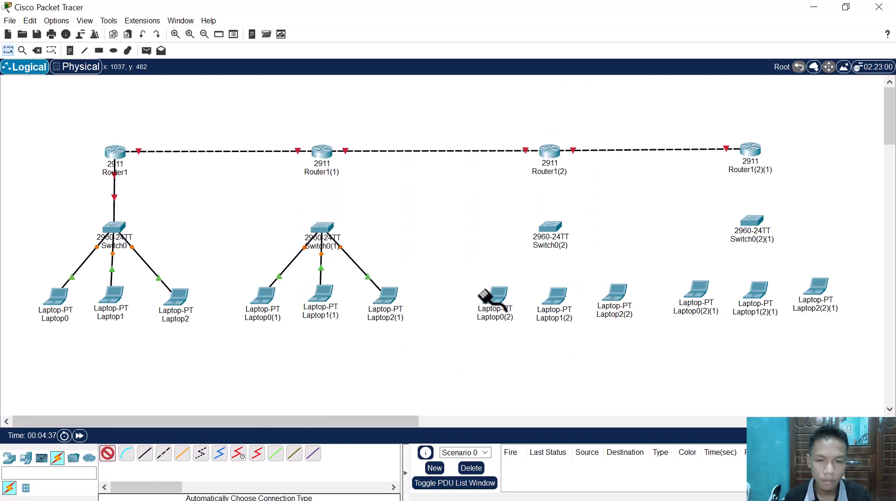
{"action": "left_click", "coordinate": [551, 231]}
{"action": "left_click", "coordinate": [108, 454]}
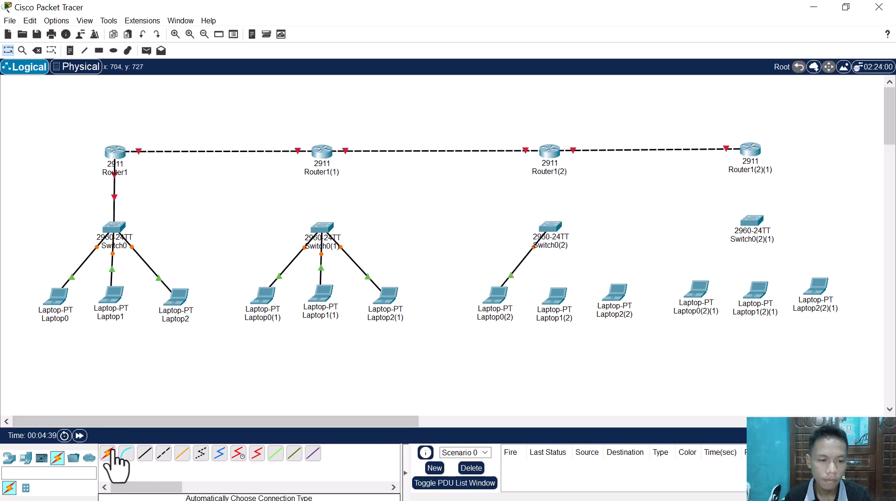
{"action": "left_click", "coordinate": [553, 298]}
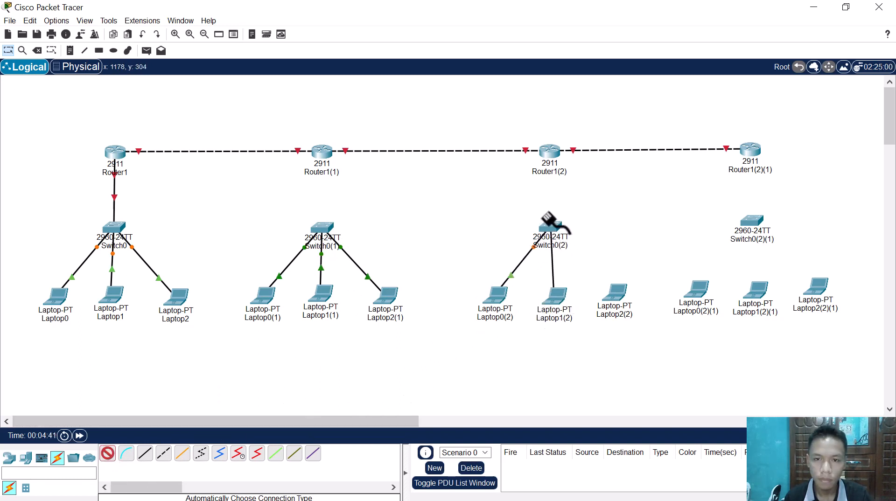
{"action": "left_click", "coordinate": [544, 231]}
{"action": "left_click", "coordinate": [108, 454]}
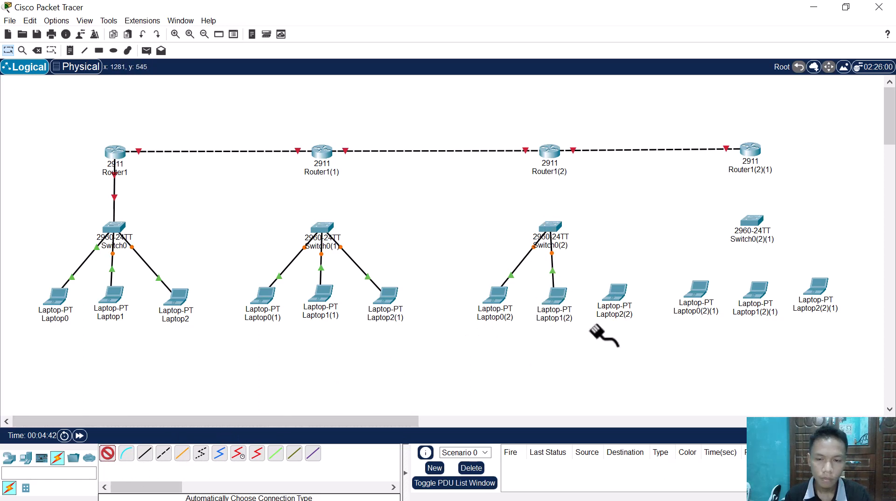
{"action": "left_click", "coordinate": [615, 293]}
{"action": "left_click", "coordinate": [550, 227]}
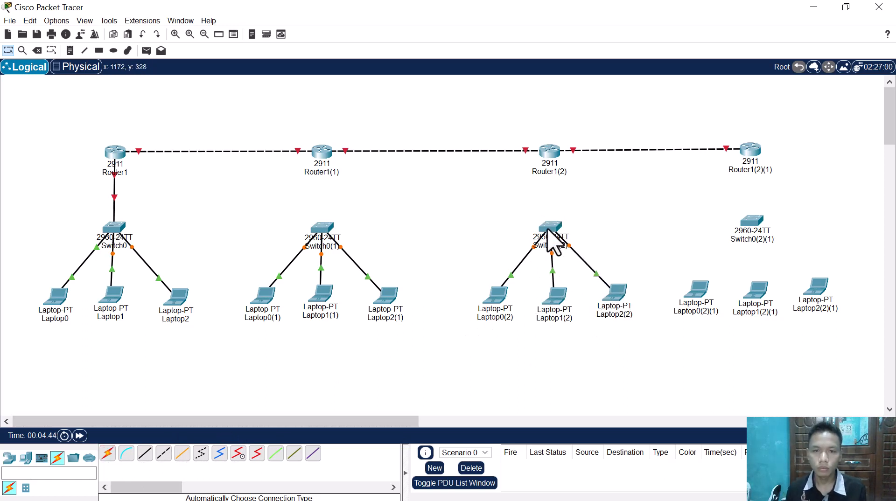
Step: Connect Laptop0(2)(1), Laptop1(2)(1) and Laptop2(2)(1) to Switch0(2)(1) using the automatically chosen connection type
{"action": "left_click", "coordinate": [108, 453]}
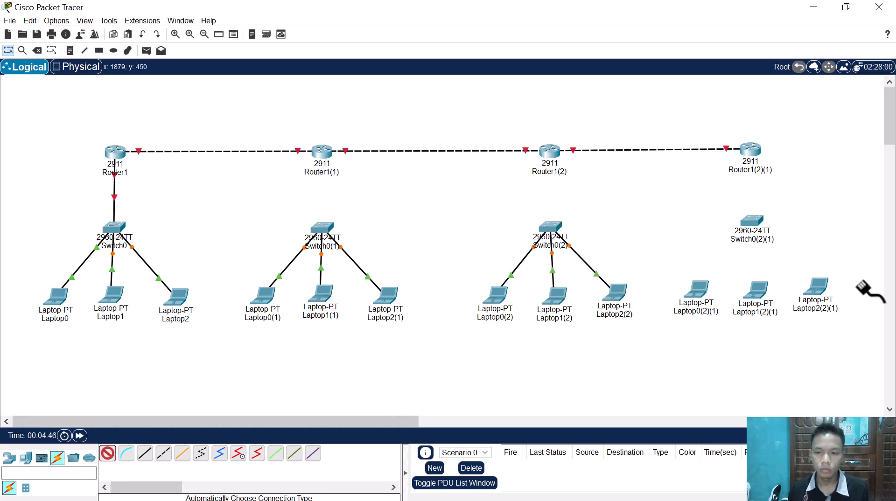
{"action": "left_click", "coordinate": [700, 291]}
{"action": "left_click", "coordinate": [753, 224]}
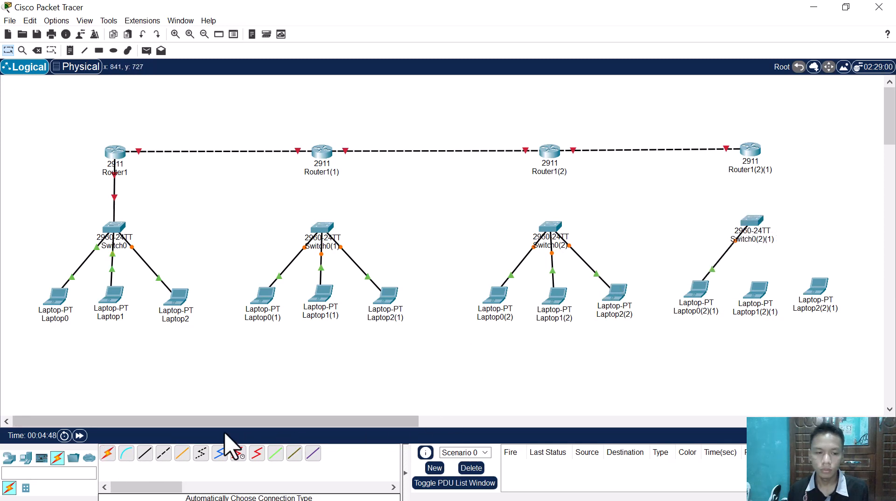
{"action": "left_click", "coordinate": [108, 454]}
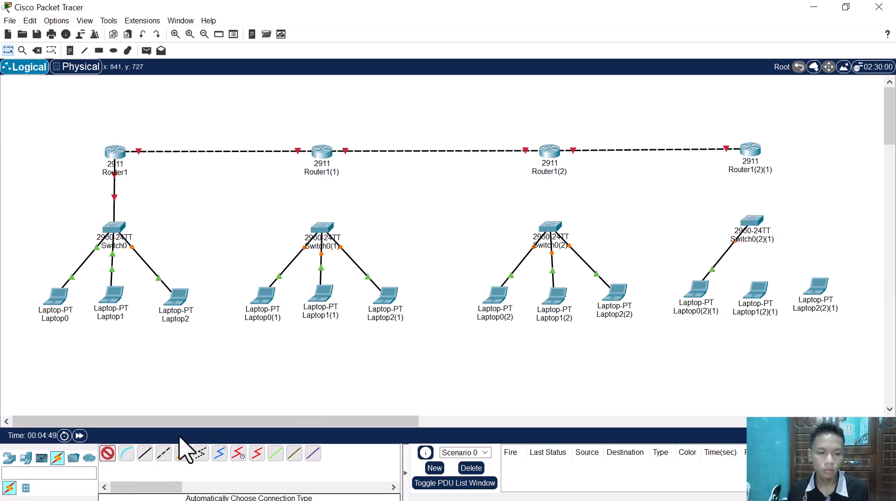
{"action": "left_click", "coordinate": [759, 295]}
{"action": "left_click", "coordinate": [751, 224]}
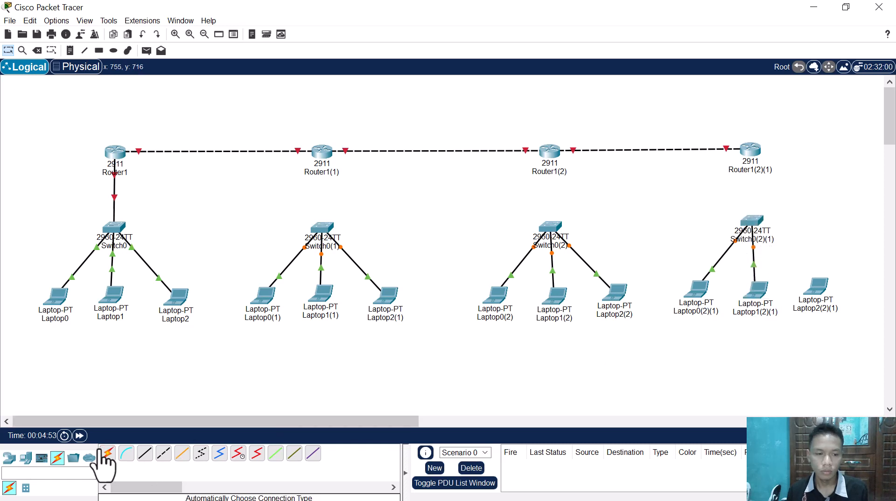
{"action": "left_click", "coordinate": [108, 454]}
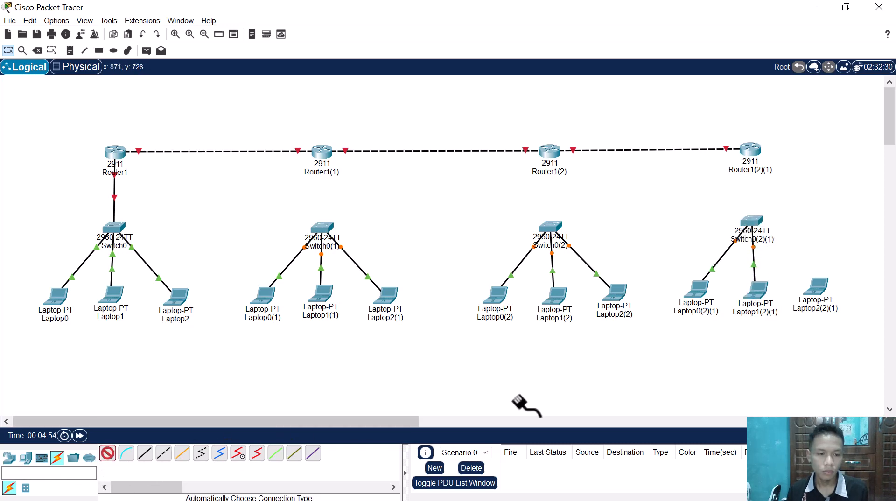
{"action": "left_click", "coordinate": [815, 289]}
{"action": "left_click", "coordinate": [747, 223]}
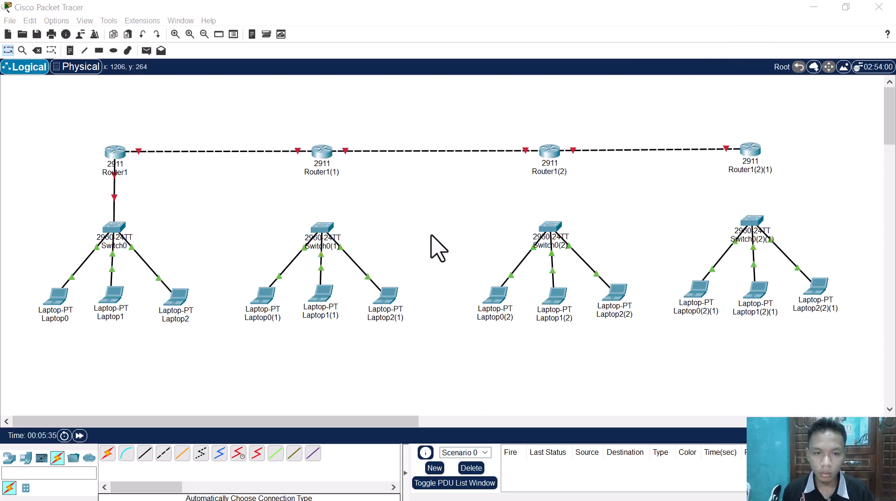
Step: Connect Router1(1) GigabitEthernet0/0 to Switch0(1) FastEthernet0/4 with a copper straight-through cable
{"action": "left_click", "coordinate": [145, 454]}
{"action": "left_click", "coordinate": [326, 162]}
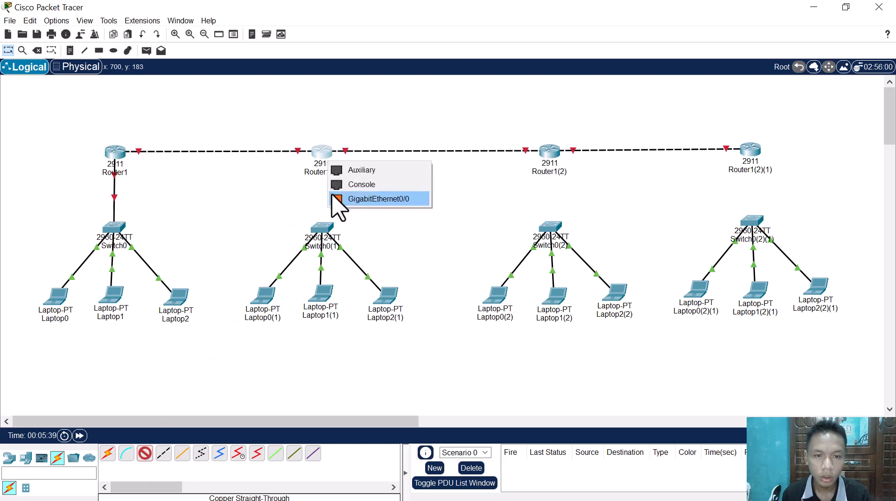
{"action": "left_click", "coordinate": [355, 199]}
{"action": "left_click", "coordinate": [326, 228]}
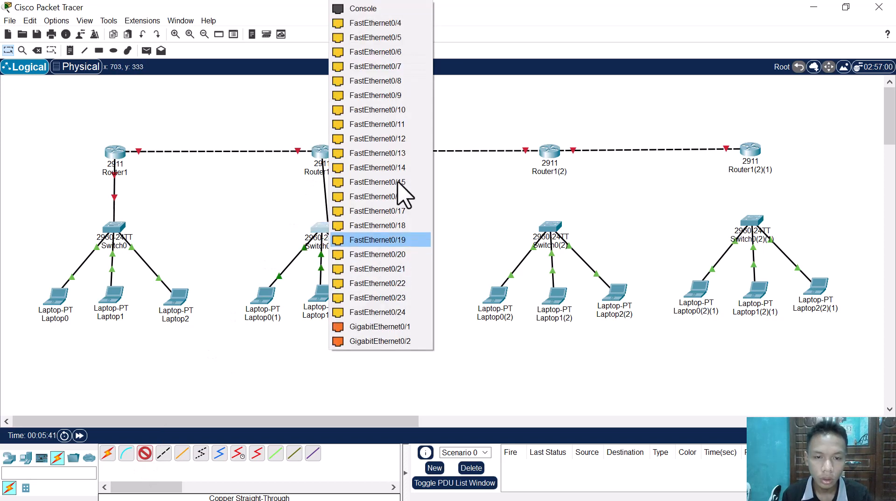
{"action": "left_click", "coordinate": [368, 24]}
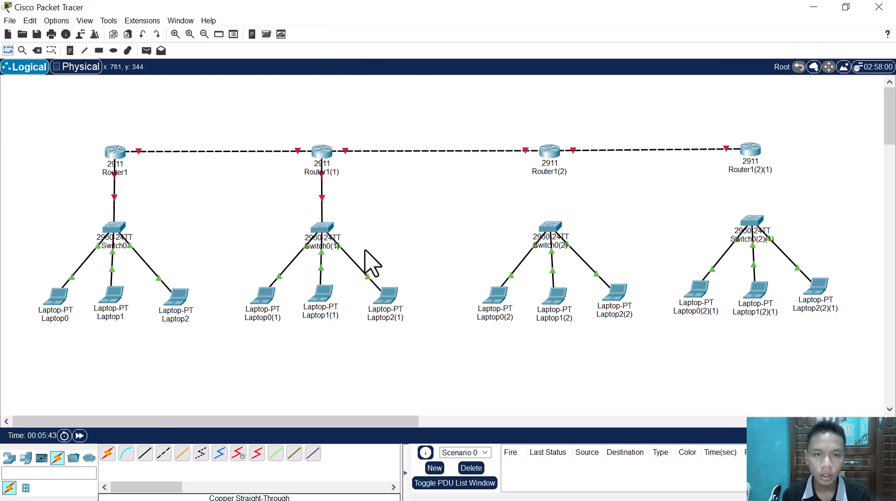
{"action": "left_click", "coordinate": [145, 453]}
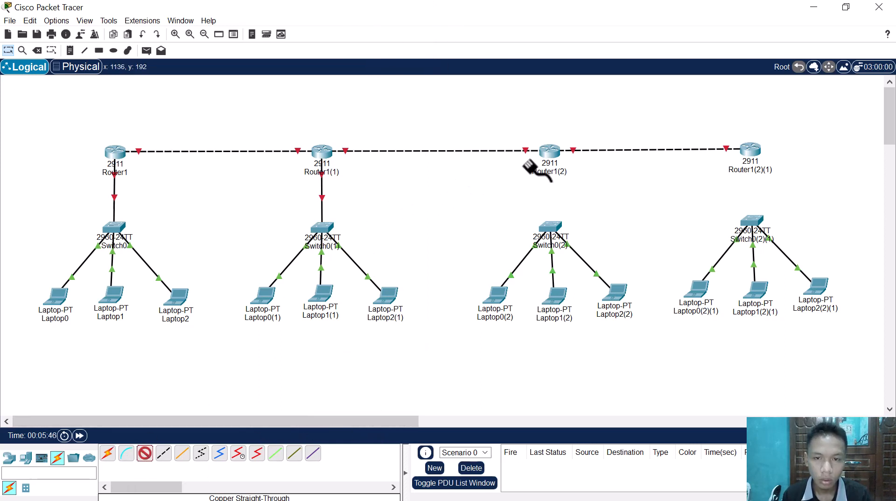
{"action": "left_click", "coordinate": [550, 153]}
{"action": "left_click", "coordinate": [595, 199]}
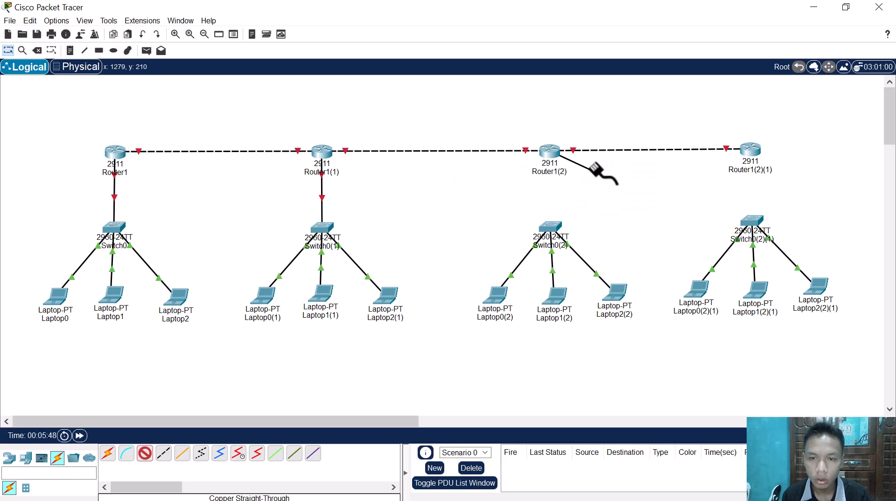
{"action": "left_click", "coordinate": [547, 230]}
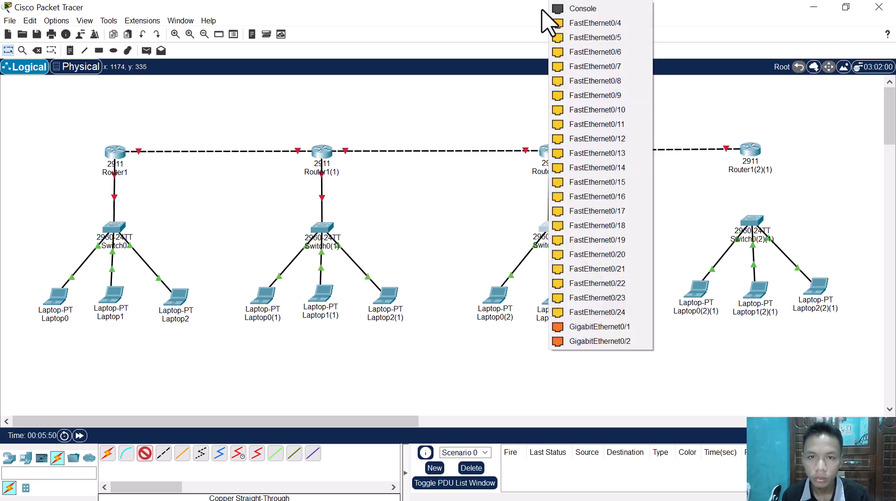
{"action": "left_click", "coordinate": [553, 11]}
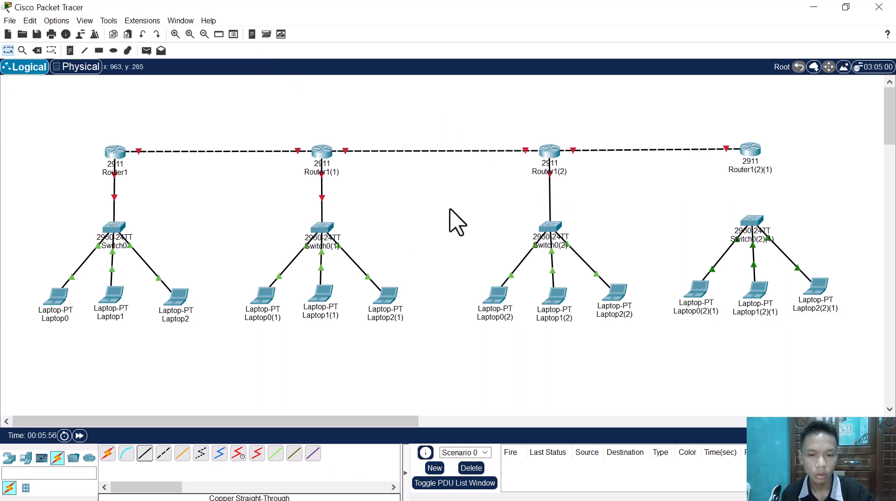
Step: Connect Router1(2) GigabitEthernet0/0 to Switch0(2) FastEthernet0/4 with a copper straight-through cable
{"action": "left_click", "coordinate": [145, 456]}
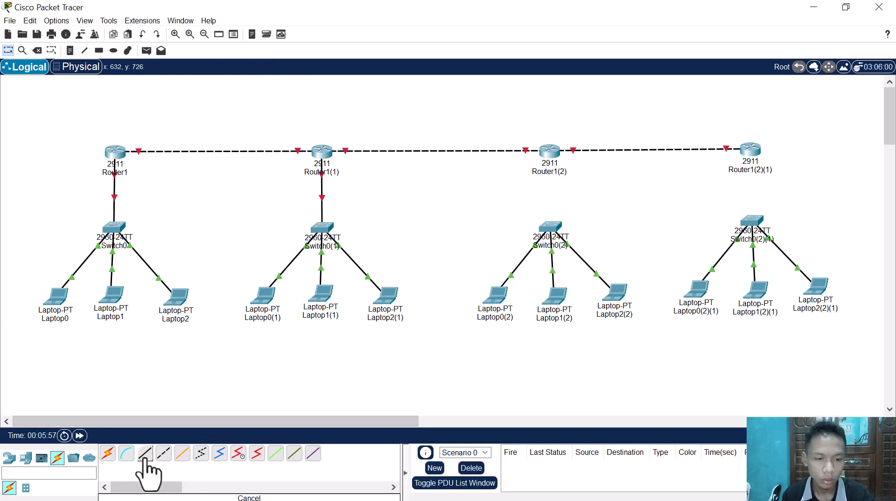
{"action": "left_click", "coordinate": [544, 156]}
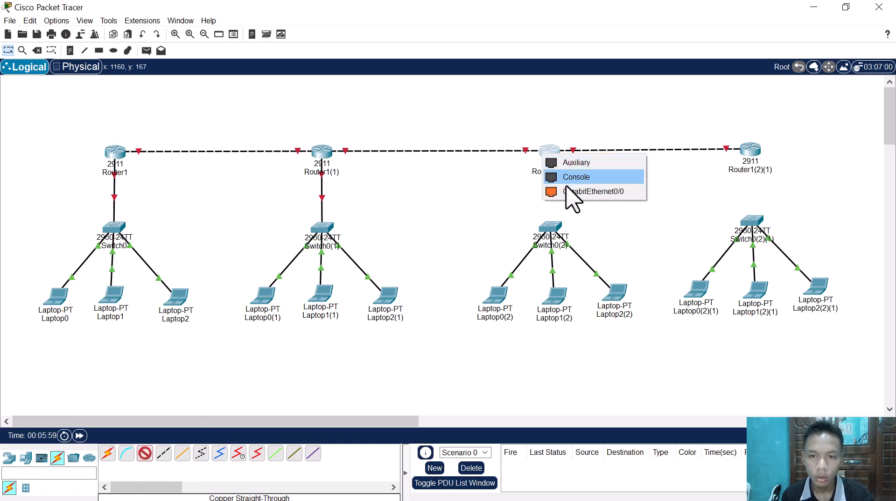
{"action": "left_click", "coordinate": [567, 188]}
{"action": "left_click", "coordinate": [550, 228]}
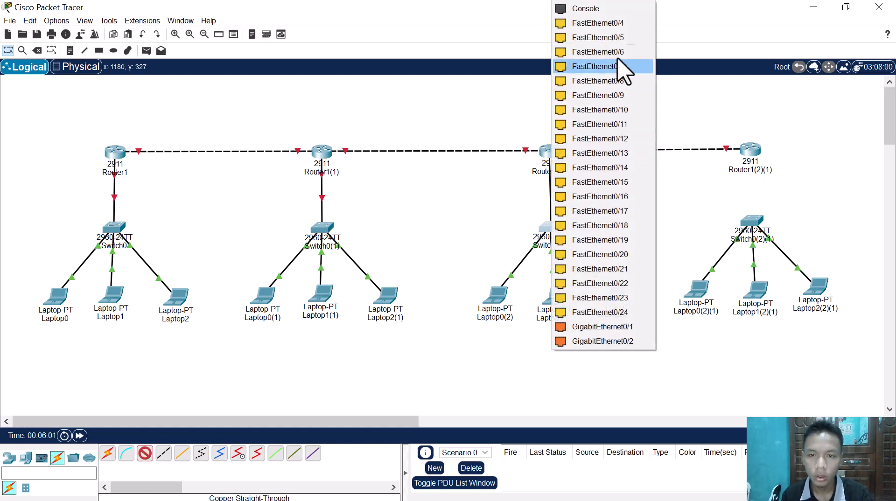
{"action": "left_click", "coordinate": [618, 29]}
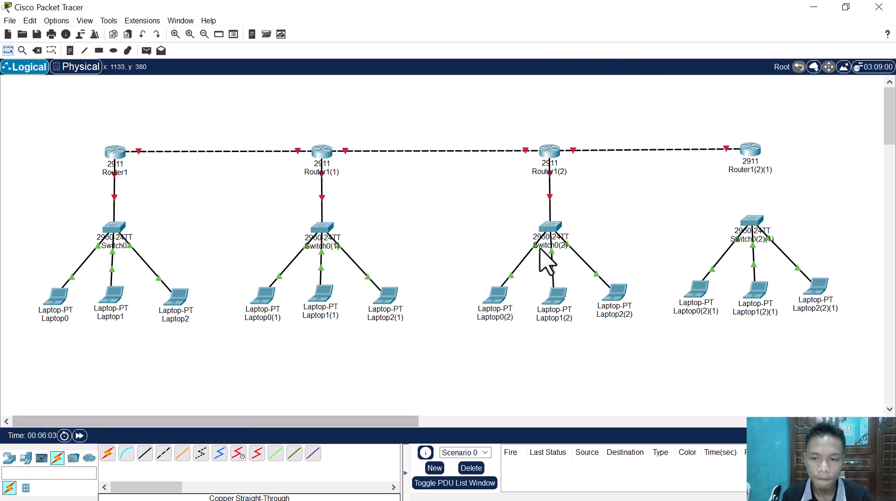
Step: Connect Router1(2)(1) GigabitEthernet0/0 to Switch0(2)(1) FastEthernet0/4 with a copper straight-through cable
{"action": "left_click", "coordinate": [144, 454]}
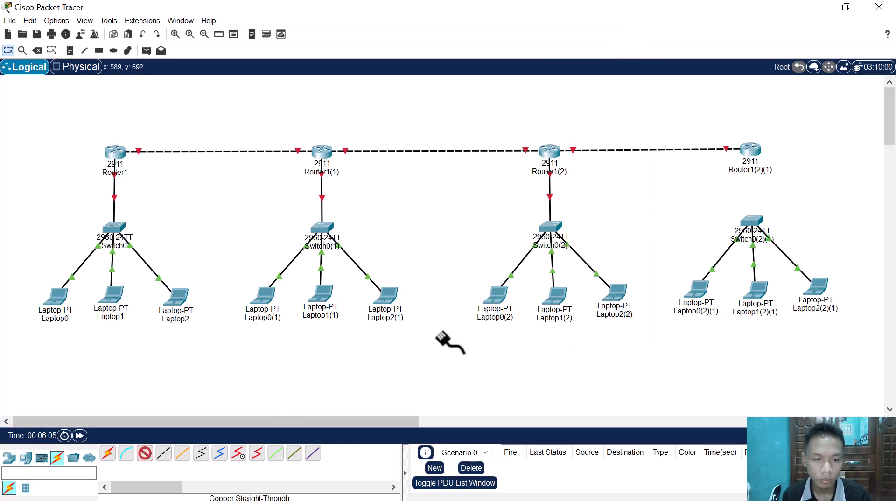
{"action": "left_click", "coordinate": [755, 151]}
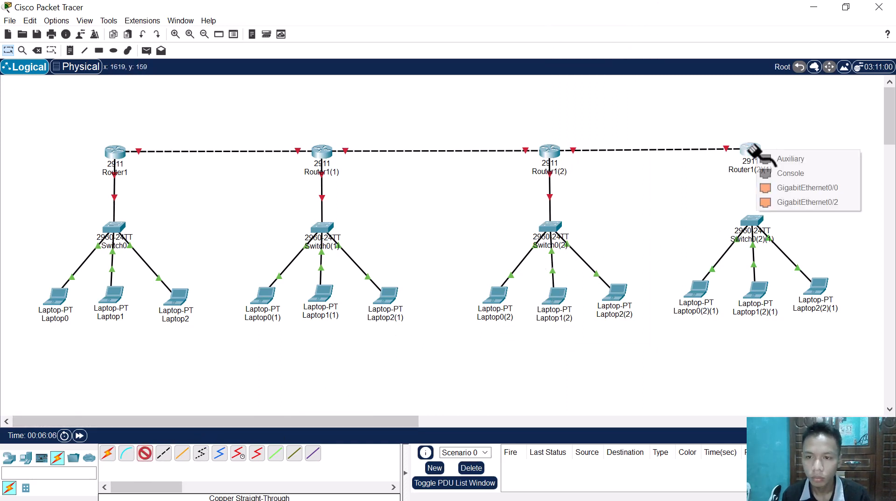
{"action": "left_click", "coordinate": [768, 189]}
{"action": "left_click", "coordinate": [752, 223]}
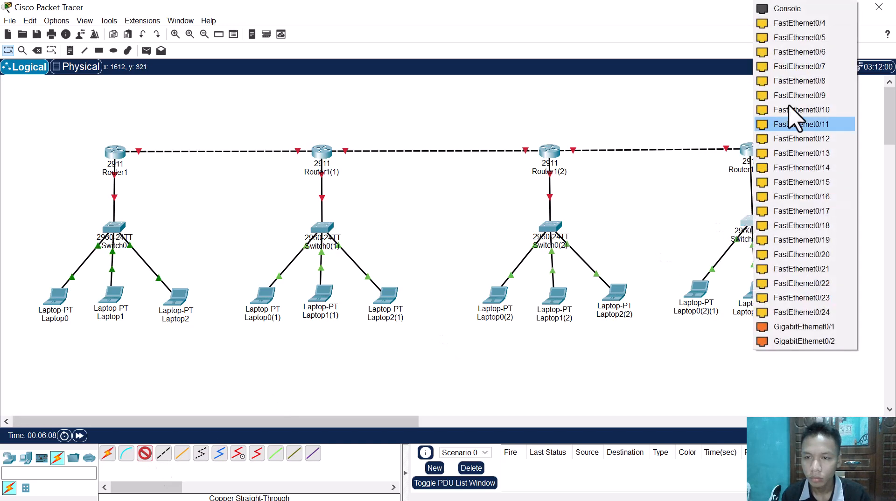
{"action": "left_click", "coordinate": [805, 24]}
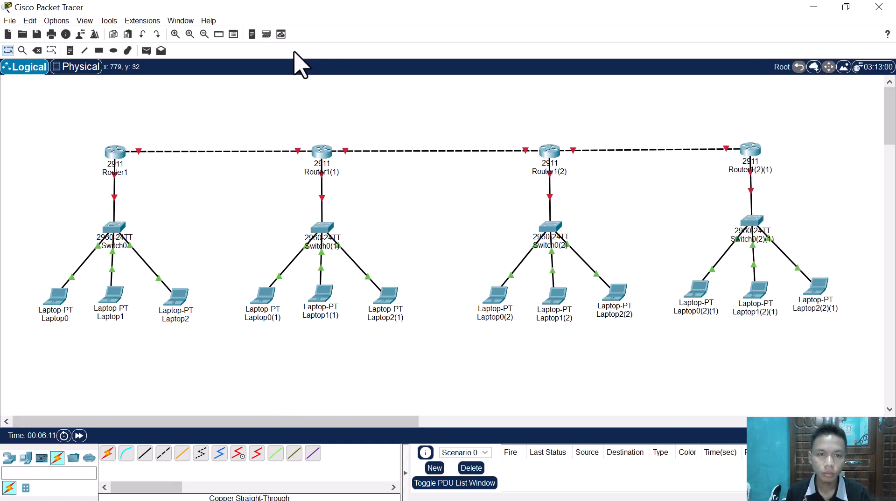
{"action": "key", "text": "alt+Tab"}
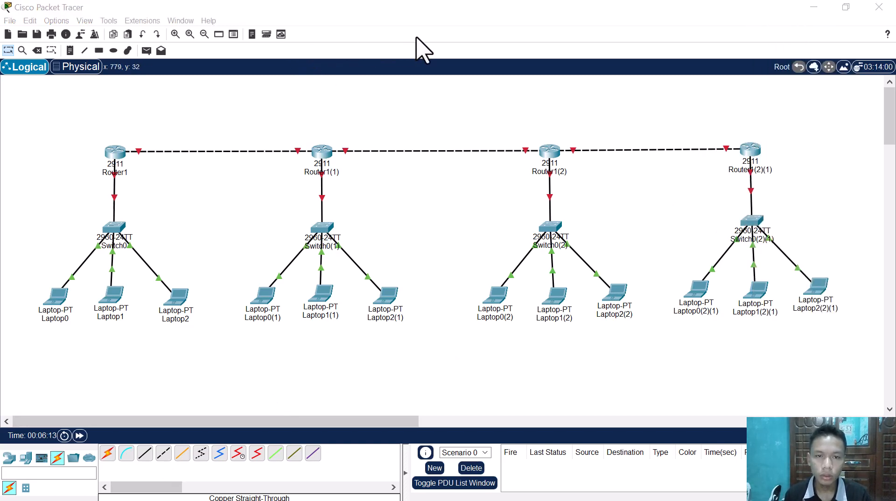
{"action": "left_click", "coordinate": [405, 111]}
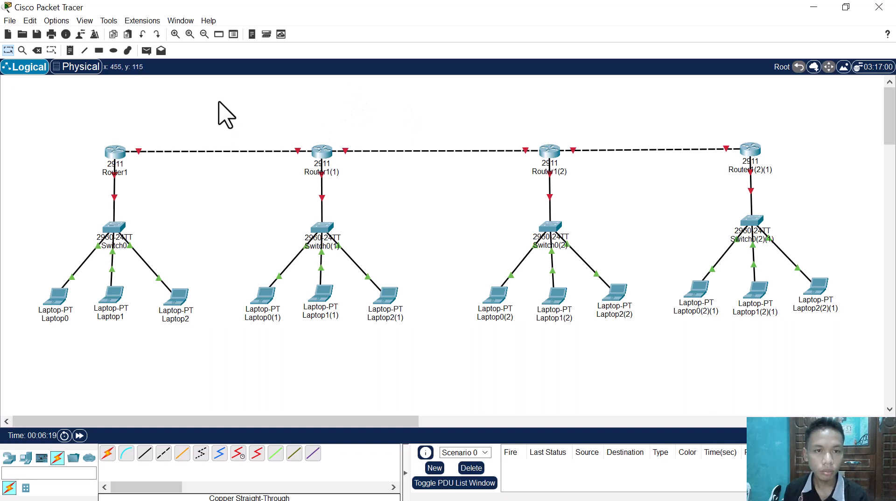
Step: Place a note reading 192.16.100.1 above Router1 in the workspace
{"action": "left_click", "coordinate": [70, 50]}
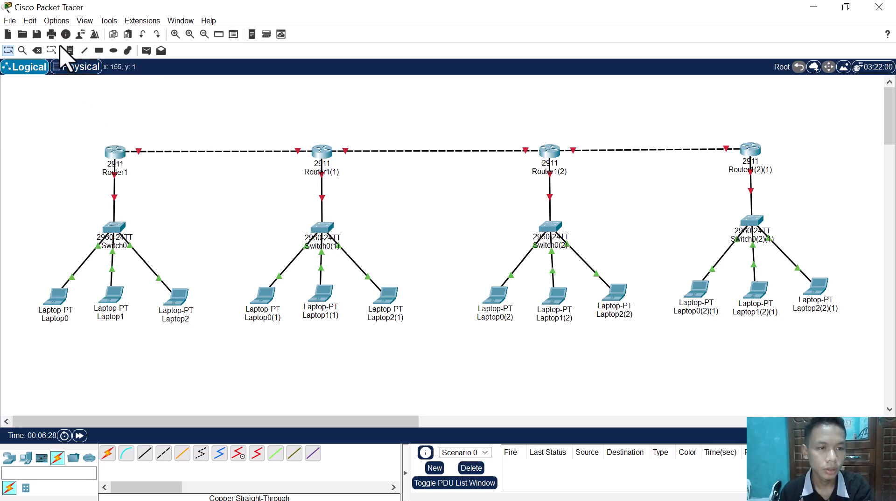
{"action": "left_click", "coordinate": [90, 135]}
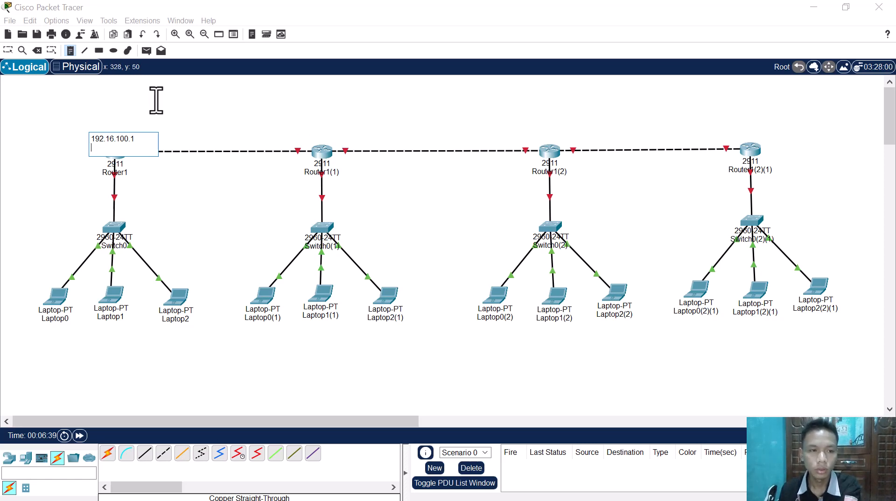
{"action": "key", "text": "BackSpace"}
{"action": "left_click", "coordinate": [5, 46]}
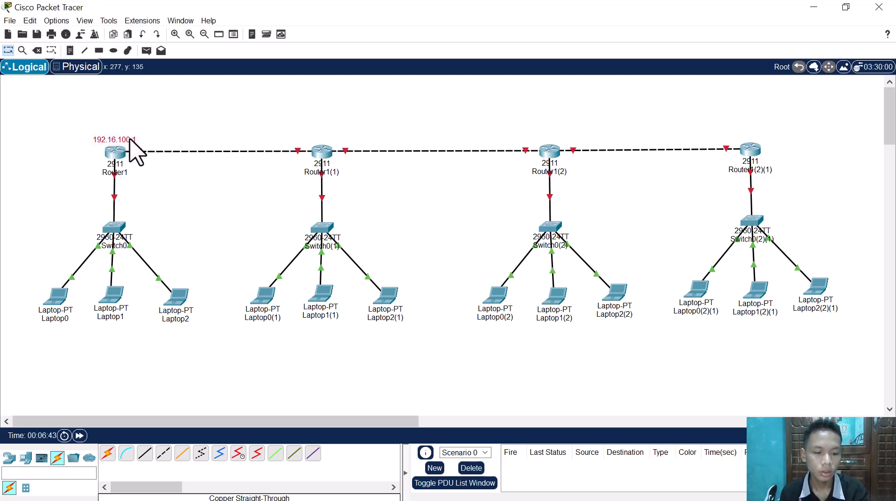
Step: Duplicate the 192.16.100.1 note above the router-link ends on both sides of Router1(1) and Router1(2)
{"action": "key", "text": "ctrl+v"}
{"action": "left_click_drag", "start_coordinate": [119, 114], "coordinate": [296, 134]}
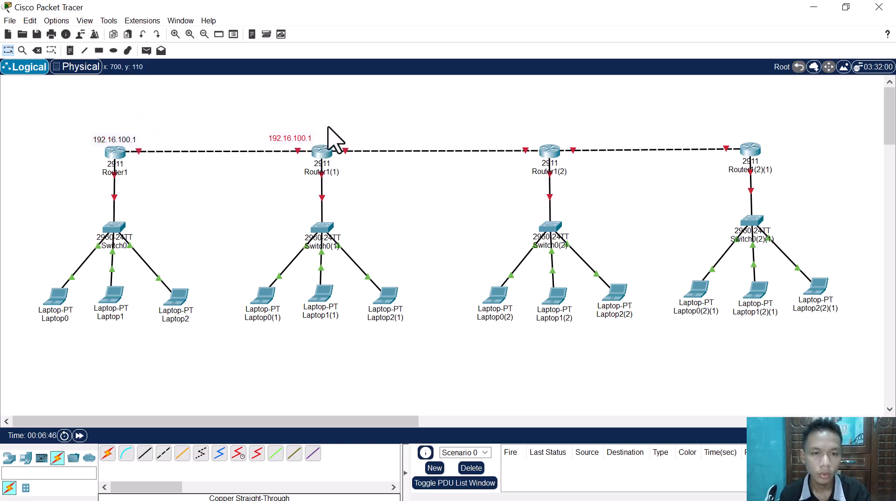
{"action": "key", "text": "ctrl+v"}
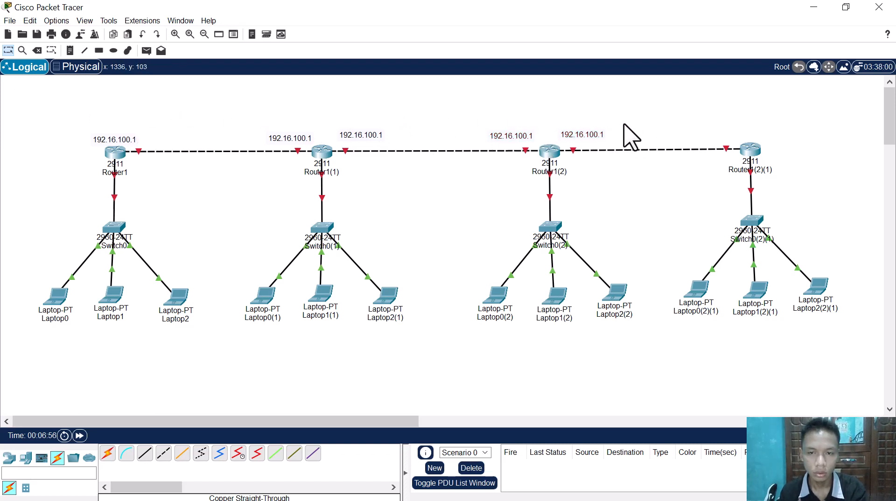
Step: Copy the address notes to Router1(2)(1), one above its router link and one beside its switch link
{"action": "left_click_drag", "start_coordinate": [478, 121], "coordinate": [811, 170]}
{"action": "key", "text": "ctrl+c"}
{"action": "key", "text": "ctrl+v"}
{"action": "left_click", "coordinate": [806, 158]}
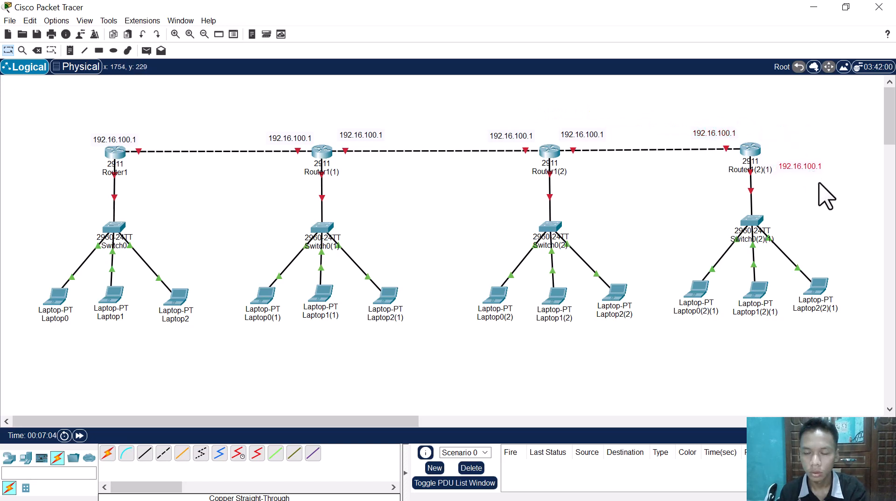
Step: Place copies of the address note beside the switch links of Router1(2), Router1(1) and Router1, and delete the surplus copy
{"action": "key", "text": "ctrl+v"}
{"action": "left_click_drag", "start_coordinate": [497, 117], "coordinate": [360, 186]}
{"action": "left_click", "coordinate": [515, 219]}
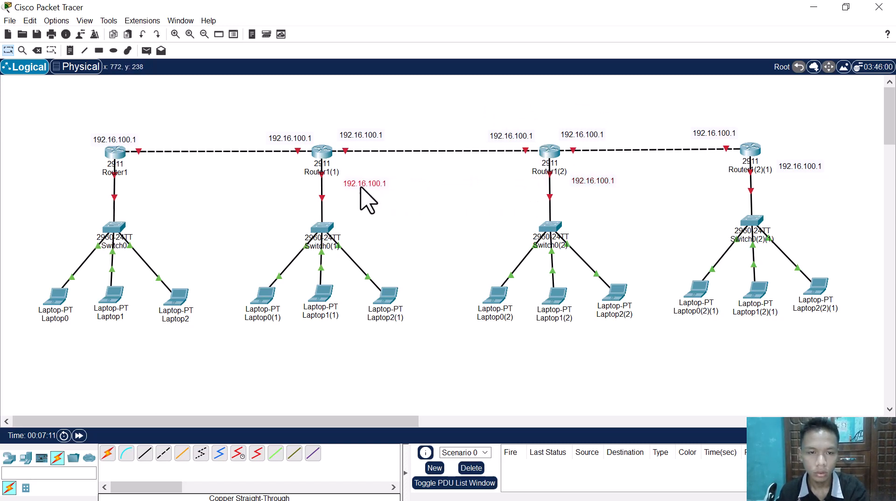
{"action": "key", "text": "ctrl+v"}
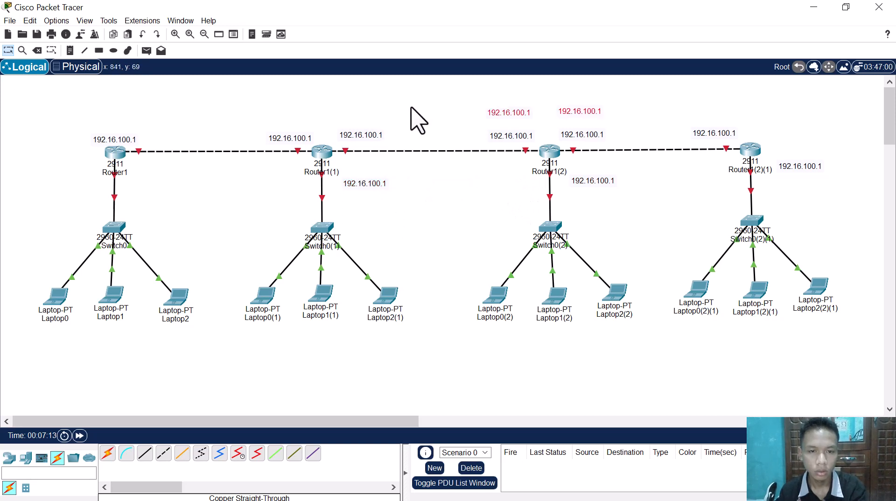
{"action": "left_click_drag", "start_coordinate": [523, 115], "coordinate": [259, 207]}
{"action": "left_click", "coordinate": [184, 203]}
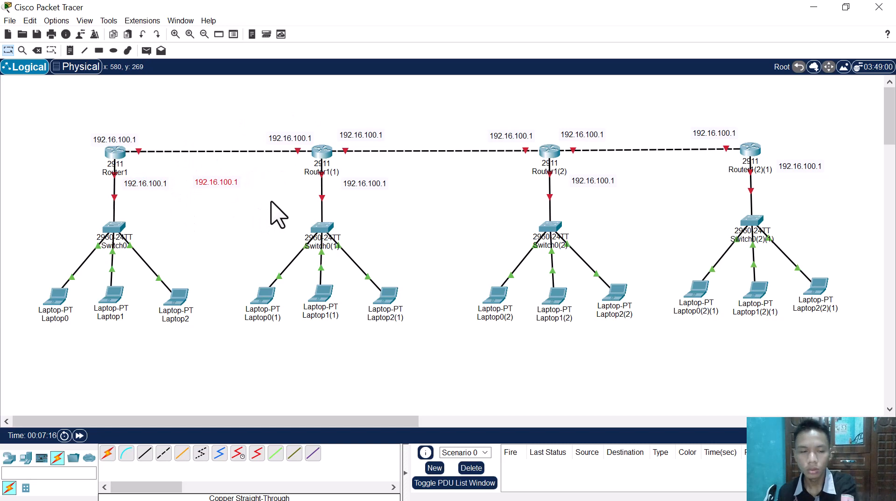
{"action": "key", "text": "Delete"}
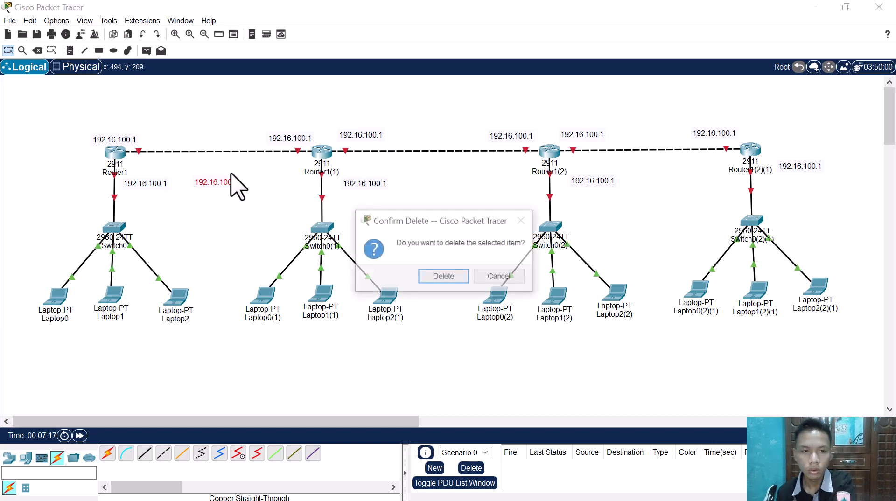
{"action": "key", "text": "Return"}
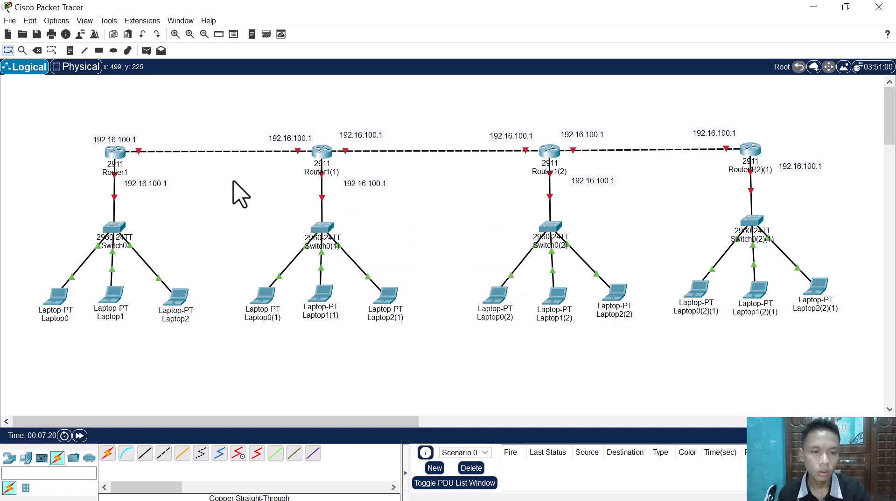
Step: Change the note beside Router1's switch link to 192.16.10.1
{"action": "double_click", "coordinate": [131, 140]}
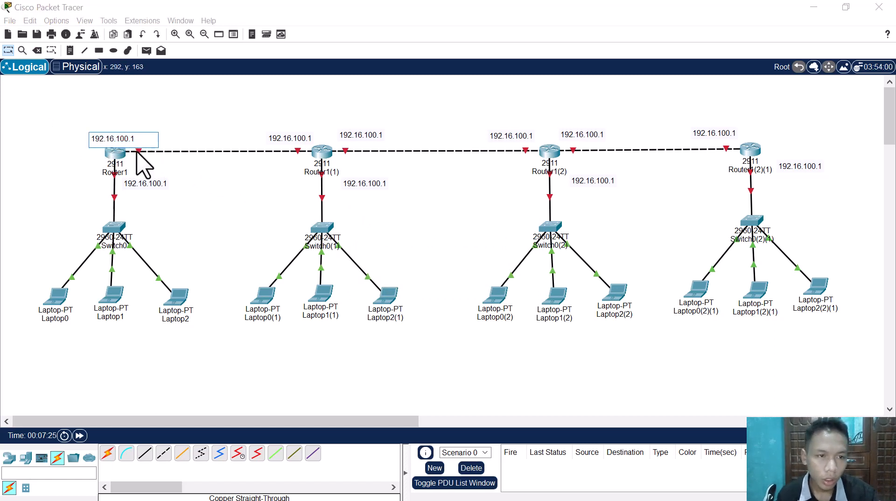
{"action": "left_click", "coordinate": [166, 200]}
{"action": "double_click", "coordinate": [163, 184]}
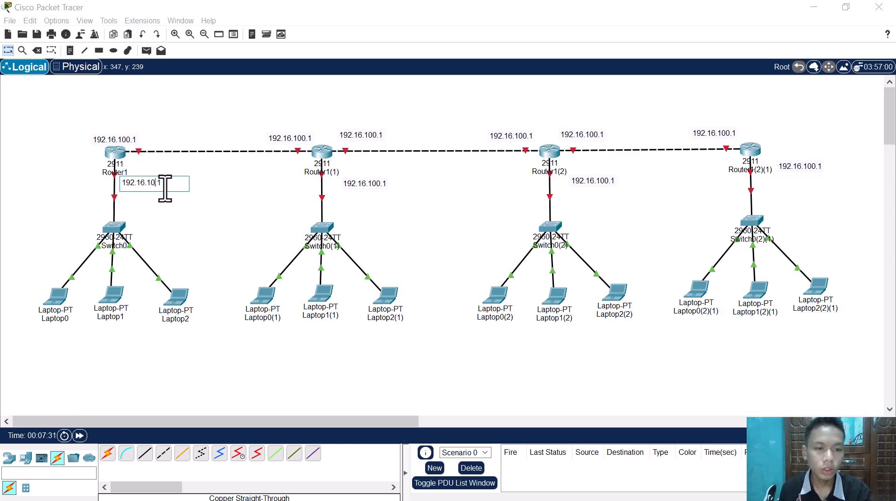
{"action": "left_click", "coordinate": [231, 197]}
Step: Set Router1(1)'s link notes to 192.16.100.2 on the Router1 side and 192.16.200.1 on the Router1(2) side
{"action": "double_click", "coordinate": [296, 138]}
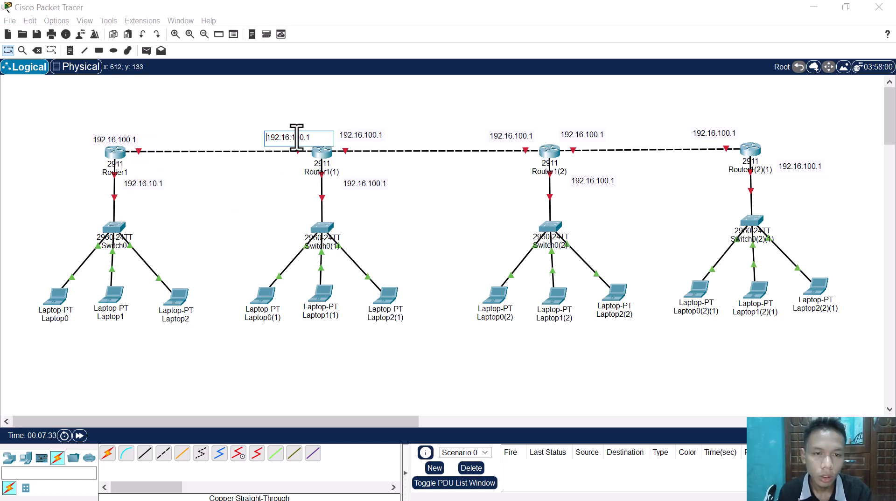
{"action": "left_click", "coordinate": [347, 126]}
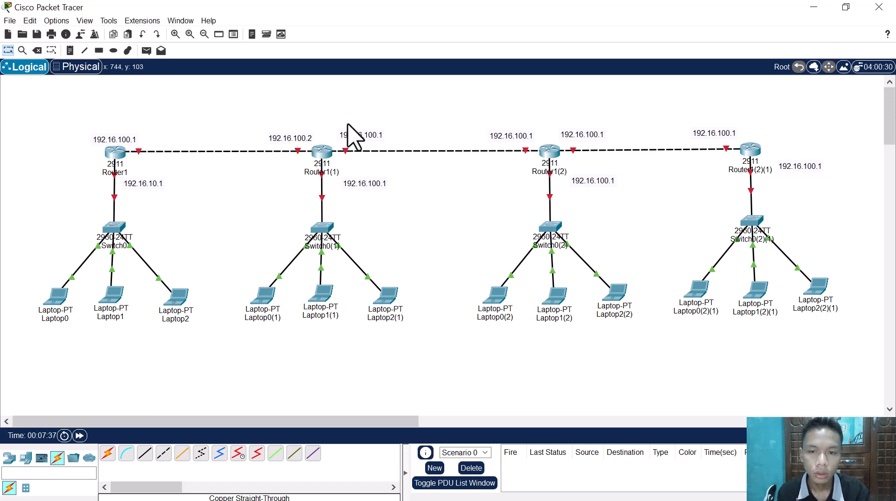
{"action": "double_click", "coordinate": [371, 134]}
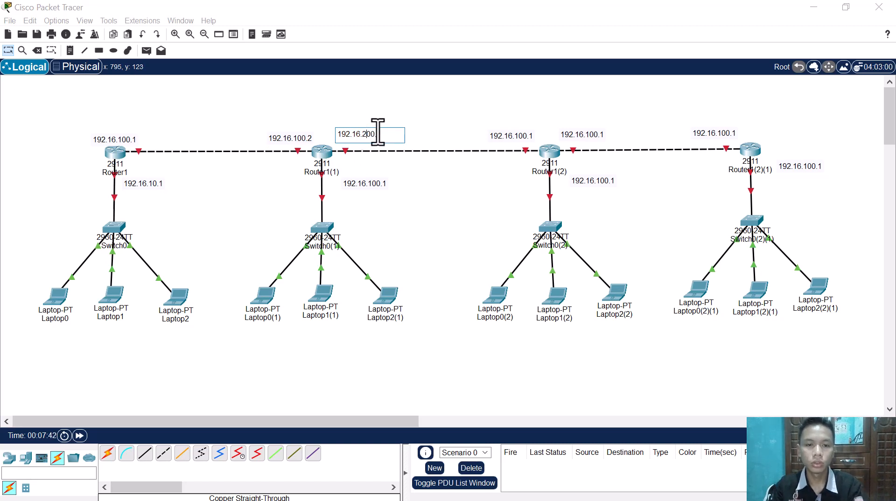
{"action": "type", "text": "200"}
{"action": "left_click", "coordinate": [406, 122]}
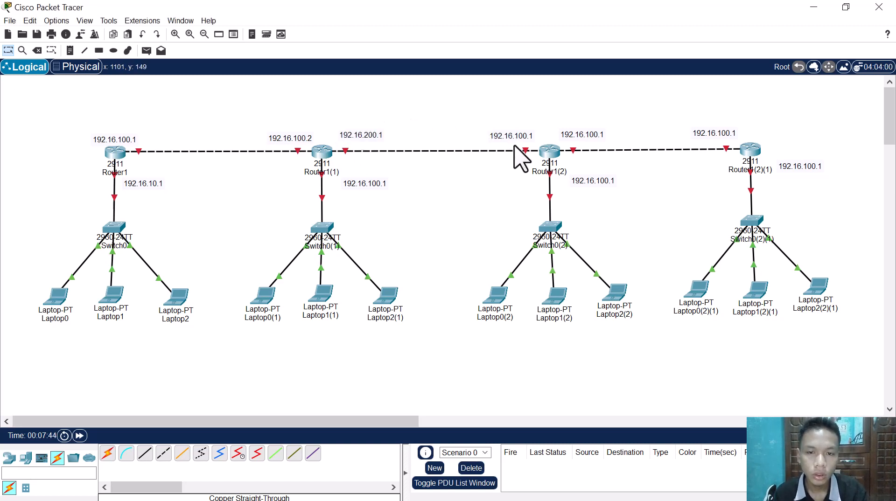
Step: Change Router1(2)'s note on the link toward Router1(1) to 192.16.200.2
{"action": "double_click", "coordinate": [517, 135]}
{"action": "left_click", "coordinate": [515, 135]}
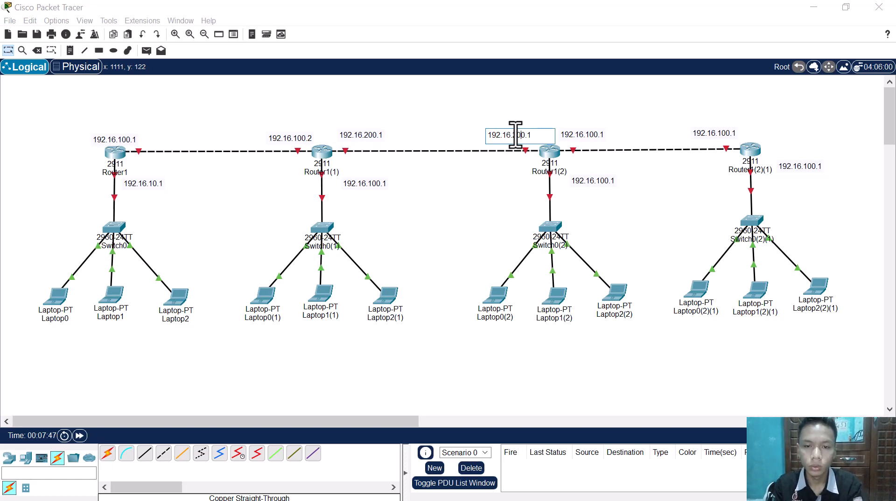
{"action": "key", "text": "BackSpace"}
{"action": "type", "text": "2"}
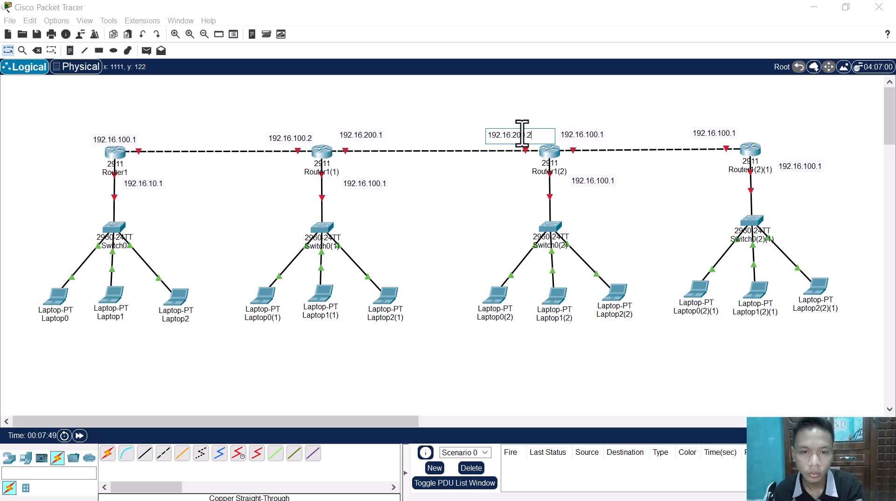
{"action": "left_click", "coordinate": [524, 120]}
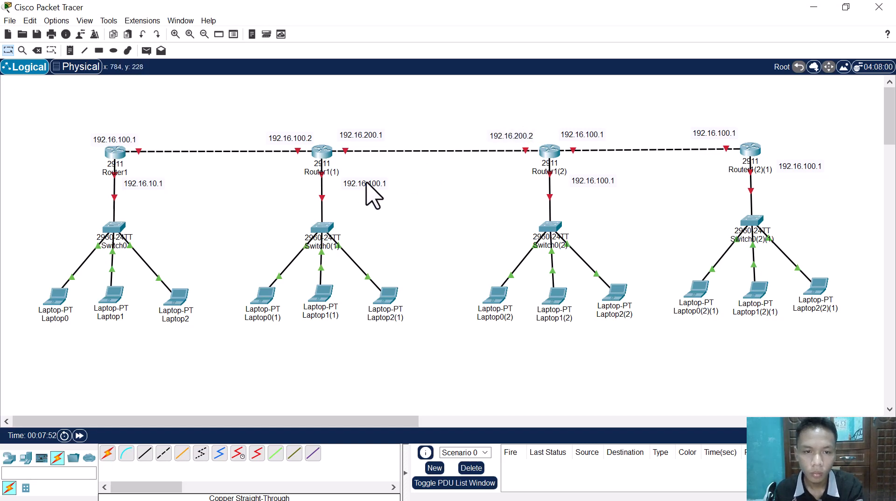
Step: Move the note beside Router1(1)'s switch link slightly closer to the cable
{"action": "left_click_drag", "start_coordinate": [366, 184], "coordinate": [356, 181]}
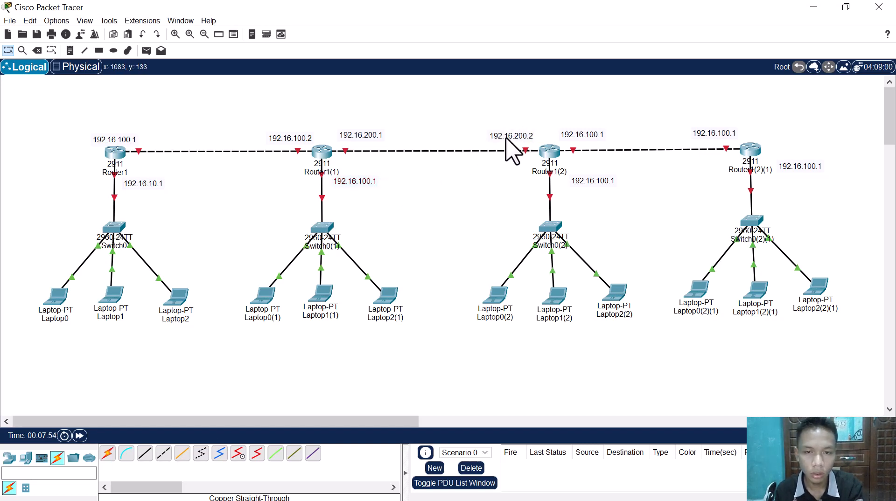
Step: Set Router1(2)'s note on the link toward Router1(2)(1) to 192.16.100.2
{"action": "double_click", "coordinate": [605, 135]}
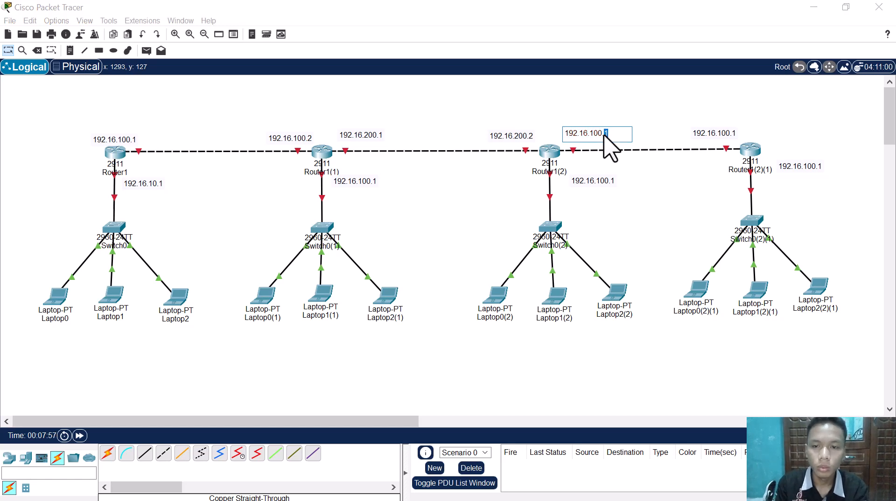
{"action": "key", "text": "Right"}
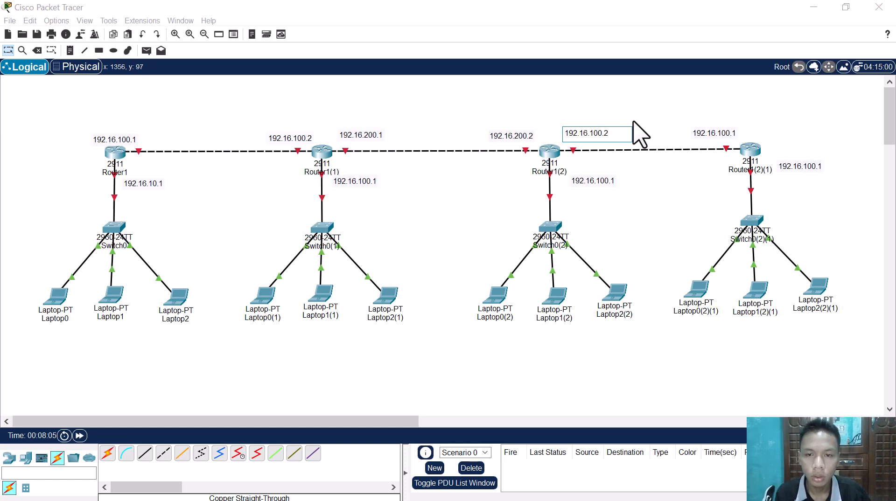
{"action": "left_click", "coordinate": [611, 140]}
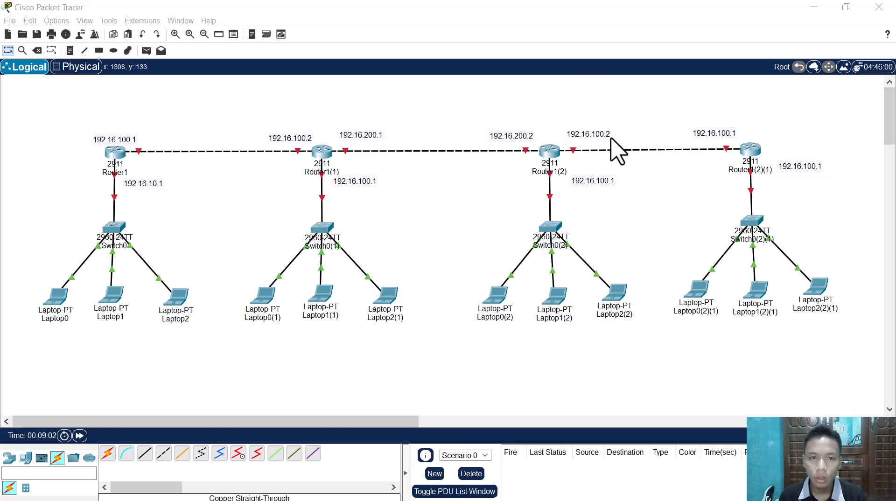
Step: Set the notes on the link between Router1(2) and Router1(2)(1) to 192.16.100.3 on the Router1(2) side and 192.16.100.4 on the other
{"action": "left_click", "coordinate": [613, 135]}
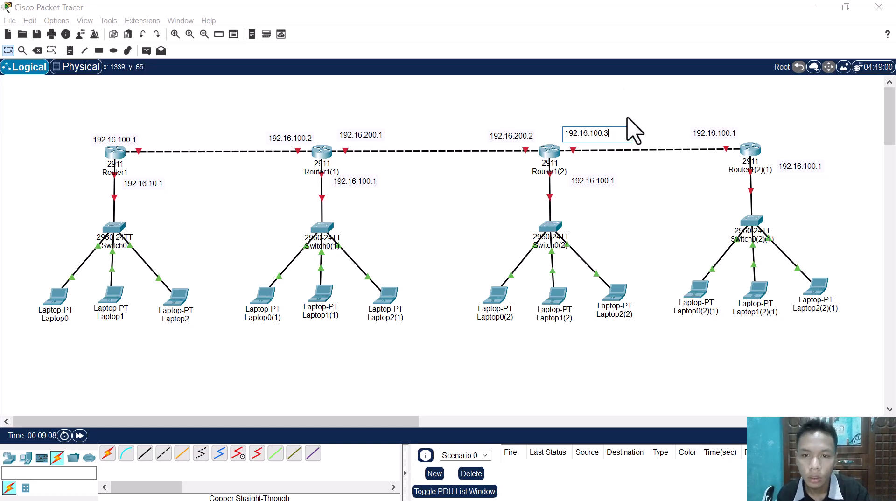
{"action": "left_click", "coordinate": [682, 129]}
{"action": "left_click", "coordinate": [717, 136]}
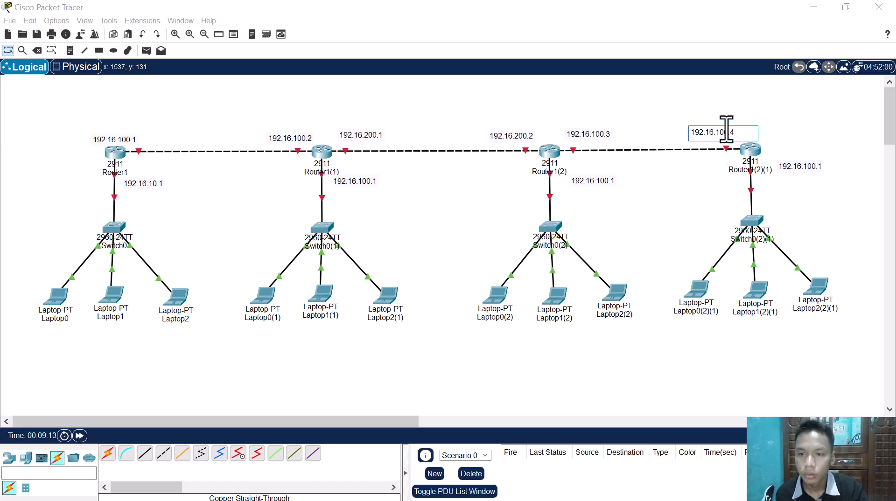
{"action": "left_click", "coordinate": [745, 114]}
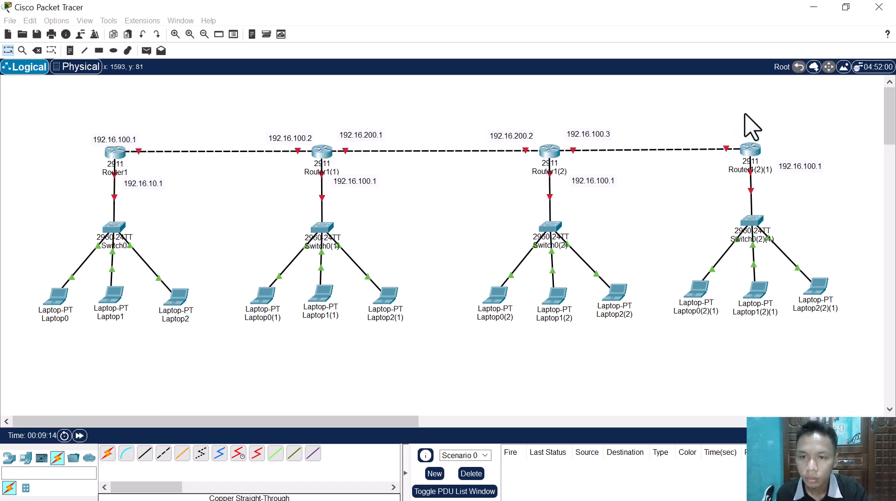
Step: Set the switch-link notes to 192.16.13.1 for Router1(2)(1), 192.16.21.1 for Router1(2) and 192.16.11.1 for Router1(1)
{"action": "left_click", "coordinate": [804, 166]}
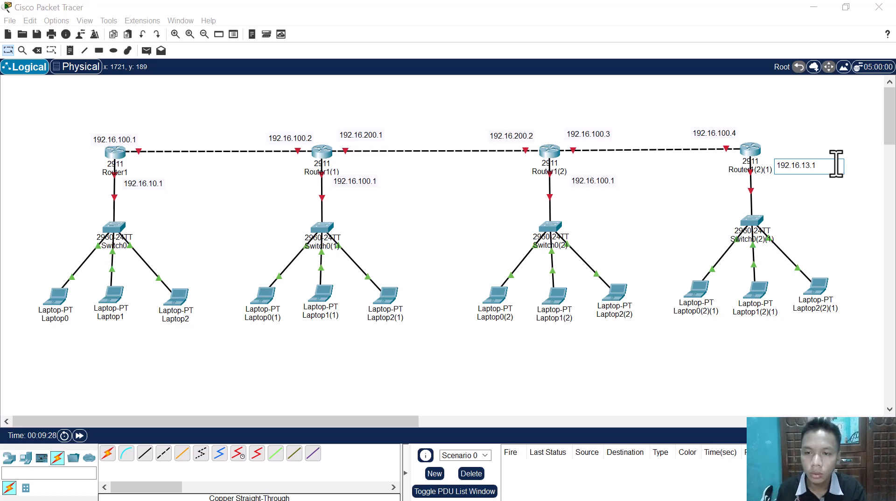
{"action": "double_click", "coordinate": [597, 181]}
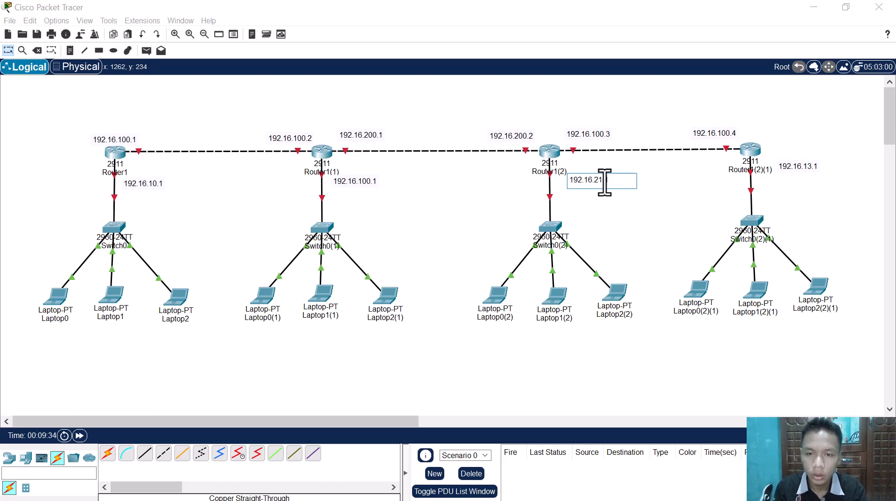
{"action": "type", "text": ".1"}
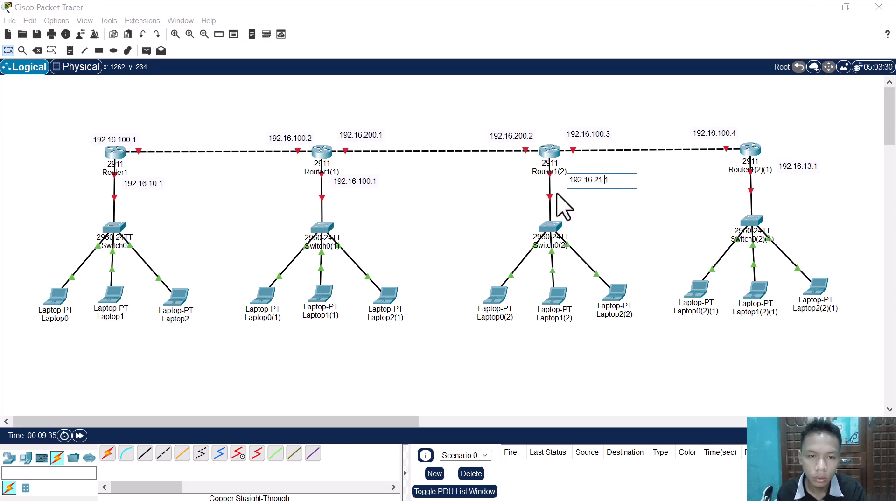
{"action": "double_click", "coordinate": [371, 182]}
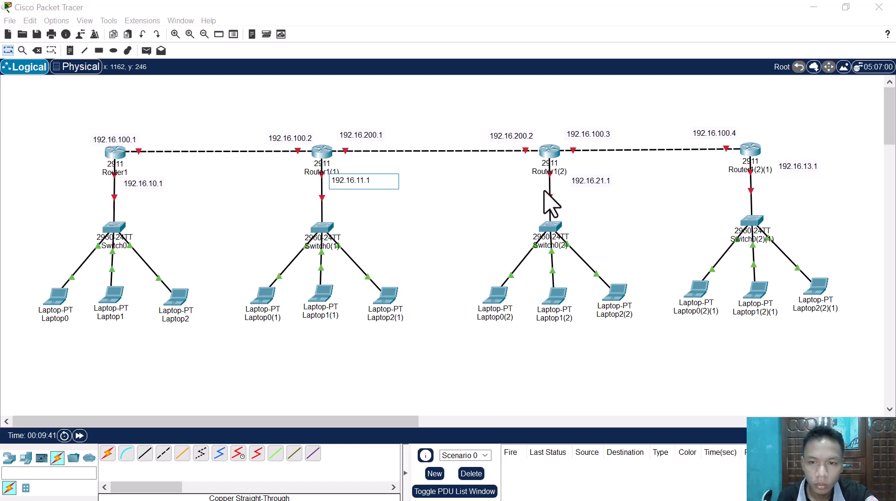
Step: Correct the note beside Router1(2)'s switch link to 192.16.12.1
{"action": "left_click", "coordinate": [601, 189]}
{"action": "double_click", "coordinate": [604, 181]}
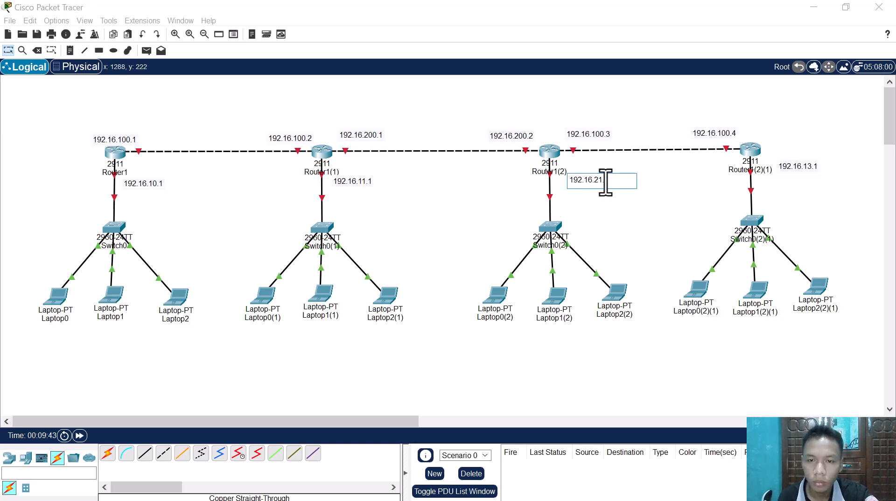
{"action": "type", "text": "12"}
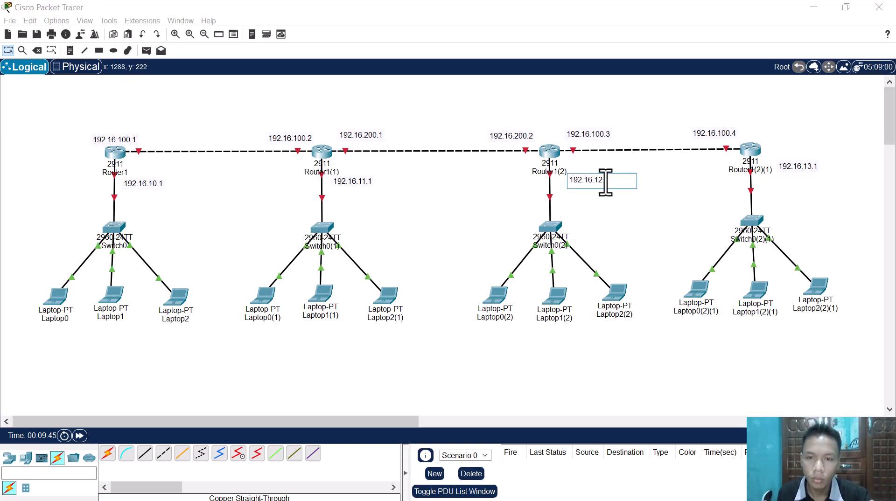
{"action": "type", "text": ".1"}
{"action": "left_click", "coordinate": [637, 216]}
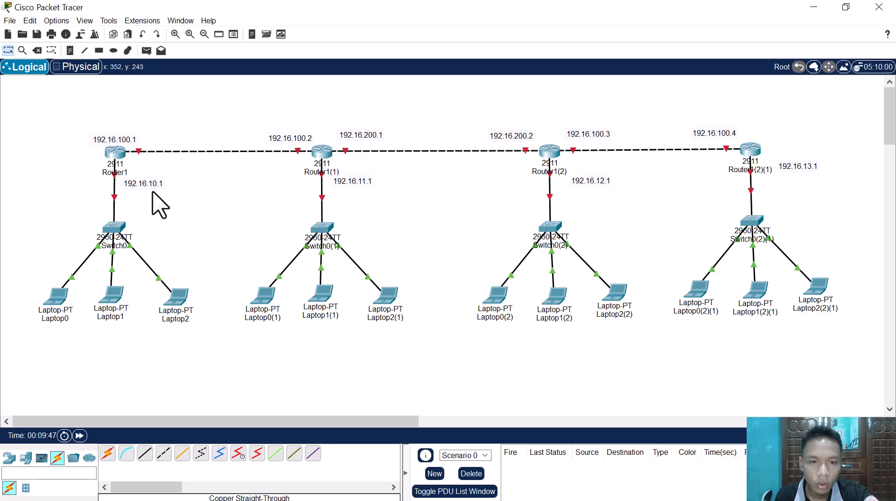
Step: Add the prefix "IP: " to both address notes of Router1
{"action": "double_click", "coordinate": [112, 140]}
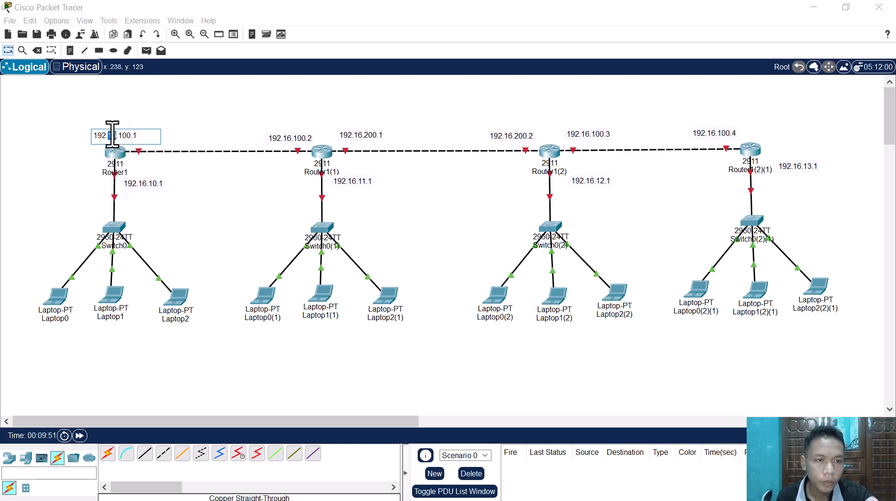
{"action": "left_click", "coordinate": [97, 136]}
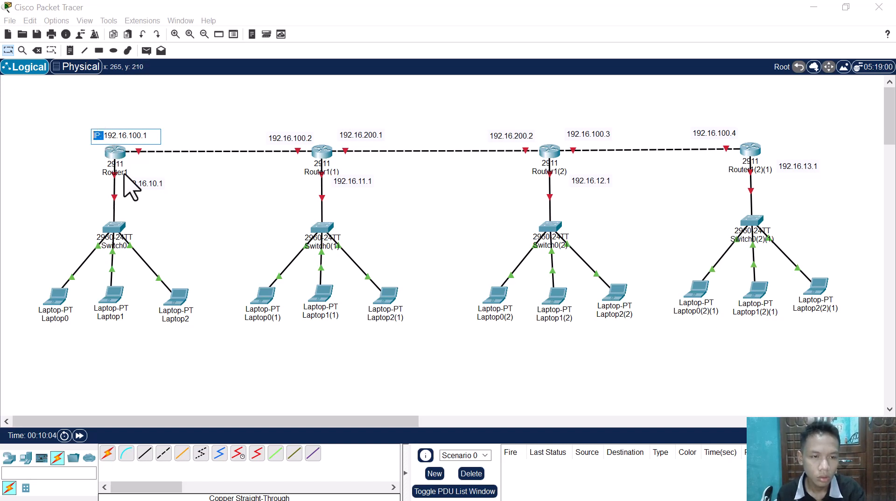
{"action": "left_click", "coordinate": [136, 182]}
{"action": "type", "text": "IP:"}
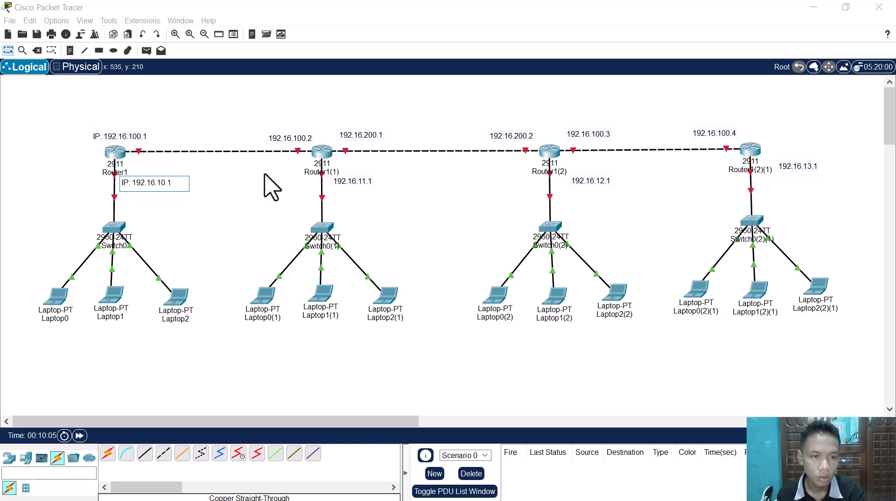
Step: Add the prefix "IP: " to the three address notes around Router1(1)
{"action": "left_click", "coordinate": [303, 138]}
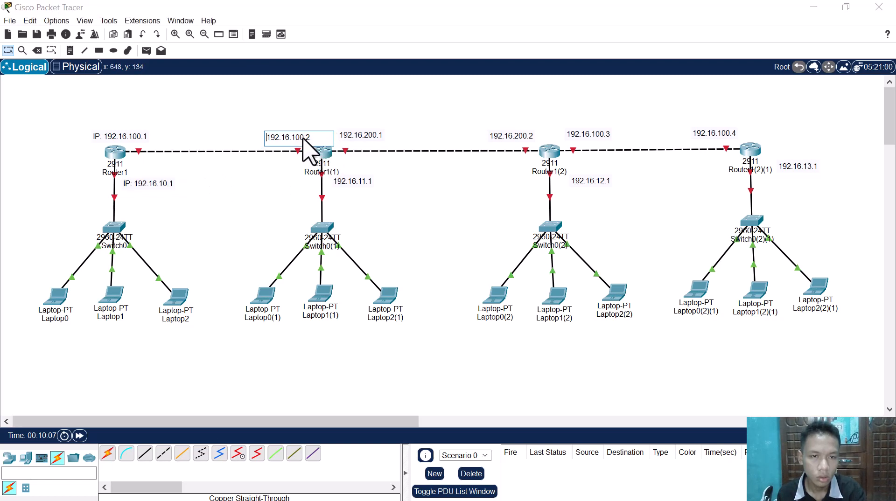
{"action": "type", "text": "IP:"}
{"action": "left_click", "coordinate": [362, 136]}
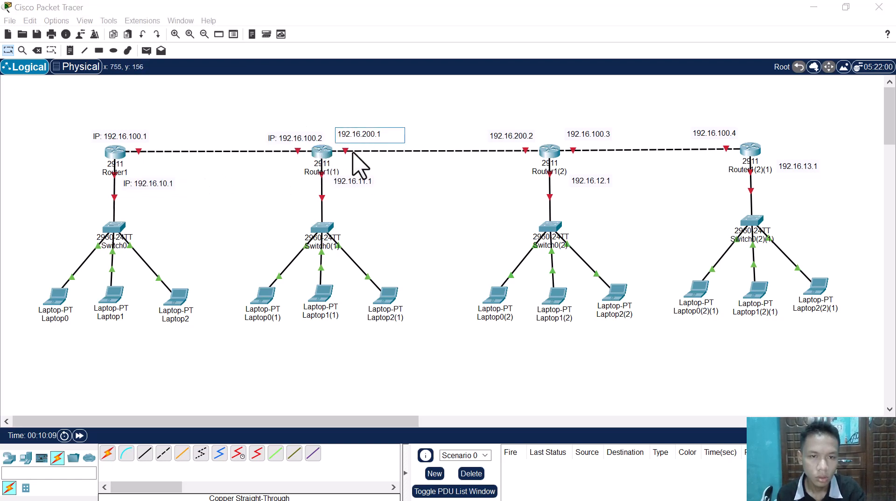
{"action": "type", "text": "IP:"}
{"action": "left_click", "coordinate": [356, 182]}
{"action": "type", "text": "IP:"}
Step: Add the prefix "IP: " to the three address notes around Router1(2)
{"action": "left_click", "coordinate": [497, 136]}
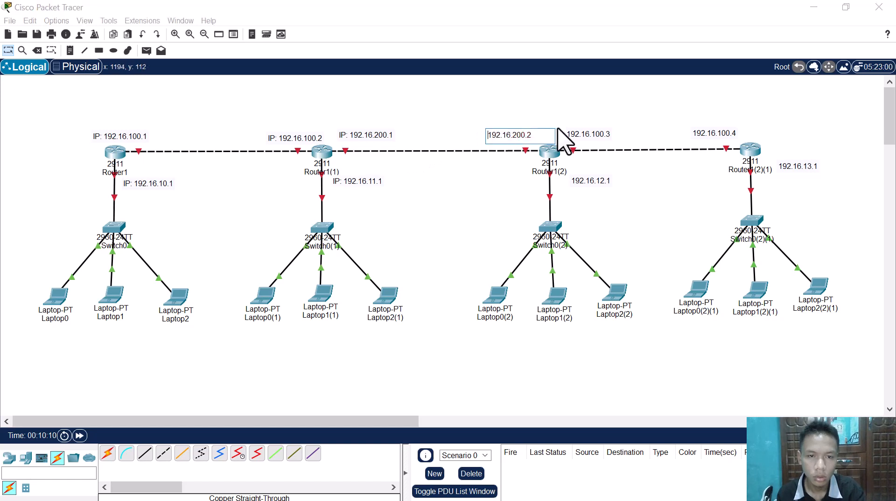
{"action": "type", "text": "IP:"}
{"action": "left_click", "coordinate": [575, 135]}
{"action": "type", "text": "IP:"}
{"action": "left_click", "coordinate": [596, 181]}
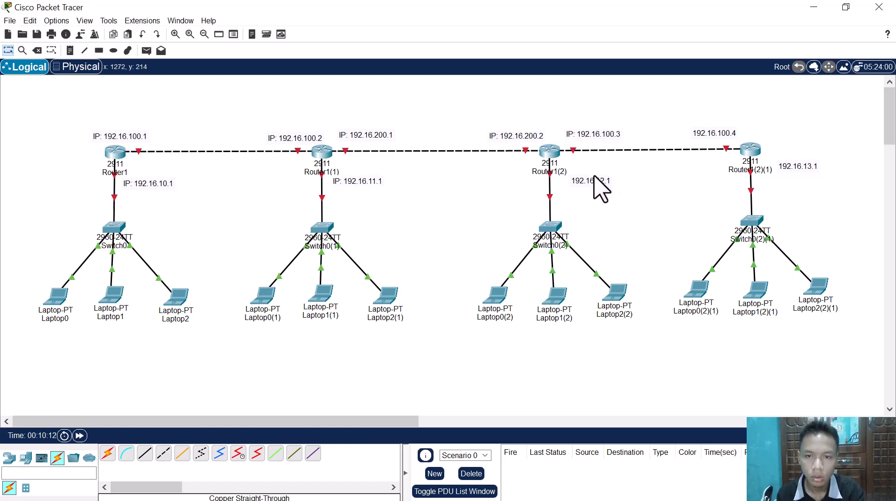
{"action": "type", "text": "IP:"}
Step: Add the prefix "IP: " to both address notes of Router1(2)(1)
{"action": "left_click", "coordinate": [715, 135]}
{"action": "type", "text": "IP:"}
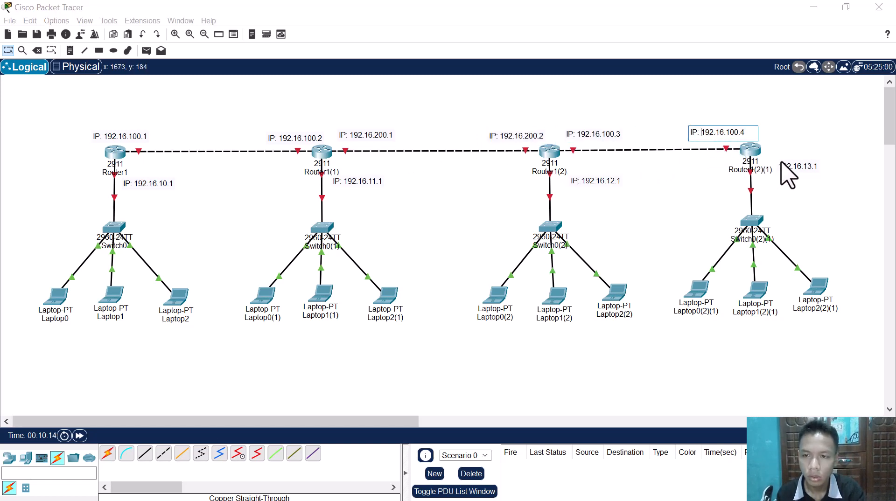
{"action": "left_click", "coordinate": [789, 167]}
{"action": "type", "text": "IP:"}
{"action": "left_click", "coordinate": [779, 195]}
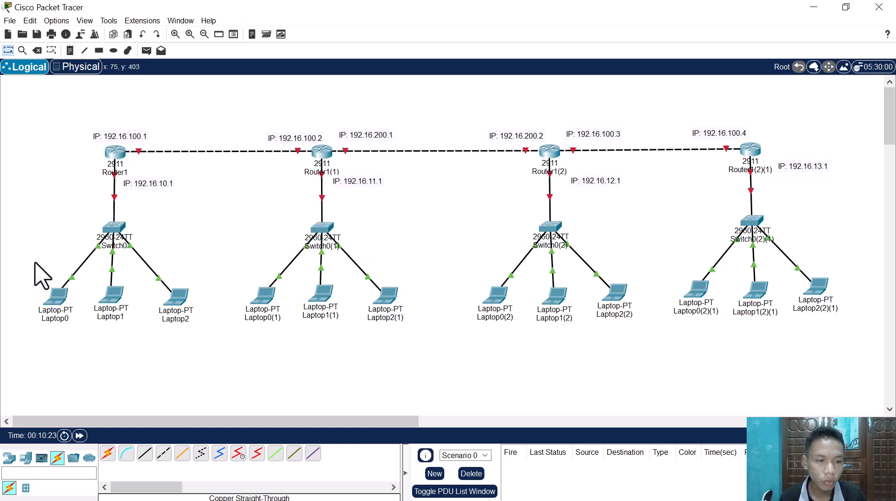
{"action": "left_click_drag", "start_coordinate": [20, 248], "coordinate": [187, 332]}
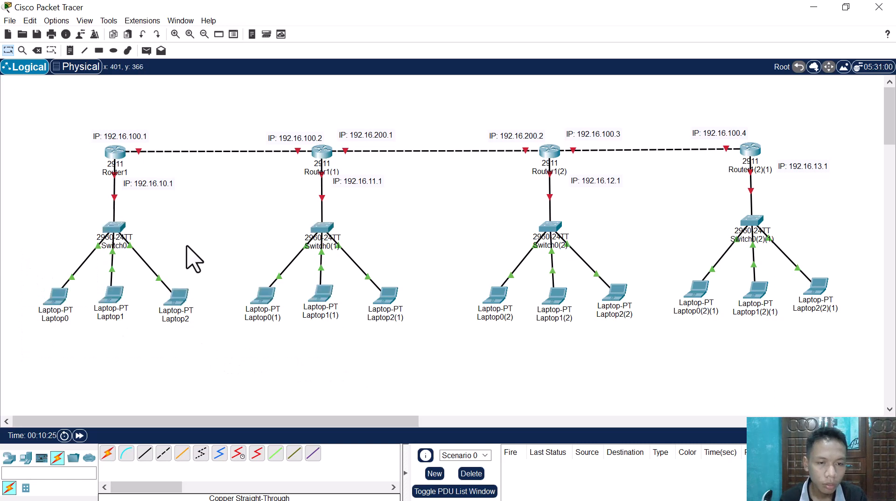
{"action": "left_click_drag", "start_coordinate": [9, 272], "coordinate": [878, 342]}
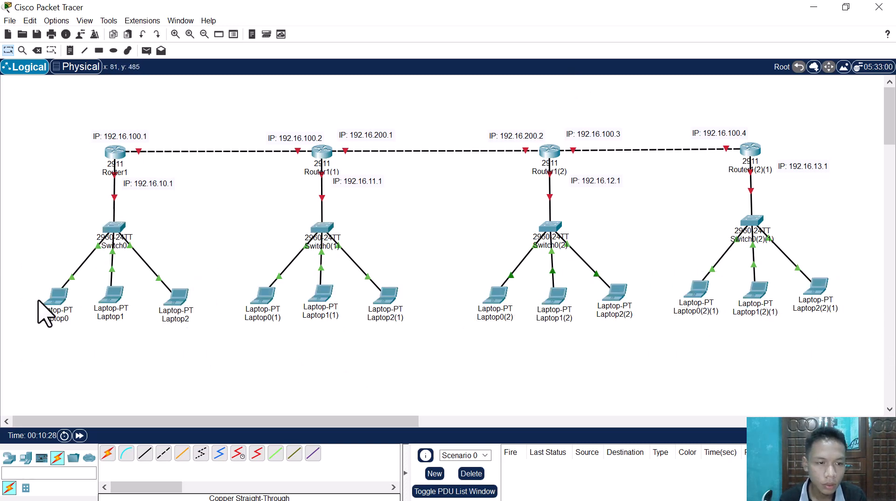
{"action": "left_click", "coordinate": [52, 302]}
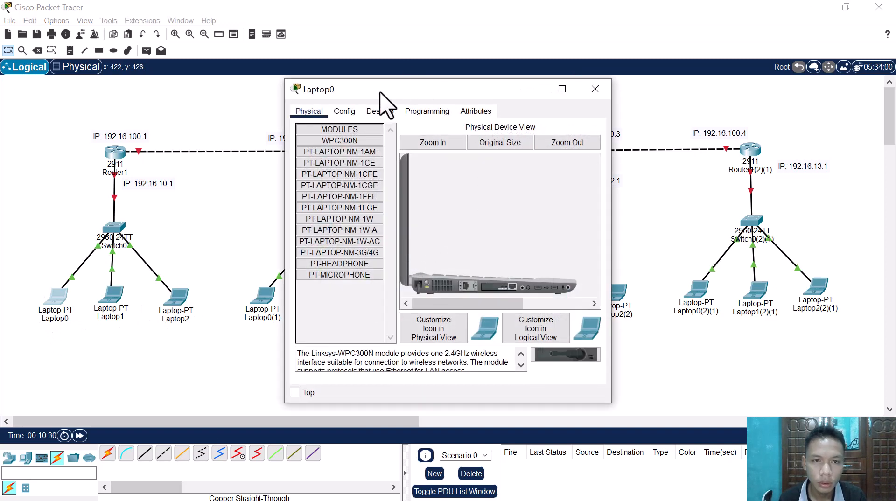
{"action": "left_click_drag", "start_coordinate": [380, 90], "coordinate": [395, 122]}
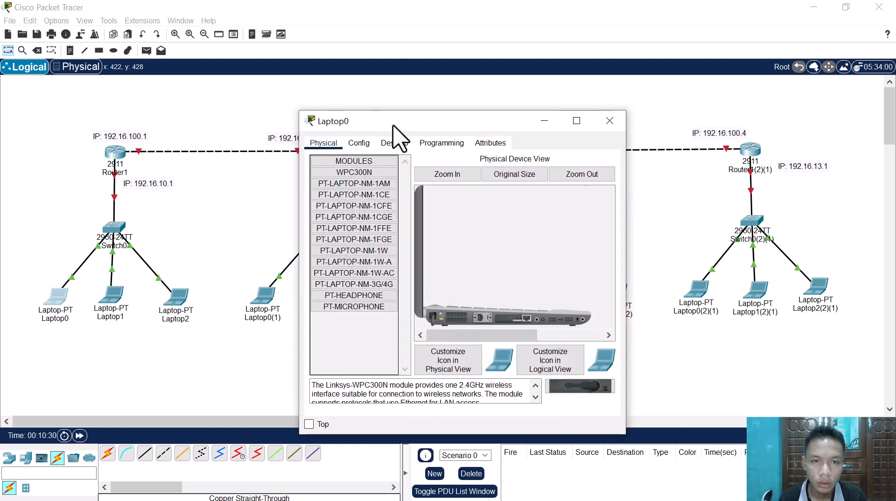
{"action": "left_click", "coordinate": [177, 226]}
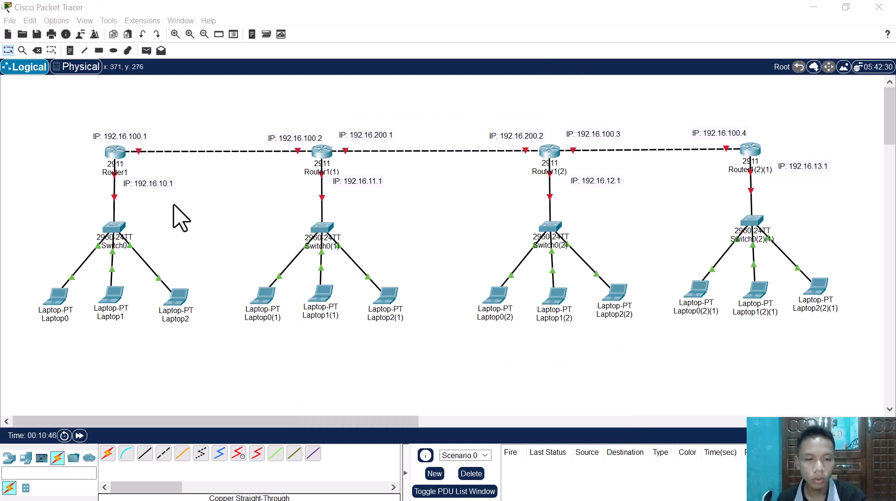
Step: Place copies of Router1's switch-link note "IP: 192.16.10.1" beneath Laptop0, Laptop1 and Laptop2
{"action": "left_click", "coordinate": [199, 197]}
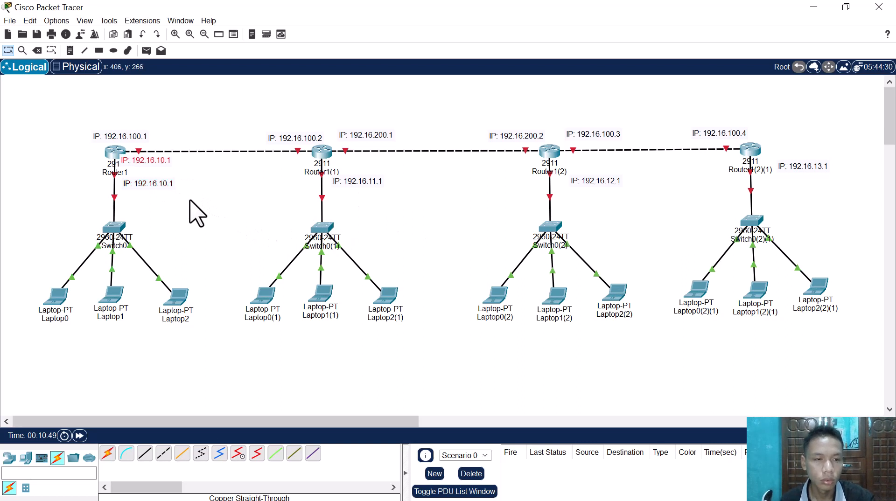
{"action": "left_click_drag", "start_coordinate": [150, 175], "coordinate": [41, 332]}
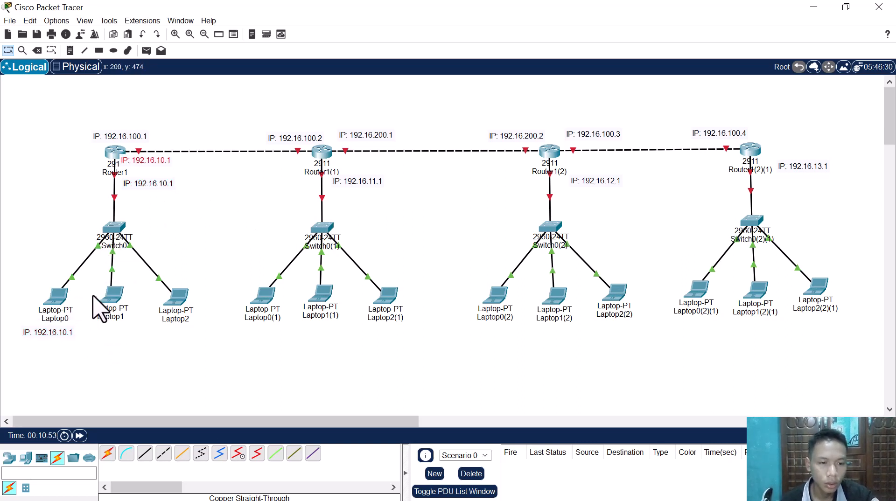
{"action": "left_click_drag", "start_coordinate": [150, 170], "coordinate": [117, 333]}
{"action": "left_click_drag", "start_coordinate": [117, 334], "coordinate": [195, 337]}
{"action": "left_click_drag", "start_coordinate": [35, 335], "coordinate": [216, 360]}
Step: Change the note under Laptop0 to IP: 192.16.10.2 and the note under Laptop1 to IP: 192.16.10.3
{"action": "double_click", "coordinate": [64, 335]}
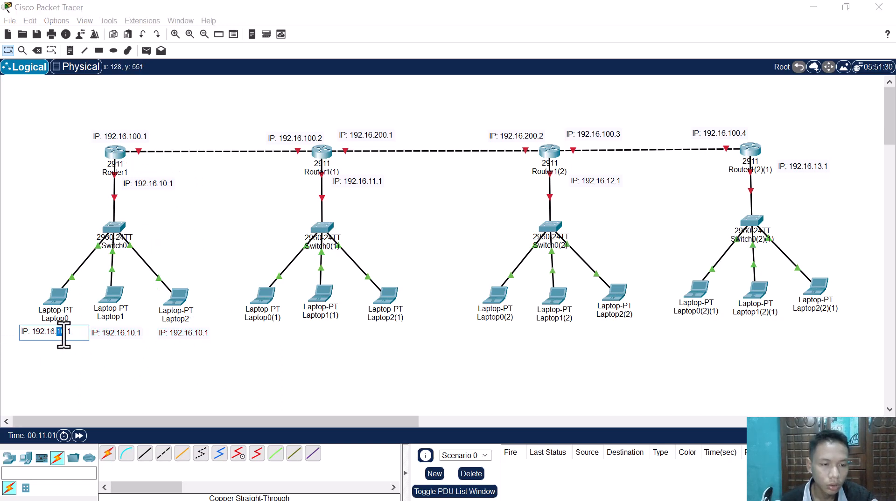
{"action": "left_click_drag", "start_coordinate": [80, 334], "coordinate": [37, 338]}
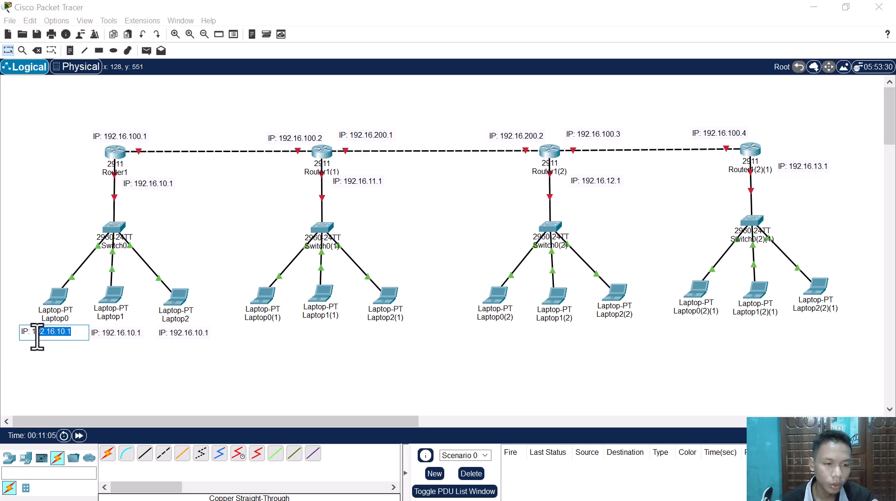
{"action": "left_click", "coordinate": [61, 336]}
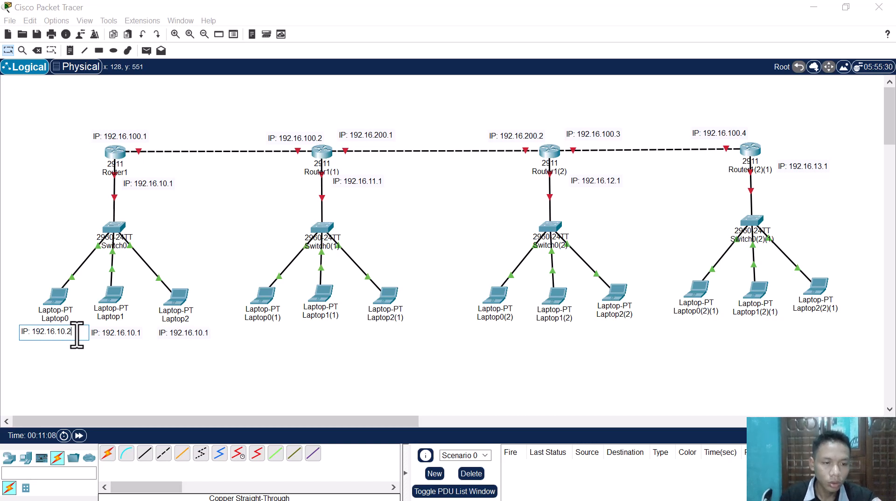
{"action": "left_click", "coordinate": [142, 334]}
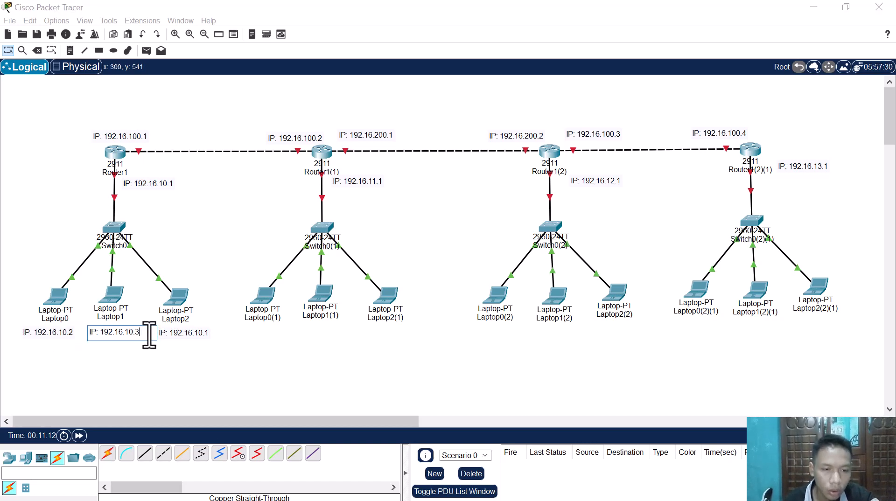
Step: Change the note under Laptop2 to IP: 192.16.10.4 and add the lines "SM : 255.255.255.0" and "DG : 192.16.10.1"
{"action": "left_click", "coordinate": [210, 330]}
{"action": "left_click", "coordinate": [207, 331]}
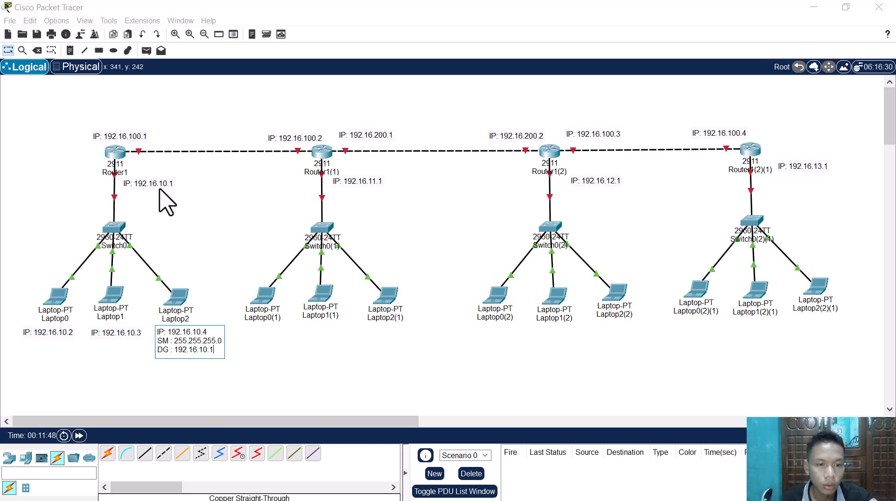
{"action": "key", "text": "ctrl+a"}
{"action": "key", "text": "ctrl+c"}
{"action": "left_click", "coordinate": [280, 349]}
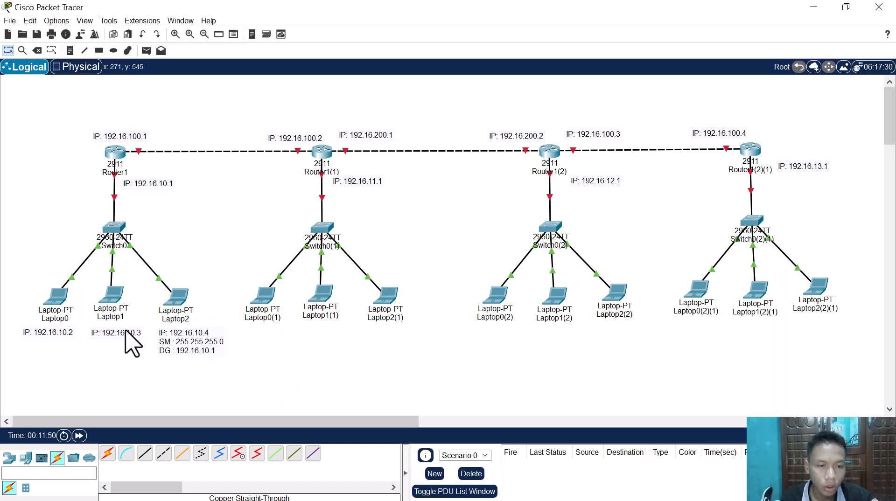
Step: Replace the notes under Laptop1 and Laptop0 with Laptop2's three-line IP/SM/DG text, using IP: 192.16.10.3 for Laptop1 and IP: 192.16.10.2 for Laptop0
{"action": "double_click", "coordinate": [126, 332]}
{"action": "key", "text": "ctrl+a"}
{"action": "key", "text": "ctrl+v"}
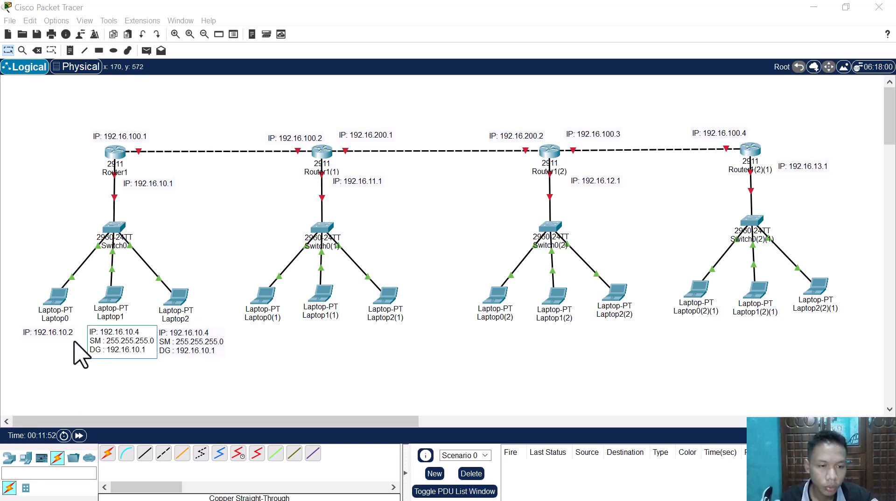
{"action": "double_click", "coordinate": [61, 330]}
{"action": "type", "text": "a"}
{"action": "key", "text": "ctrl+v"}
{"action": "key", "text": "ctrl+a"}
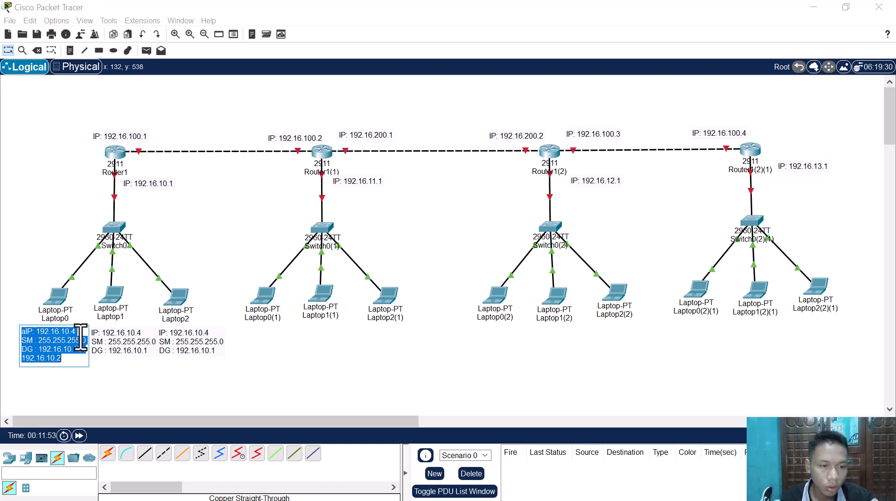
{"action": "key", "text": "ctrl+v"}
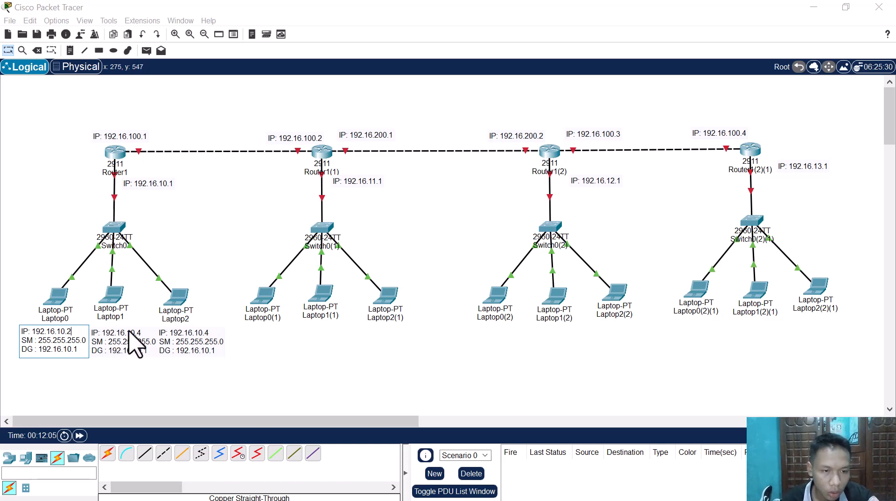
{"action": "left_click", "coordinate": [141, 340]}
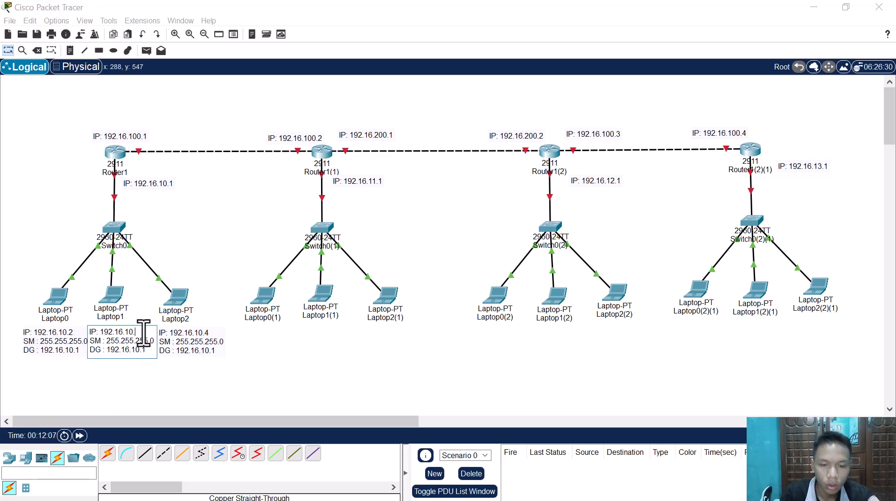
{"action": "left_click", "coordinate": [287, 393]}
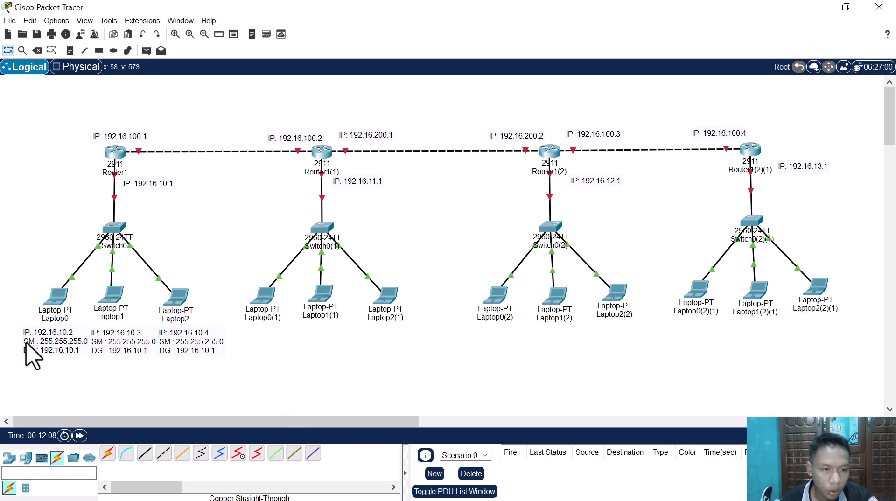
Step: Place copies of the first network's three laptop notes beneath the laptops of Switch0(1) and the laptops of Switch0(2)
{"action": "left_click_drag", "start_coordinate": [13, 324], "coordinate": [178, 237]}
{"action": "left_click_drag", "start_coordinate": [117, 340], "coordinate": [331, 351]}
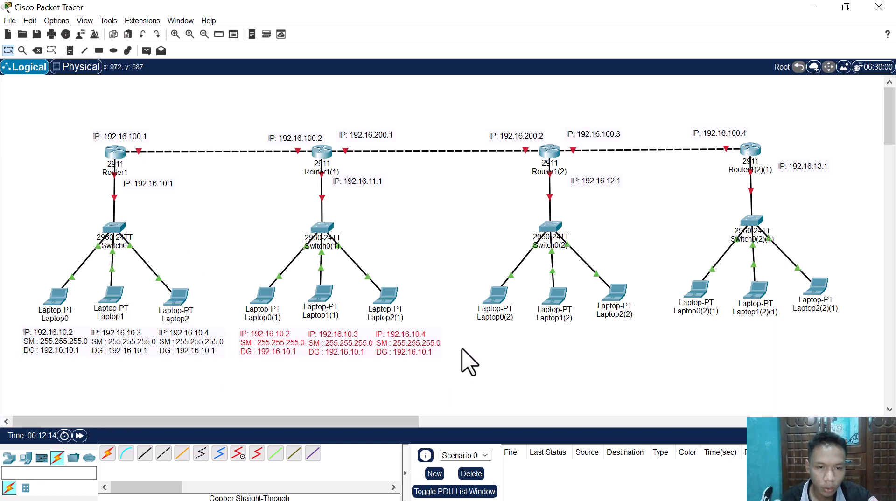
{"action": "key", "text": "ctrl+v"}
{"action": "left_click_drag", "start_coordinate": [43, 328], "coordinate": [502, 354]}
{"action": "key", "text": "ctrl+v"}
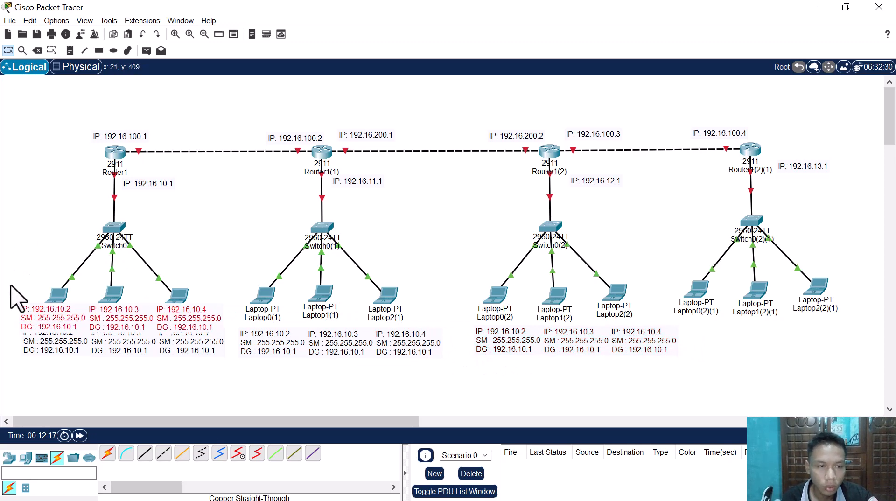
{"action": "left_click_drag", "start_coordinate": [16, 296], "coordinate": [709, 346]}
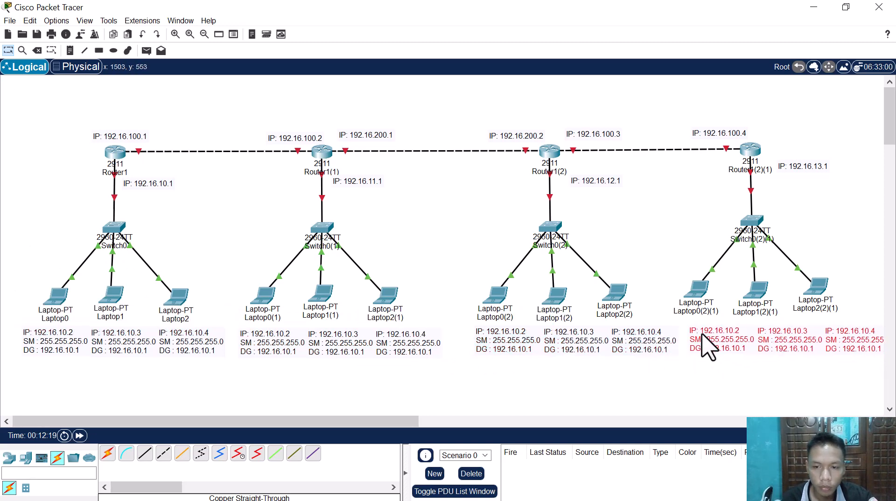
{"action": "left_click", "coordinate": [622, 333]}
{"action": "left_click_drag", "start_coordinate": [622, 333], "coordinate": [621, 332]}
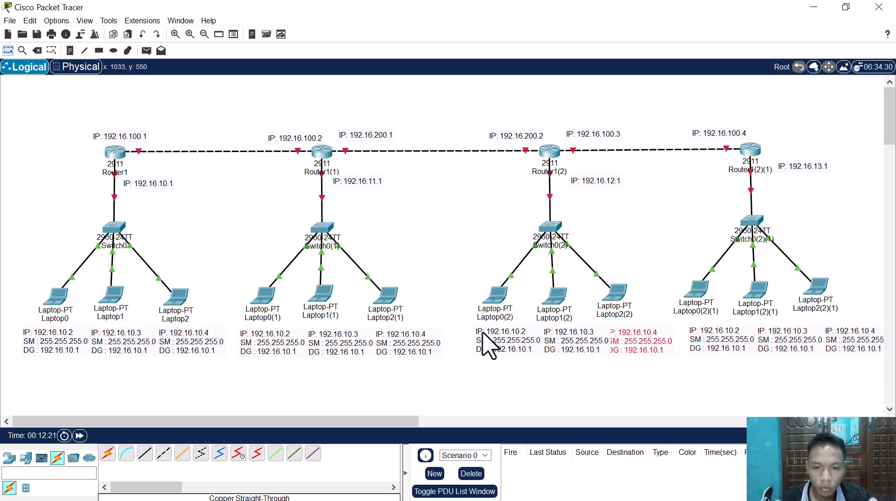
{"action": "key", "text": "ctrl+z"}
{"action": "left_click", "coordinate": [495, 336]}
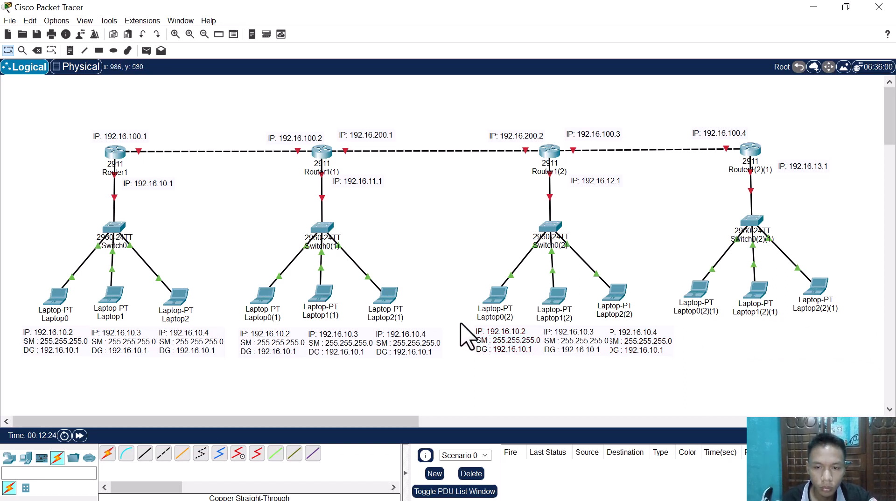
Step: Realign the note under Laptop2(2) and shift the three notes of the Switch0(2) laptops slightly left to free space for the neighbouring network
{"action": "left_click_drag", "start_coordinate": [447, 319], "coordinate": [554, 373]}
{"action": "left_click", "coordinate": [602, 398]}
{"action": "mouse_move", "coordinate": [640, 349]}
{"action": "left_mouse_down"}
{"action": "mouse_move", "coordinate": [665, 350]}
{"action": "mouse_move", "coordinate": [650, 348]}
{"action": "left_mouse_up"}
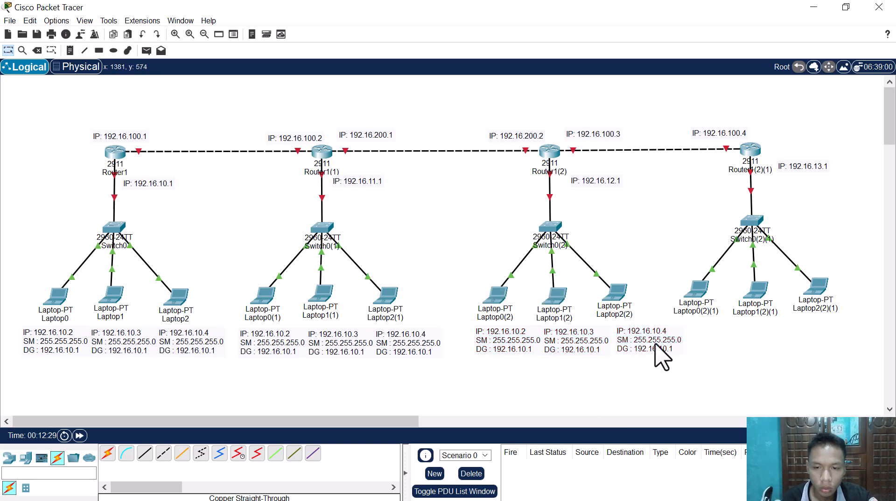
{"action": "left_click_drag", "start_coordinate": [448, 324], "coordinate": [639, 365]}
{"action": "left_click", "coordinate": [701, 366]}
Step: Place a copy of the three laptop notes beneath Laptop0(2)(1), Laptop1(2)(1) and Laptop2(2)(1)
{"action": "key", "text": "ctrl+v"}
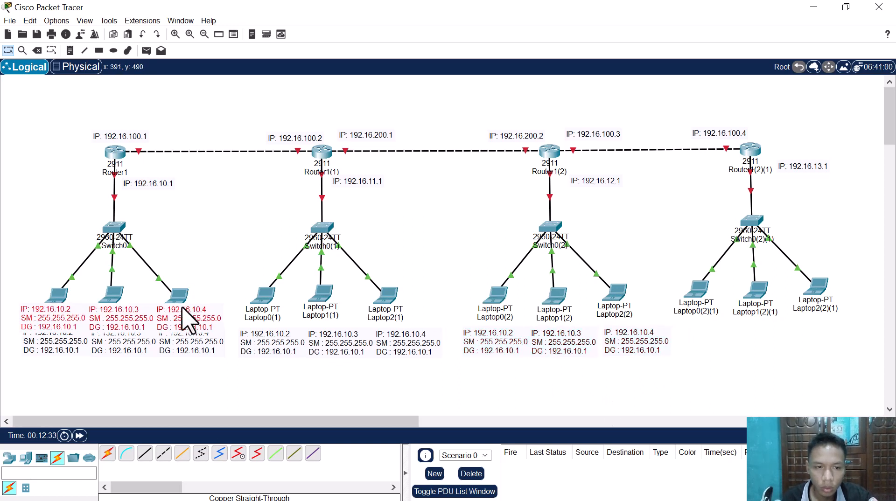
{"action": "left_click_drag", "start_coordinate": [185, 311], "coordinate": [838, 334]}
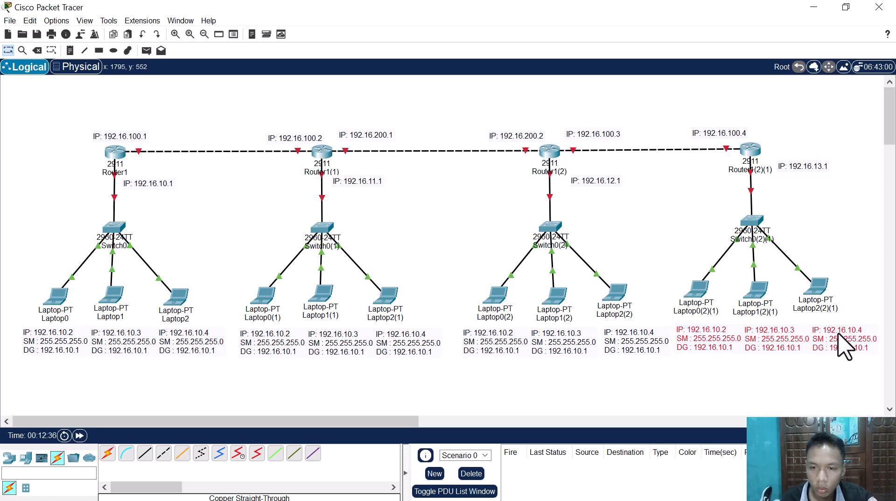
{"action": "left_click", "coordinate": [784, 372]}
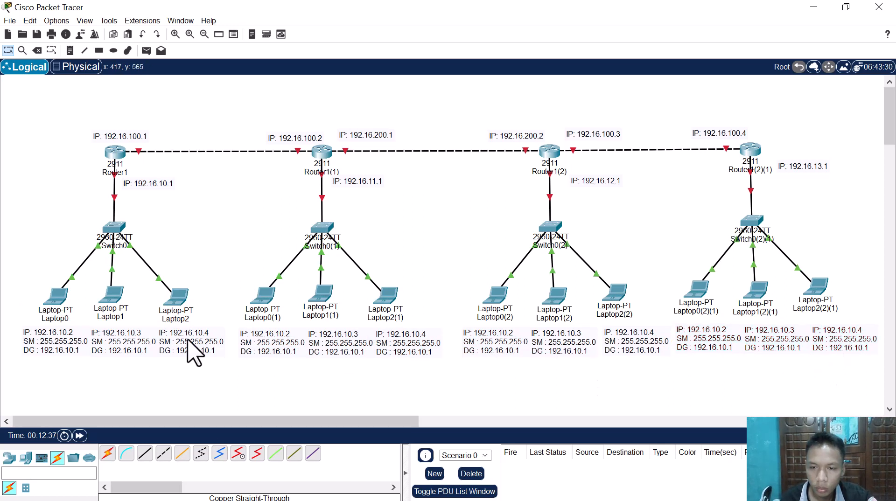
Step: Set the Laptop0(1) note to IP: 192.16.11.2 with DG : 192.16.11.1, and the IPs of Laptop1(1) and Laptop2(1) to 192.16.11.3 and 192.16.11.4
{"action": "double_click", "coordinate": [290, 334]}
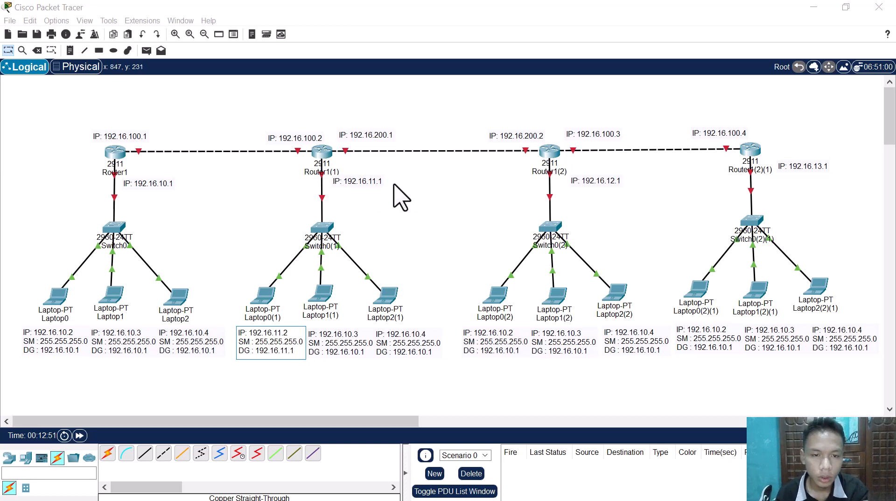
{"action": "left_click", "coordinate": [345, 340]}
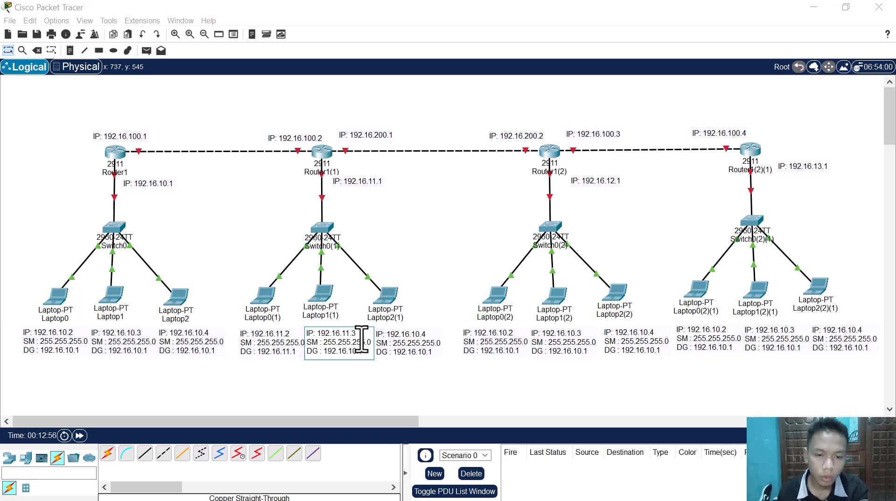
{"action": "left_click", "coordinate": [420, 335]}
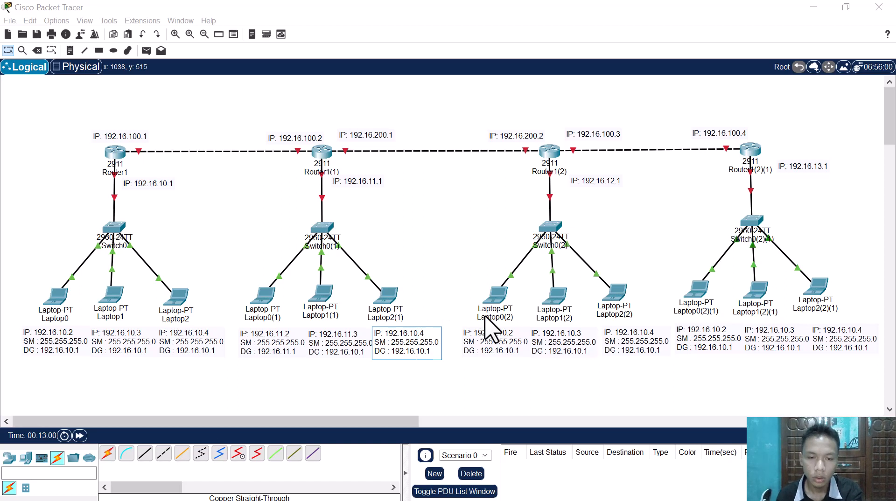
{"action": "left_click", "coordinate": [415, 333]}
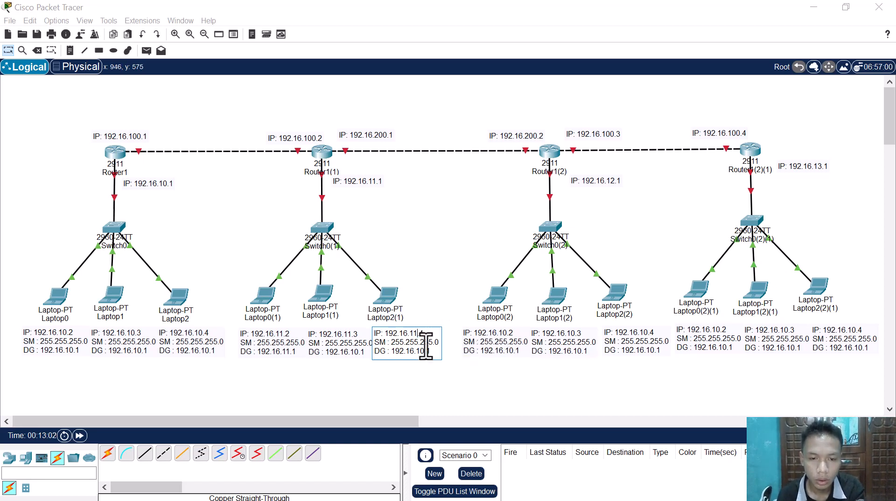
{"action": "type", "text": "1"}
Step: Change the IP lines under Laptop0(2), Laptop1(2) and Laptop2(2) to 192.16.12.2, 192.16.12.3 and 192.16.12.4
{"action": "left_click", "coordinate": [508, 333]}
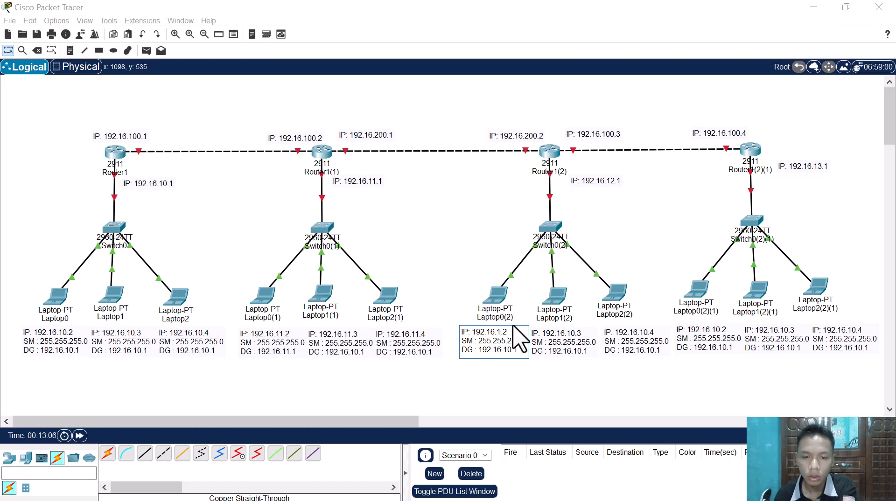
{"action": "type", "text": "2"}
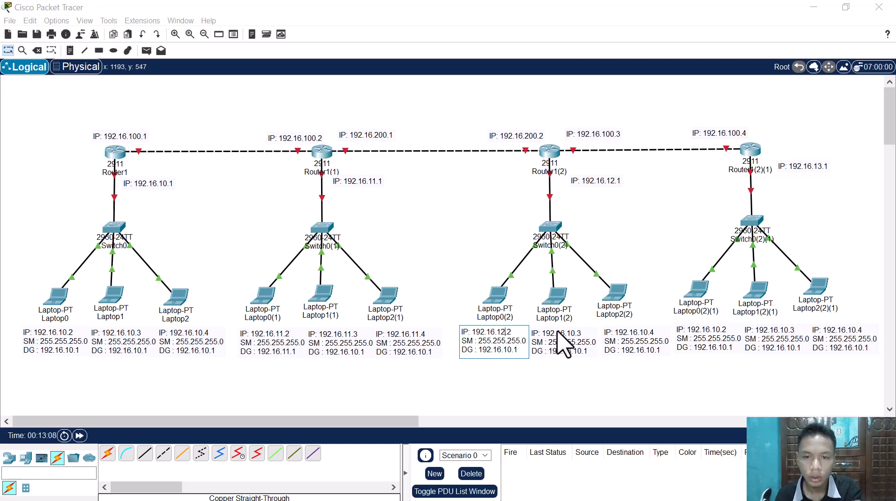
{"action": "left_click", "coordinate": [570, 343]}
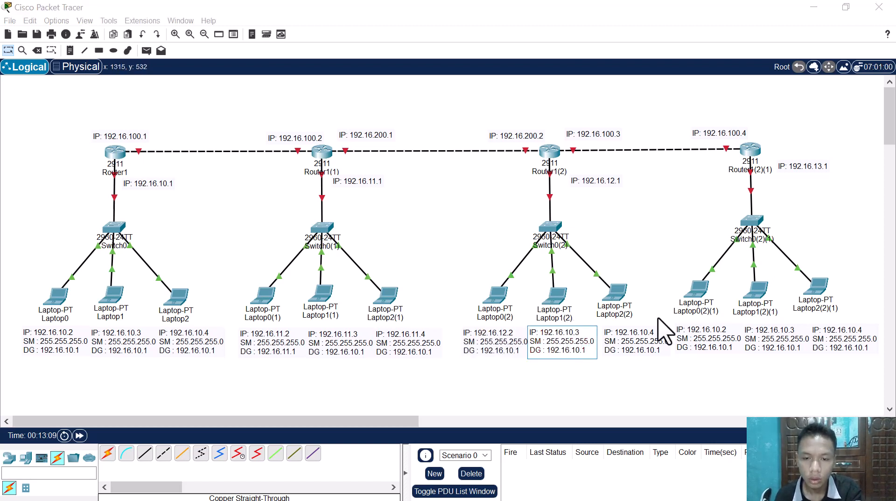
{"action": "type", "text": "2"}
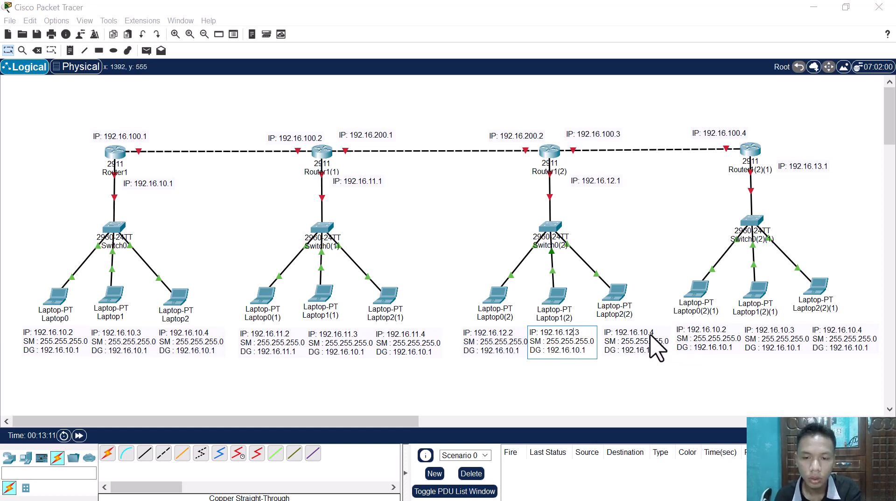
{"action": "left_click", "coordinate": [578, 97]}
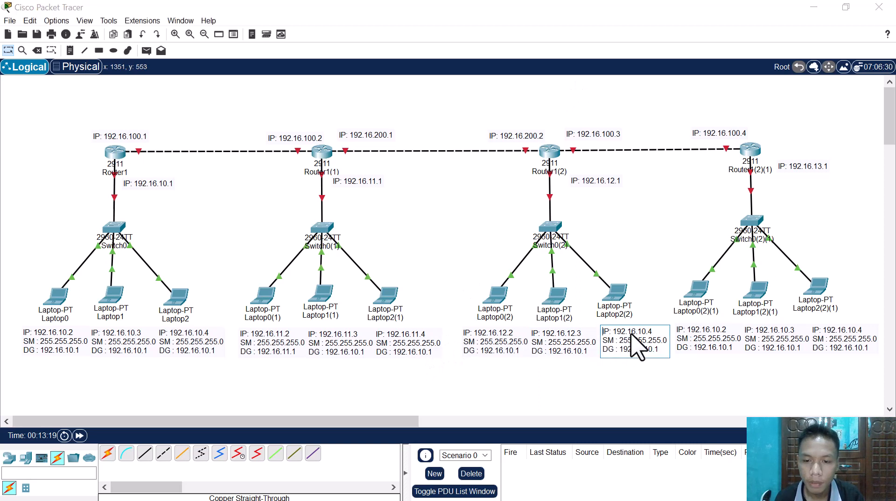
{"action": "double_click", "coordinate": [635, 350]}
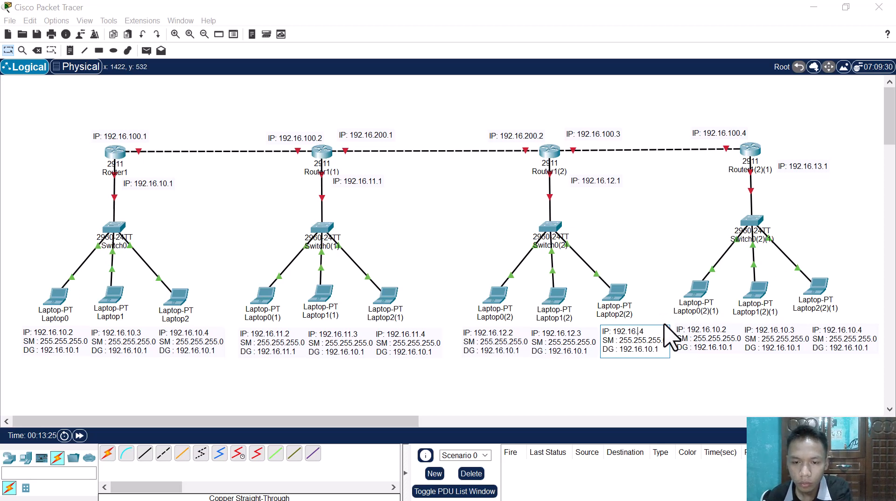
{"action": "type", "text": "12"}
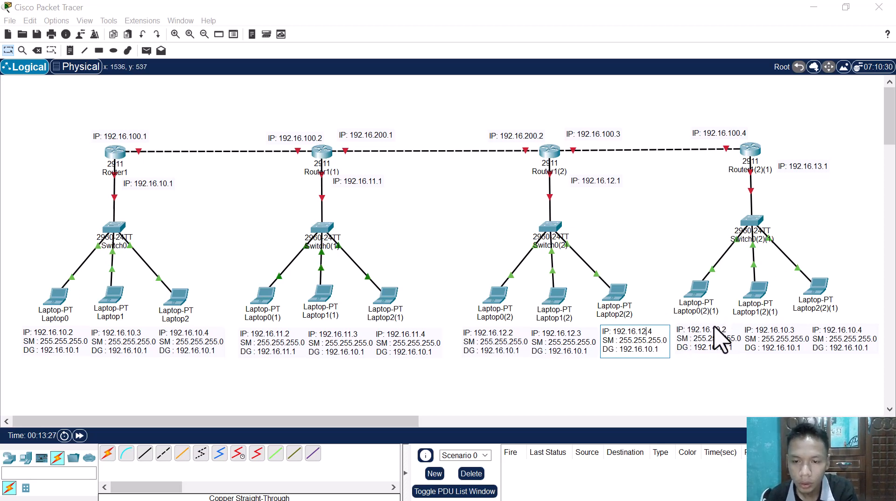
Step: Change the IP lines under Laptop0(2)(1), Laptop1(2)(1) and Laptop2(2)(1) to 192.16.13.2, 192.16.13.3 and 192.16.13.4
{"action": "left_click", "coordinate": [718, 337]}
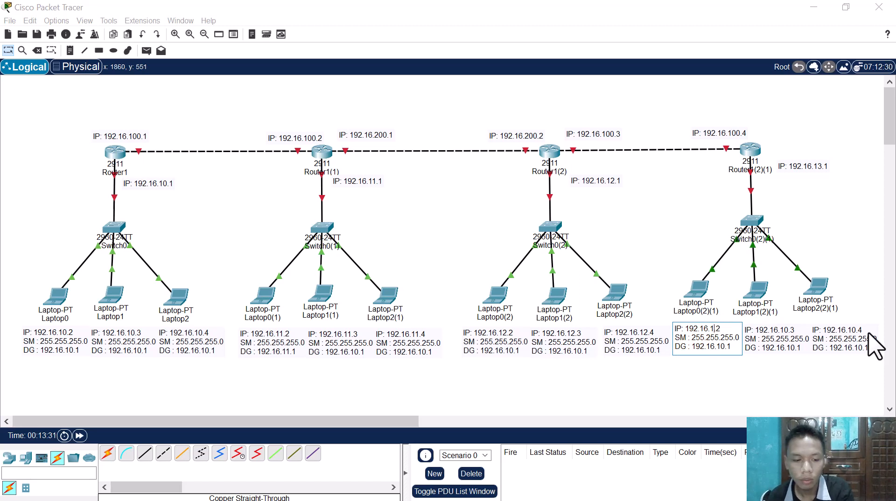
{"action": "type", "text": "3."}
{"action": "left_click", "coordinate": [787, 331]}
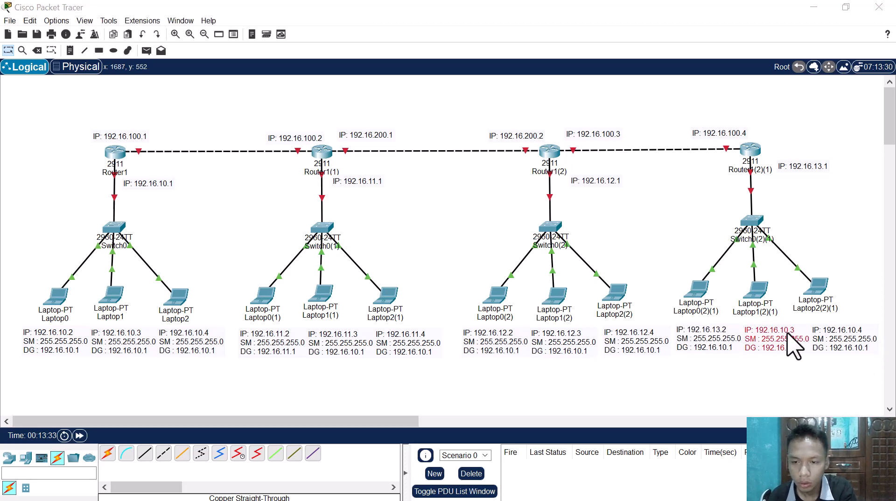
{"action": "left_click", "coordinate": [845, 332]}
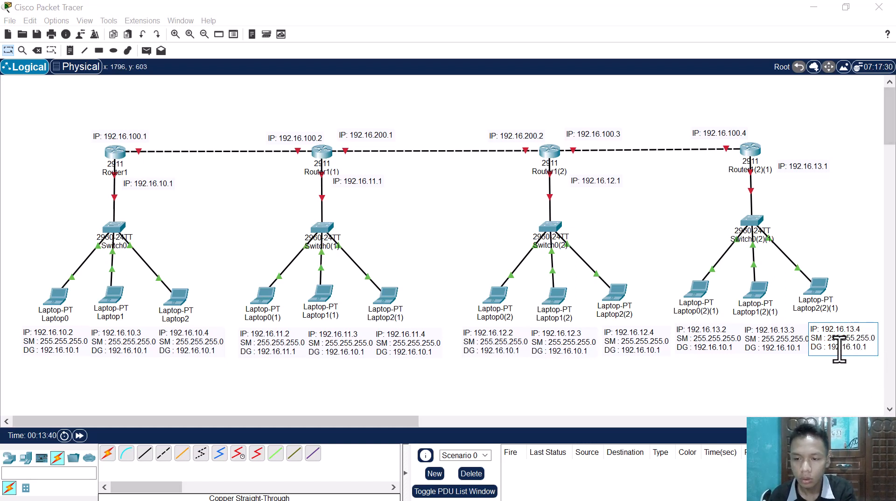
Step: Copy the line "DG : 192.16.11.1" from the Laptop0(1) note over the gateway line of the Laptop1(1) note
{"action": "left_click", "coordinate": [286, 346]}
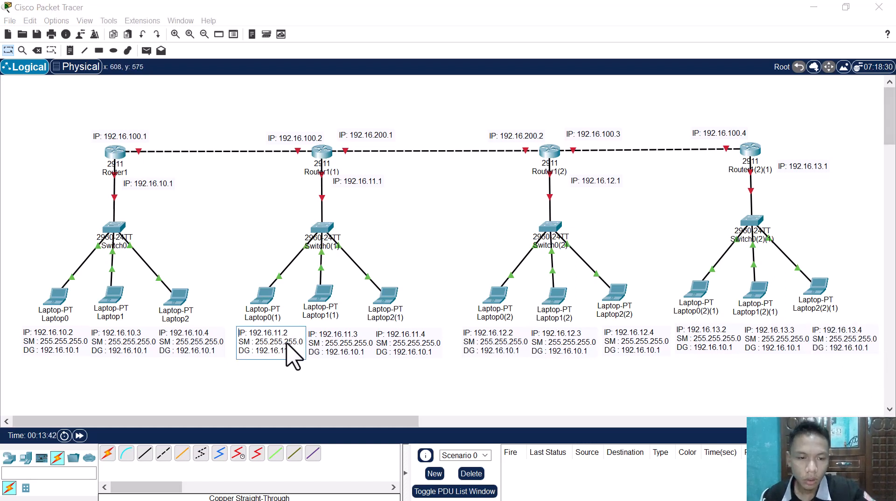
{"action": "key", "text": "BackSpace"}
{"action": "type", "text": "1"}
{"action": "left_click", "coordinate": [331, 358]}
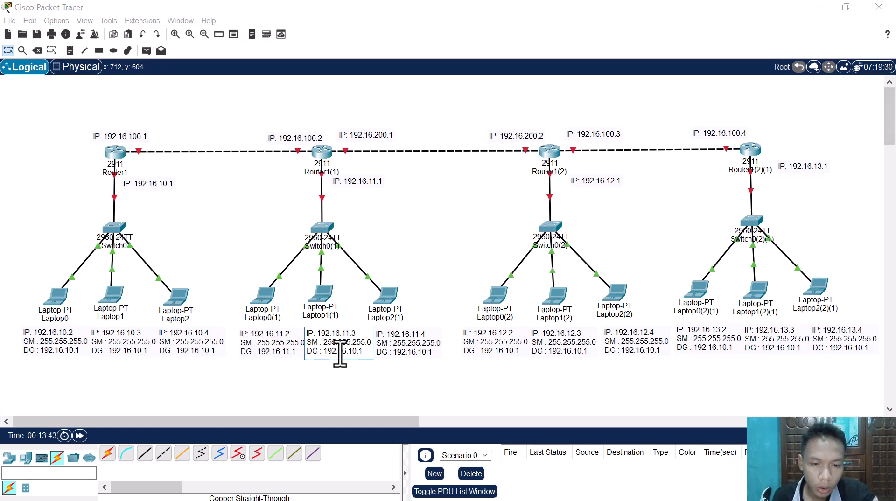
{"action": "left_click", "coordinate": [288, 355]}
{"action": "left_click_drag", "start_coordinate": [302, 355], "coordinate": [238, 354]}
{"action": "key", "text": "ctrl+c"}
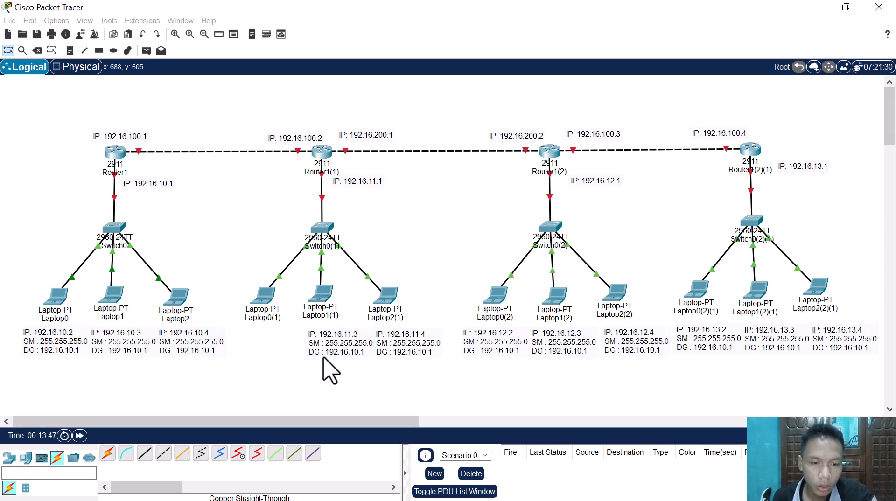
{"action": "left_click", "coordinate": [332, 357]}
{"action": "left_click_drag", "start_coordinate": [364, 360], "coordinate": [286, 366]}
{"action": "key", "text": "ctrl+v"}
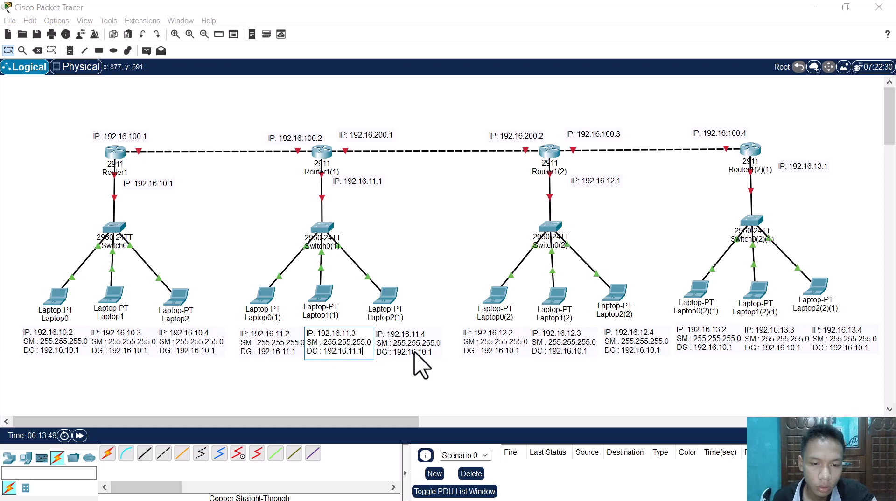
Step: Replace the gateway line in the Laptop2(1) note with the copied "DG : 192.16.11.1"
{"action": "left_click", "coordinate": [426, 357]}
{"action": "left_click_drag", "start_coordinate": [433, 355], "coordinate": [369, 356]}
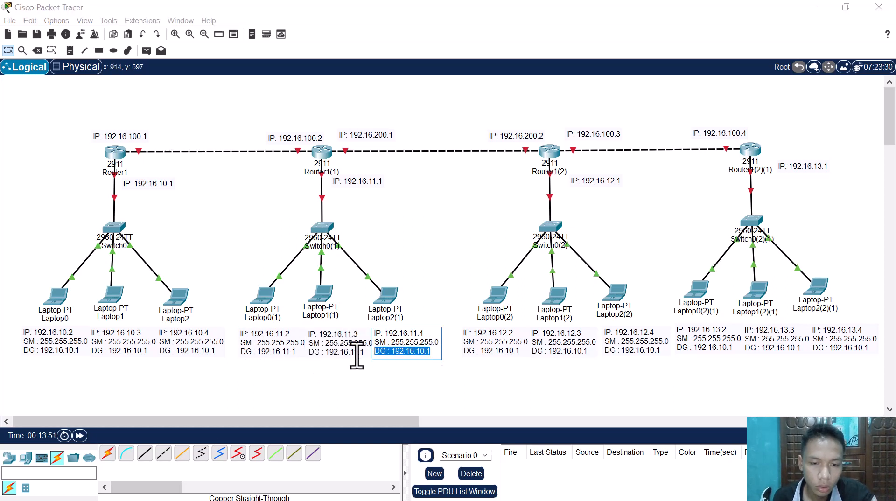
{"action": "key", "text": "ctrl+v"}
{"action": "left_click", "coordinate": [460, 365]}
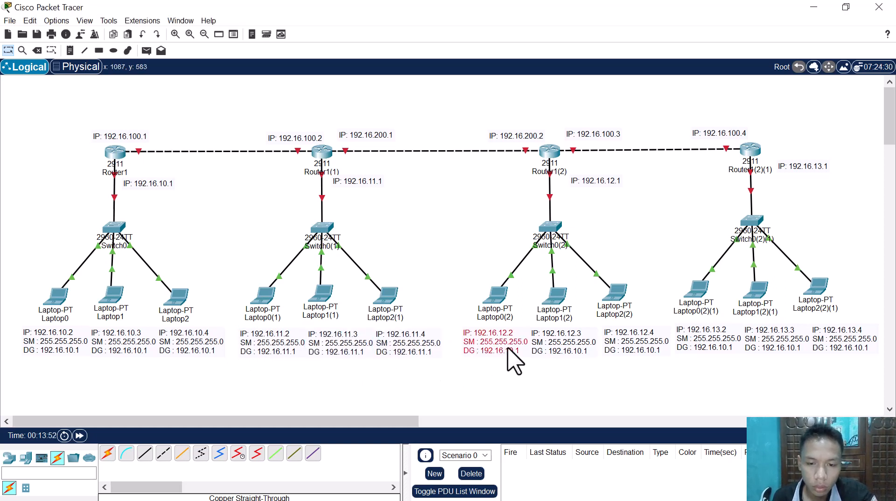
Step: Change the gateway line in the Laptop0(2) note to "DG : 192.16.12.1" and copy that line
{"action": "left_click", "coordinate": [514, 358]}
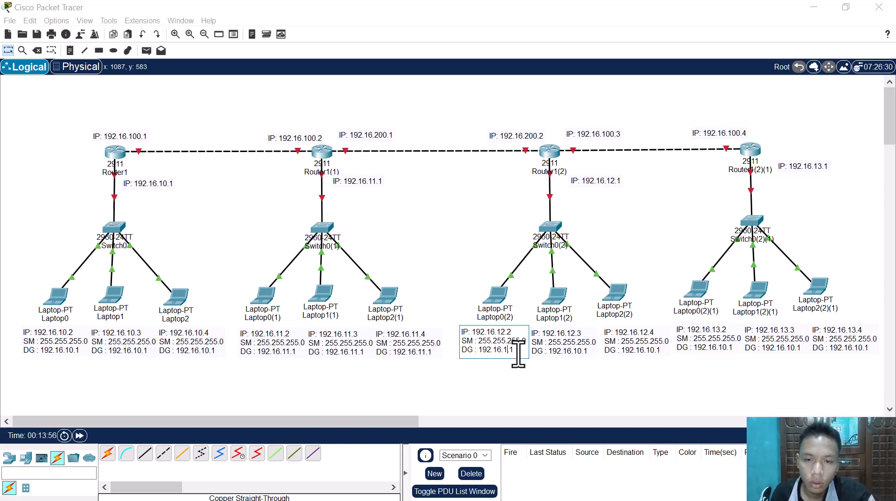
{"action": "type", "text": "2"}
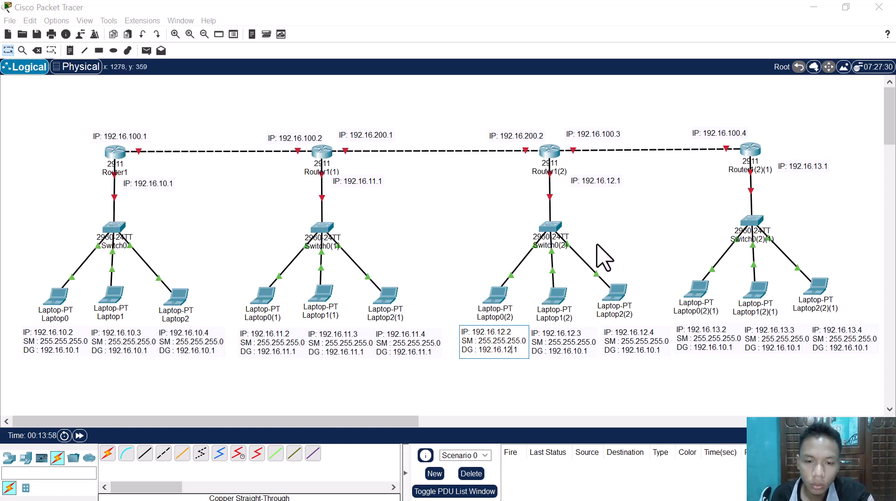
{"action": "left_click_drag", "start_coordinate": [526, 343], "coordinate": [448, 344]}
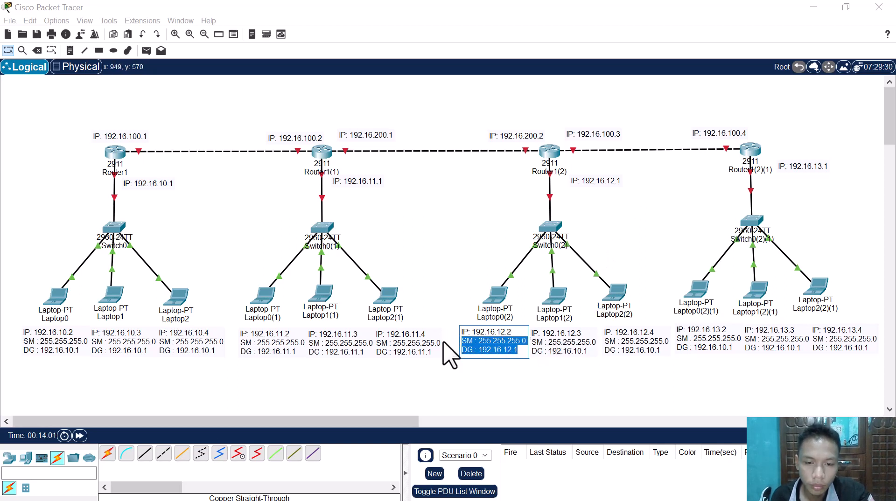
{"action": "left_click", "coordinate": [488, 349]}
{"action": "left_click_drag", "start_coordinate": [518, 349], "coordinate": [470, 349]}
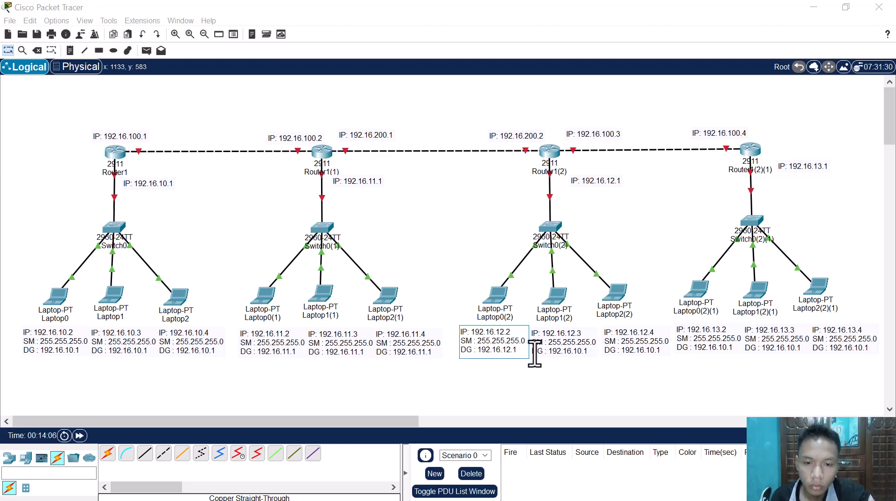
Step: Replace the gateway lines in the Laptop1(2) and Laptop2(2) notes with the copied "DG : 192.16.12.1", removing the extra blank lines
{"action": "left_click", "coordinate": [581, 352]}
{"action": "left_click_drag", "start_coordinate": [593, 350], "coordinate": [524, 351]}
{"action": "type", "text": "DG : 192.16.12.1"}
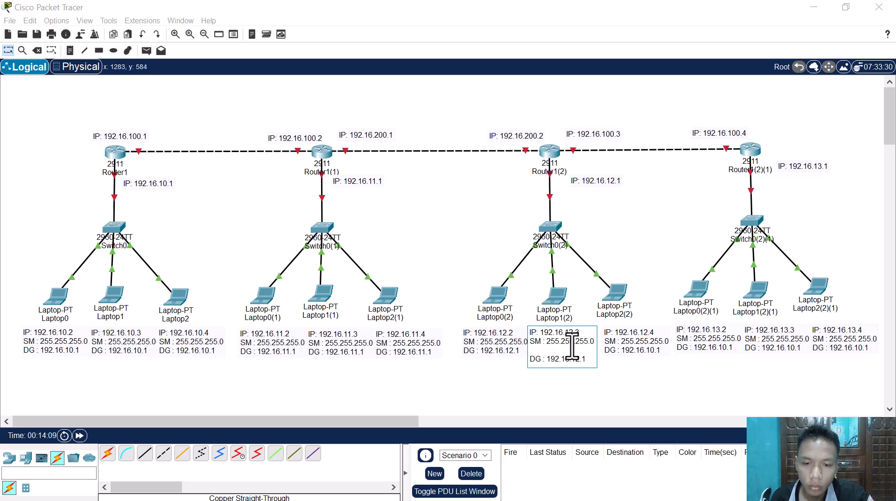
{"action": "left_click", "coordinate": [568, 350]}
{"action": "key", "text": "BackSpace"}
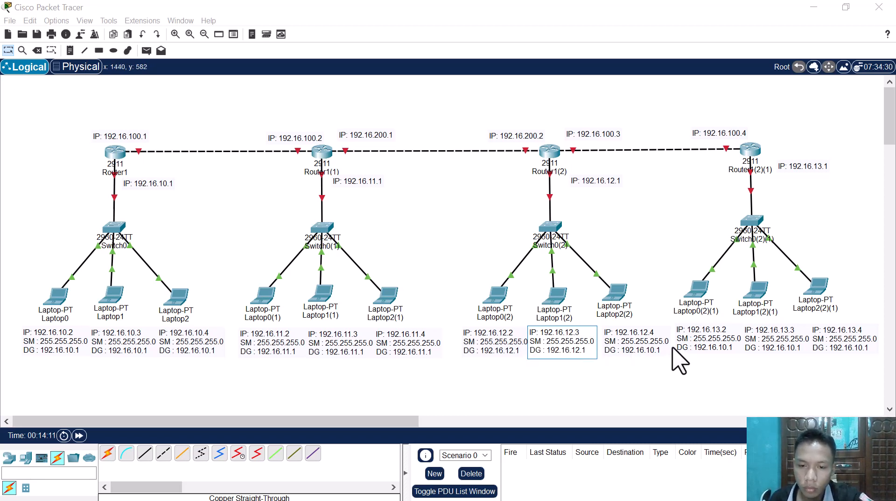
{"action": "left_click", "coordinate": [660, 353]}
{"action": "left_click_drag", "start_coordinate": [661, 351], "coordinate": [603, 354]}
{"action": "type", "text": "DG : 192.16.12.1"}
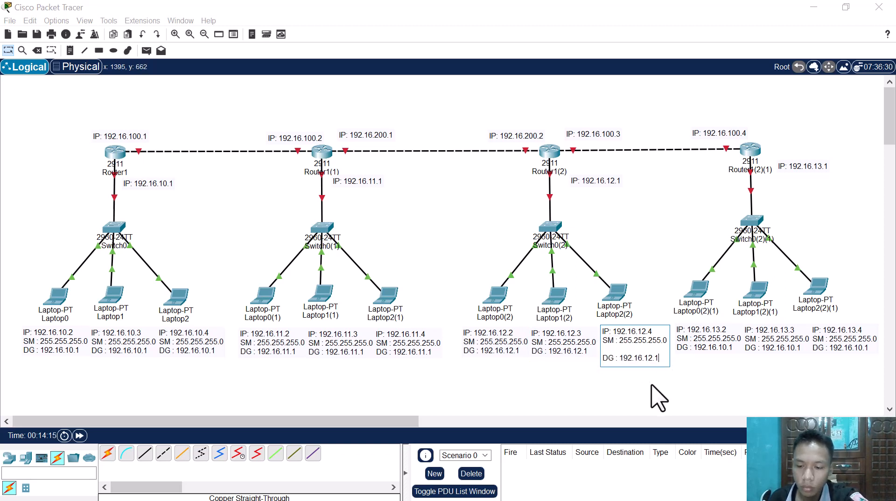
{"action": "key", "text": "BackSpace"}
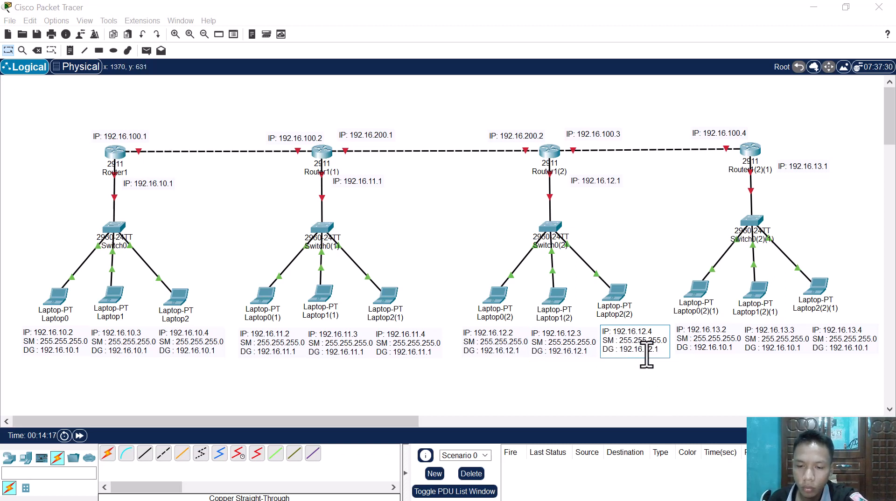
Step: Change the gateway line in the Laptop0(2)(1) note to "DG : 192.16.13.1" and copy that line
{"action": "left_click", "coordinate": [704, 343]}
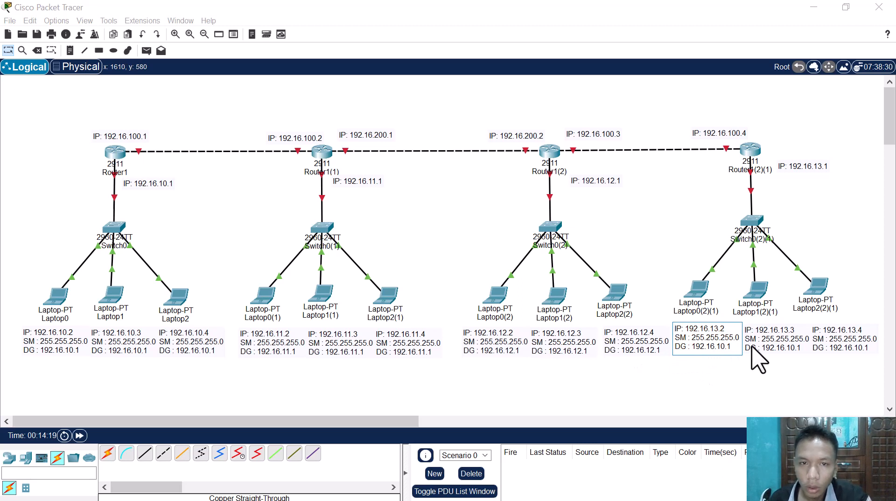
{"action": "left_click", "coordinate": [721, 347]}
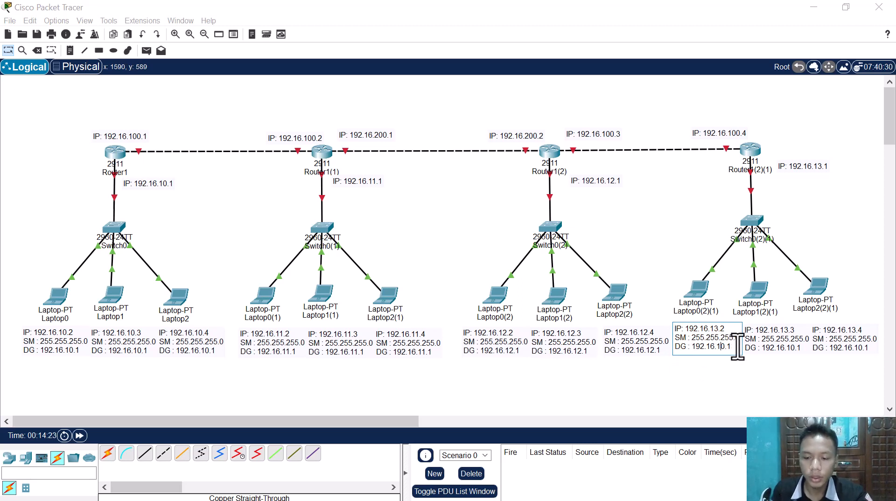
{"action": "type", "text": "3"}
{"action": "left_click_drag", "start_coordinate": [738, 347], "coordinate": [673, 350]}
{"action": "key", "text": "ctrl+c"}
Step: Replace the gateway lines in the Laptop1(2)(1) and Laptop2(2)(1) notes with the copied "DG : 192.16.13.1"
{"action": "left_click", "coordinate": [764, 353]}
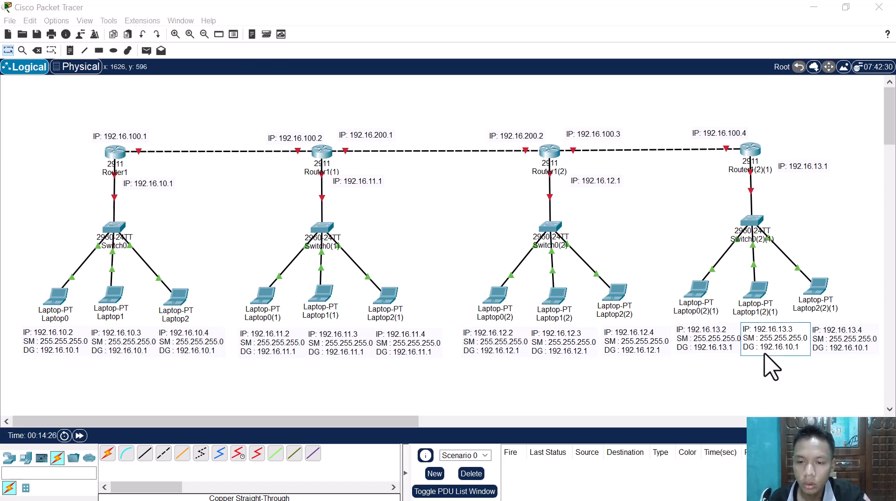
{"action": "left_click_drag", "start_coordinate": [810, 353], "coordinate": [731, 355]}
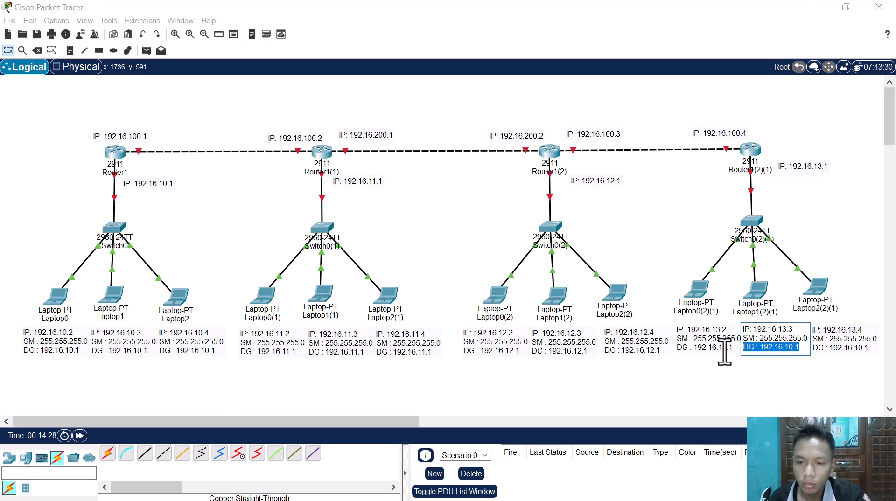
{"action": "key", "text": "ctrl+v"}
{"action": "left_click", "coordinate": [867, 355]}
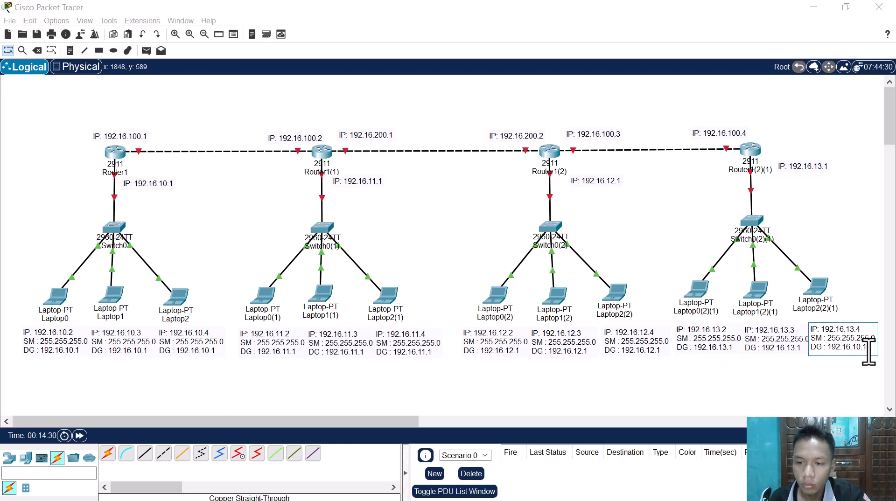
{"action": "left_click_drag", "start_coordinate": [861, 355], "coordinate": [799, 357]}
{"action": "key", "text": "ctrl+v"}
{"action": "left_click", "coordinate": [726, 381]}
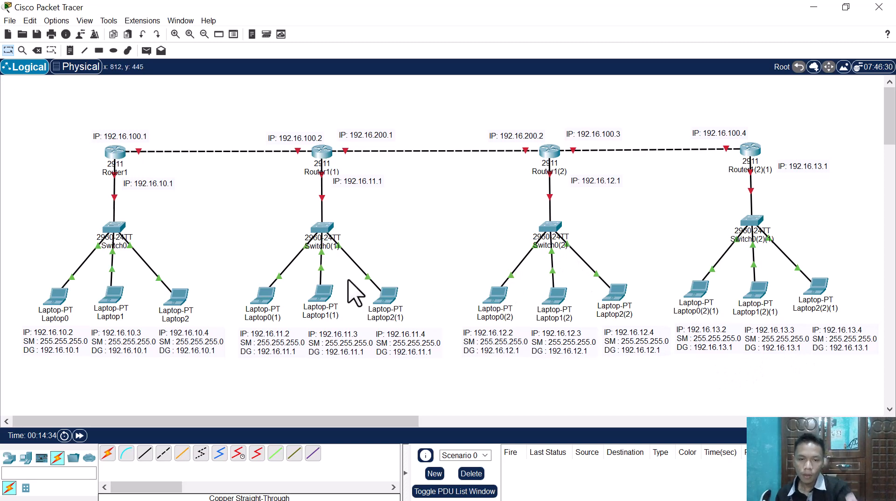
Step: In Laptop0's IP configuration, enter IPv4 address 192.16.10.2 copied from its note and fill in subnet mask 255.255.255.0
{"action": "left_click", "coordinate": [54, 306]}
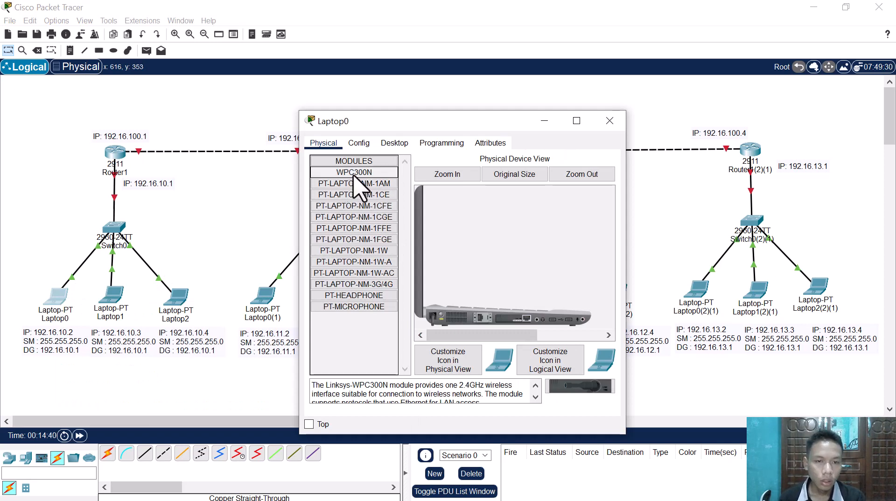
{"action": "left_click", "coordinate": [381, 142]}
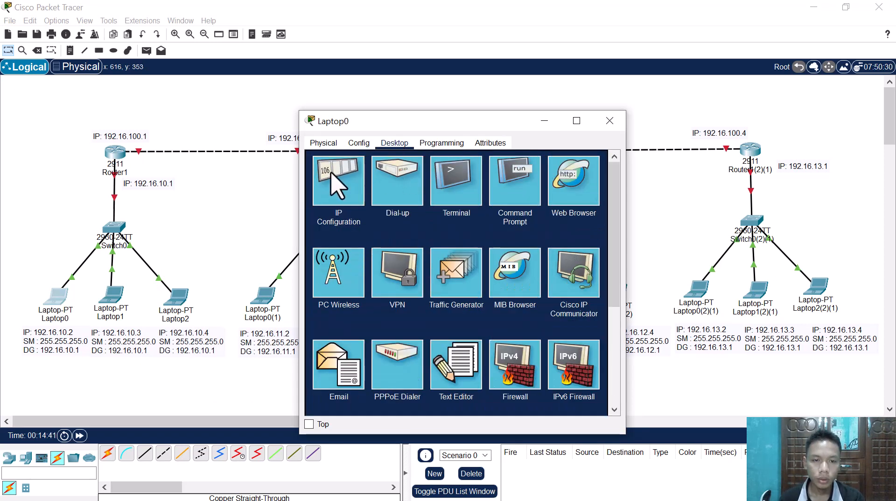
{"action": "left_click", "coordinate": [338, 183]}
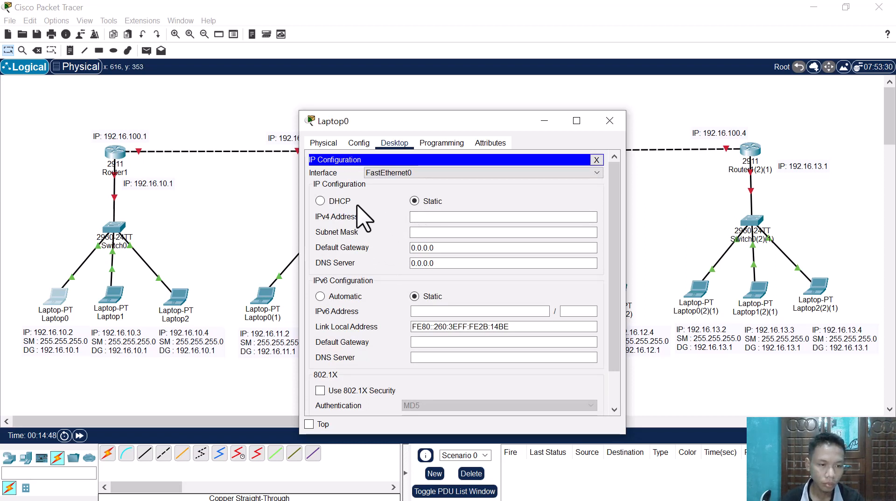
{"action": "left_click", "coordinate": [73, 335]}
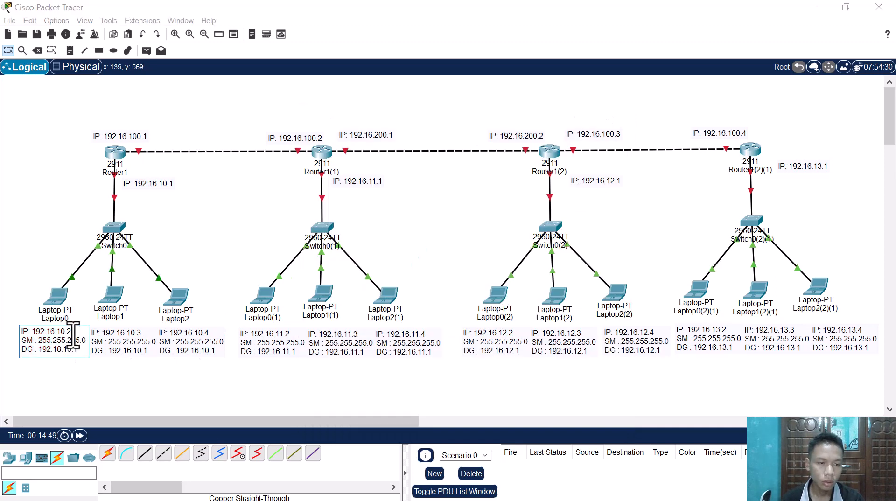
{"action": "left_click_drag", "start_coordinate": [82, 333], "coordinate": [34, 334]}
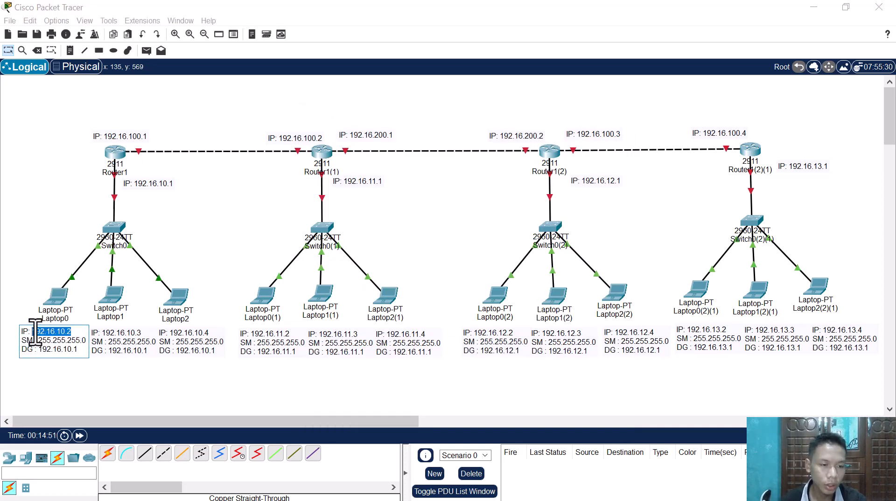
{"action": "key", "text": "ctrl+c"}
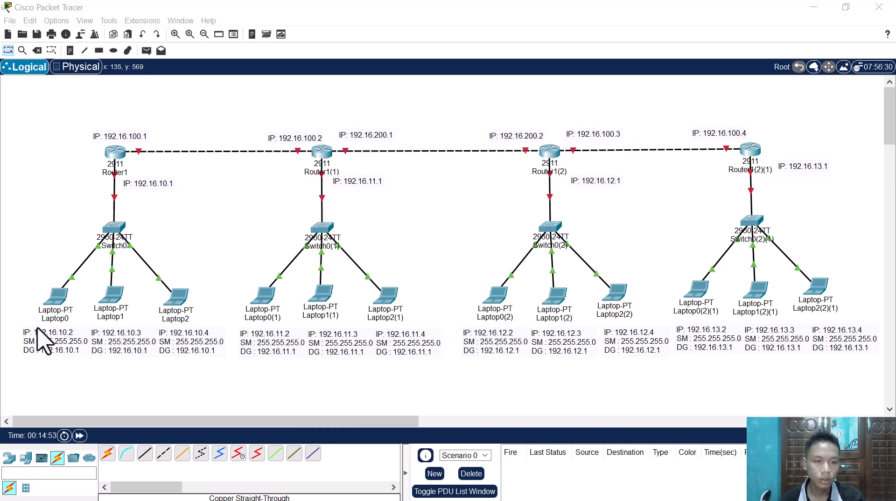
{"action": "key", "text": "alt+Tab"}
{"action": "left_click", "coordinate": [435, 217]}
{"action": "key", "text": "ctrl+v"}
{"action": "left_click", "coordinate": [445, 232]}
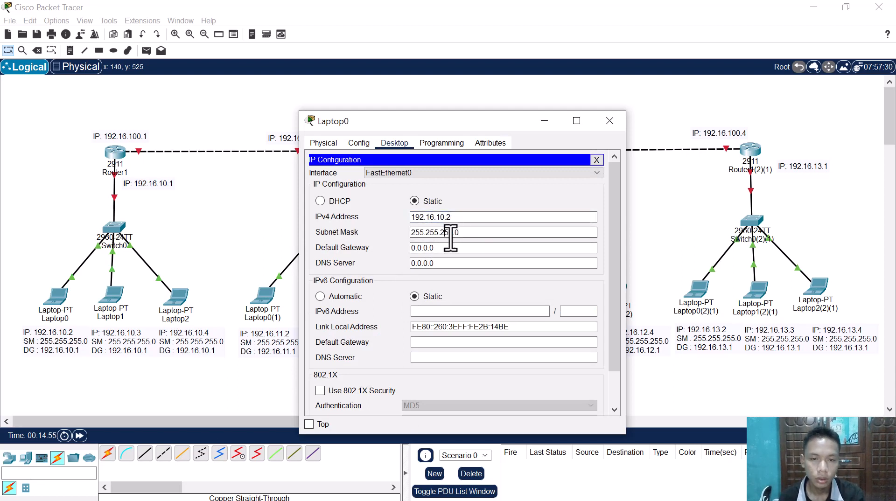
Step: Set Laptop0's default gateway to 192.16.10.1 and close its configuration window
{"action": "left_click_drag", "start_coordinate": [456, 248], "coordinate": [415, 247]}
{"action": "key", "text": "ctrl+v"}
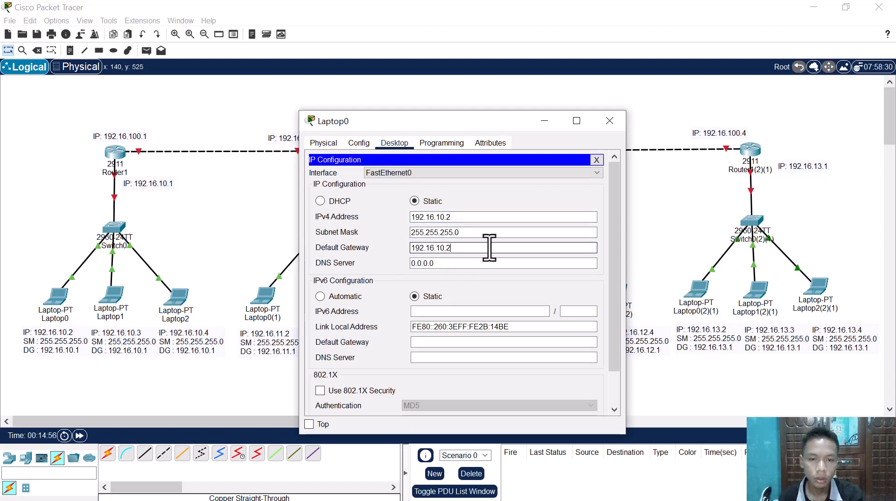
{"action": "key", "text": "BackSpace"}
{"action": "type", "text": "1"}
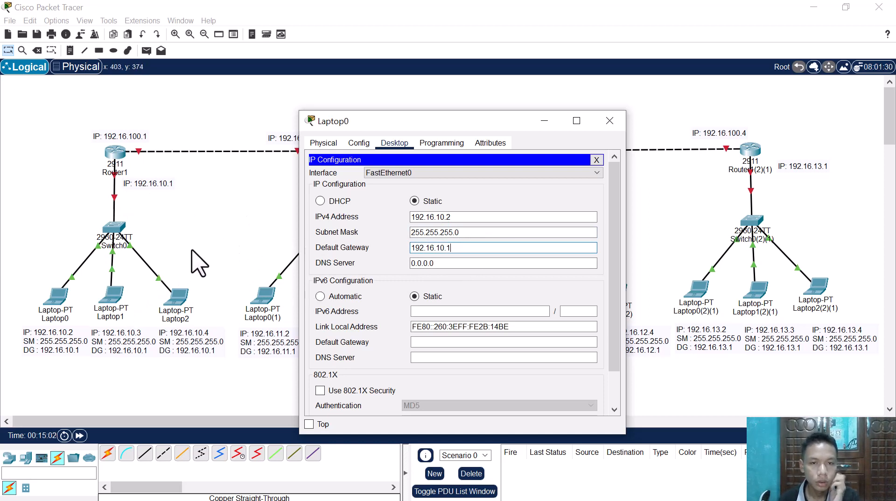
{"action": "key", "text": "alt+F4"}
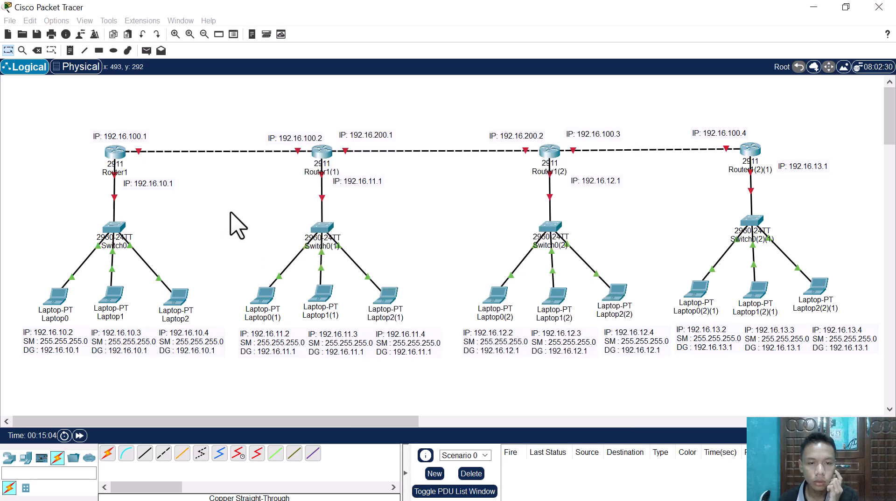
Step: Configure Laptop1 with static IPv4 address 192.16.10.3, subnet mask 255.255.255.0 and default gateway 192.16.10.1
{"action": "left_click", "coordinate": [111, 294]}
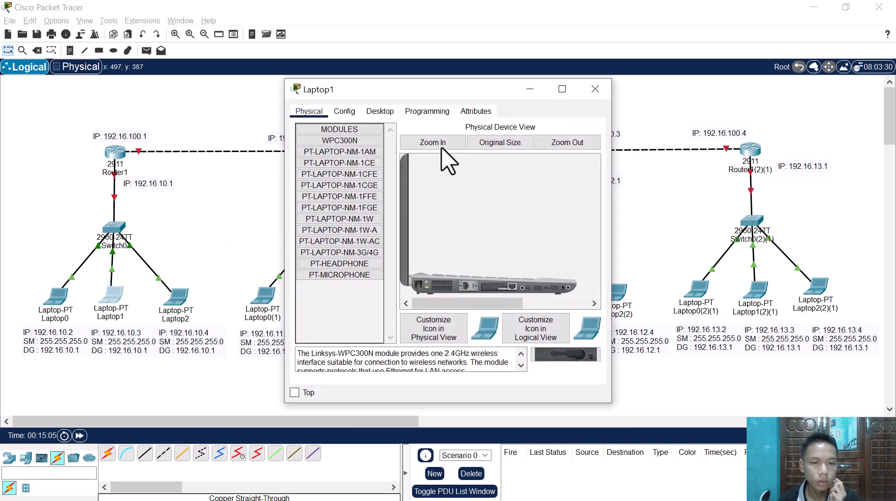
{"action": "left_click", "coordinate": [380, 111]}
{"action": "left_click", "coordinate": [335, 162]}
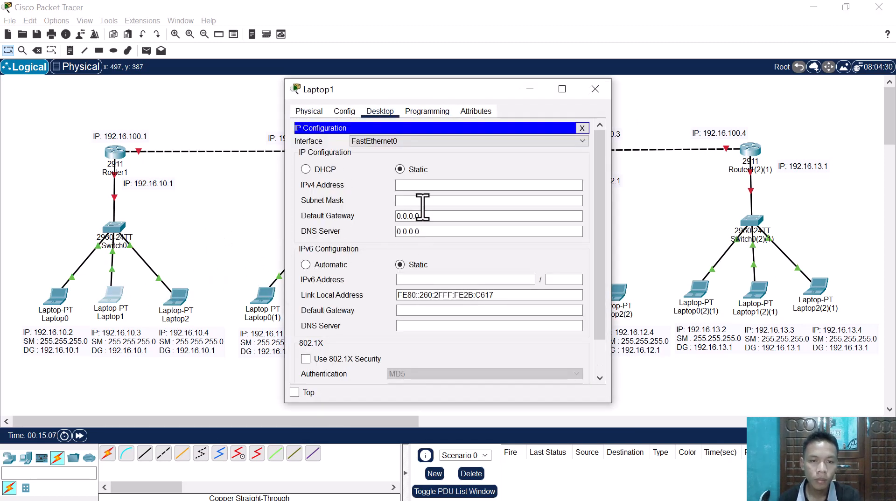
{"action": "left_click", "coordinate": [422, 185]}
{"action": "type", "text": "192.16.10.2"}
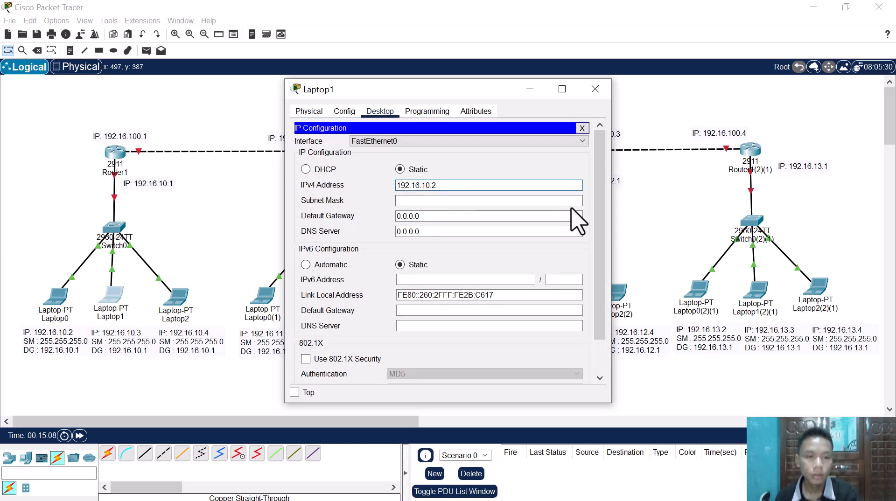
{"action": "type", "text": "3"}
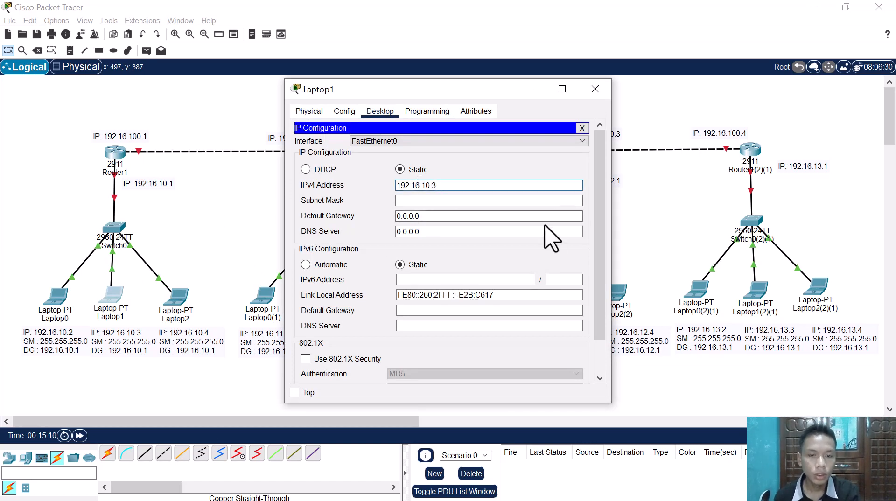
{"action": "left_click", "coordinate": [498, 201]}
{"action": "left_click", "coordinate": [464, 216]}
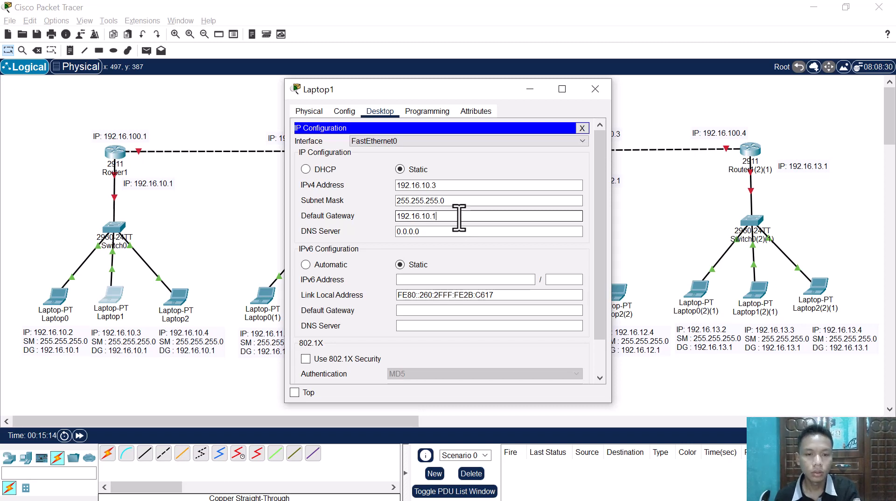
Step: Configure Laptop2 with static IPv4 address 192.16.10.4, subnet mask 255.255.255.0 and default gateway 192.16.10.1
{"action": "left_click", "coordinate": [178, 301]}
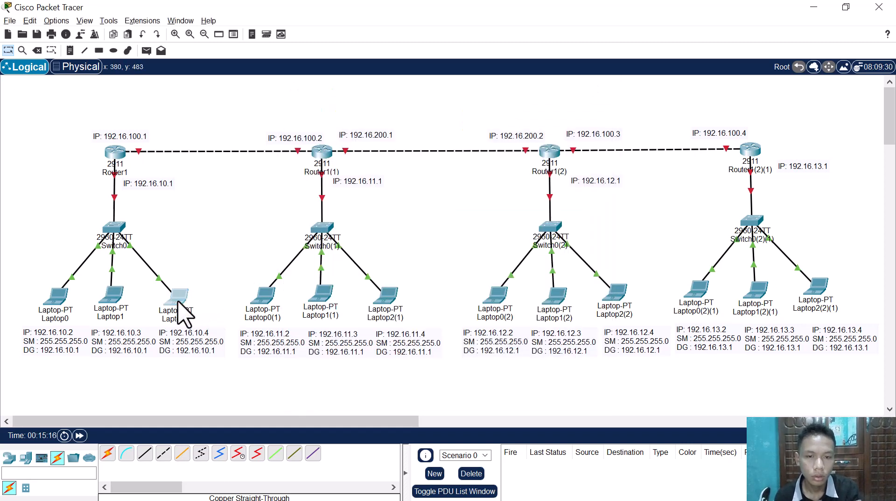
{"action": "left_click", "coordinate": [380, 113]}
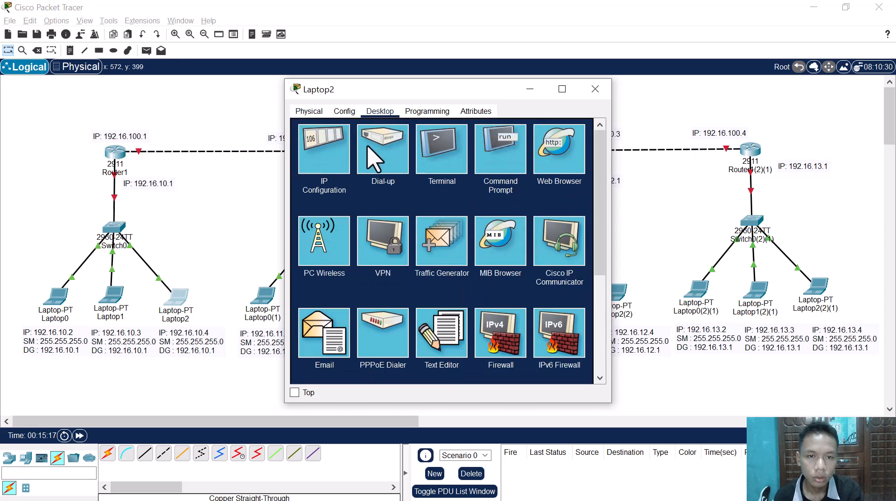
{"action": "left_click", "coordinate": [322, 149]}
{"action": "type", "text": "192.16.10.1"}
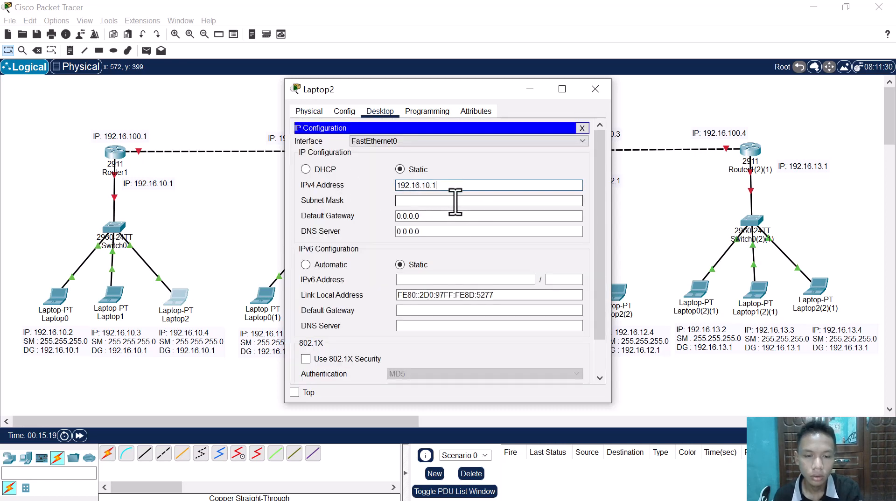
{"action": "key", "text": "Tab"}
{"action": "key", "text": "Tab"}
{"action": "type", "text": "192.16.10.1"}
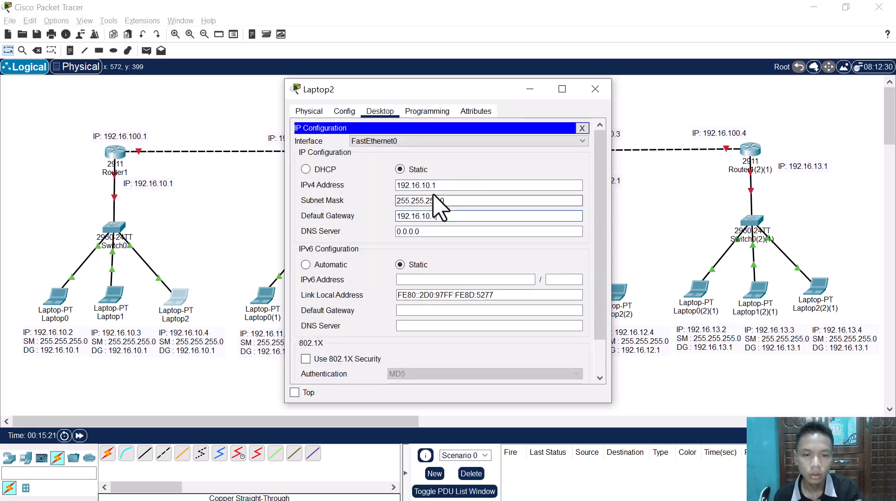
{"action": "left_click", "coordinate": [448, 186]}
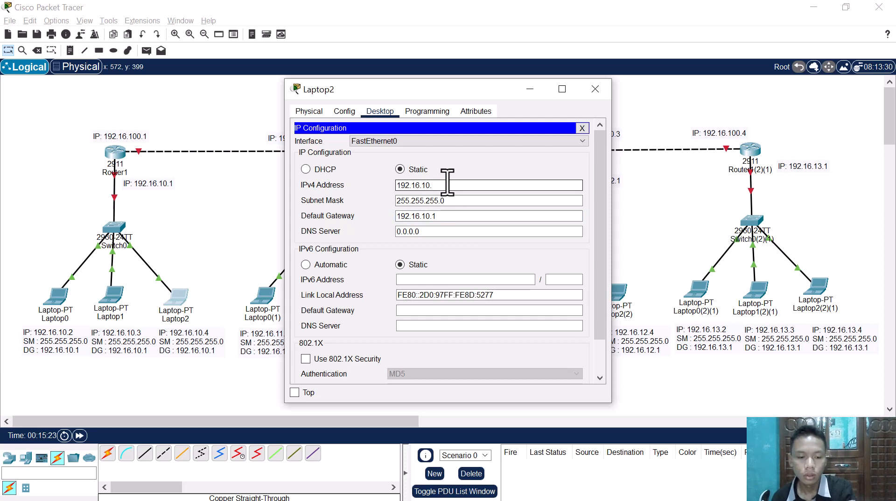
{"action": "type", "text": "4"}
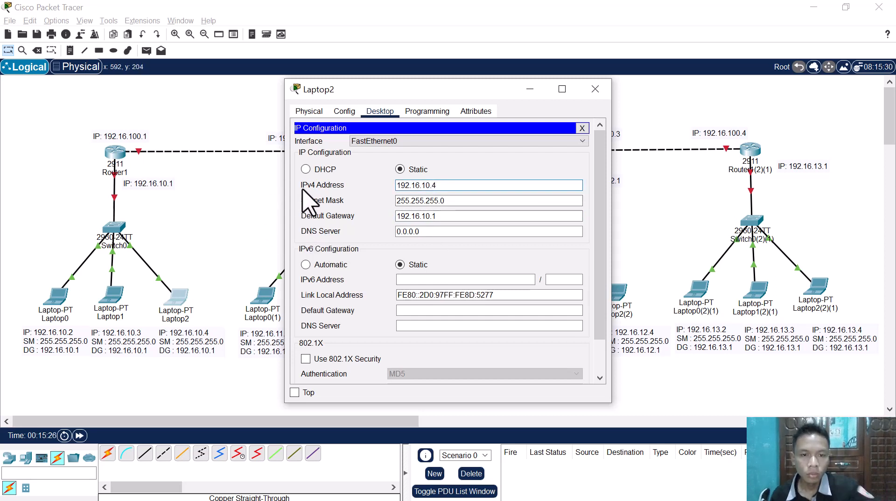
Step: In Laptop0(1)'s IP configuration, enter IPv4 address 192.16.11.2 copied from its note and fill in subnet mask 255.255.255.0
{"action": "left_click", "coordinate": [235, 234]}
{"action": "left_click", "coordinate": [262, 297]}
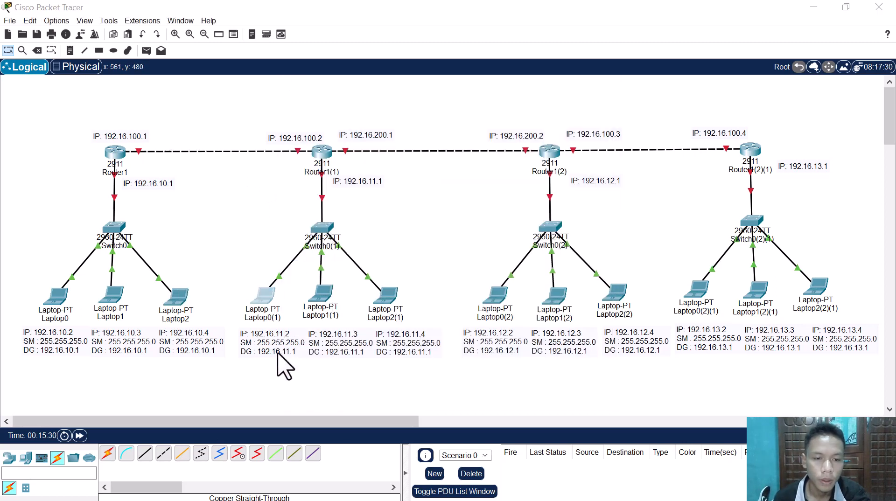
{"action": "left_click", "coordinate": [280, 359]}
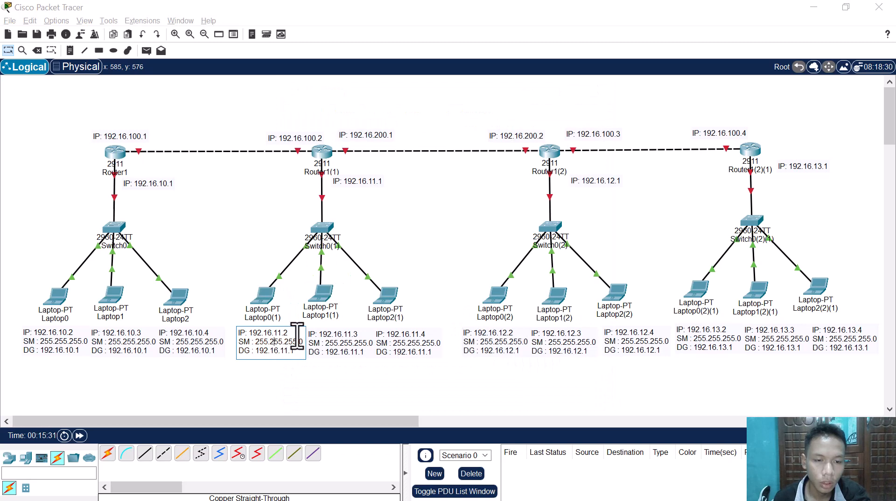
{"action": "left_click_drag", "start_coordinate": [289, 337], "coordinate": [257, 337]}
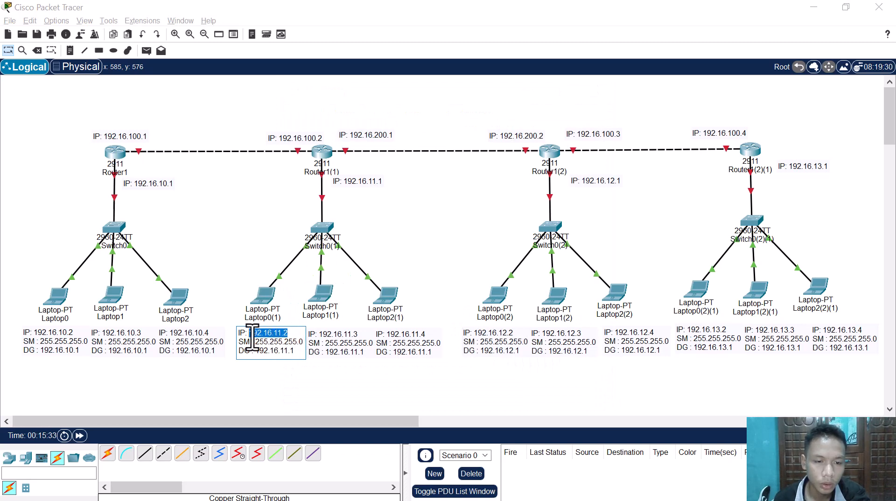
{"action": "left_click", "coordinate": [264, 299]}
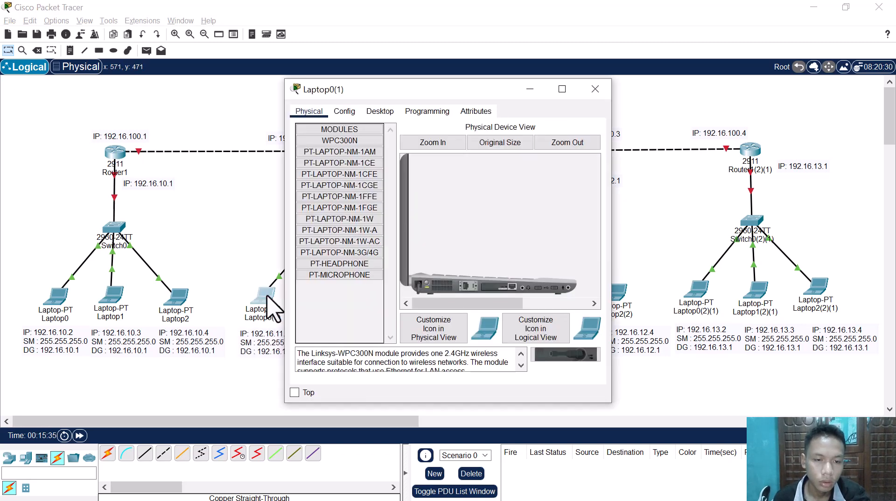
{"action": "left_click", "coordinate": [385, 113]}
{"action": "left_click", "coordinate": [330, 152]}
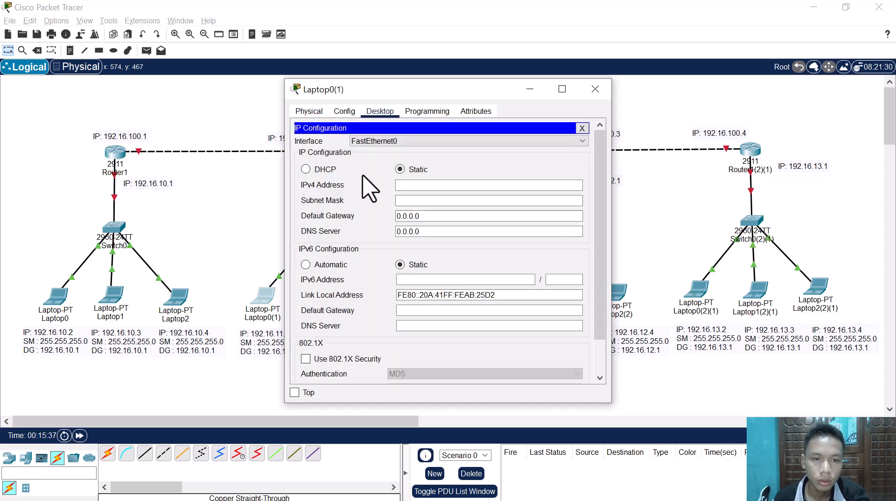
{"action": "type", "text": "192.16.11.2"}
{"action": "left_click", "coordinate": [424, 203]}
Step: Set Laptop0(1)'s default gateway to 192.16.11.1, copy that address and leave its configuration window
{"action": "left_click", "coordinate": [430, 215]}
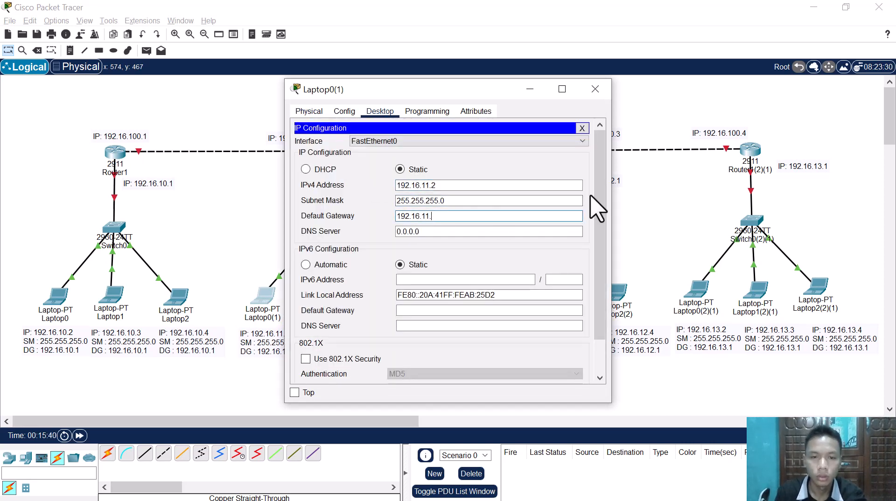
{"action": "key", "text": "ctrl+a"}
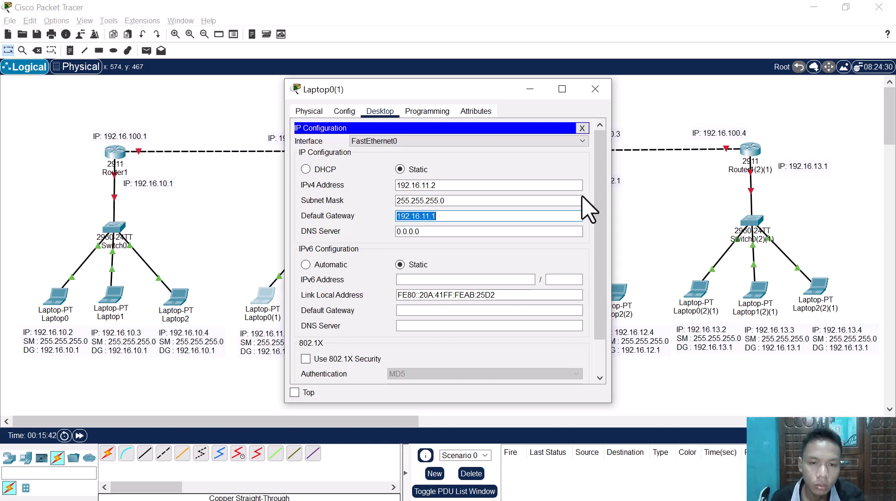
{"action": "left_click", "coordinate": [229, 240]}
Step: Configure Laptop1(1) with static IPv4 address 192.16.11.3, subnet mask 255.255.255.0 and default gateway 192.16.11.1
{"action": "double_click", "coordinate": [321, 298]}
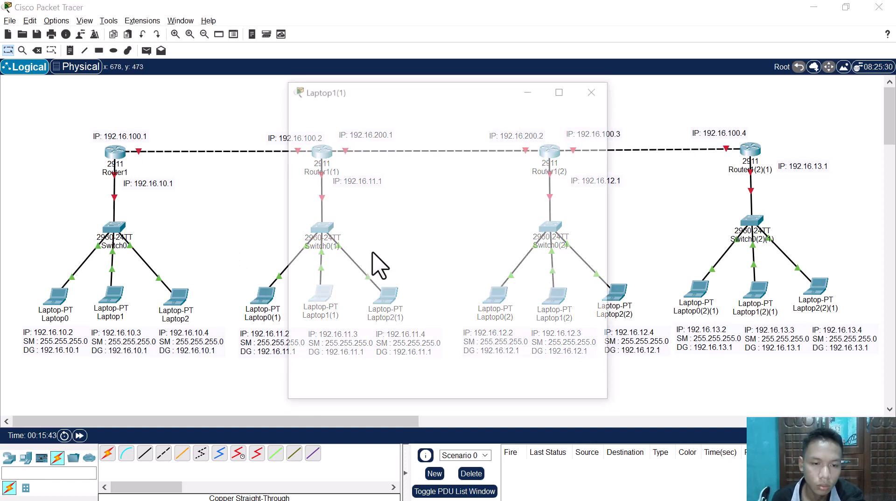
{"action": "left_click", "coordinate": [344, 111]}
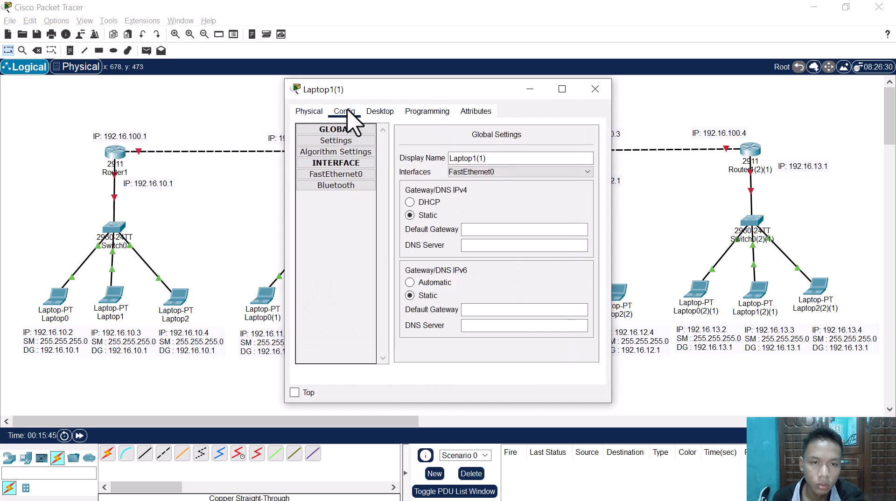
{"action": "left_click", "coordinate": [368, 112]}
{"action": "left_click", "coordinate": [332, 143]}
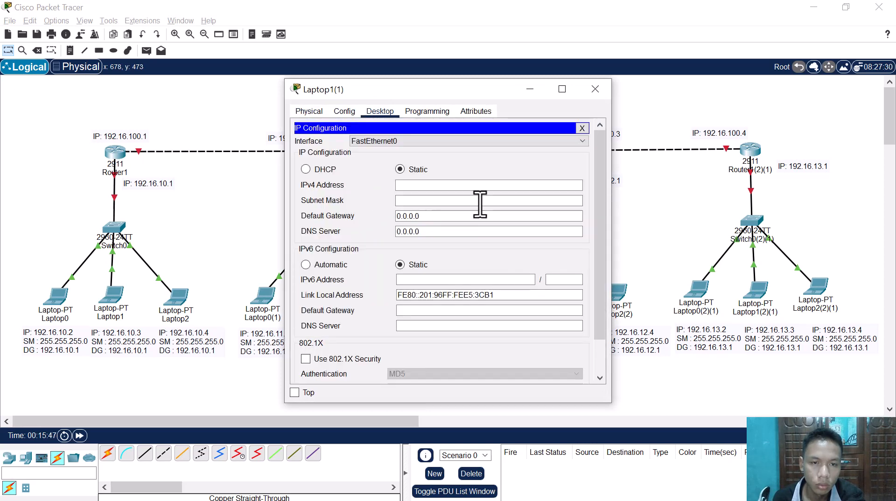
{"action": "type", "text": "192.16.11.1"}
{"action": "left_click", "coordinate": [430, 217]}
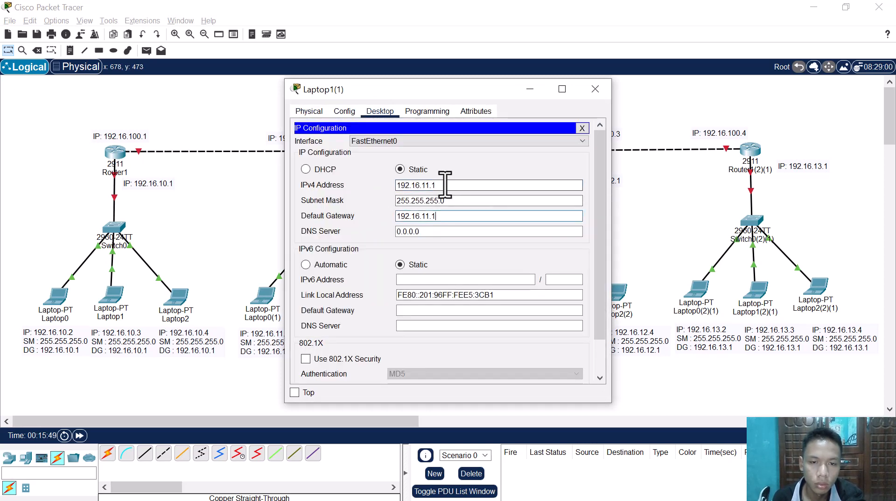
{"action": "left_click", "coordinate": [444, 185]}
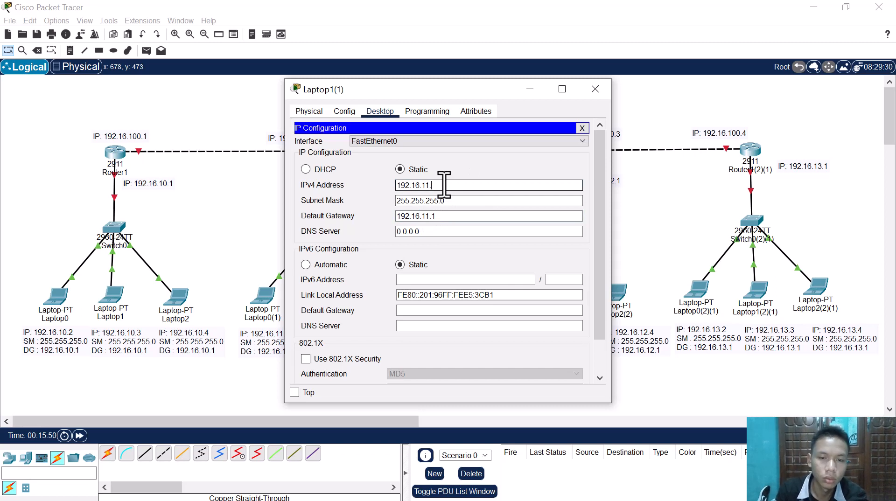
{"action": "type", "text": "3"}
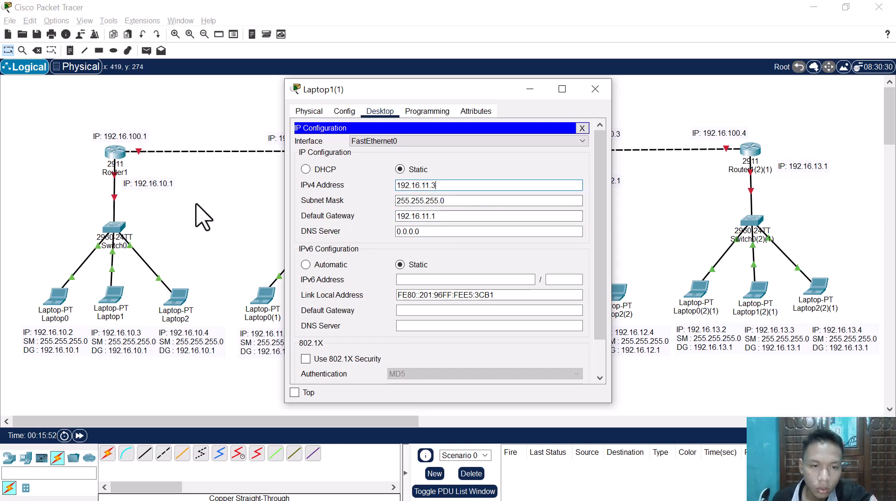
{"action": "left_click", "coordinate": [202, 217]}
{"action": "left_click", "coordinate": [263, 296]}
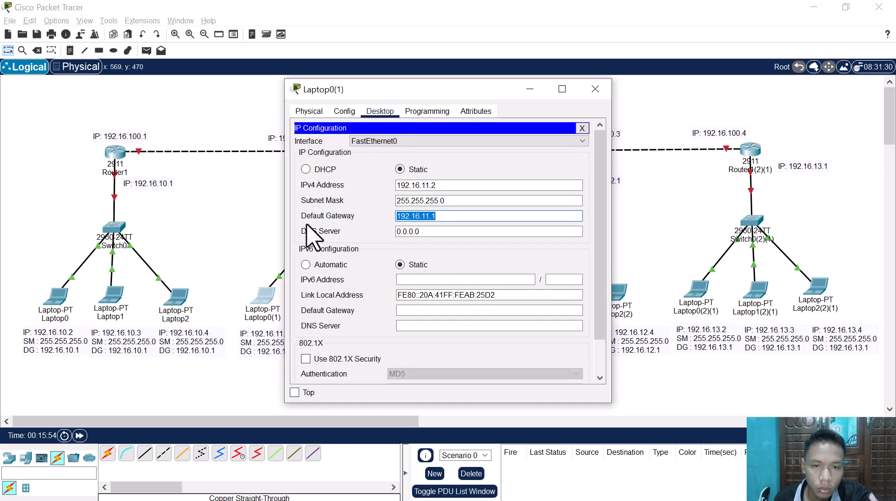
{"action": "left_click", "coordinate": [263, 228]}
Step: Configure Laptop2(1) with static IPv4 address 192.16.11.4, subnet mask 255.255.255.0 and default gateway 192.16.11.1
{"action": "left_click", "coordinate": [388, 299]}
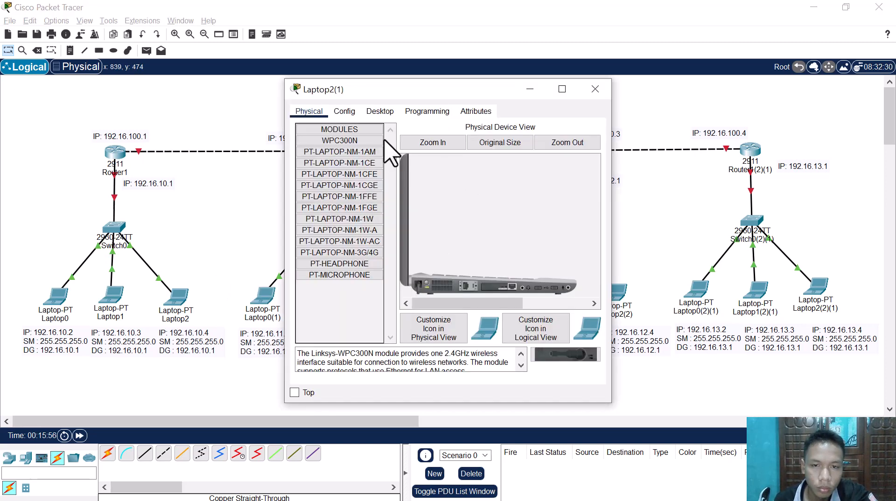
{"action": "left_click", "coordinate": [380, 111]}
{"action": "left_click", "coordinate": [348, 157]}
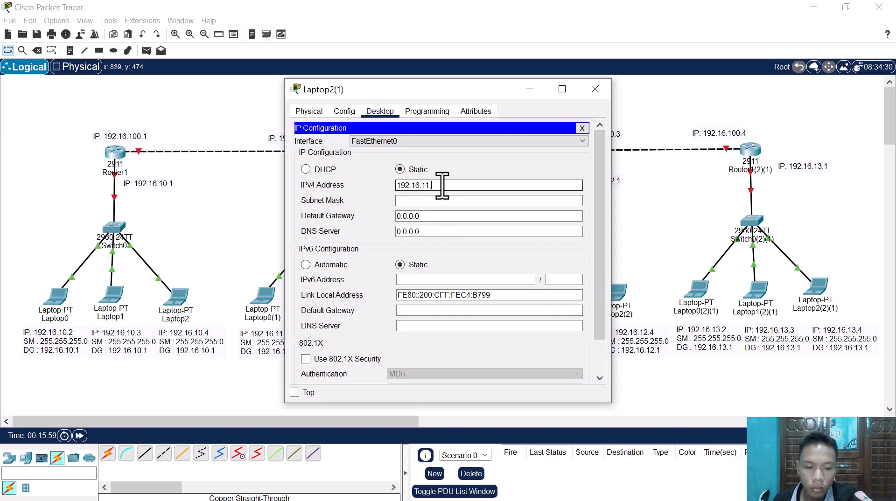
{"action": "left_click", "coordinate": [440, 200]}
{"action": "left_click", "coordinate": [436, 216]}
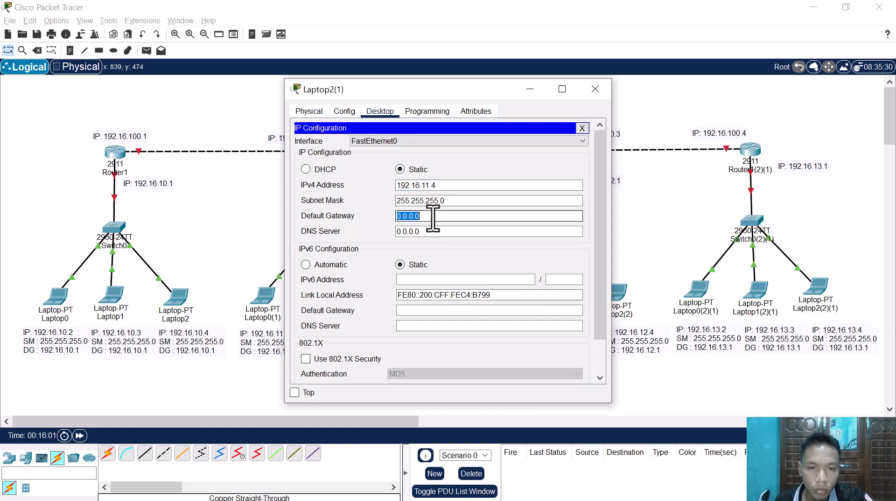
{"action": "type", "text": "192.16.11.1"}
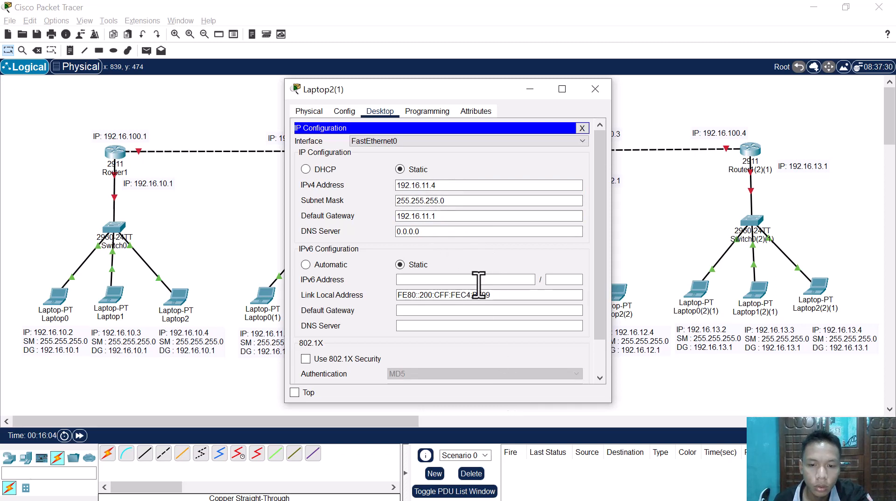
{"action": "left_click", "coordinate": [595, 89]}
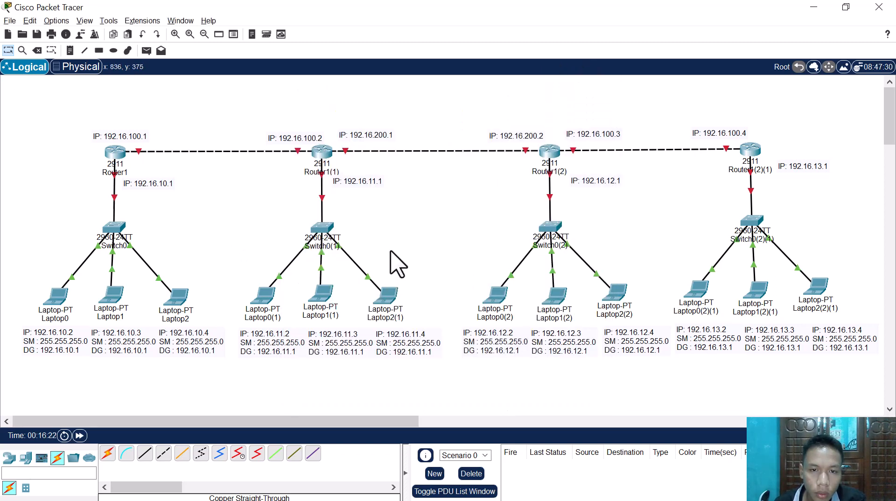
Step: In Laptop0(2)'s IP configuration, enter IPv4 address 192.16.12.2 copied from its note and fill in subnet mask 255.255.255.0
{"action": "double_click", "coordinate": [484, 342]}
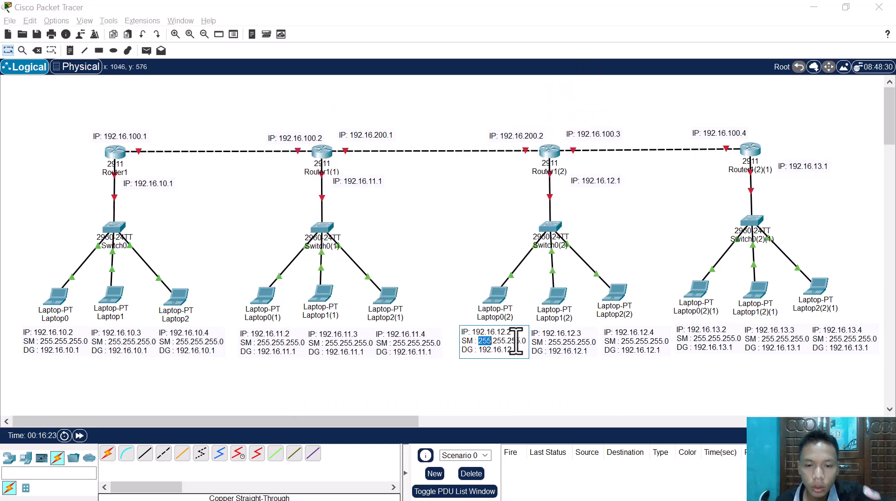
{"action": "left_click_drag", "start_coordinate": [513, 332], "coordinate": [476, 332]}
{"action": "key", "text": "ctrl+c"}
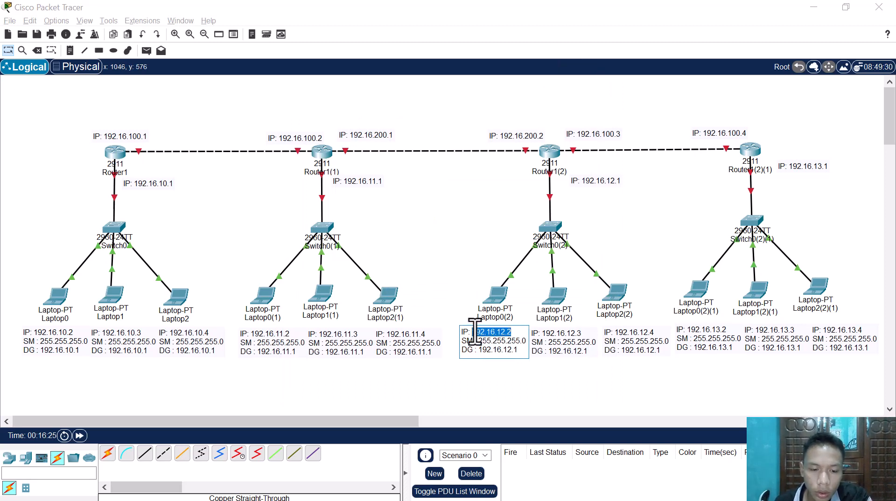
{"action": "left_click", "coordinate": [491, 304]}
{"action": "left_click", "coordinate": [381, 111]}
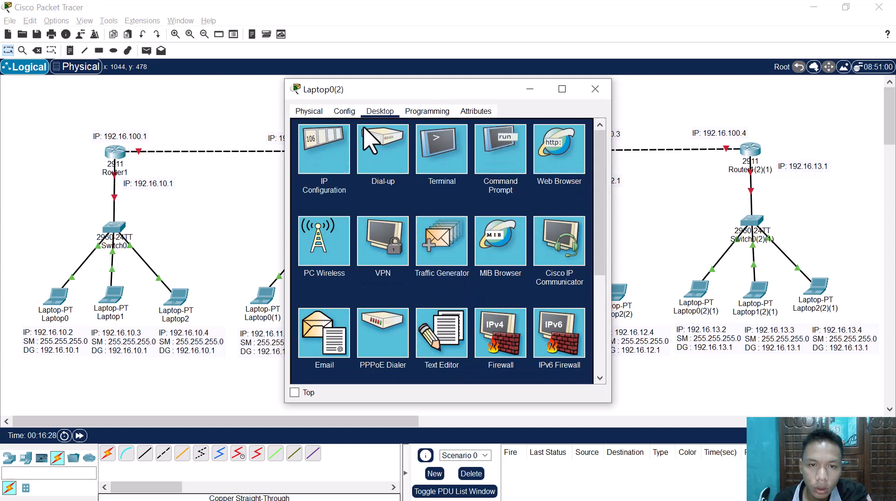
{"action": "left_click", "coordinate": [326, 145]}
{"action": "left_click", "coordinate": [436, 185]}
{"action": "key", "text": "ctrl+v"}
{"action": "left_click", "coordinate": [441, 201]}
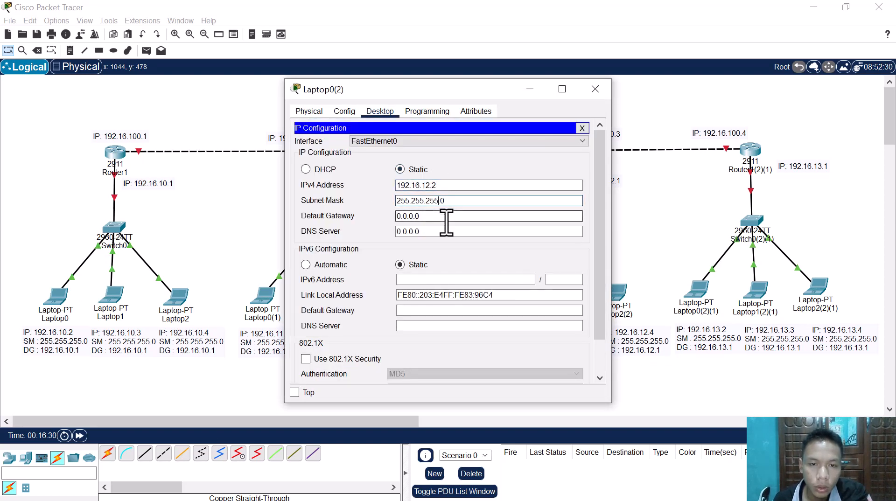
Step: Set Laptop0(2)'s default gateway to 192.16.12.1, copy that address and leave its configuration window
{"action": "left_click", "coordinate": [447, 215]}
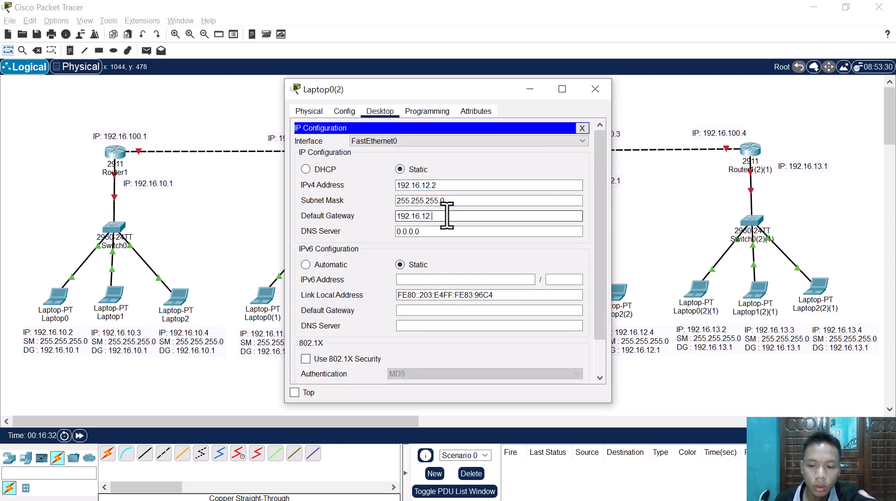
{"action": "type", "text": "192.16.12.1"}
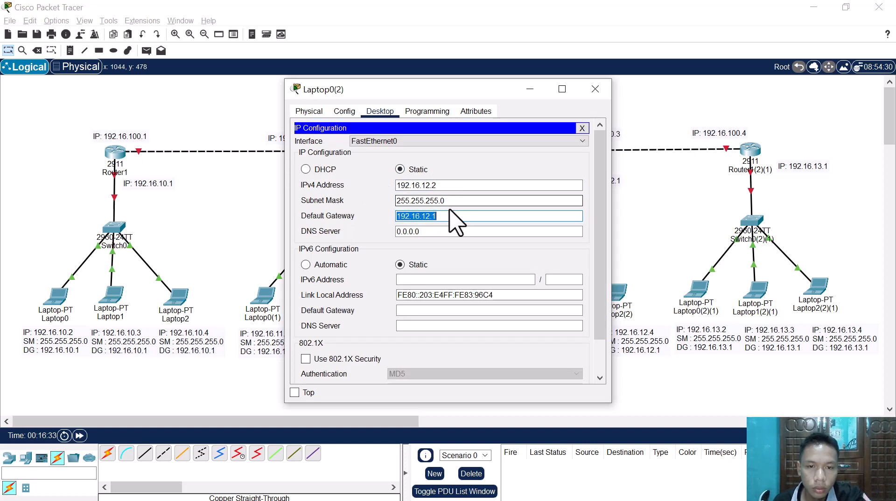
{"action": "left_click", "coordinate": [247, 207]}
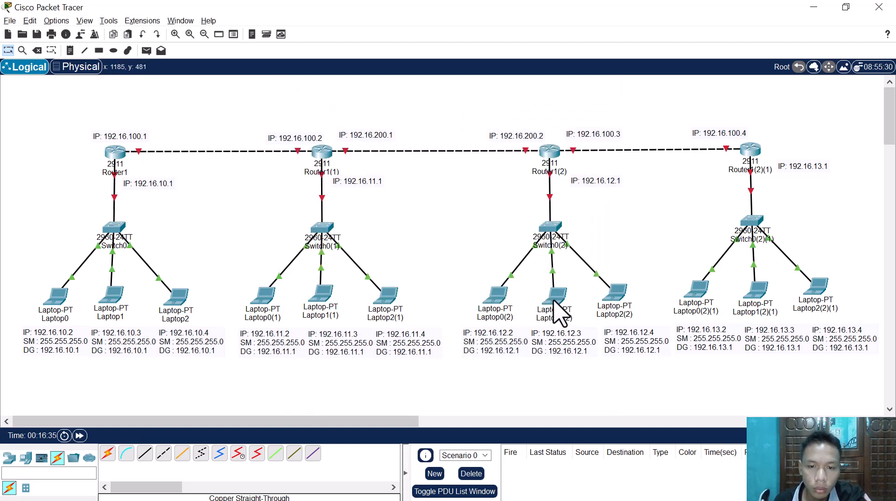
Step: Configure Laptop1(2) with static IPv4 address 192.16.12.3, subnet mask 255.255.255.0 and default gateway 192.16.12.1
{"action": "left_click", "coordinate": [554, 299]}
{"action": "left_click", "coordinate": [344, 112]}
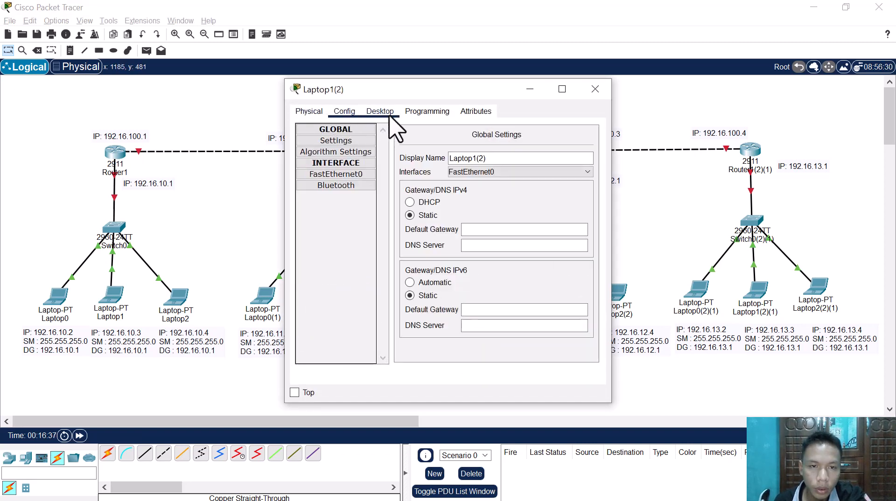
{"action": "left_click", "coordinate": [390, 117]}
{"action": "left_click", "coordinate": [326, 159]}
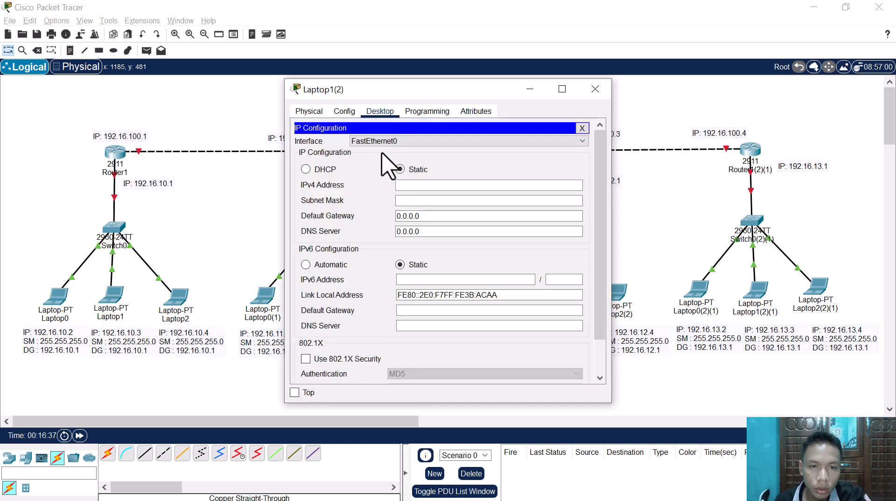
{"action": "left_click", "coordinate": [435, 200]}
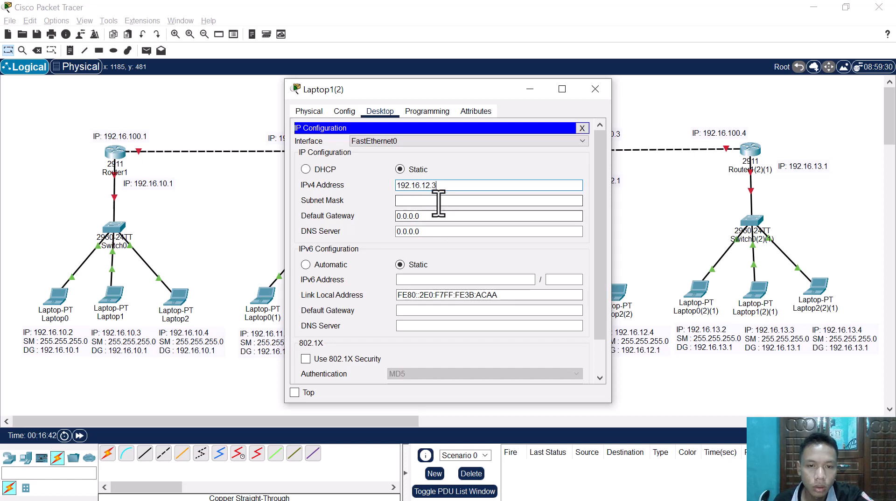
{"action": "type", "text": "192.16.12.1"}
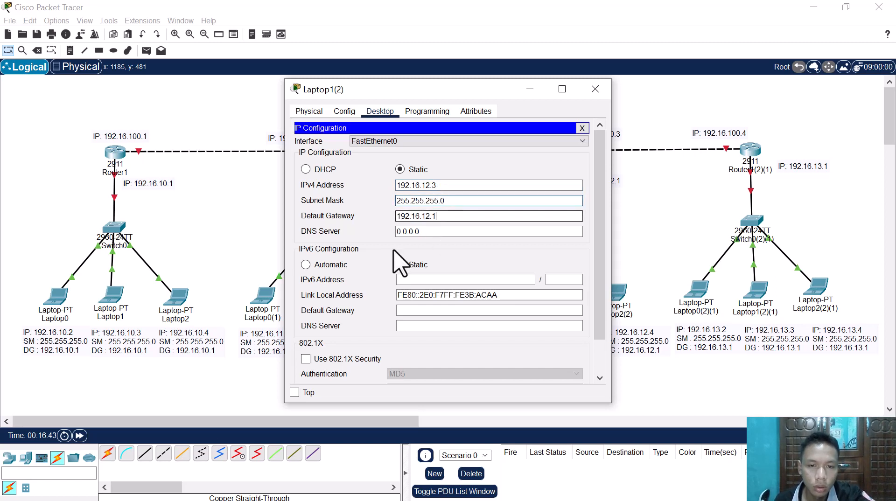
{"action": "left_click", "coordinate": [252, 234]}
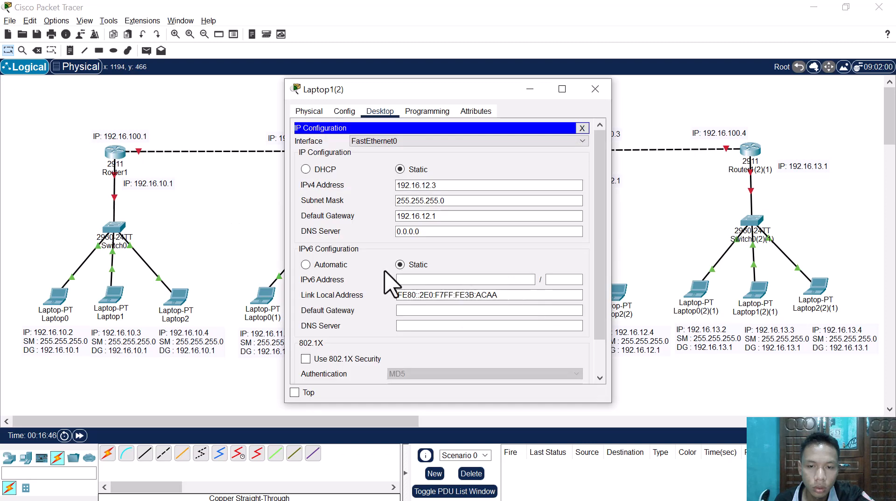
{"action": "left_click", "coordinate": [220, 243]}
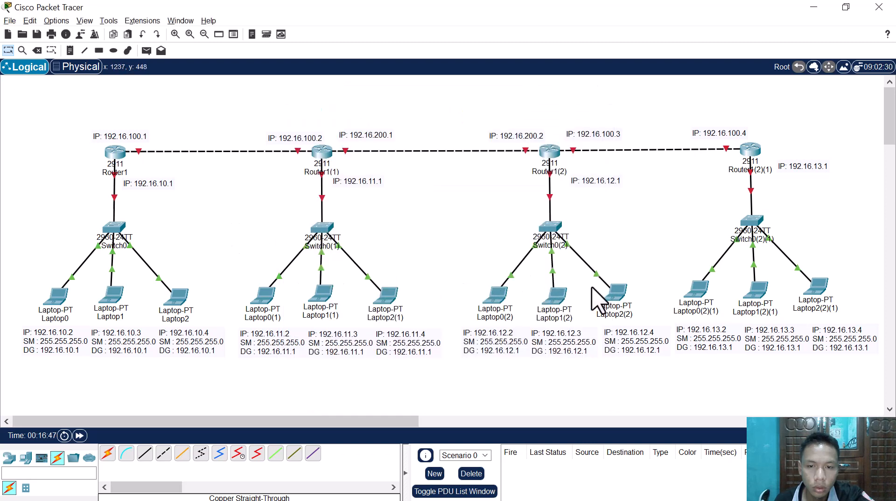
Step: Configure Laptop2(2) with static IPv4 address 192.16.12.4, subnet mask 255.255.255.0 and default gateway 192.16.12.1
{"action": "left_click", "coordinate": [615, 294]}
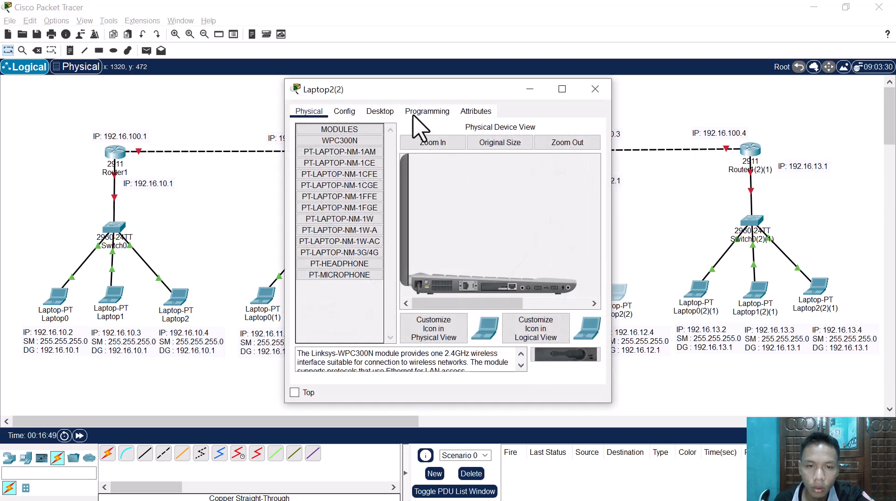
{"action": "left_click", "coordinate": [381, 112]}
{"action": "left_click", "coordinate": [325, 157]}
{"action": "left_click", "coordinate": [479, 185]}
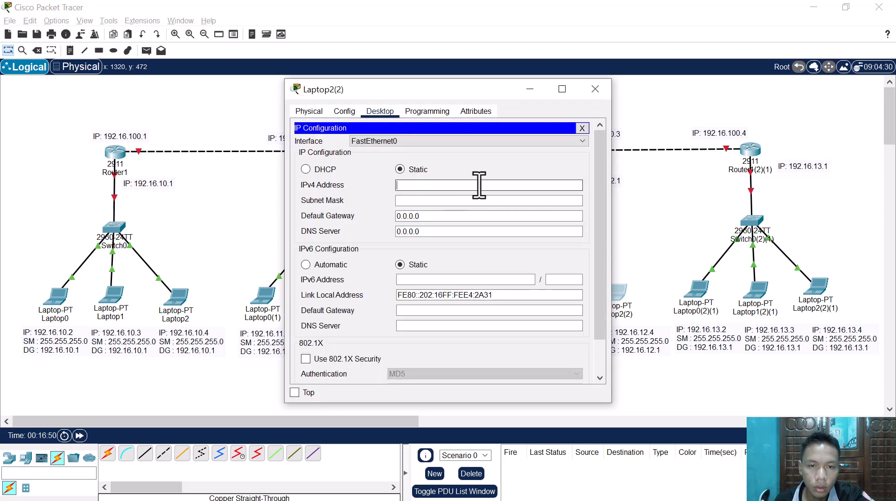
{"action": "key", "text": "BackSpace"}
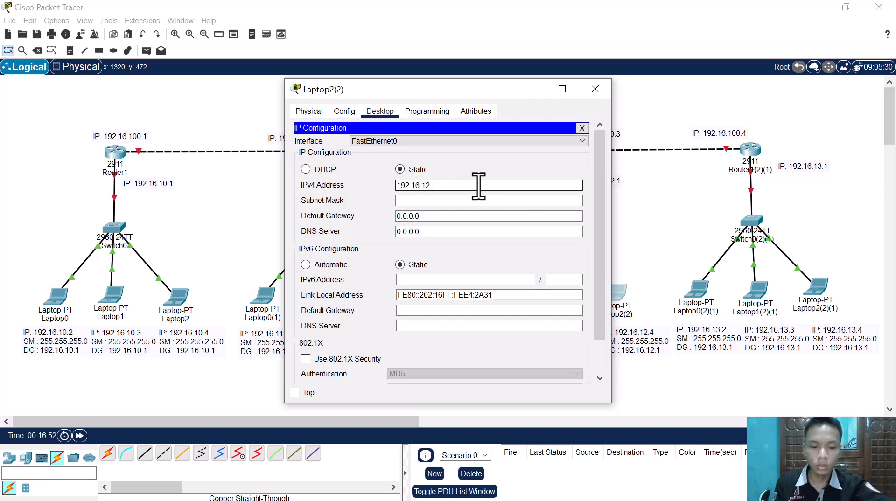
{"action": "type", "text": "4"}
{"action": "key", "text": "Tab"}
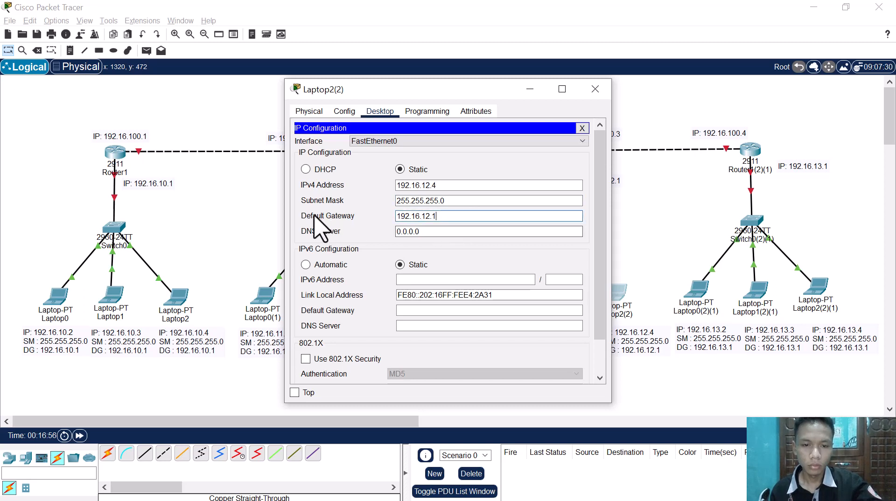
{"action": "left_click", "coordinate": [259, 215]}
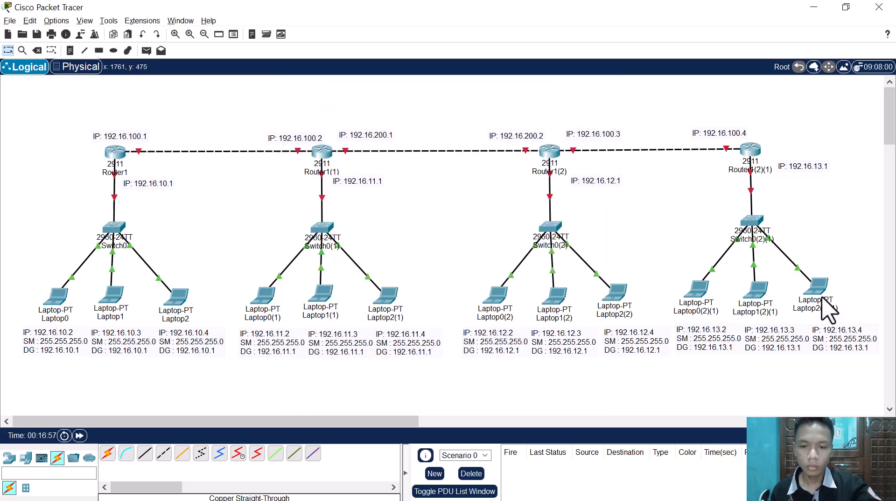
Step: In Laptop0(2)(1)'s IP configuration, enter IPv4 address 192.16.13.2 copied from its note and fill in subnet mask 255.255.255.0
{"action": "left_click", "coordinate": [700, 300]}
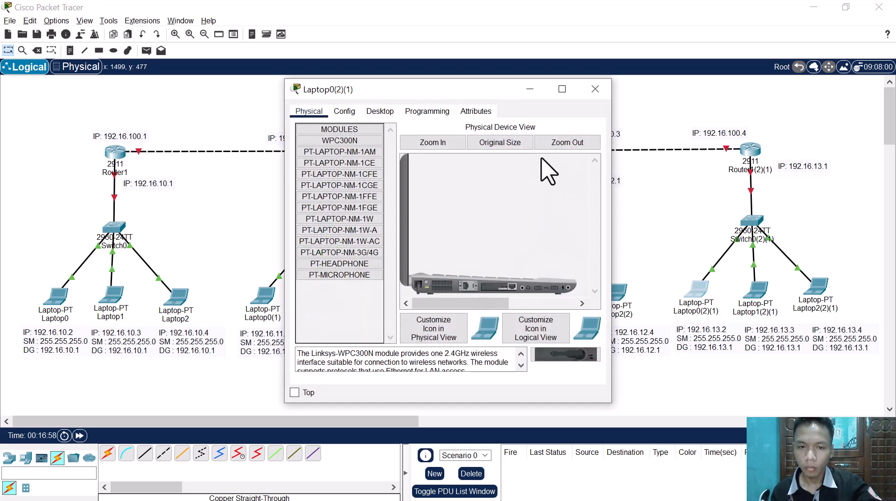
{"action": "left_click", "coordinate": [379, 111]}
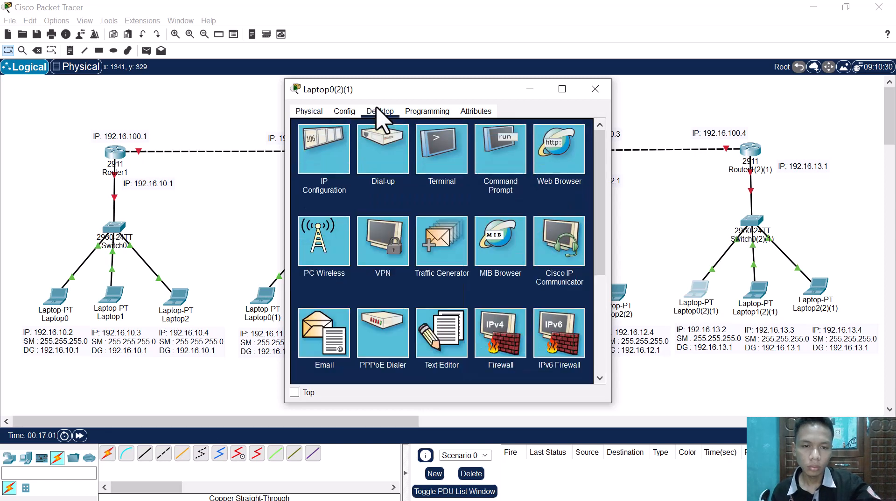
{"action": "left_click", "coordinate": [347, 145]}
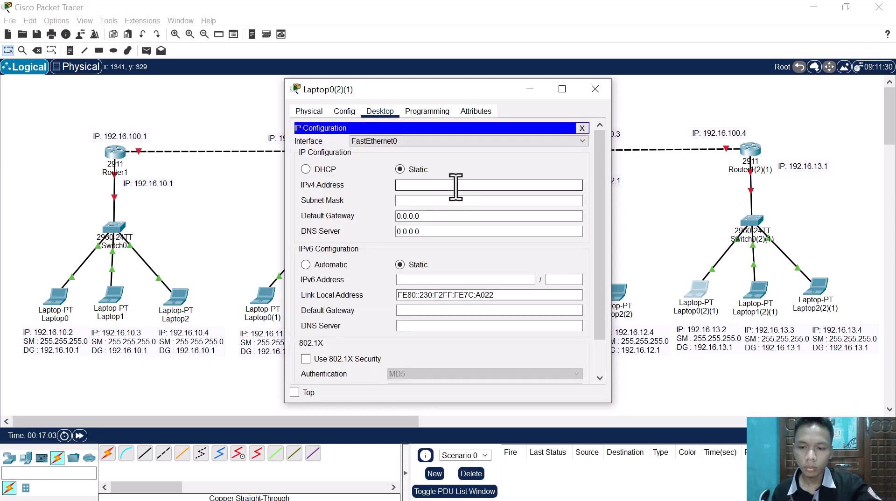
{"action": "double_click", "coordinate": [729, 332]}
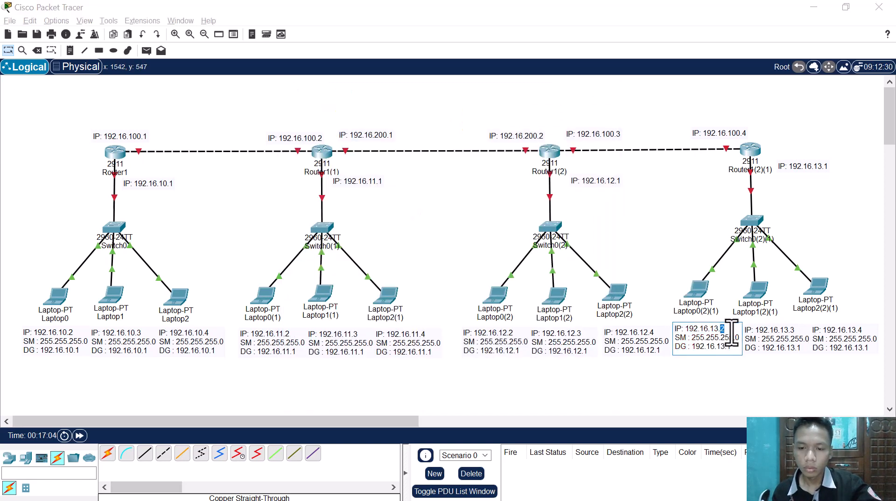
{"action": "left_click_drag", "start_coordinate": [732, 333], "coordinate": [708, 330]}
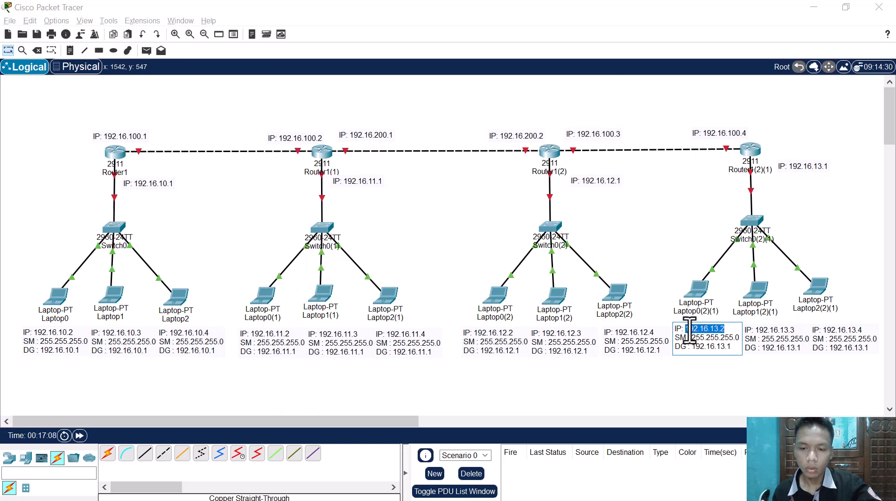
{"action": "key", "text": "alt+Tab"}
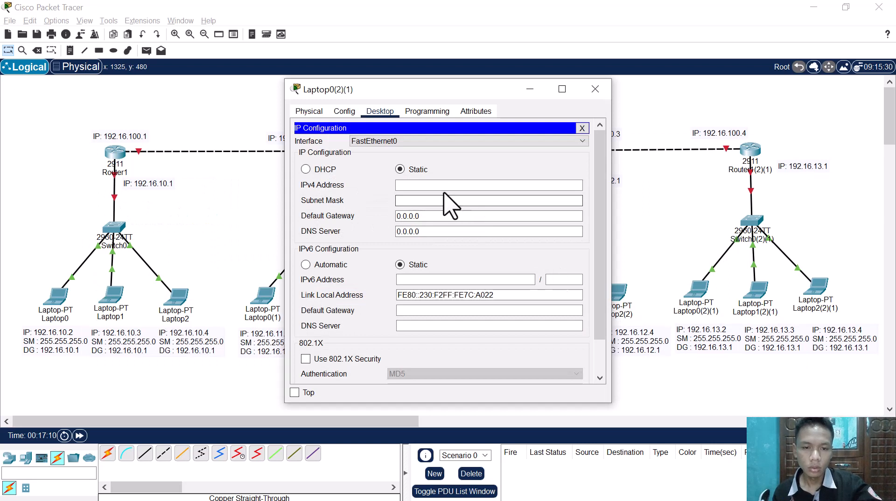
{"action": "type", "text": "192.16.13.2"}
{"action": "left_click", "coordinate": [440, 201]}
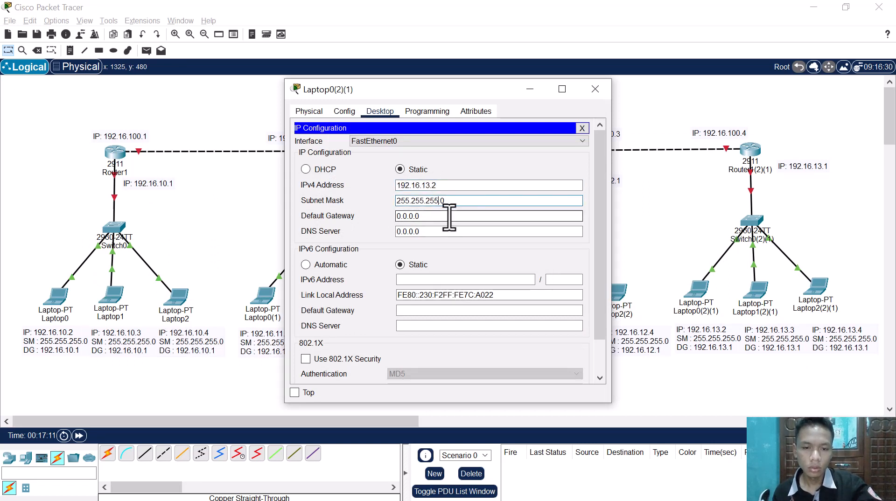
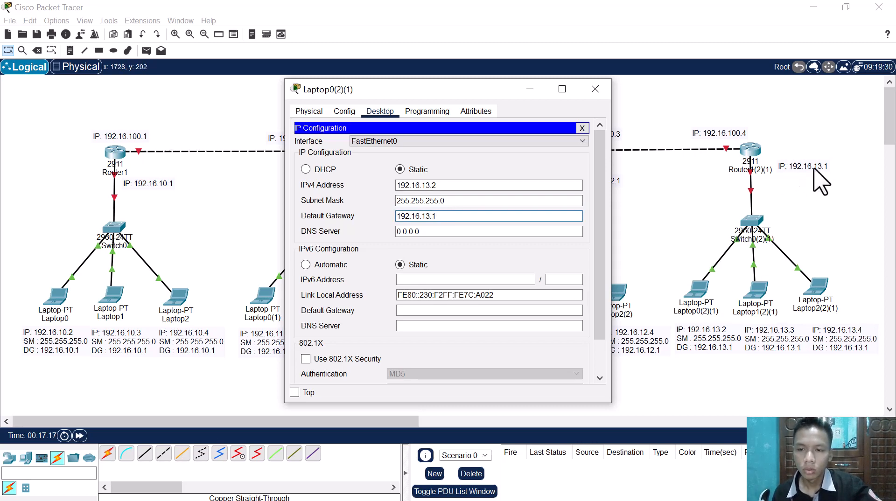
Step: Configure Laptop1(2)(1) with static IPv4 address 192.16.13.3, subnet mask 255.255.255.0 and default gateway 192.16.13.1
{"action": "left_click", "coordinate": [758, 286]}
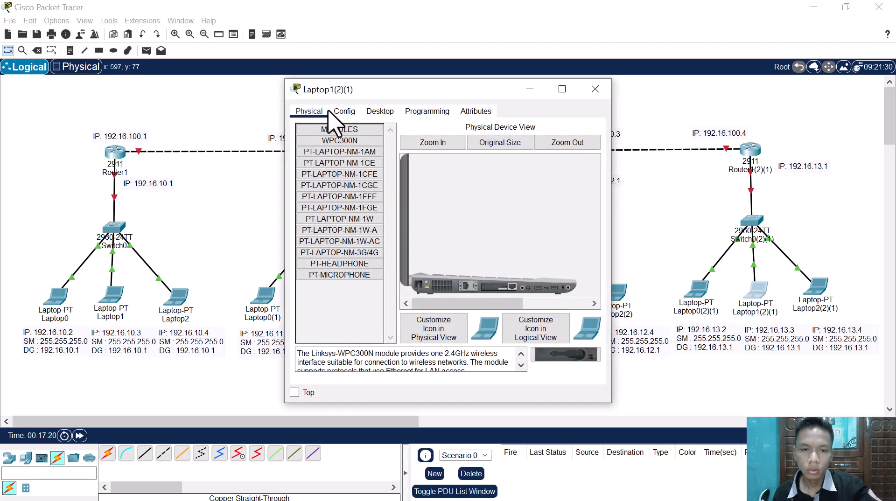
{"action": "left_click", "coordinate": [344, 111]}
{"action": "left_click", "coordinate": [380, 111]}
{"action": "left_click", "coordinate": [336, 148]}
{"action": "left_click", "coordinate": [433, 186]}
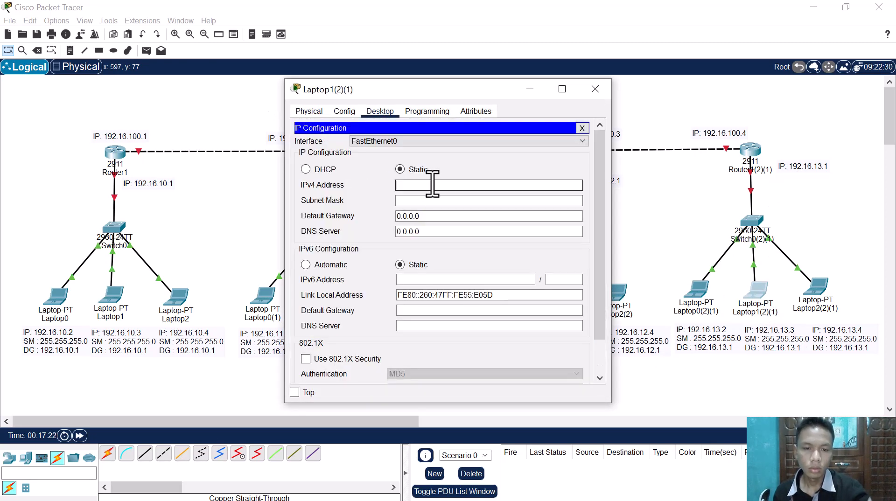
{"action": "type", "text": "192.16.13."}
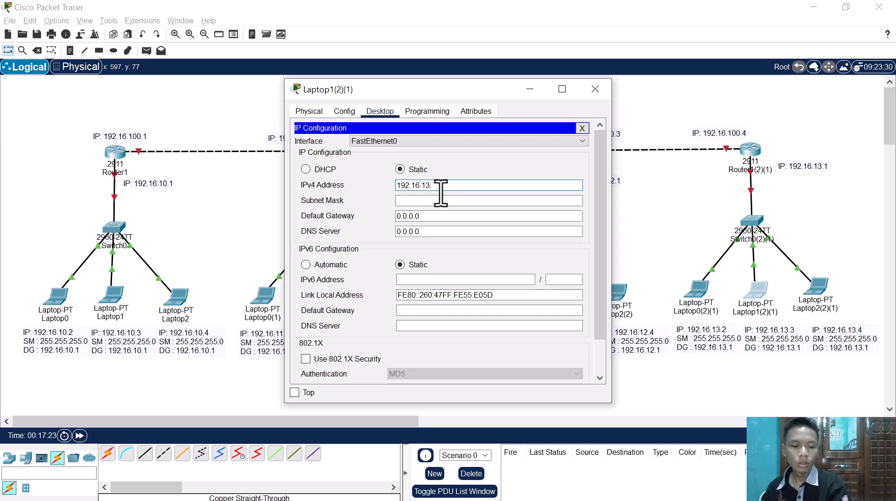
{"action": "type", "text": "23"}
{"action": "left_click", "coordinate": [444, 201]}
{"action": "key", "text": "Tab"}
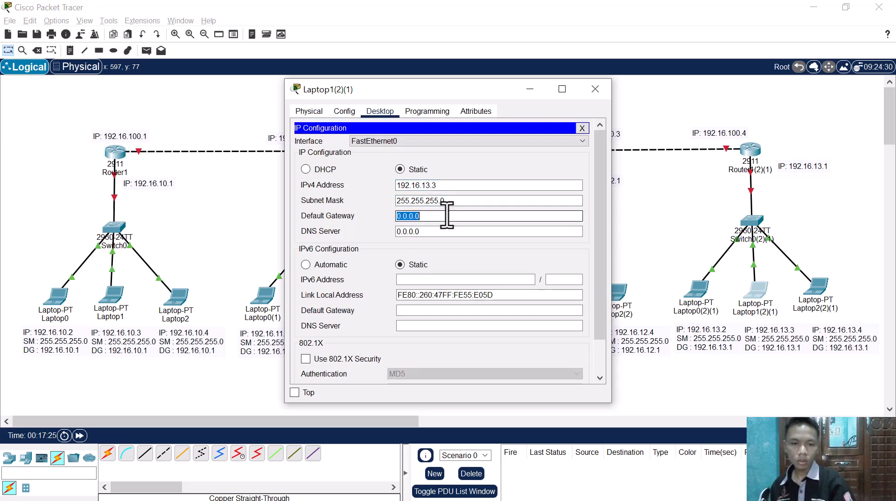
{"action": "type", "text": "192.16.13.1"}
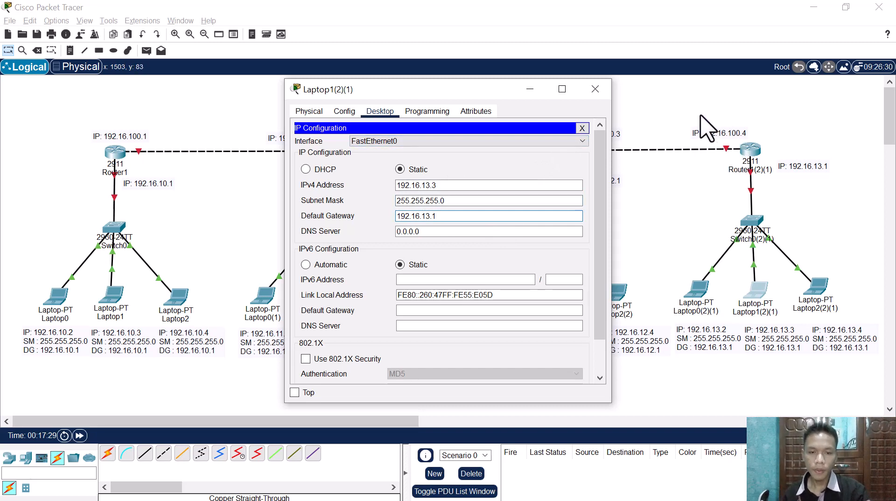
{"action": "left_click", "coordinate": [596, 89]}
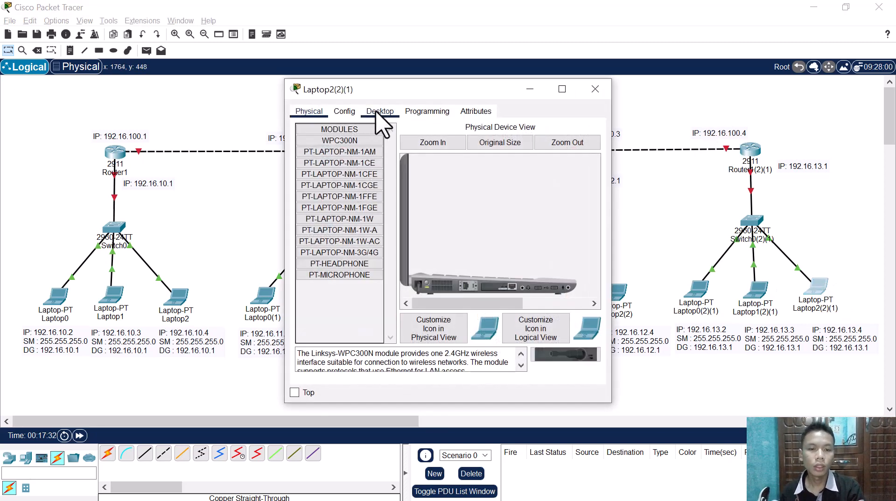
Step: Configure Laptop2(2)(1) with static IPv4 address 192.16.13.4, subnet mask 255.255.255.0 and default gateway 192.16.13.1
{"action": "left_click", "coordinate": [378, 112]}
{"action": "left_click", "coordinate": [355, 140]}
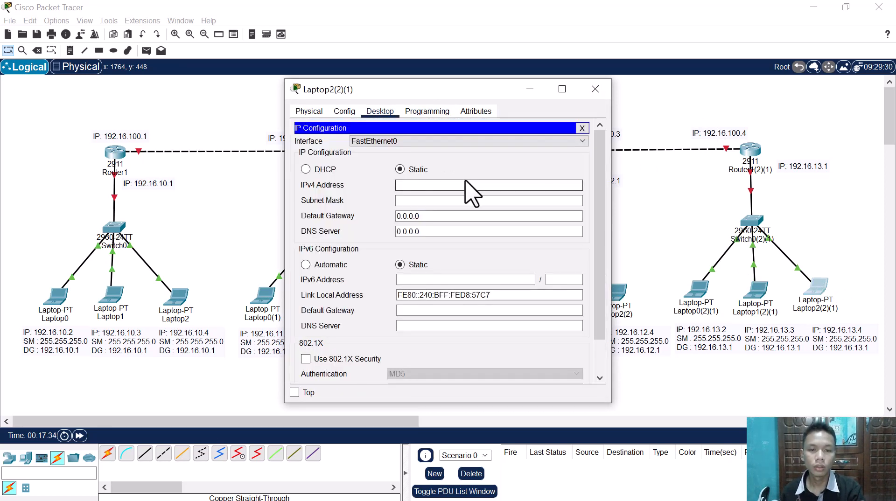
{"action": "left_click", "coordinate": [466, 185]}
{"action": "type", "text": "192.16.13."}
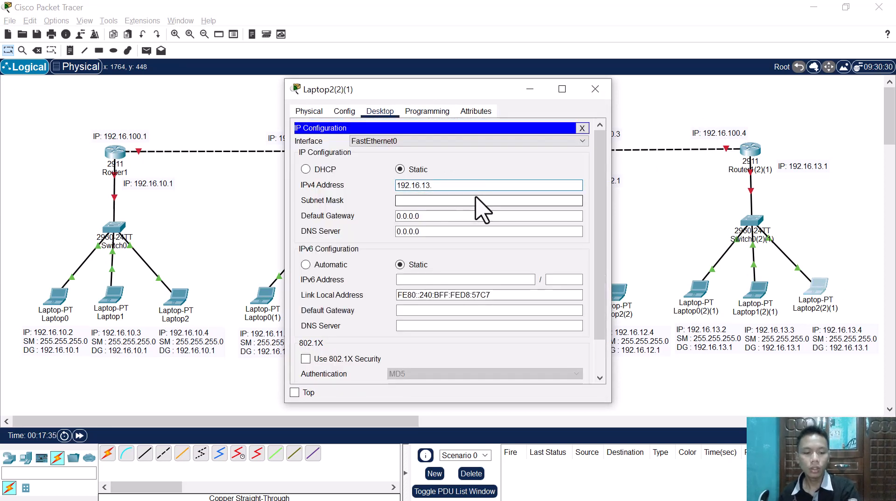
{"action": "type", "text": "4"}
{"action": "left_click", "coordinate": [476, 200]}
{"action": "left_click", "coordinate": [462, 216]}
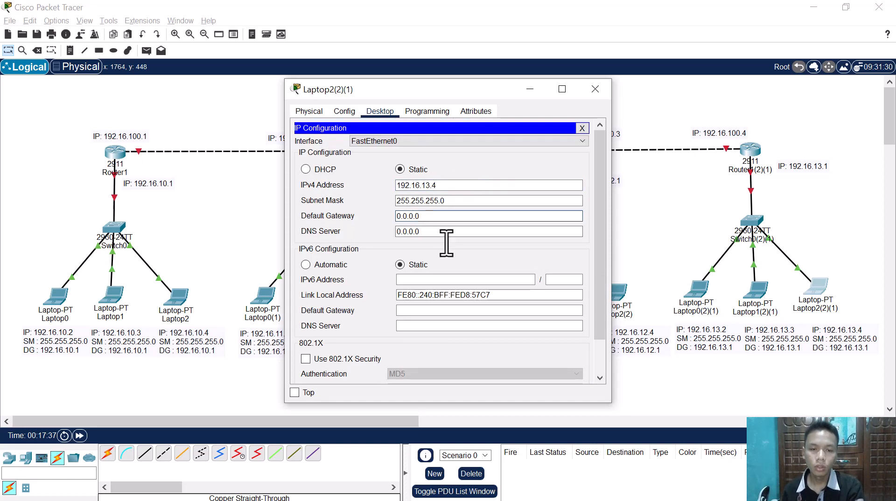
{"action": "key", "text": "ctrl+a"}
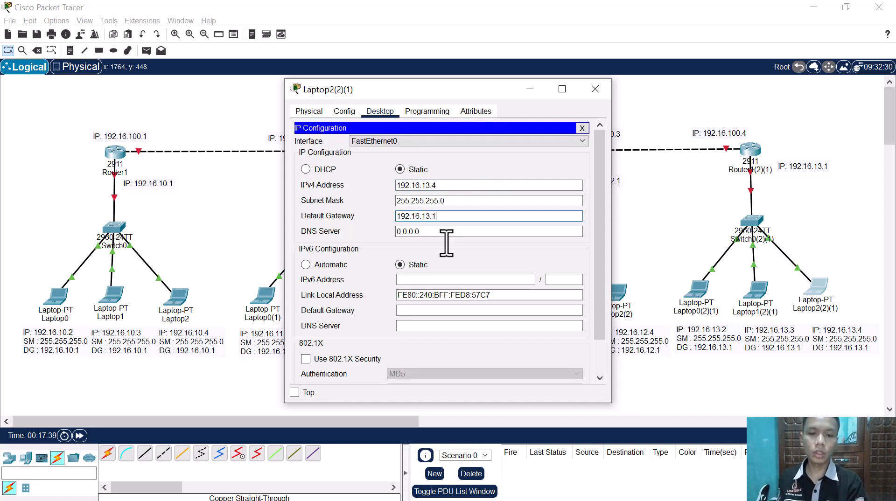
{"action": "left_click", "coordinate": [243, 199]}
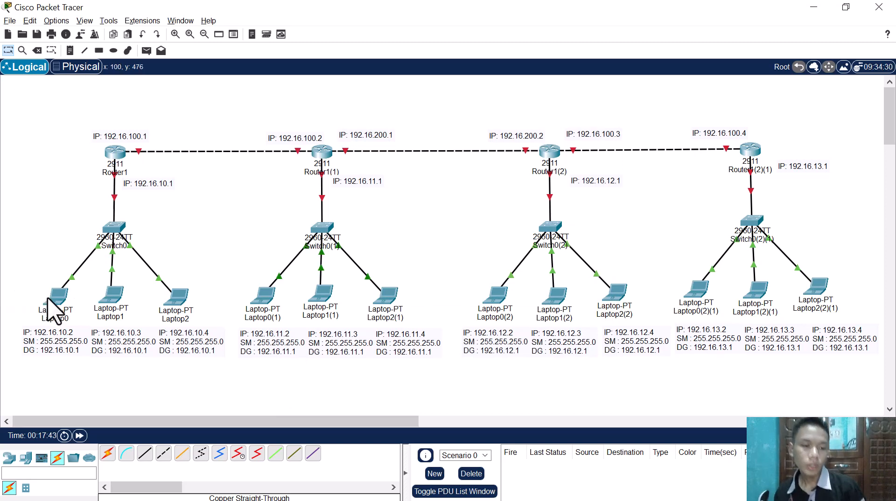
Step: Review the IP address and gateway details of the laptops in the Router1 network, and look over the row of routers
{"action": "mouse_move", "coordinate": [47, 299]}
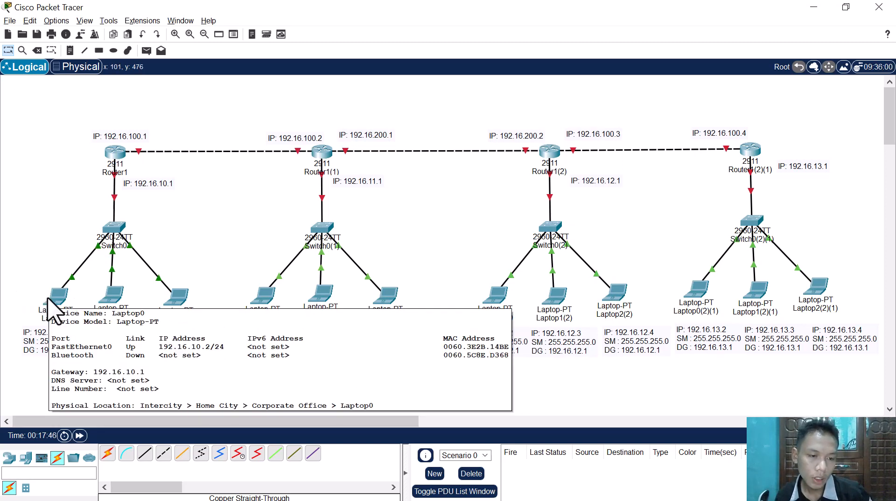
{"action": "mouse_move", "coordinate": [124, 303]}
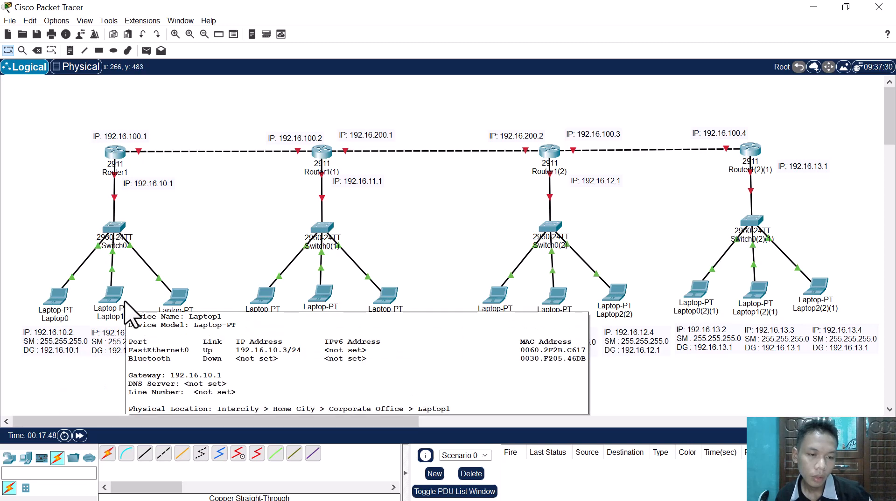
{"action": "mouse_move", "coordinate": [169, 300]}
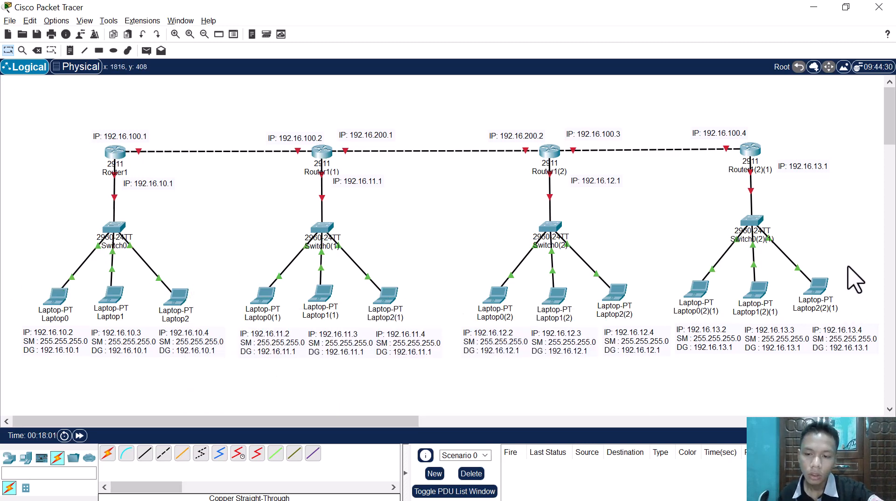
{"action": "left_click_drag", "start_coordinate": [54, 108], "coordinate": [821, 192]}
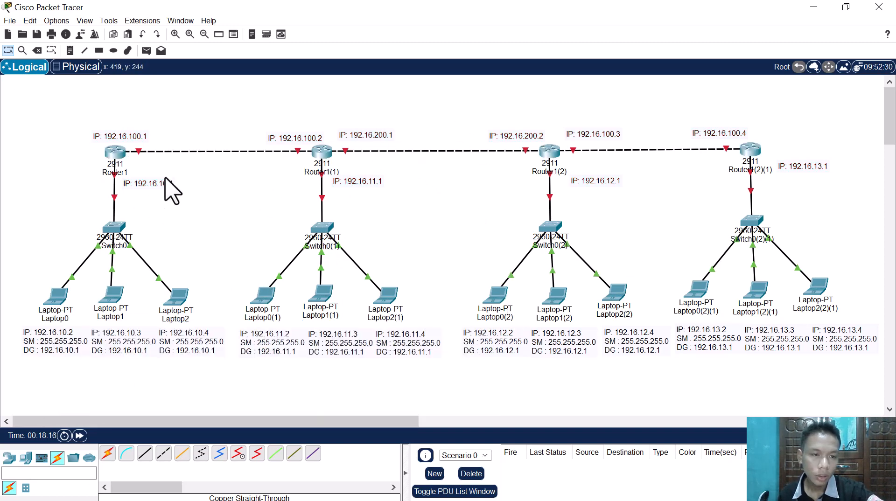
Step: Give Router1's GigabitEthernet0/0 address 192.16.10.1 with mask 255.255.255.0, enable the port, and open the GigabitEthernet0/1 settings
{"action": "left_click", "coordinate": [116, 164]}
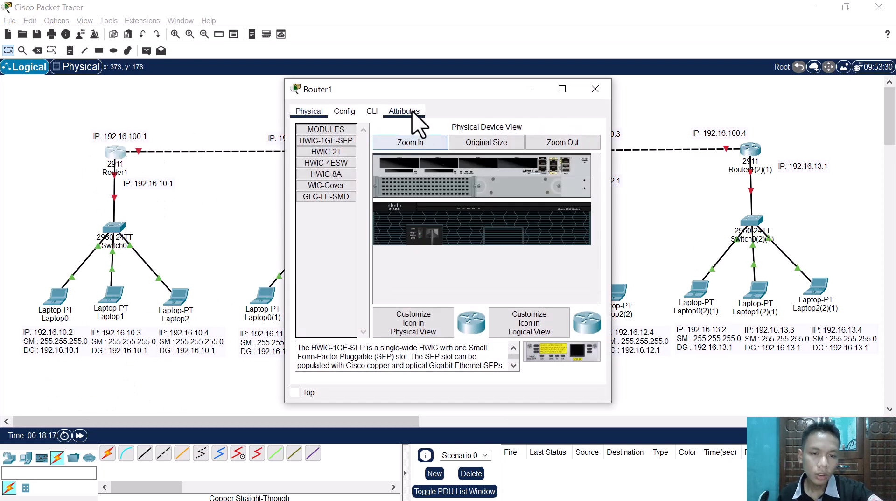
{"action": "left_click", "coordinate": [346, 114]}
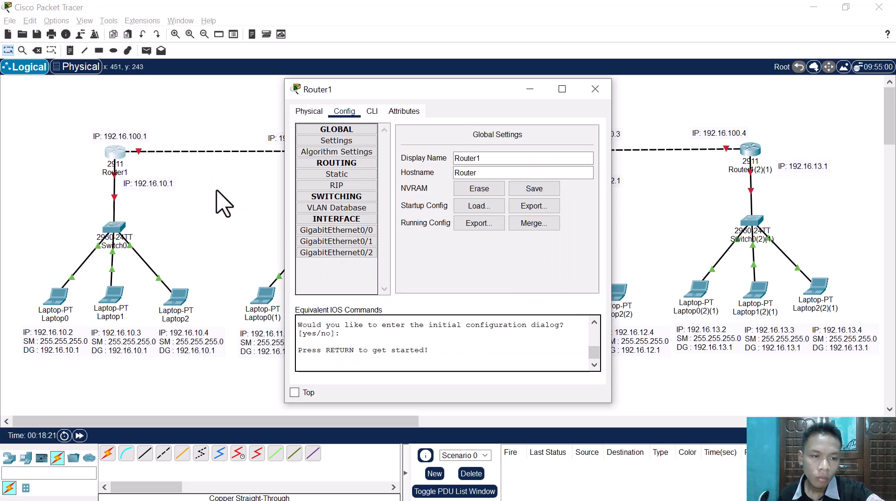
{"action": "left_click", "coordinate": [331, 232]}
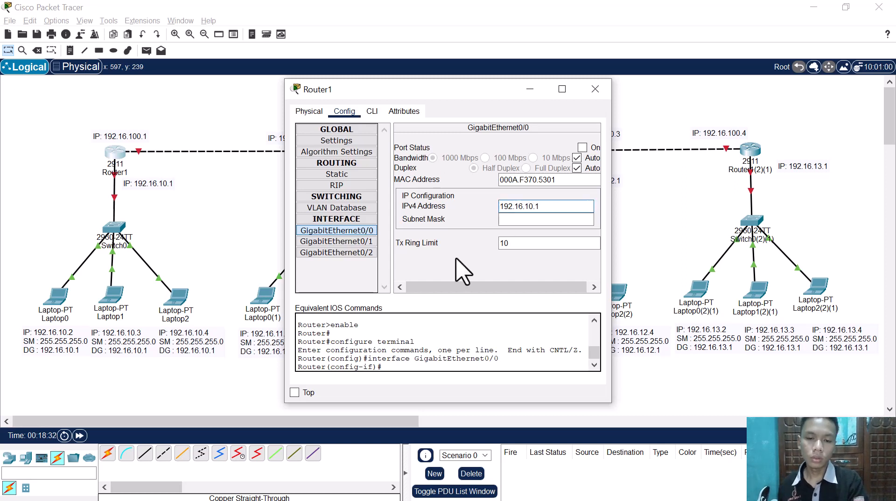
{"action": "left_click", "coordinate": [513, 220]}
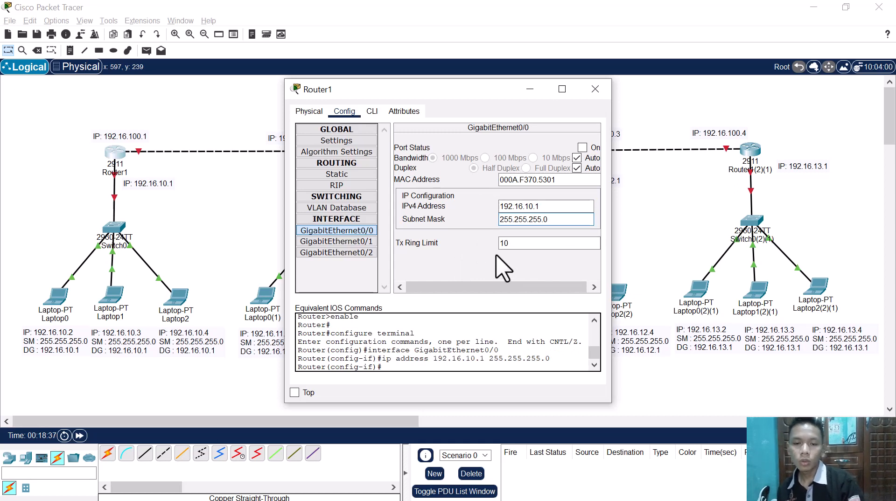
{"action": "left_click", "coordinate": [583, 148]}
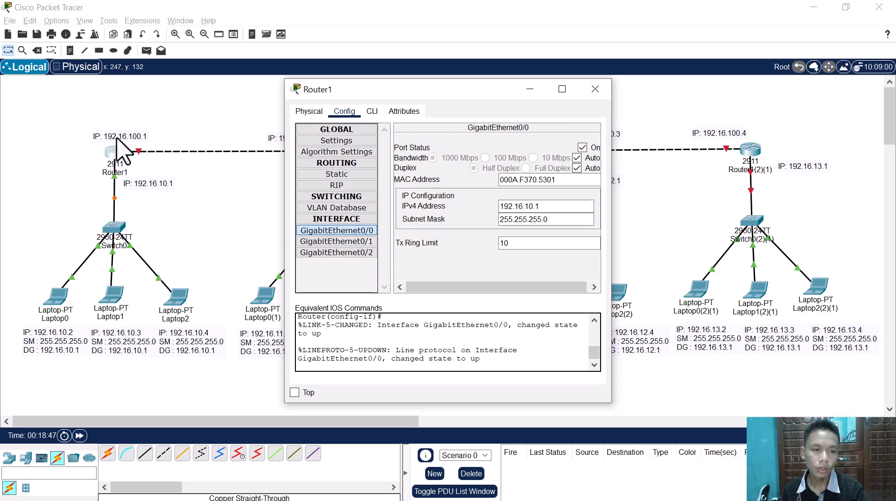
{"action": "left_click", "coordinate": [430, 60]}
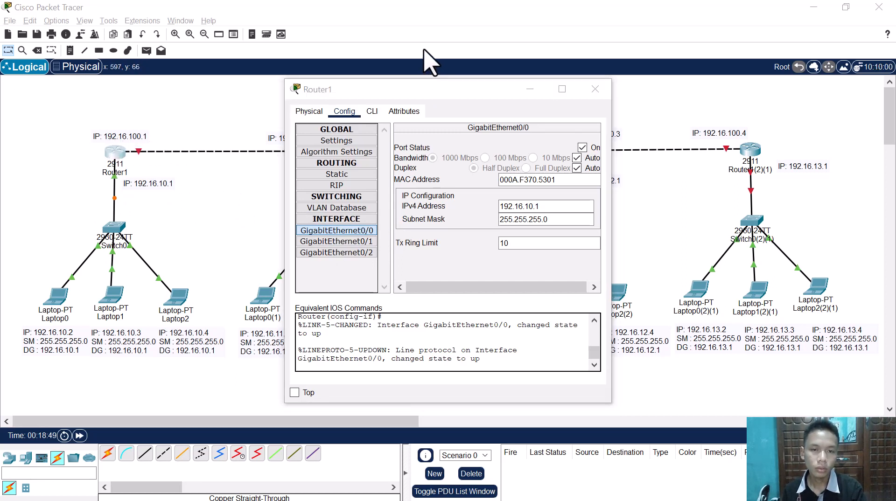
{"action": "left_click_drag", "start_coordinate": [389, 88], "coordinate": [388, 98]}
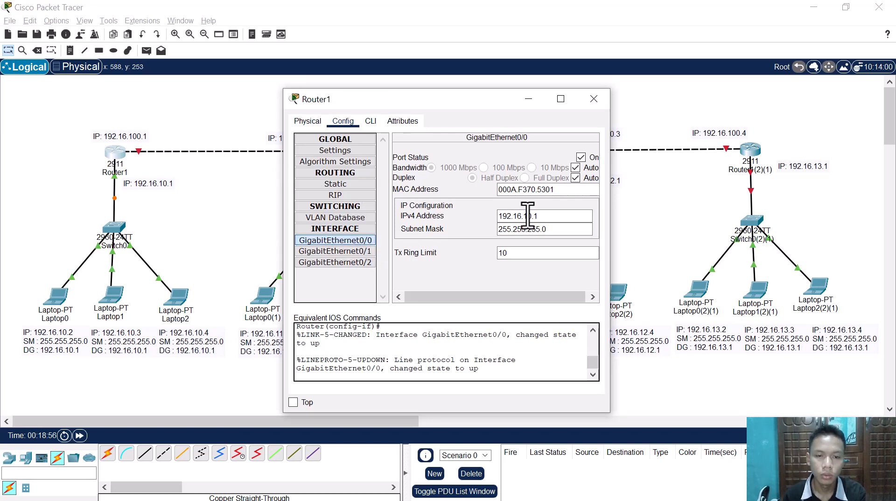
{"action": "left_click", "coordinate": [356, 252]}
{"action": "left_click", "coordinate": [140, 183]}
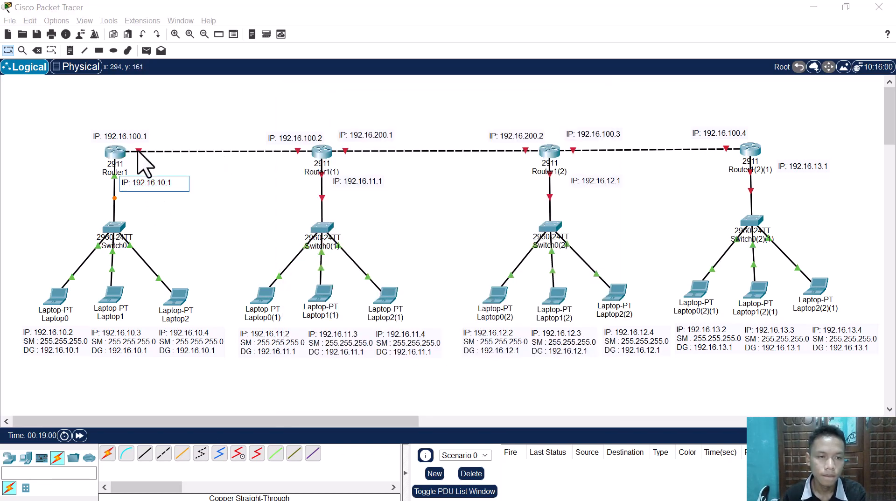
{"action": "left_click", "coordinate": [137, 150]}
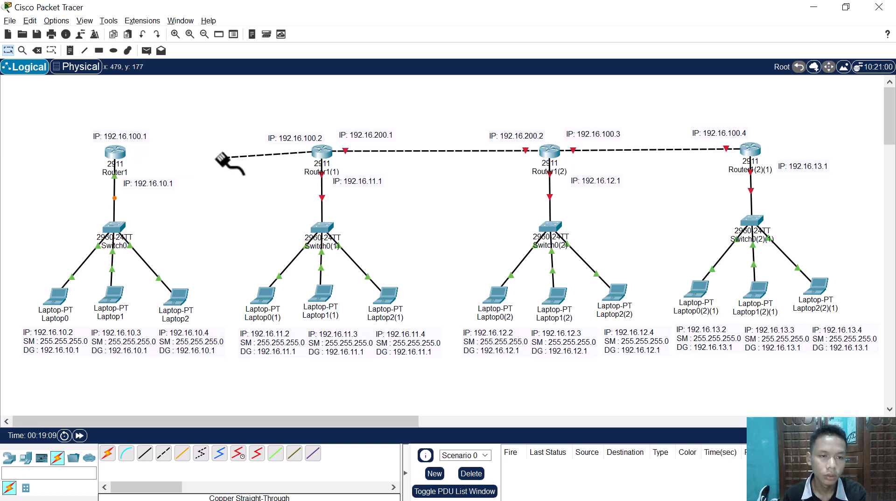
{"action": "left_click", "coordinate": [114, 156]}
{"action": "left_click", "coordinate": [166, 192]}
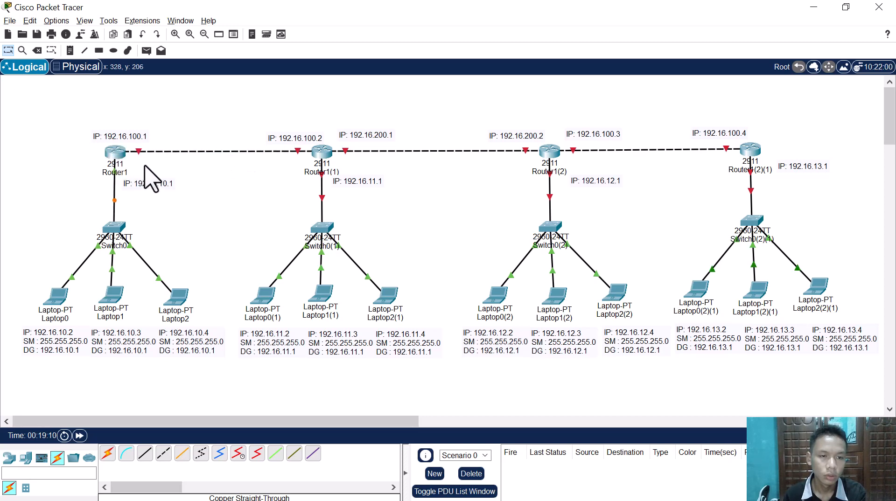
Step: Give Router1's GigabitEthernet0/1 IPv4 address 192.16.100.1 with subnet mask 255.255.255.0 and turn the port on
{"action": "left_click", "coordinate": [117, 155]}
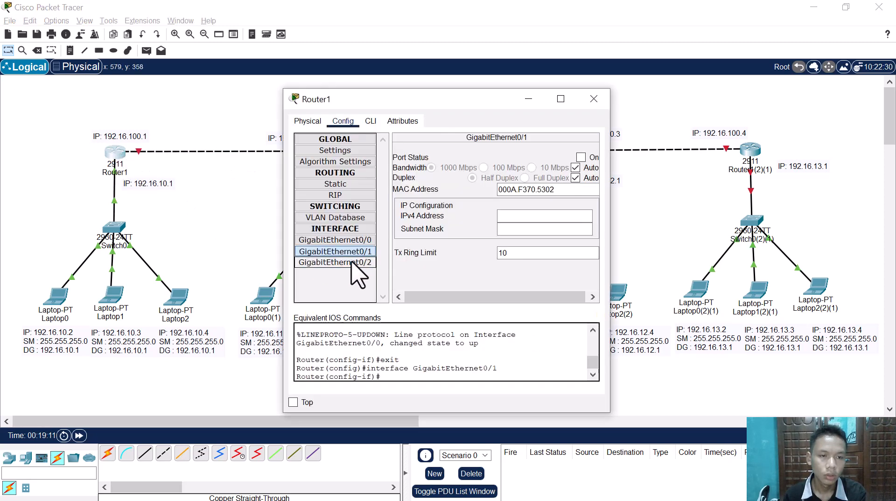
{"action": "left_click", "coordinate": [511, 216]}
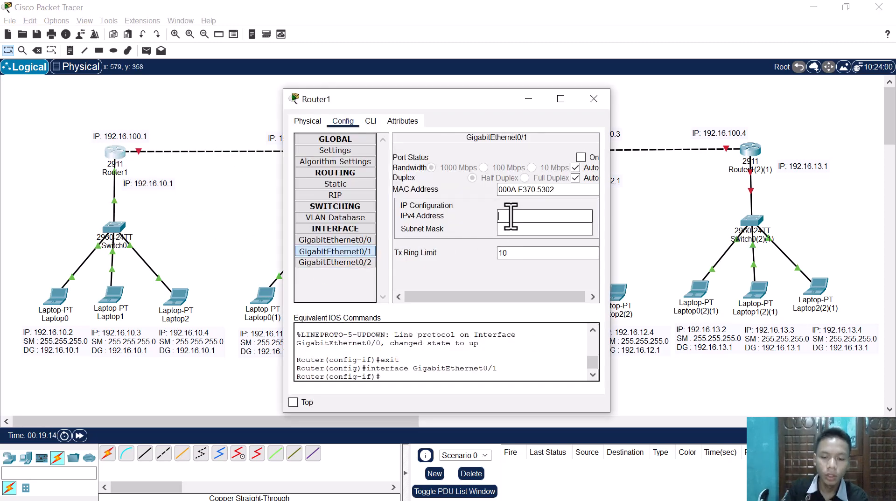
{"action": "type", "text": "192"}
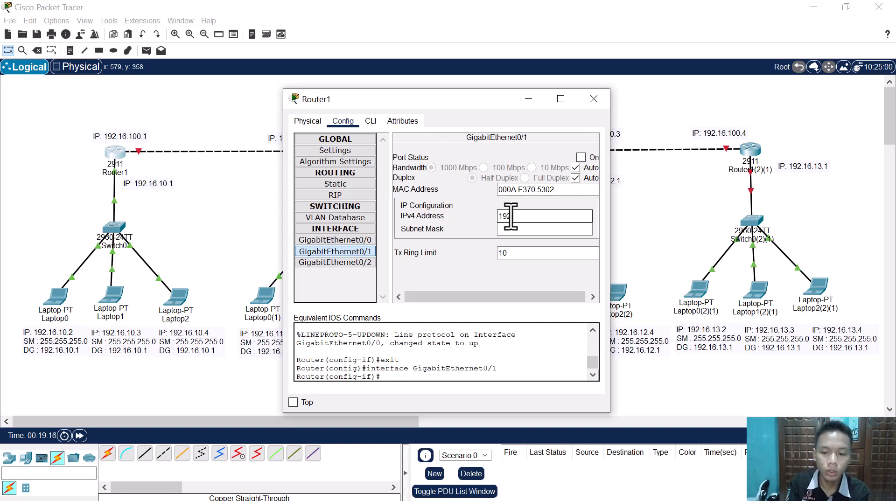
{"action": "type", "text": ".16.100.1"}
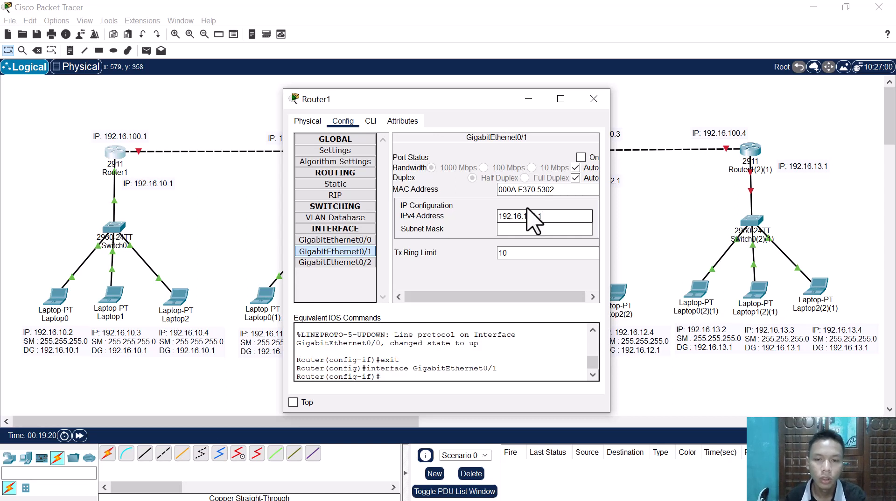
{"action": "left_click", "coordinate": [554, 232]}
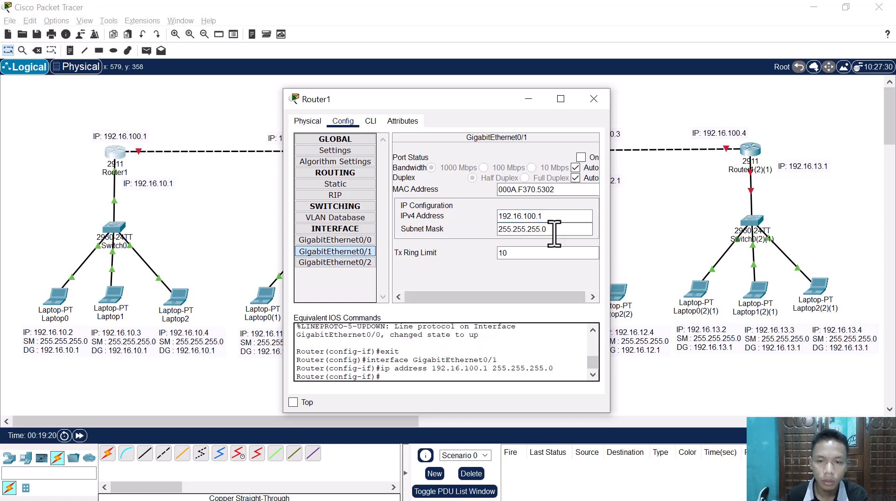
{"action": "left_click", "coordinate": [581, 157]}
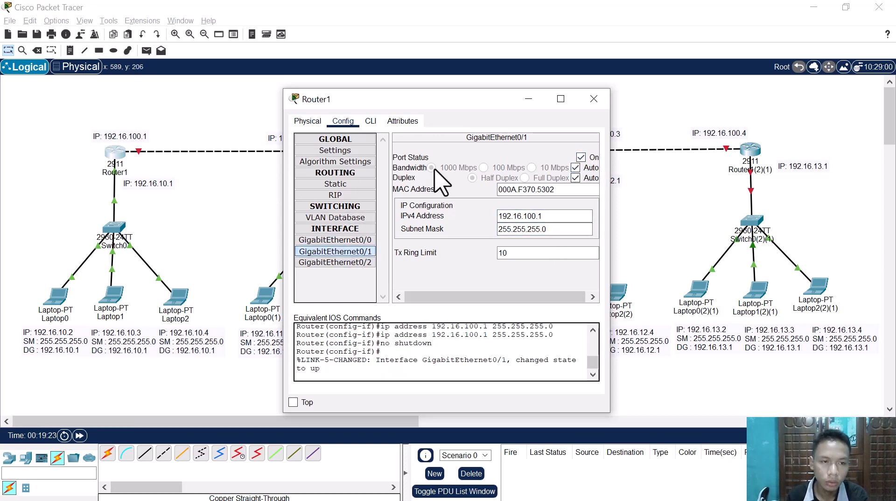
Step: Add 192.16.10.1, copied from the GigabitEthernet0/0 address, as a network in Router1's RIP routing
{"action": "left_click", "coordinate": [346, 192]}
{"action": "left_click_drag", "start_coordinate": [432, 108], "coordinate": [491, 170]}
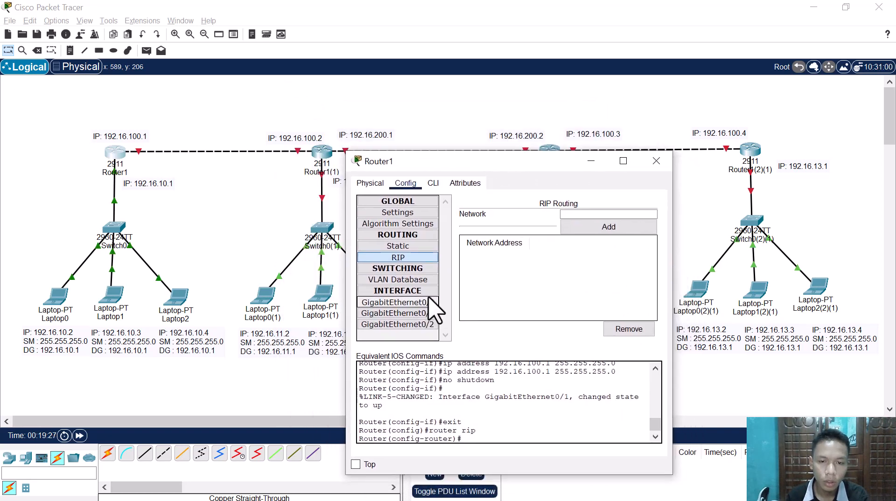
{"action": "left_click", "coordinate": [410, 302]}
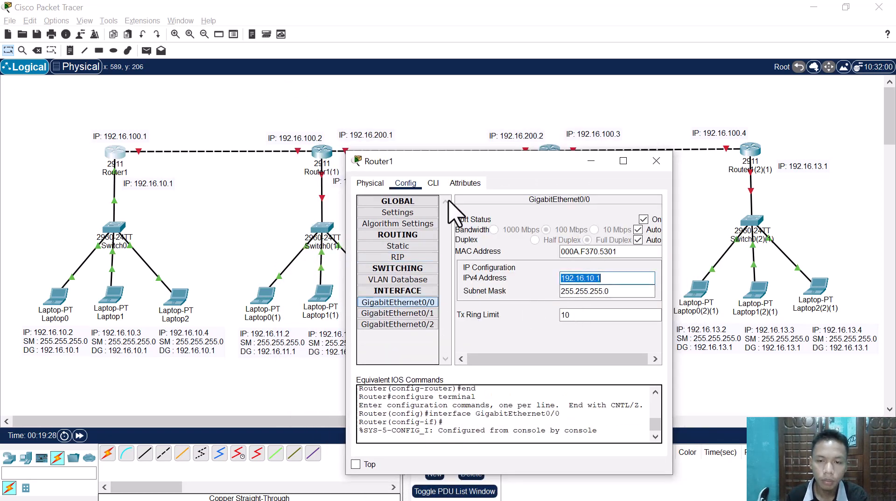
{"action": "left_click", "coordinate": [398, 258]}
{"action": "left_click", "coordinate": [593, 216]}
{"action": "type", "text": "192.16.10.1"}
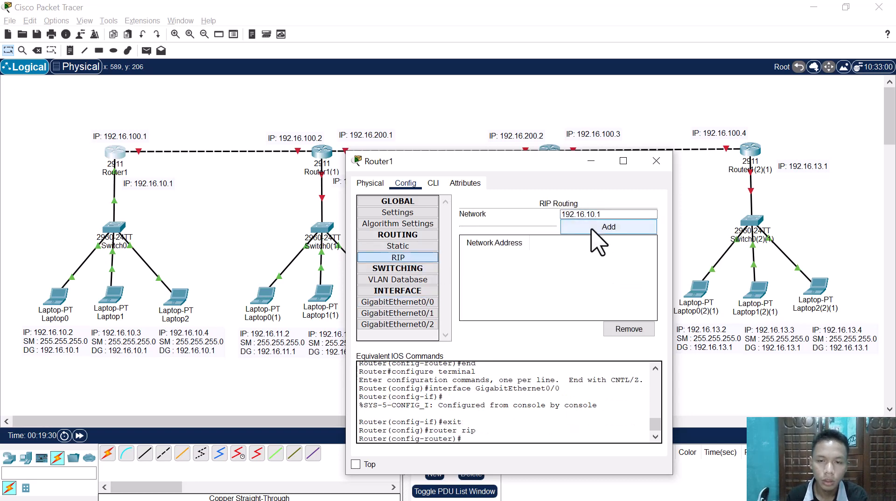
{"action": "left_click", "coordinate": [591, 229]}
Step: Add 192.16.100.1, copied from the GigabitEthernet0/1 address, as a network in Router1's RIP routing and leave its configuration
{"action": "left_click", "coordinate": [409, 312]}
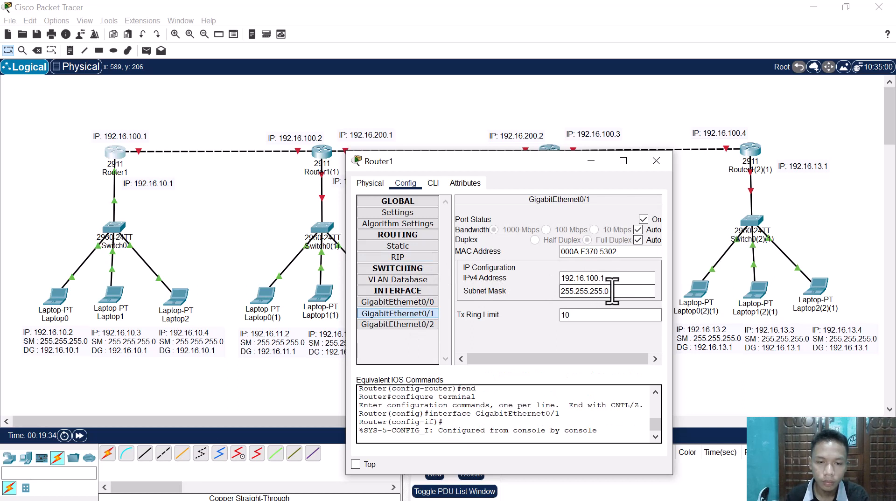
{"action": "left_click", "coordinate": [625, 279]}
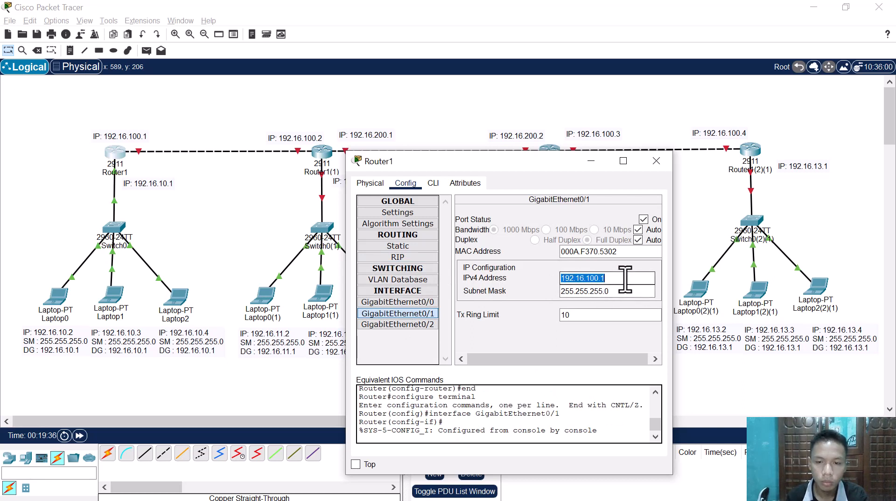
{"action": "left_click", "coordinate": [411, 258]}
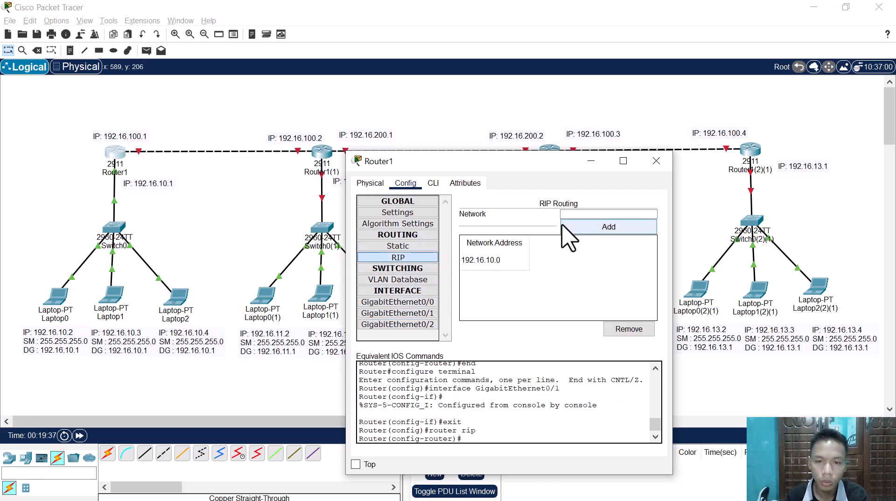
{"action": "left_click", "coordinate": [583, 215]}
{"action": "type", "text": "192.16.100.1"}
{"action": "left_click", "coordinate": [602, 227]}
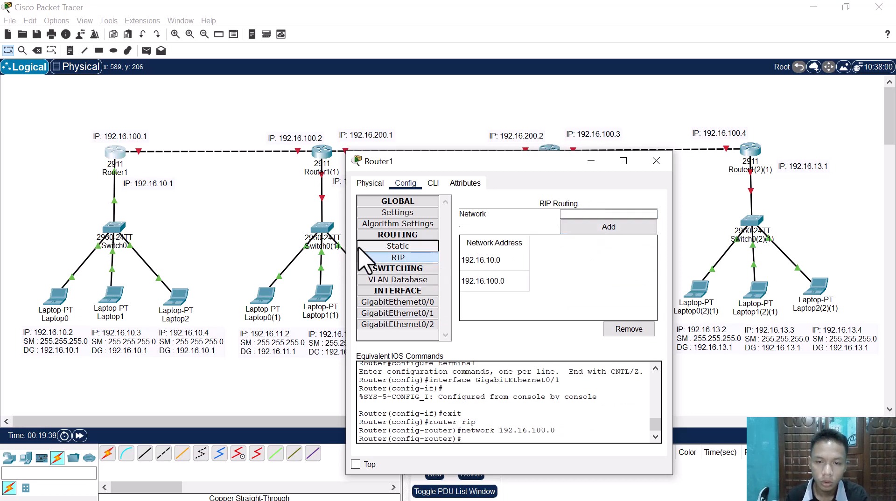
{"action": "left_click", "coordinate": [259, 220]}
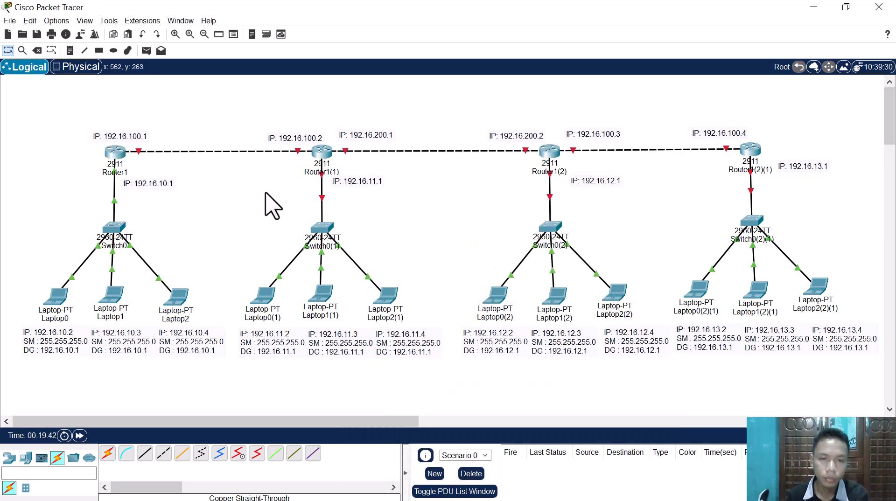
Step: Give Router1(1)'s GigabitEthernet0/0 the IPv4 address 192.16.11.1 with subnet mask 255.255.255.0 and turn the port on
{"action": "left_click", "coordinate": [327, 165]}
{"action": "left_click_drag", "start_coordinate": [492, 89], "coordinate": [655, 102]}
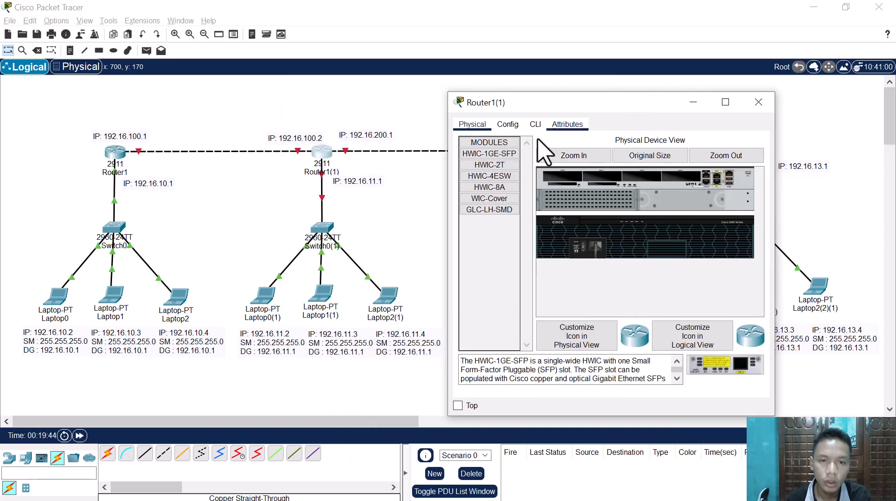
{"action": "left_click", "coordinate": [508, 125]}
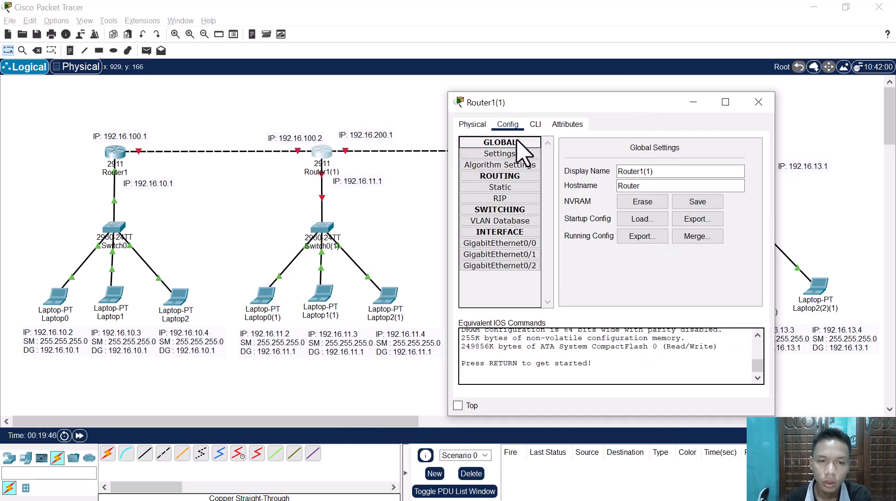
{"action": "left_click", "coordinate": [513, 244]}
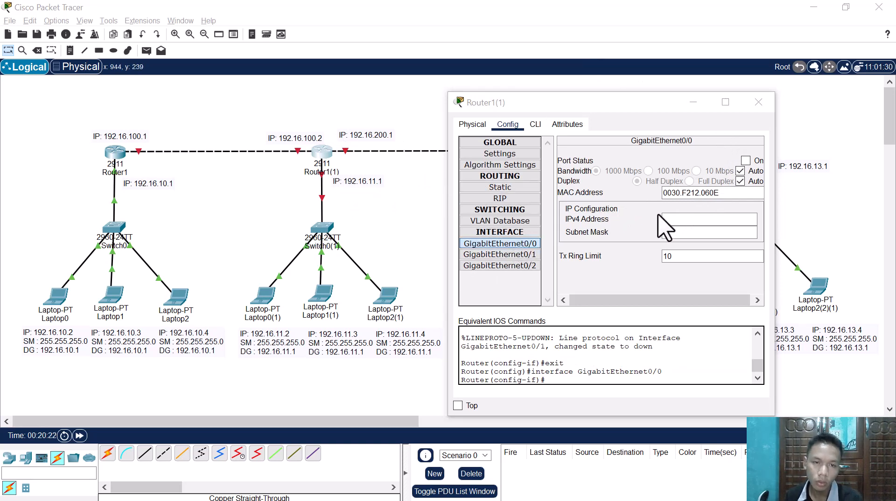
{"action": "left_click", "coordinate": [696, 220]}
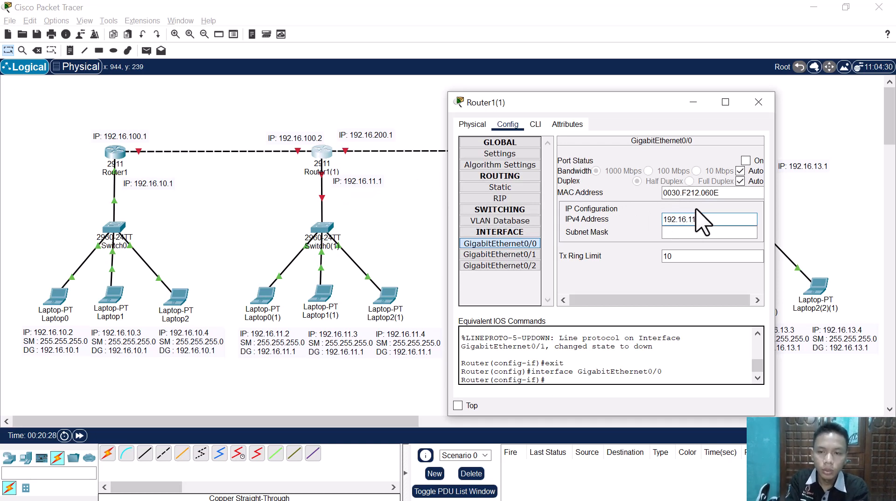
{"action": "type", "text": "192.16.11.1"}
{"action": "left_click", "coordinate": [724, 232]}
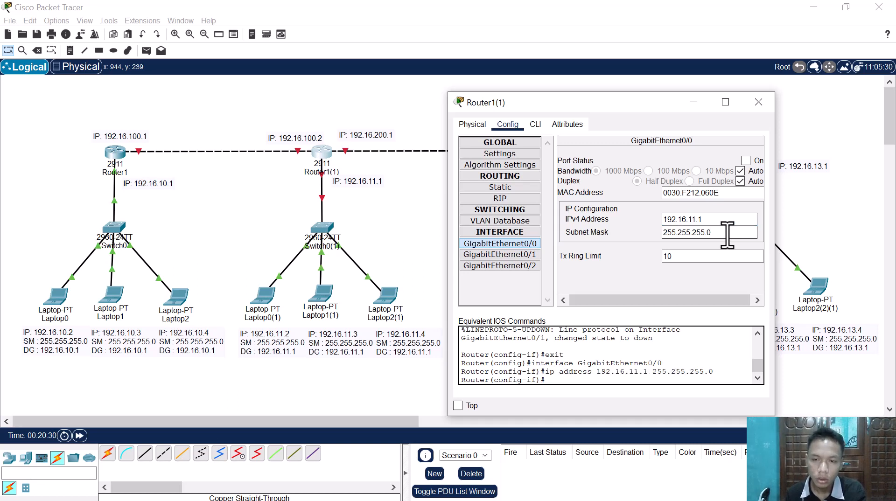
{"action": "left_click", "coordinate": [745, 160]}
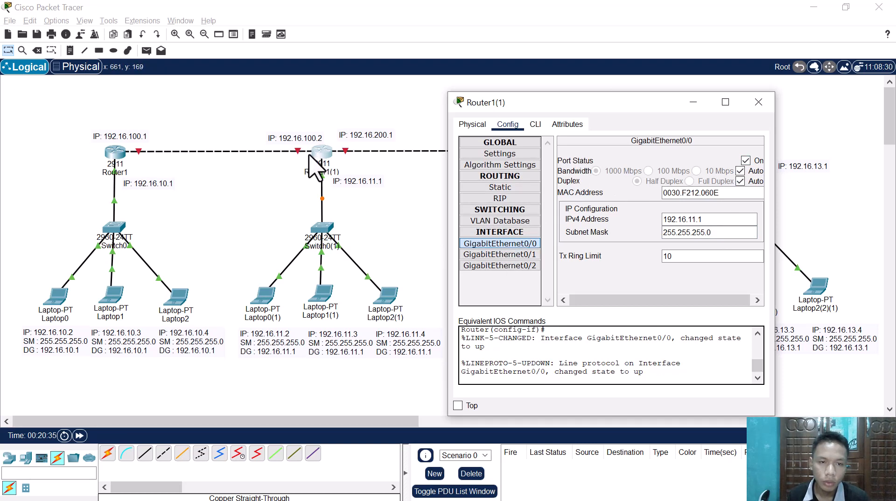
Step: Give Router1(1)'s GigabitEthernet0/1 the IPv4 address 192.16.100.2 with subnet mask 255.255.255.0 and turn the port on
{"action": "left_click", "coordinate": [522, 255]}
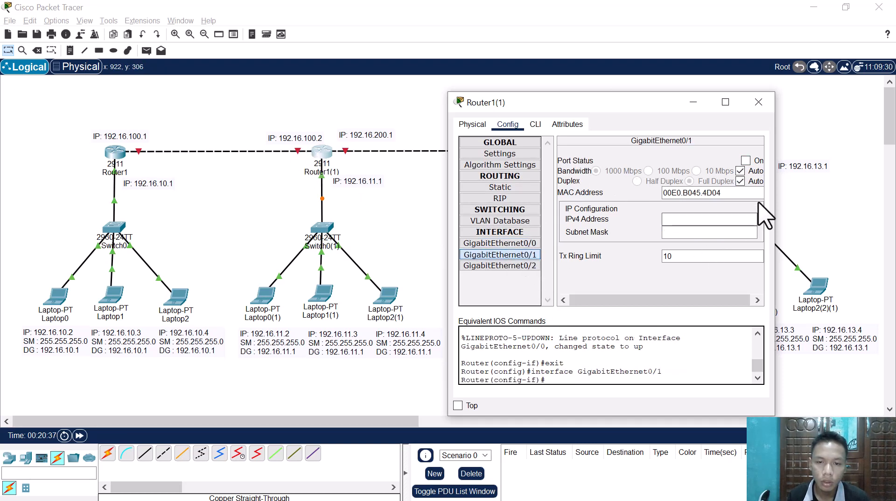
{"action": "left_click", "coordinate": [694, 219]}
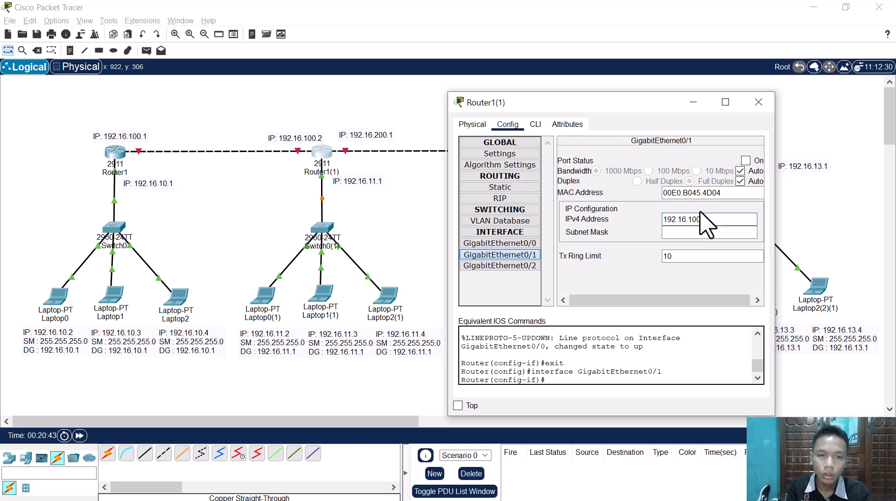
{"action": "type", "text": "192.16.100.1"}
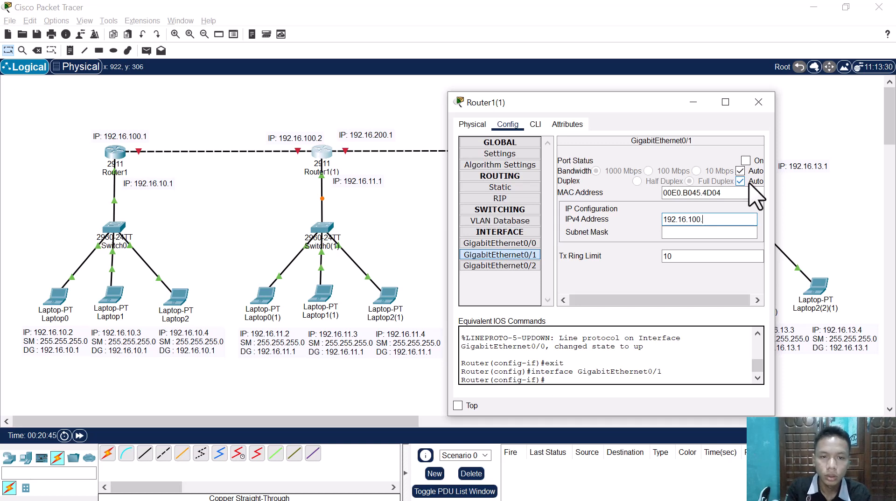
{"action": "type", "text": "2"}
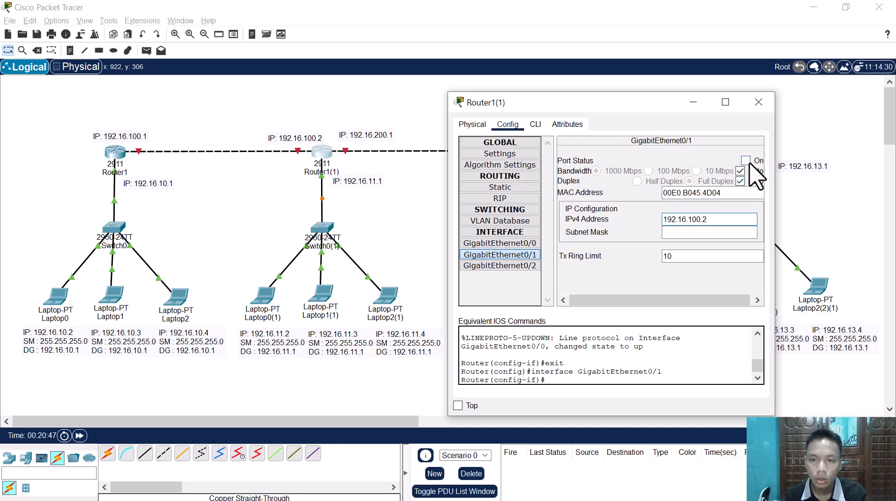
{"action": "left_click", "coordinate": [746, 160]}
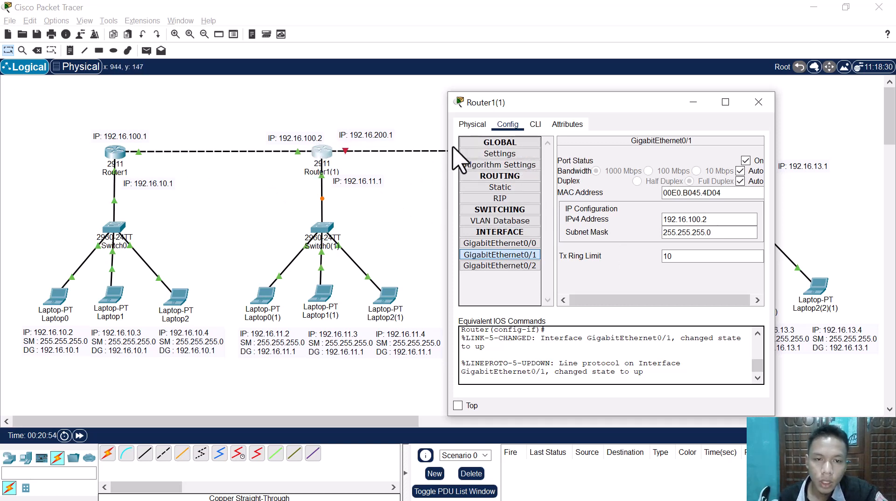
Step: Turn on Router1(1)'s GigabitEthernet0/2 port and give it the IPv4 address 192.16.200.1 with subnet mask 255.255.255.0
{"action": "left_click", "coordinate": [512, 265]}
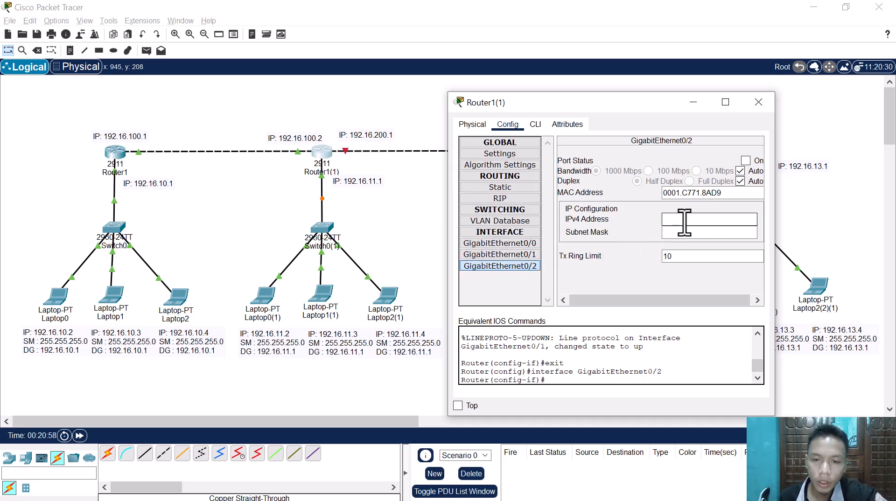
{"action": "left_click", "coordinate": [745, 160]}
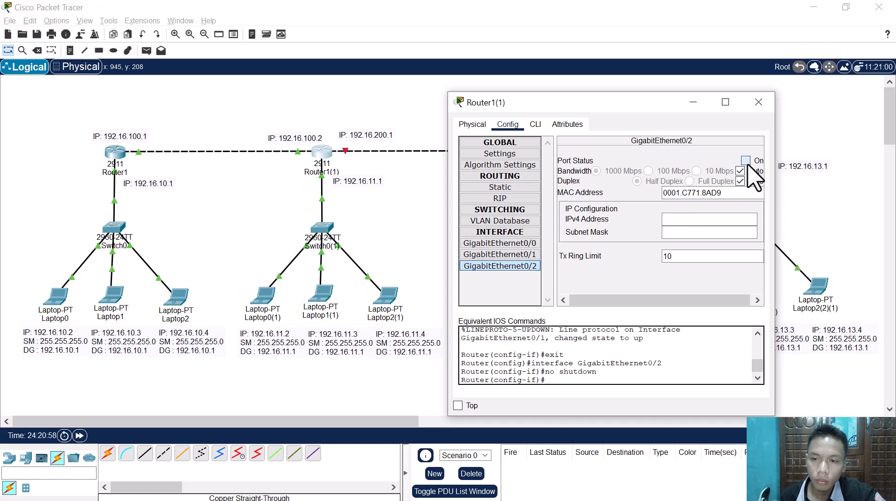
{"action": "left_click", "coordinate": [708, 220]}
{"action": "type", "text": "192.16.100.1"}
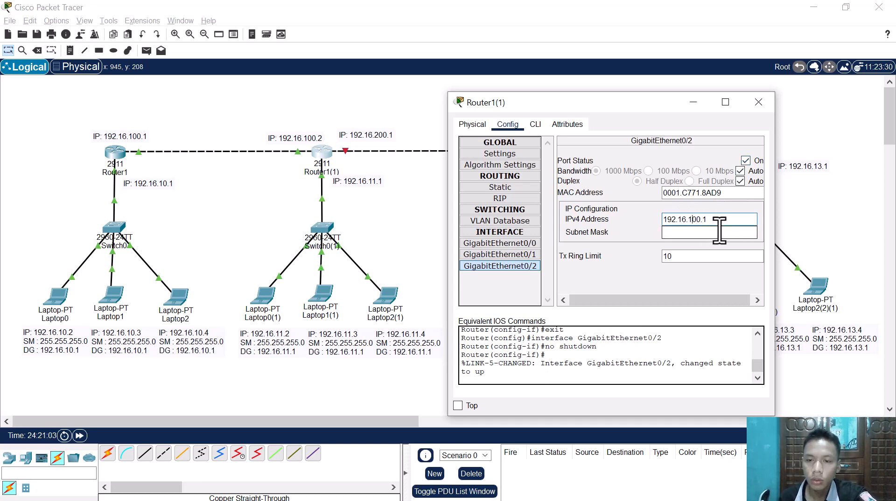
{"action": "key", "text": "BackSpace"}
{"action": "type", "text": "2"}
{"action": "left_click", "coordinate": [708, 233]}
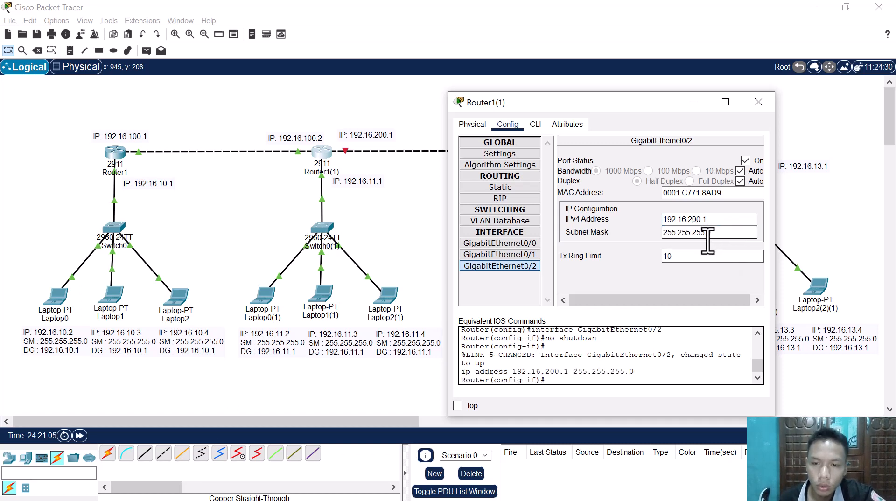
{"action": "key", "text": "Return"}
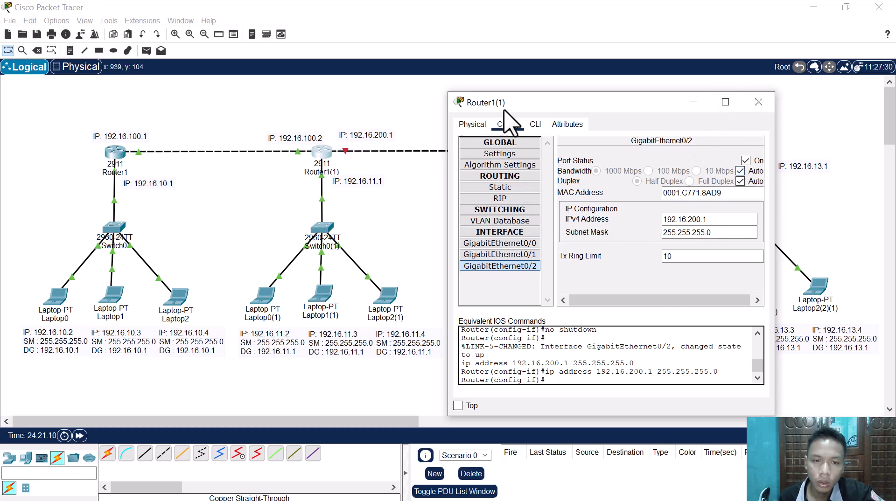
Step: Add 192.16.11.1, copied from the GigabitEthernet0/0 address, as a network in Router1(1)'s RIP routing
{"action": "left_click_drag", "start_coordinate": [496, 111], "coordinate": [455, 198]}
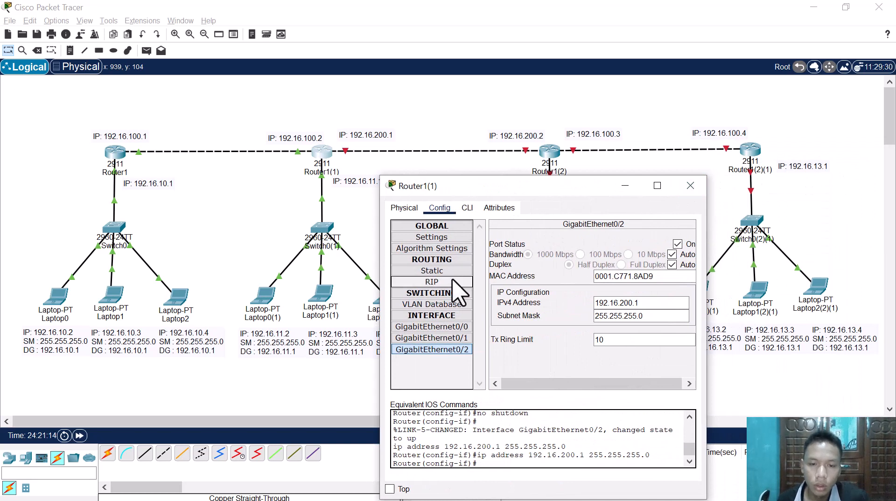
{"action": "left_click", "coordinate": [434, 282]}
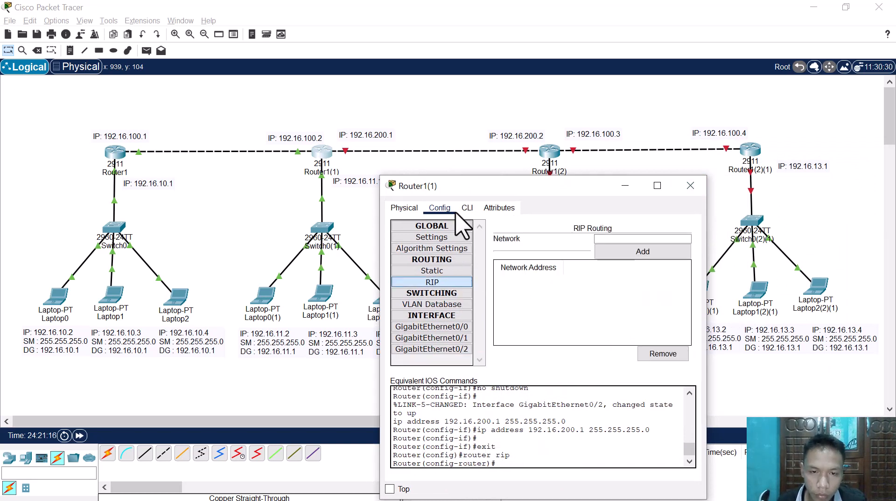
{"action": "left_click_drag", "start_coordinate": [452, 184], "coordinate": [509, 163]}
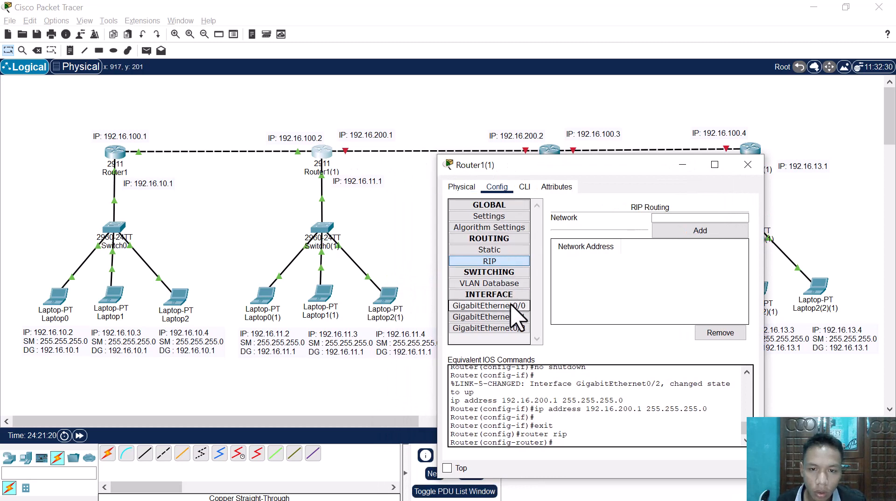
{"action": "left_click", "coordinate": [489, 305]}
{"action": "left_click_drag", "start_coordinate": [692, 282], "coordinate": [654, 282]}
{"action": "key", "text": "ctrl+c"}
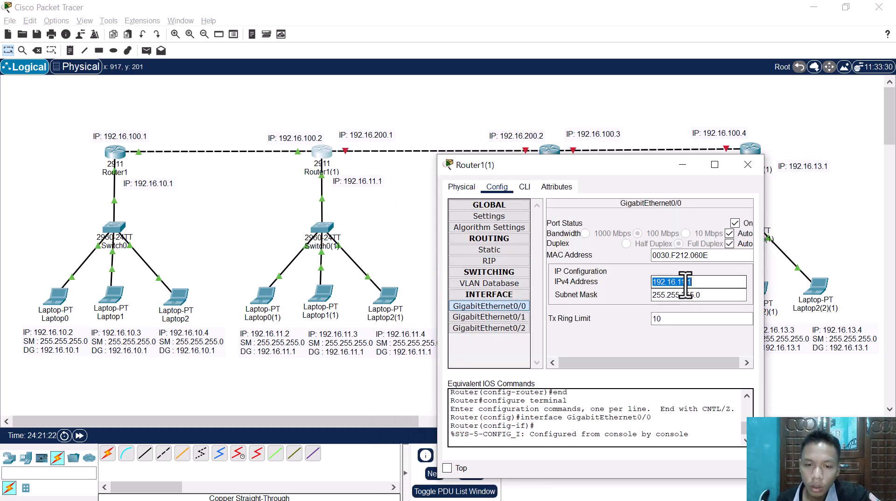
{"action": "left_click", "coordinate": [483, 262]}
{"action": "key", "text": "ctrl+v"}
{"action": "left_click", "coordinate": [674, 232]}
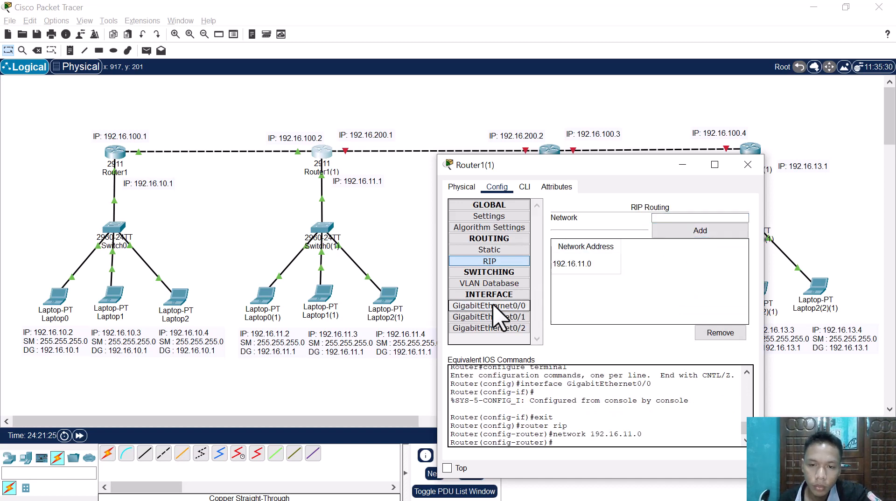
Step: Add 192.16.100.2, copied from the GigabitEthernet0/1 address, as a network in Router1(1)'s RIP routing
{"action": "left_click", "coordinate": [495, 306]}
{"action": "left_click", "coordinate": [496, 316]}
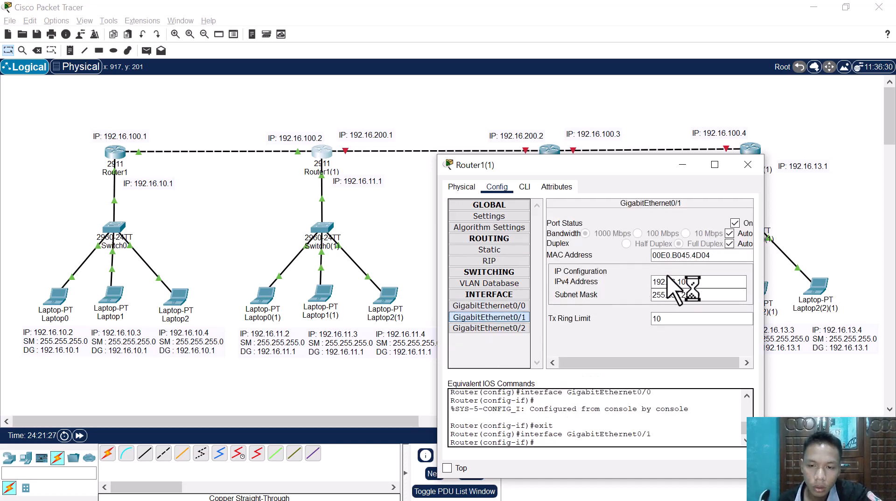
{"action": "left_click_drag", "start_coordinate": [698, 282], "coordinate": [634, 283]}
{"action": "key", "text": "ctrl+c"}
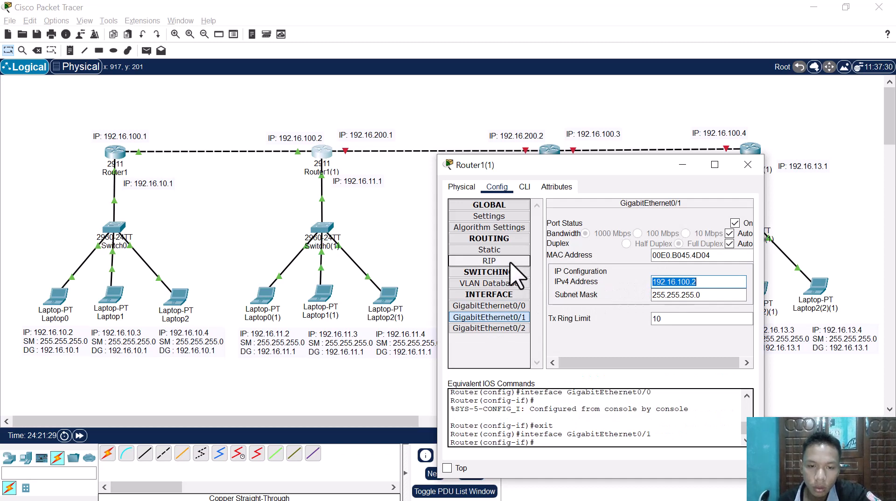
{"action": "left_click", "coordinate": [495, 261]}
{"action": "left_click", "coordinate": [698, 218]}
{"action": "key", "text": "ctrl+v"}
{"action": "left_click", "coordinate": [700, 230]}
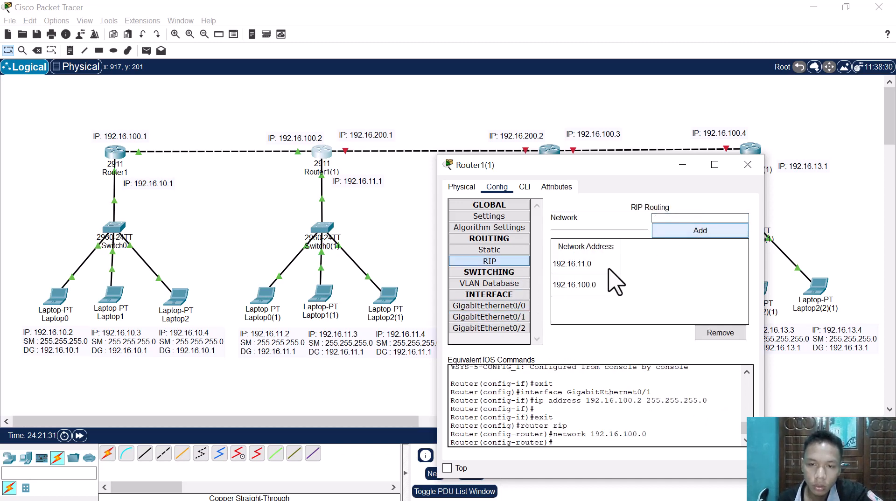
Step: Add 192.16.200.1, copied from the GigabitEthernet0/2 address, as a network in Router1(1)'s RIP routing and leave its configuration
{"action": "left_click", "coordinate": [503, 321]}
{"action": "left_click", "coordinate": [506, 329]}
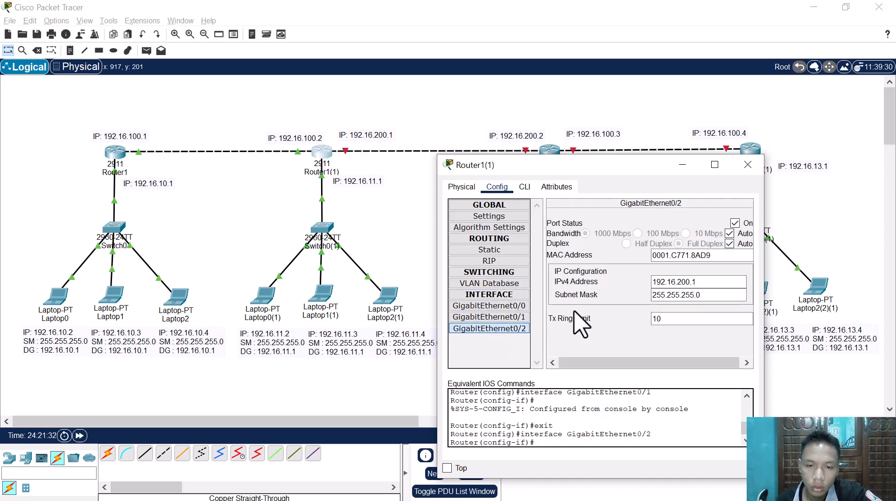
{"action": "left_click", "coordinate": [490, 261]}
{"action": "left_click", "coordinate": [693, 216]}
{"action": "type", "text": "192.16.200.1"}
{"action": "left_click", "coordinate": [687, 234]}
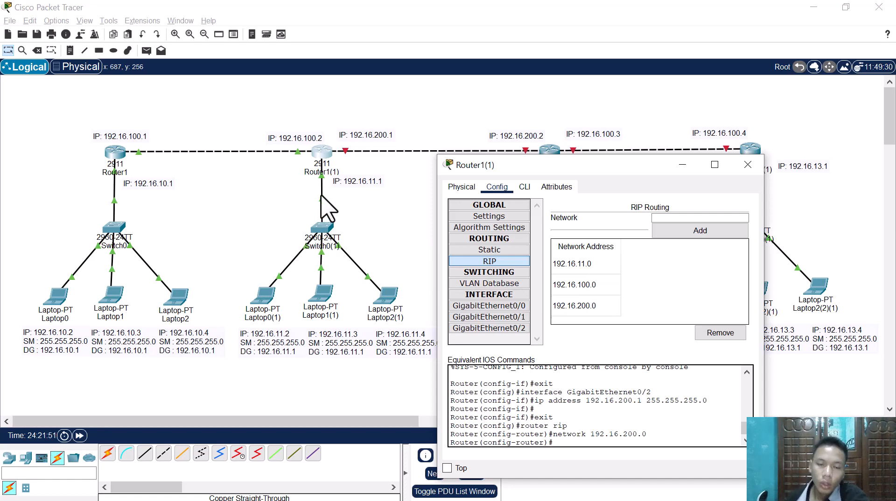
{"action": "left_click", "coordinate": [245, 187]}
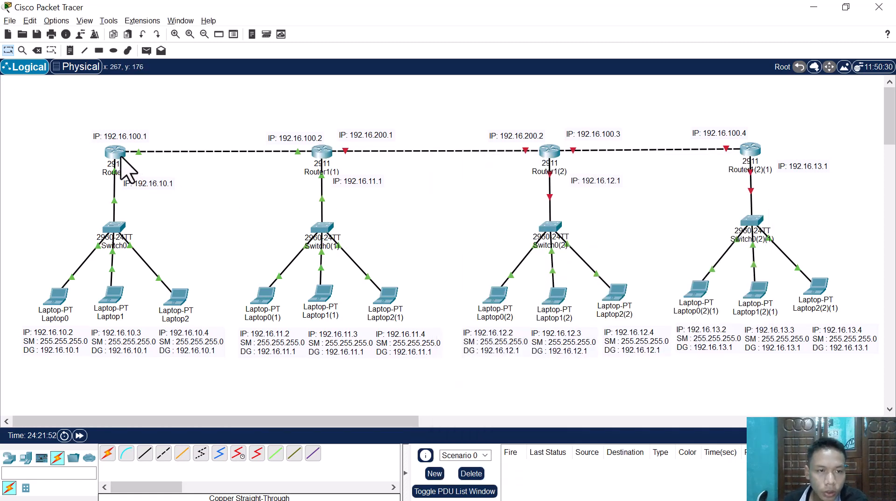
Step: Check Router1's configuration again and select Router1 together with its 192.16.100.1 label in the topology
{"action": "left_click", "coordinate": [116, 154]}
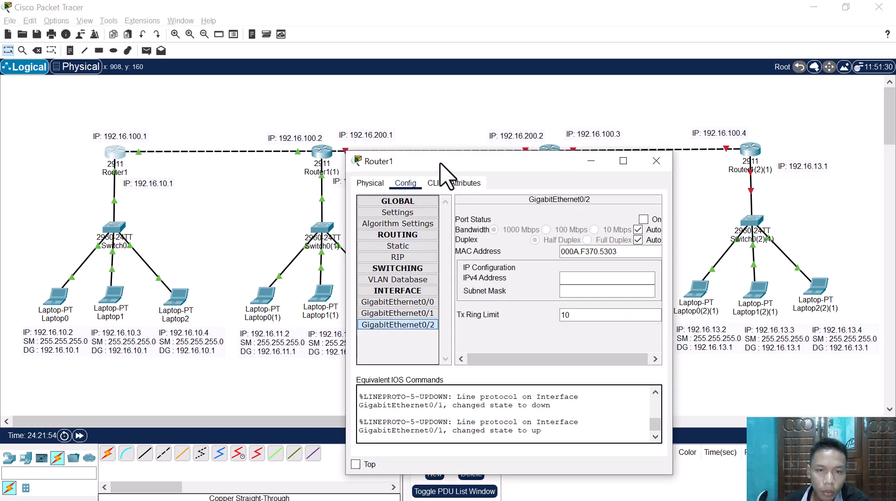
{"action": "left_click_drag", "start_coordinate": [440, 163], "coordinate": [448, 167]}
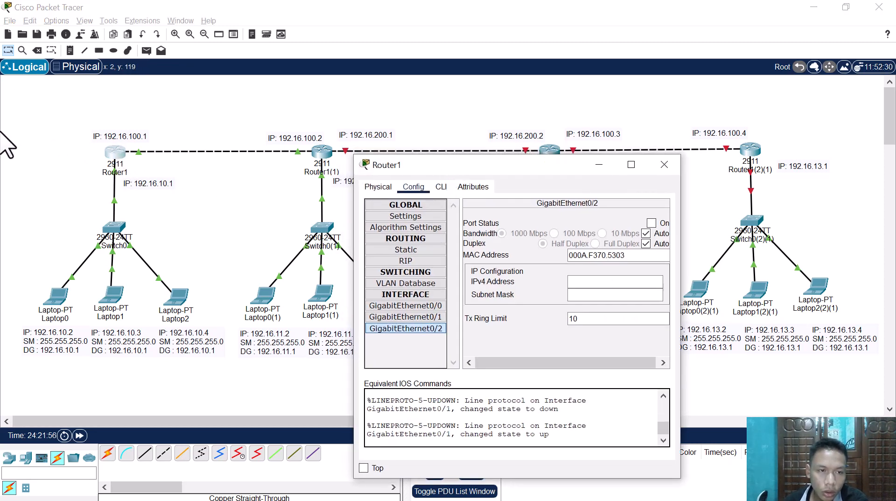
{"action": "left_click_drag", "start_coordinate": [11, 126], "coordinate": [149, 168]}
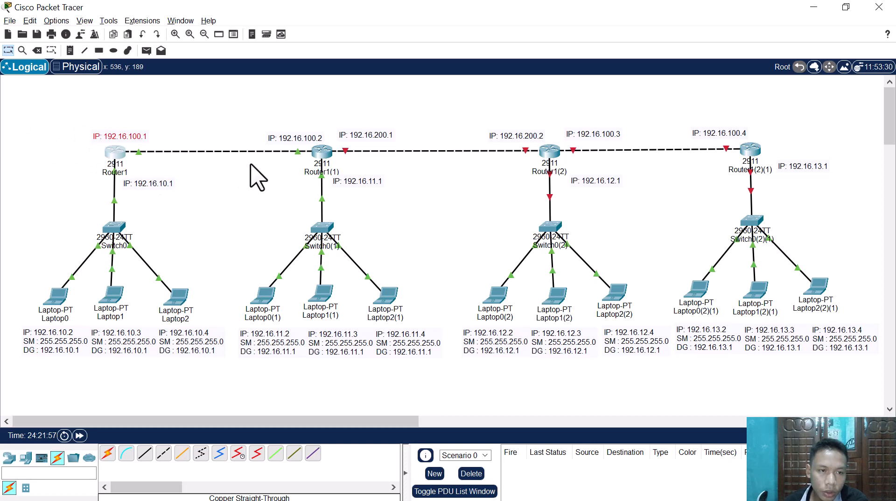
Step: Examine the IP labels on the links between the four routers, highlighting each router with its neighbouring addresses
{"action": "left_click_drag", "start_coordinate": [248, 108], "coordinate": [290, 127]}
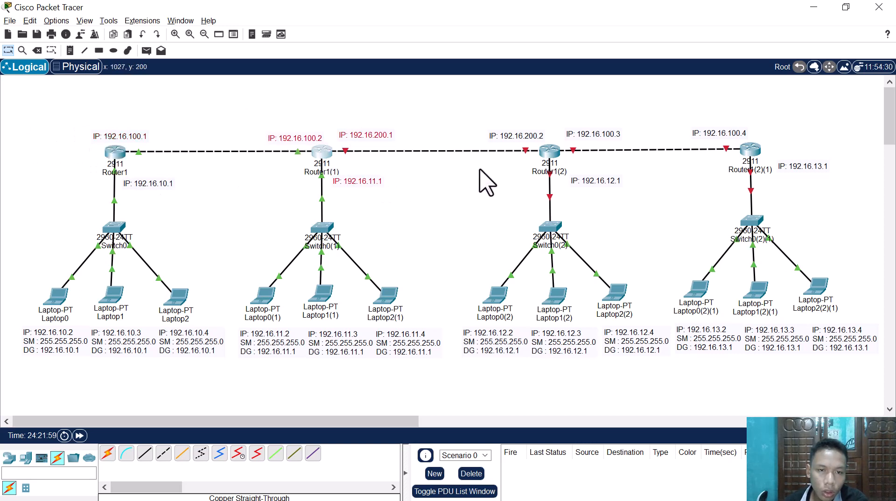
{"action": "left_click_drag", "start_coordinate": [352, 105], "coordinate": [520, 148]}
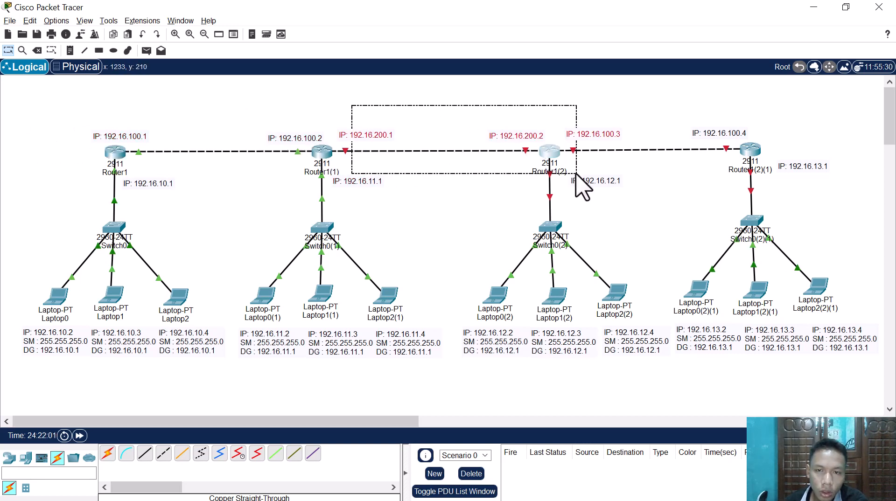
{"action": "left_click", "coordinate": [588, 169]}
{"action": "left_click_drag", "start_coordinate": [572, 93], "coordinate": [786, 182]}
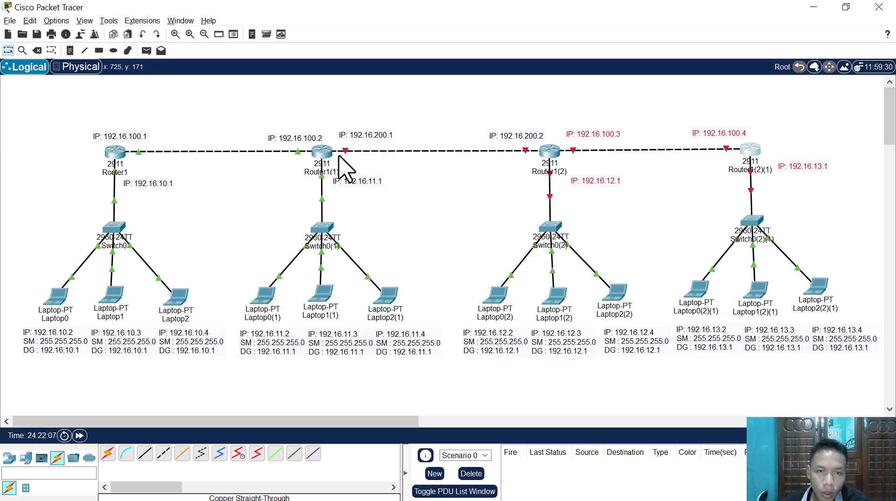
{"action": "left_click_drag", "start_coordinate": [329, 121], "coordinate": [342, 128]}
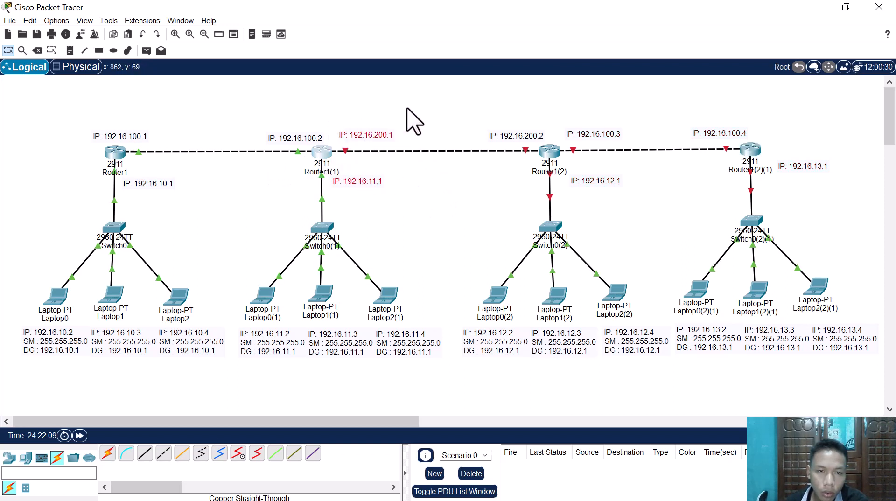
{"action": "left_click_drag", "start_coordinate": [438, 107], "coordinate": [544, 180]}
{"action": "left_click_drag", "start_coordinate": [577, 117], "coordinate": [626, 186]}
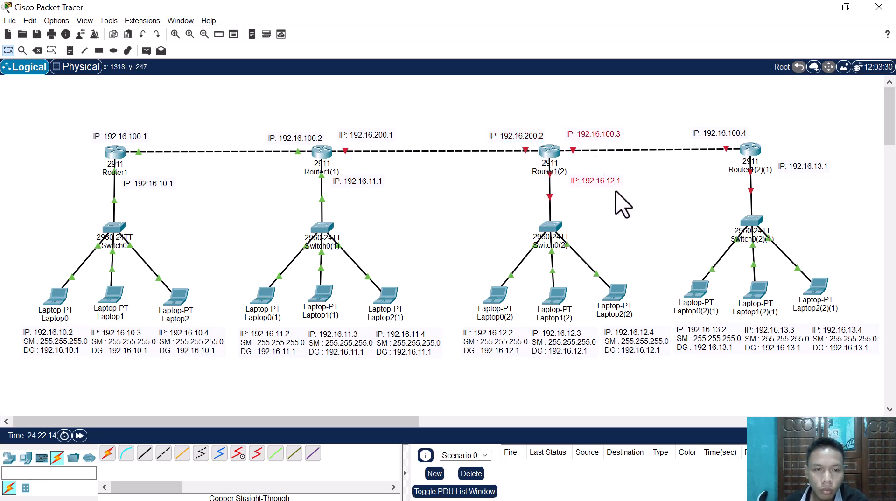
{"action": "left_click", "coordinate": [255, 186]}
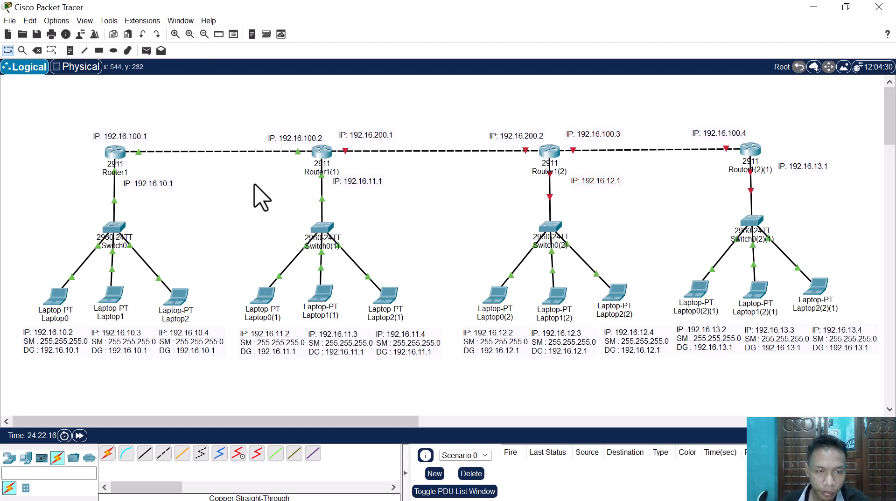
Step: Add 192.16.200.1 as a network in Router1's RIP routing and leave its configuration
{"action": "left_click", "coordinate": [115, 151]}
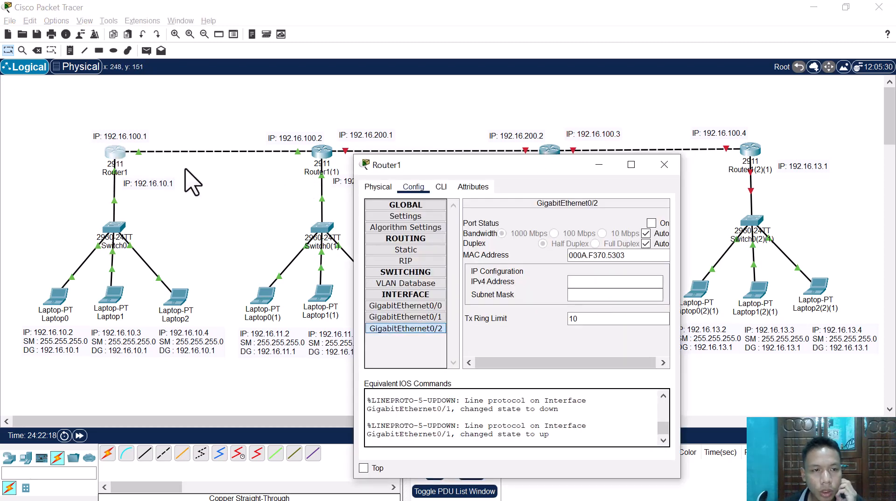
{"action": "left_click", "coordinate": [406, 261]}
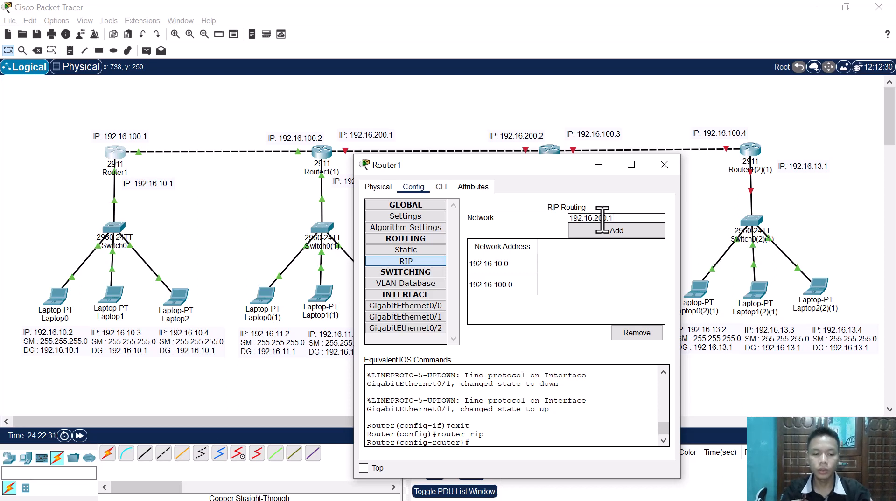
{"action": "left_click", "coordinate": [602, 231]}
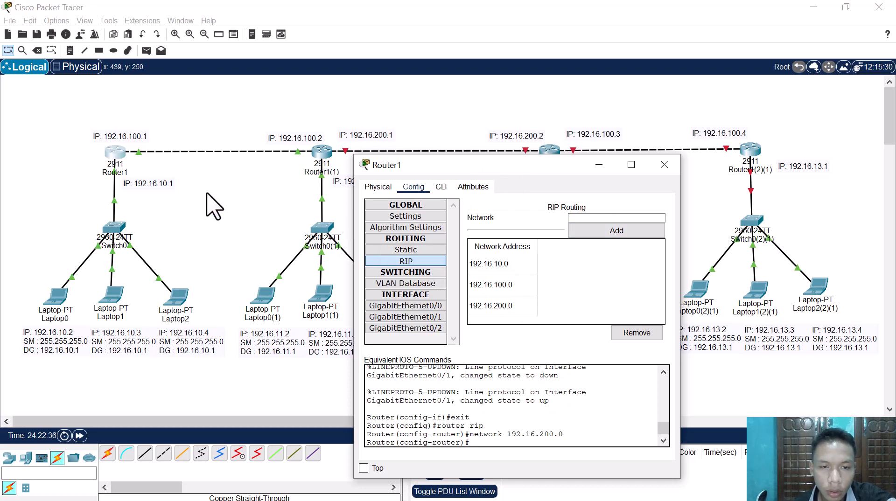
{"action": "left_click", "coordinate": [213, 206]}
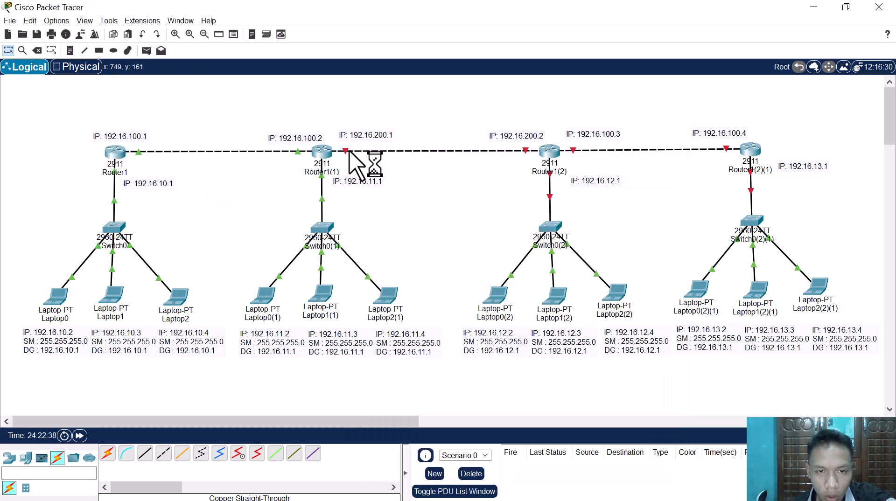
Step: Turn on GigabitEthernet0/0 of Router1(2) and set its IPv4 address to 192.16.12.1 with subnet mask 255.255.255.0
{"action": "left_click", "coordinate": [550, 155]}
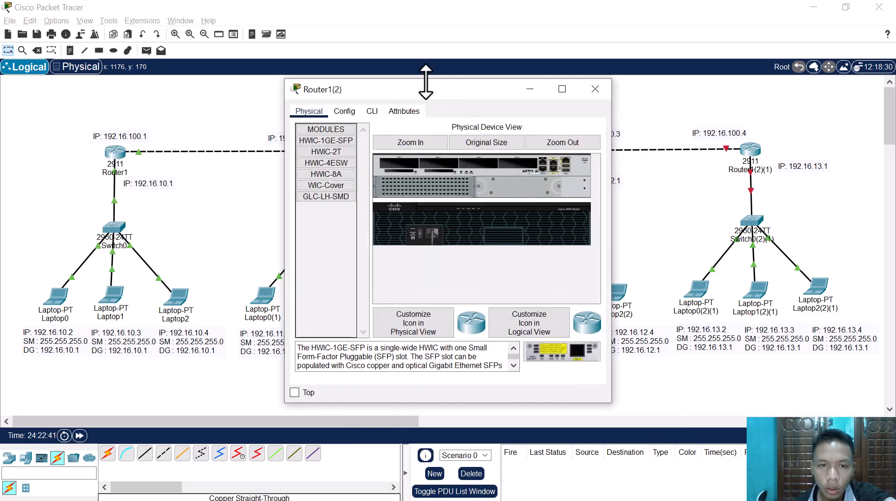
{"action": "left_click_drag", "start_coordinate": [463, 87], "coordinate": [543, 201]}
{"action": "left_click", "coordinate": [459, 231]}
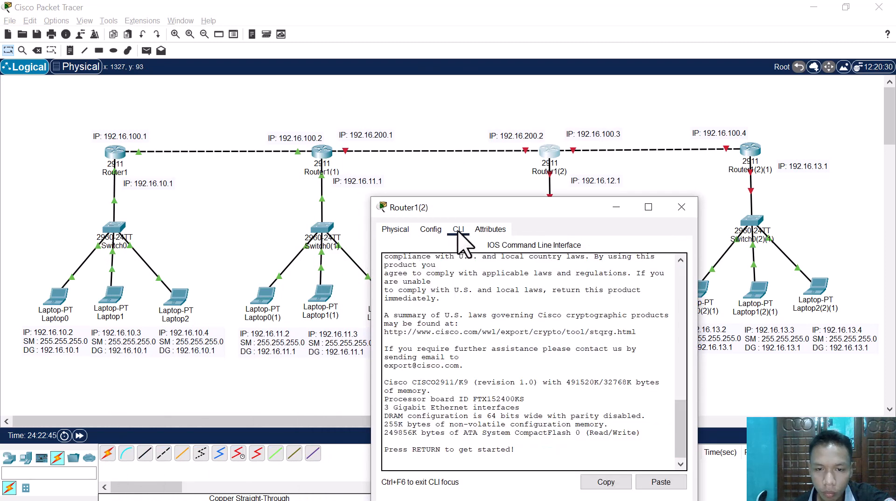
{"action": "left_click", "coordinate": [430, 230]}
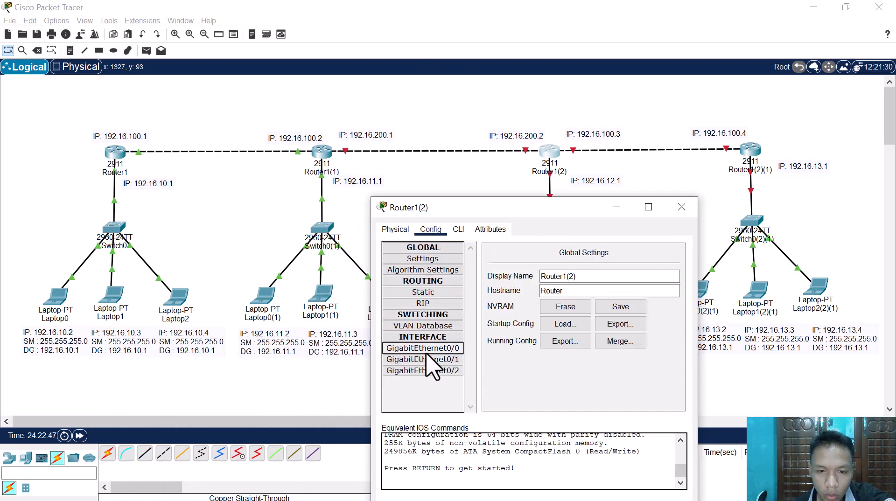
{"action": "left_click", "coordinate": [426, 351]}
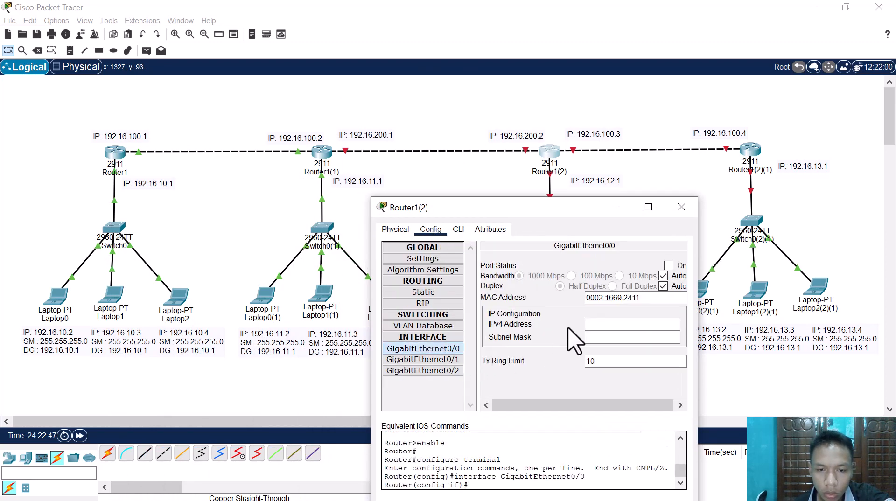
{"action": "left_click", "coordinate": [669, 266]}
{"action": "left_click", "coordinate": [645, 324]}
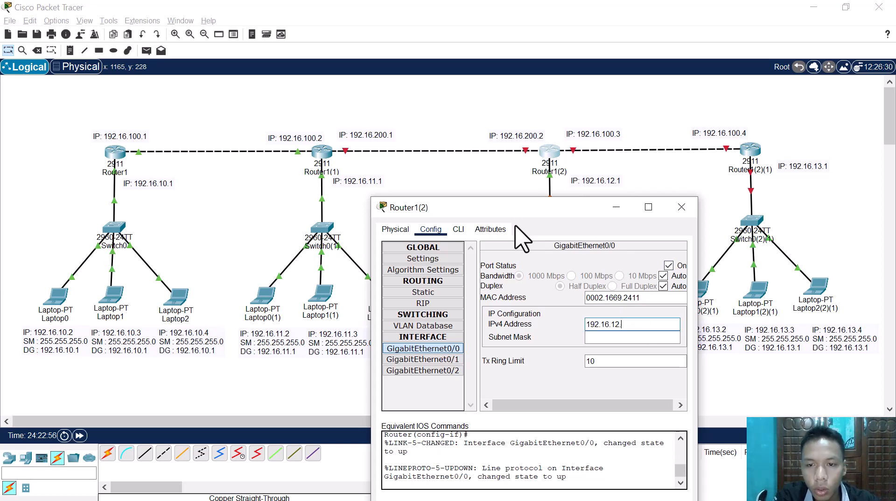
{"action": "key", "text": "ctrl+a"}
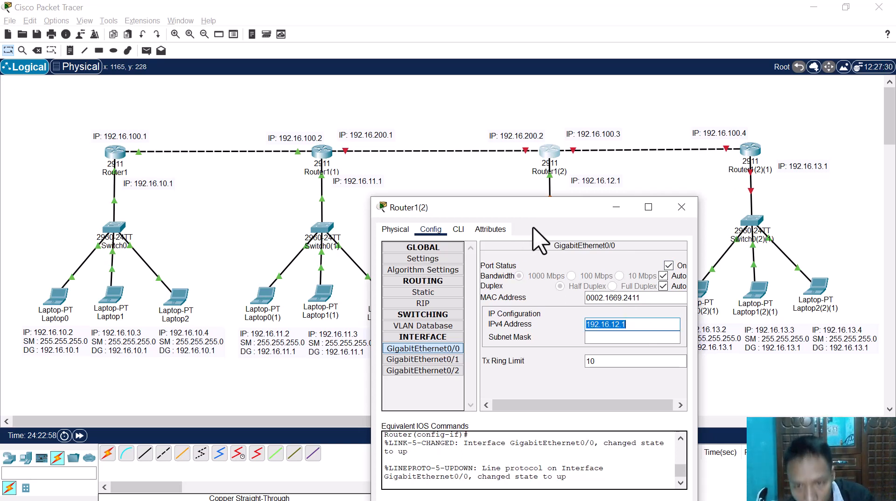
{"action": "left_click", "coordinate": [631, 338]}
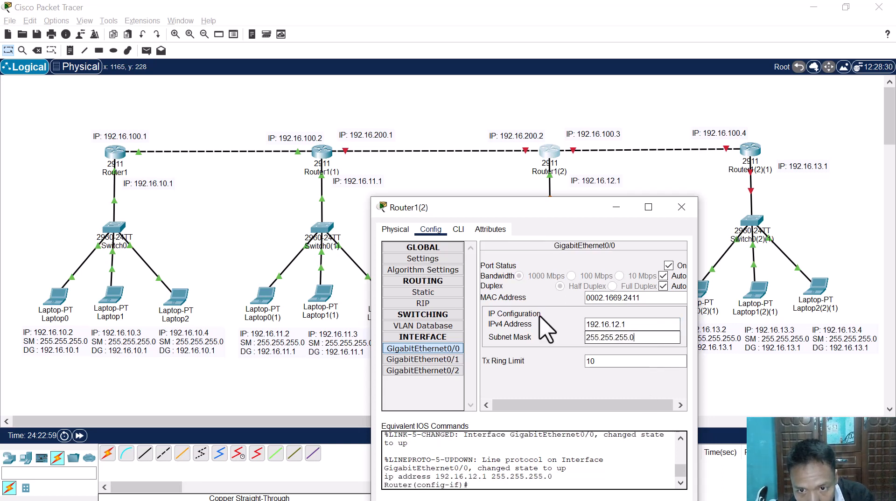
Step: Set Router1(2)'s GigabitEthernet0/1 to IPv4 address 192.16.200.2 with mask 255.255.255.0 and turn the port on
{"action": "left_click", "coordinate": [423, 360]}
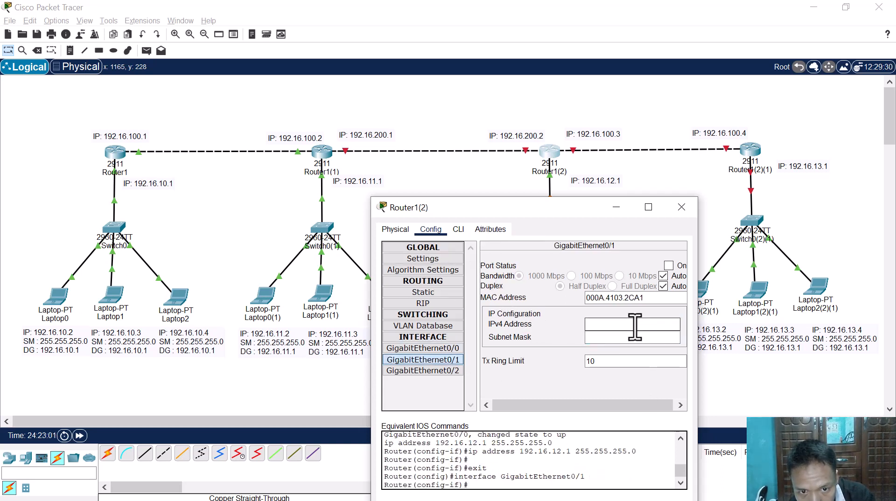
{"action": "type", "text": "192.16.12.1"}
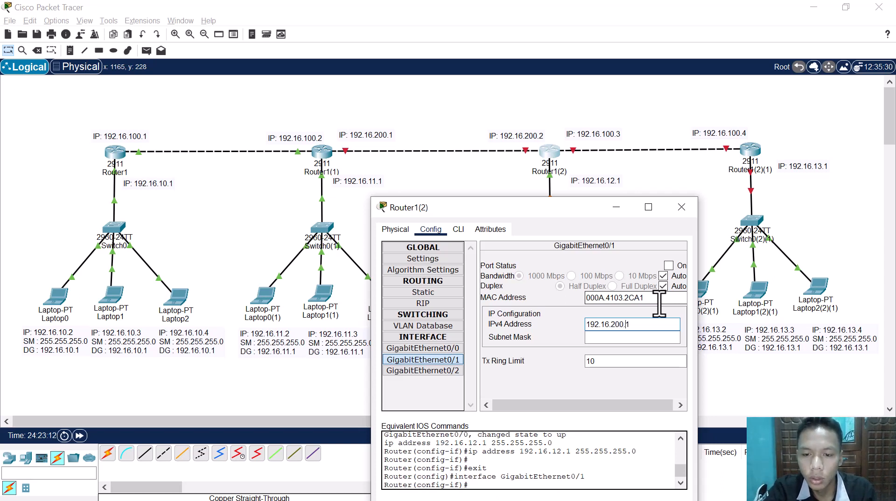
{"action": "left_click", "coordinate": [669, 266]}
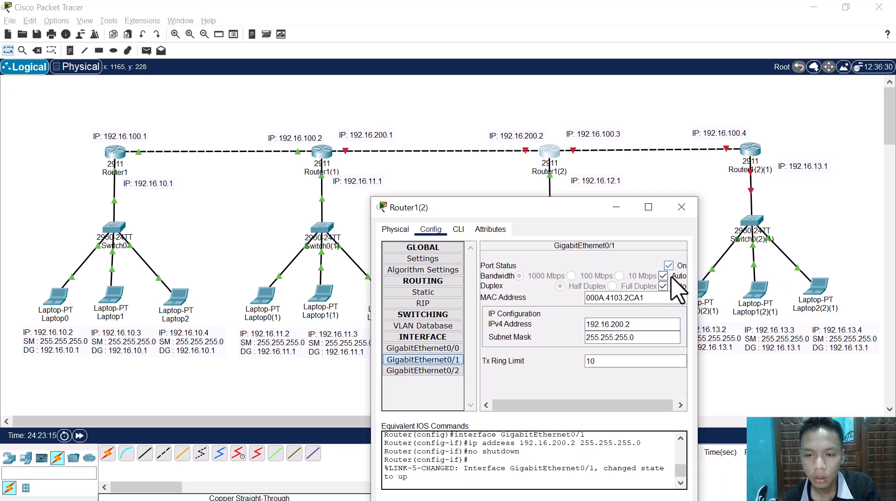
Step: Set Router1(2)'s GigabitEthernet0/2 to IPv4 address 192.16.100.3 with mask 255.255.255.0 and turn the port on
{"action": "left_click", "coordinate": [438, 372]}
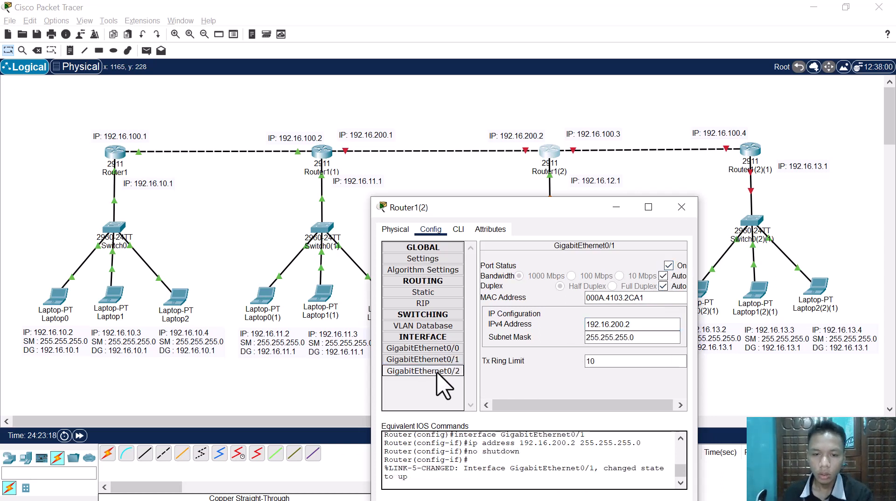
{"action": "left_click", "coordinate": [622, 324]}
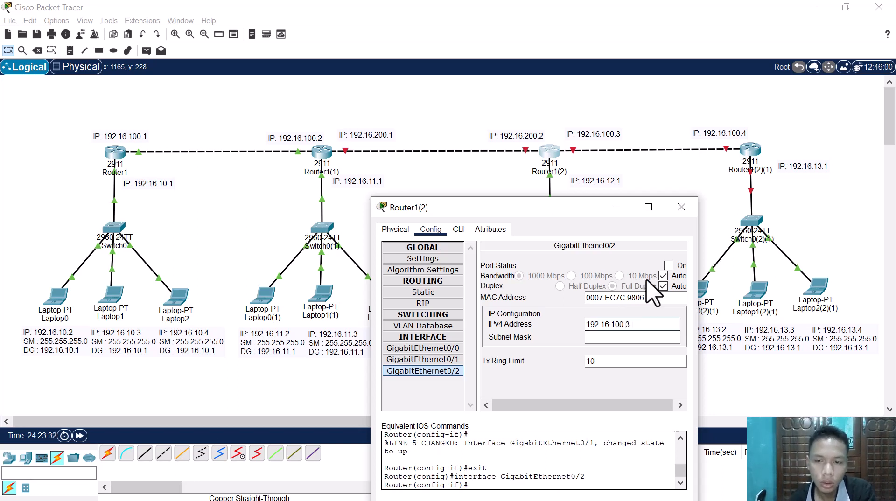
{"action": "left_click", "coordinate": [669, 266]}
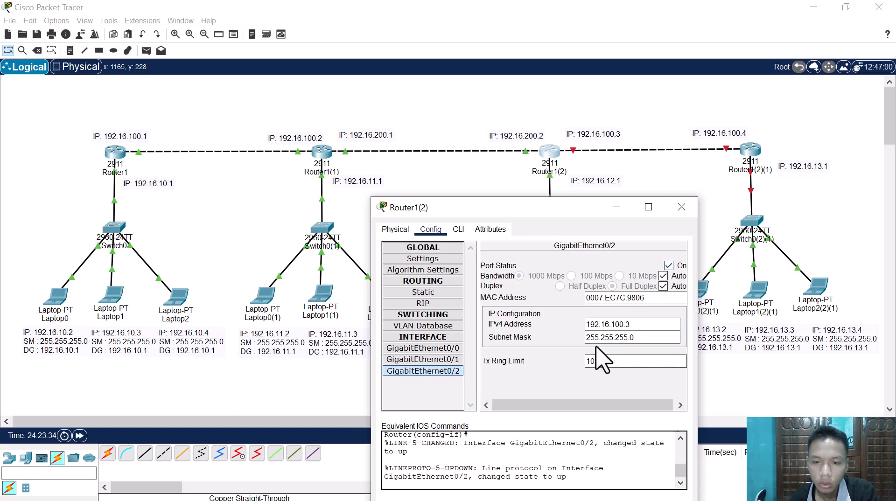
{"action": "left_click_drag", "start_coordinate": [595, 338], "coordinate": [638, 343]}
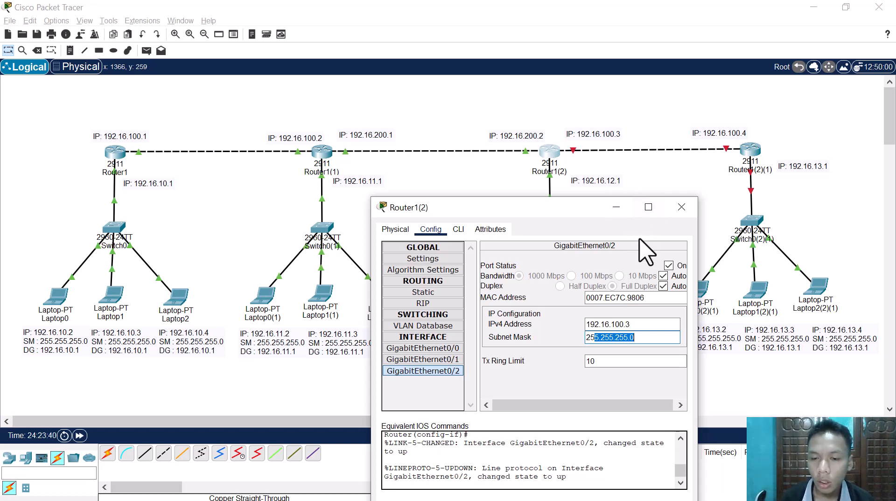
Step: Add 192.16.12.1, copied from the GigabitEthernet0/0 address, as a network in Router1(2)'s RIP routing
{"action": "left_click", "coordinate": [434, 305]}
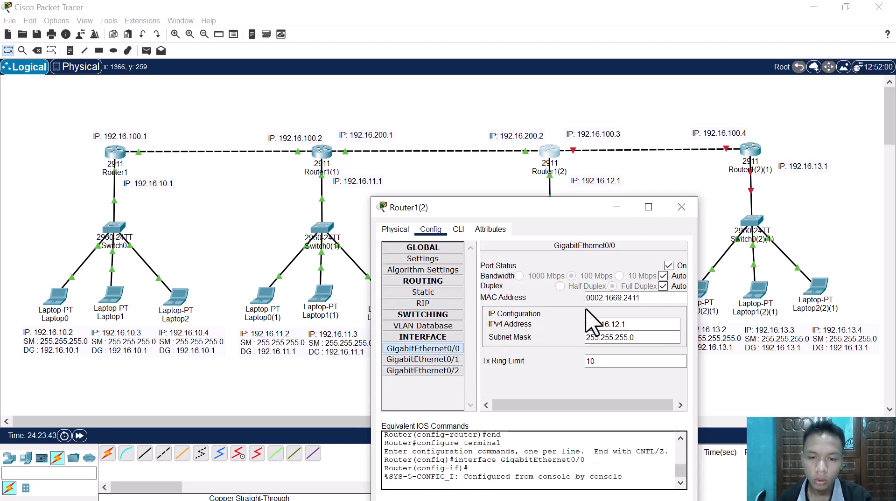
{"action": "double_click", "coordinate": [610, 324]}
{"action": "left_click", "coordinate": [431, 315]}
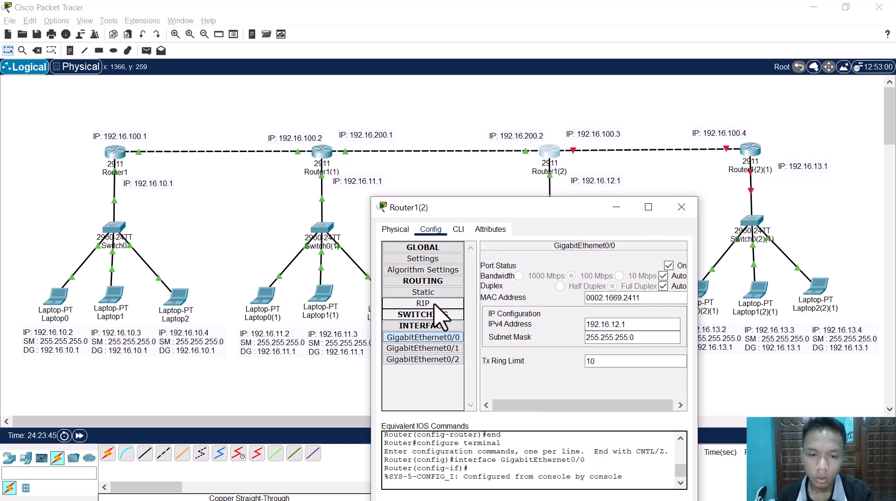
{"action": "left_click", "coordinate": [439, 304]}
{"action": "left_click", "coordinate": [632, 260]}
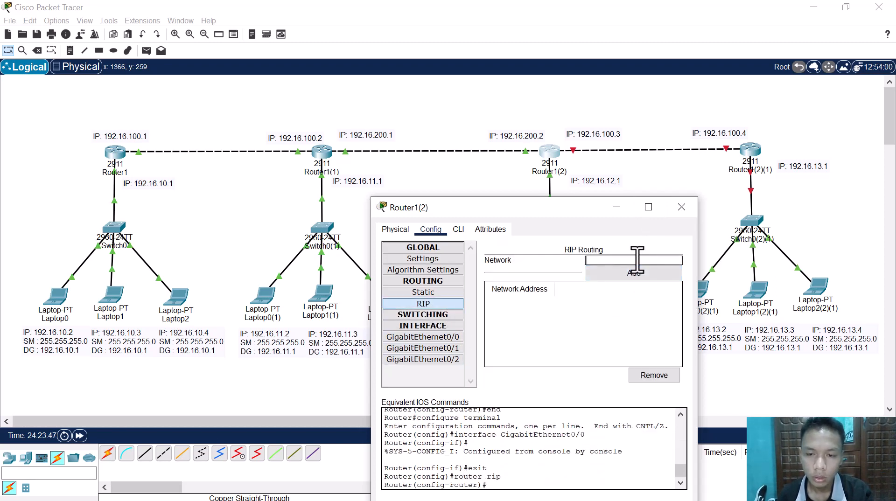
{"action": "type", "text": "192.16.12.0"}
{"action": "left_click", "coordinate": [634, 274]}
Step: Add 192.16.200.2, copied from the GigabitEthernet0/1 address, as a network in Router1(2)'s RIP routing
{"action": "left_click", "coordinate": [457, 348]}
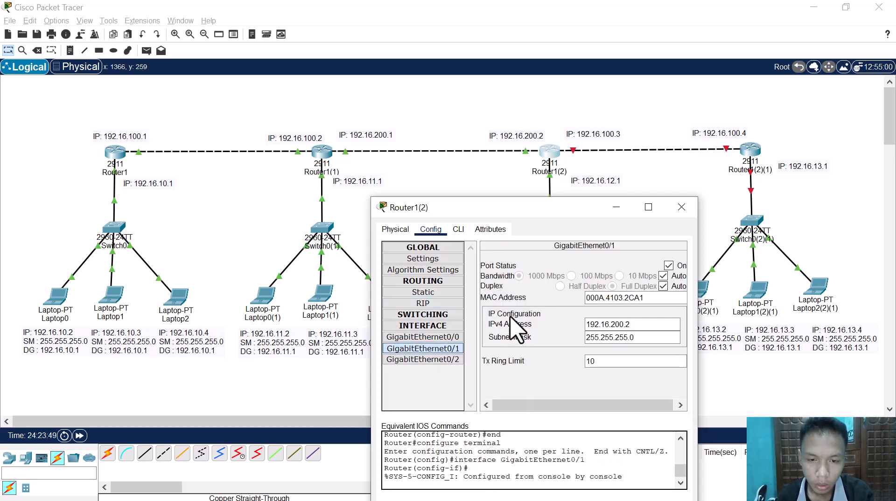
{"action": "left_click_drag", "start_coordinate": [626, 334], "coordinate": [586, 312]}
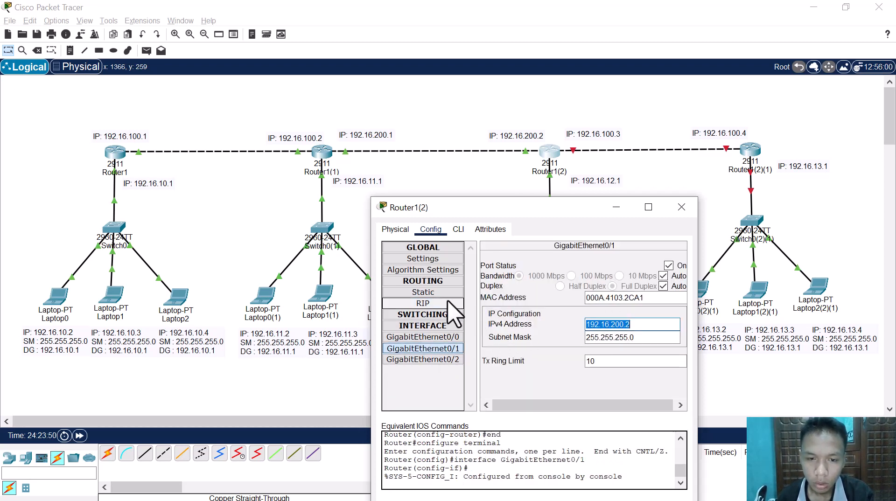
{"action": "left_click", "coordinate": [423, 304]}
{"action": "left_click", "coordinate": [661, 259]}
{"action": "type", "text": "192.16.200.0"}
{"action": "left_click", "coordinate": [646, 274]}
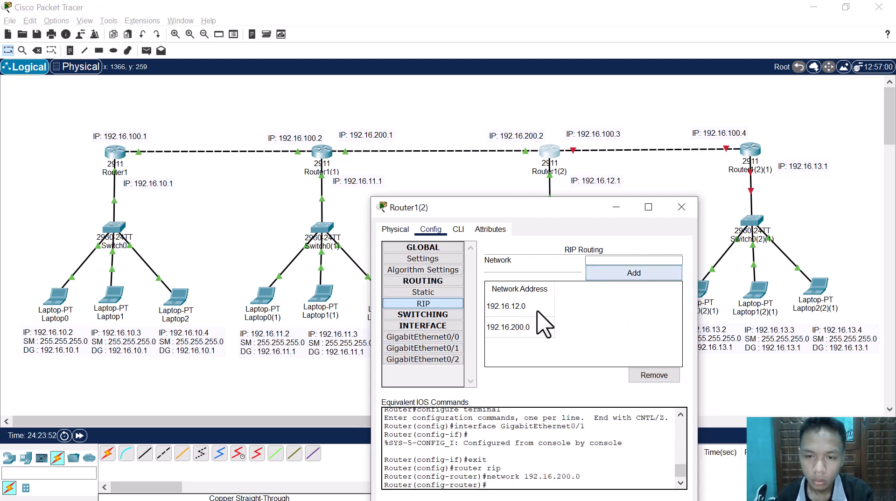
Step: Add 192.16.100.3, copied from the GigabitEthernet0/2 address, as a network in Router1(2)'s RIP routing
{"action": "left_click", "coordinate": [446, 360]}
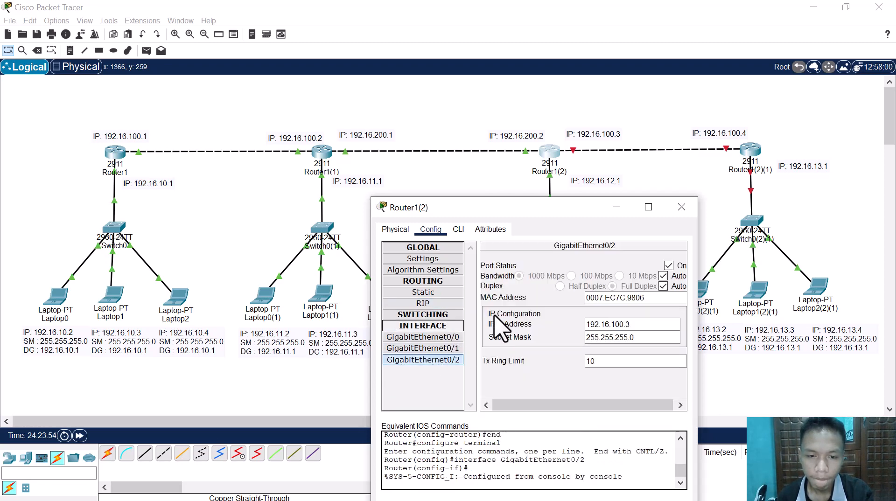
{"action": "double_click", "coordinate": [642, 322]}
{"action": "key", "text": "ctrl+c"}
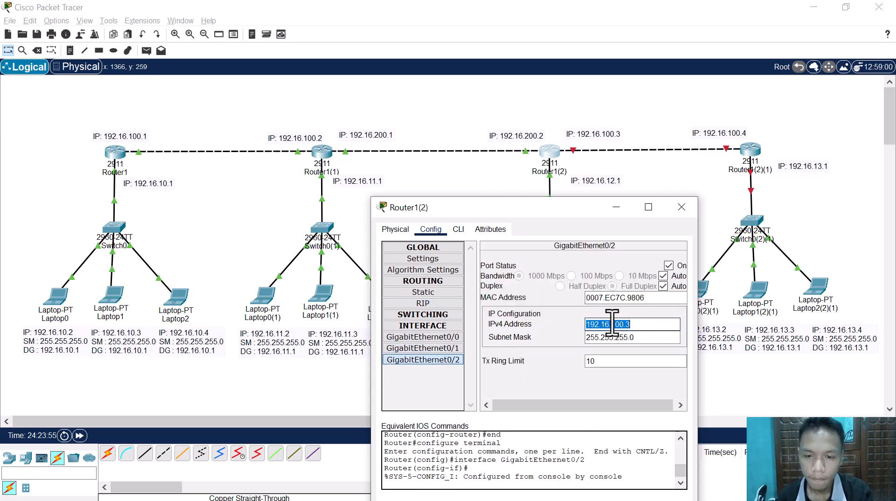
{"action": "left_click", "coordinate": [421, 304]}
{"action": "left_click", "coordinate": [662, 260]}
{"action": "key", "text": "ctrl+v"}
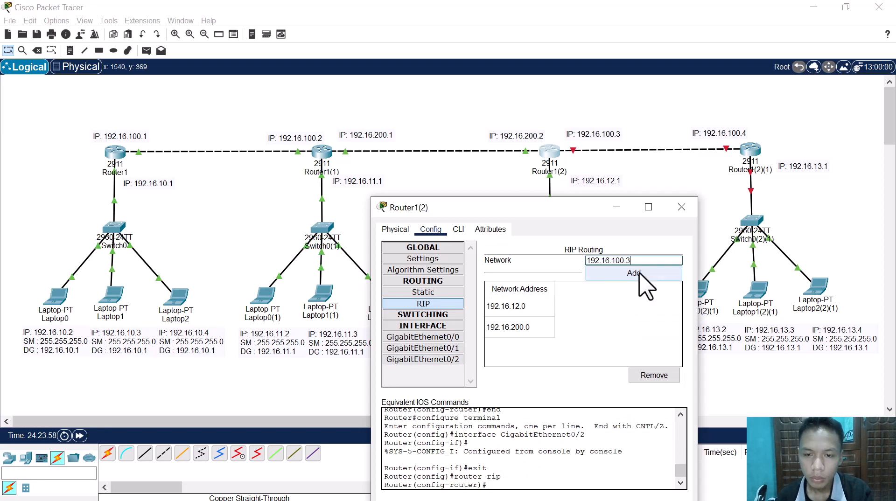
{"action": "left_click", "coordinate": [640, 274]}
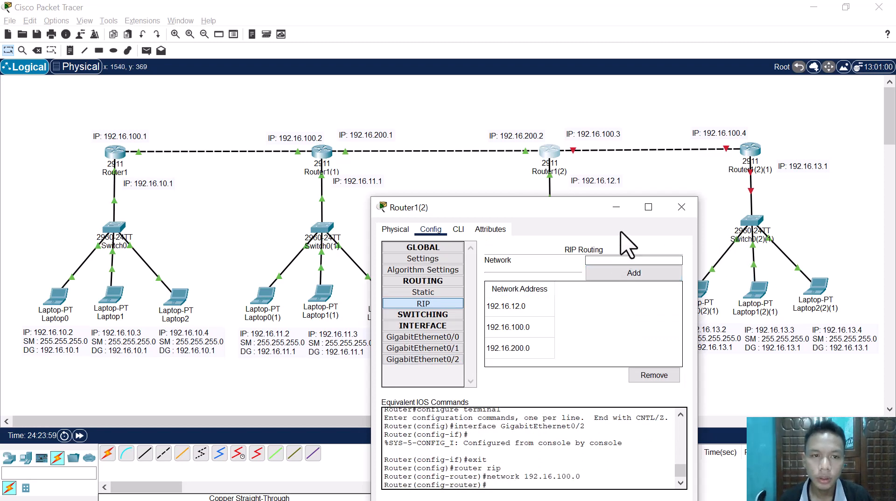
Step: On Router1(2)(1), turn on GigabitEthernet0/0 and set its IPv4 address to 192.16.13.1 with mask 255.255.255.0
{"action": "left_click", "coordinate": [751, 150]}
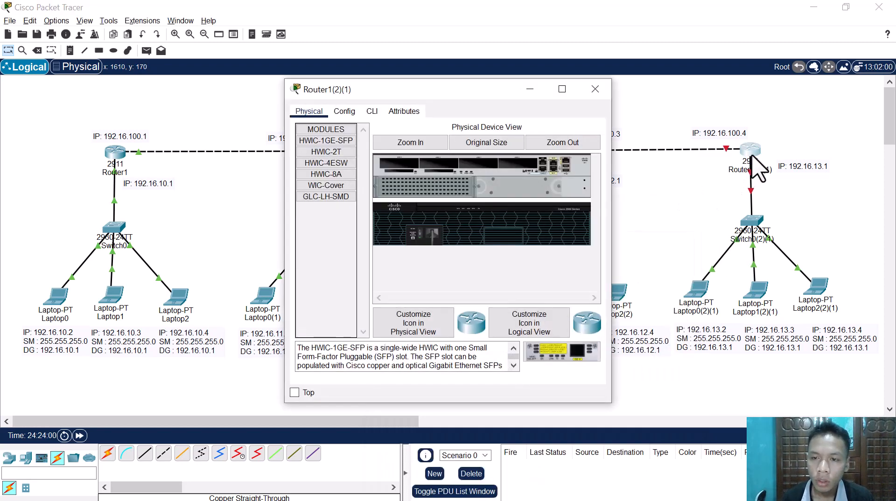
{"action": "left_click", "coordinate": [369, 111]}
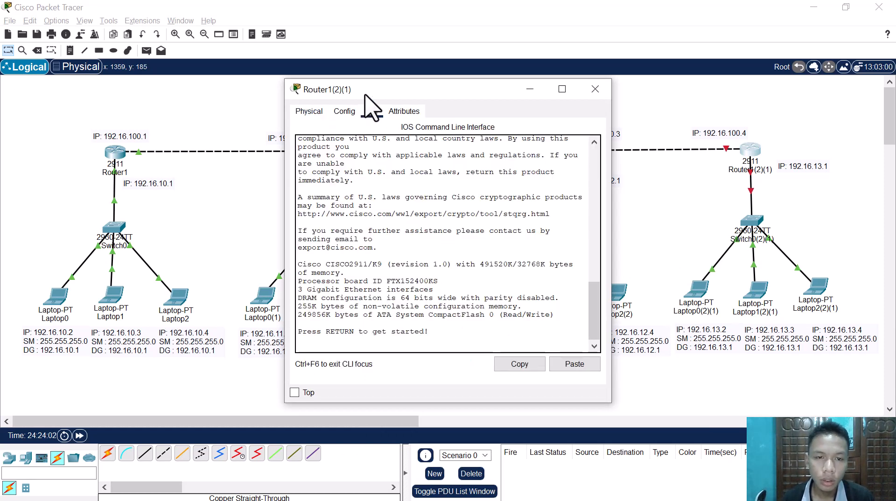
{"action": "left_click_drag", "start_coordinate": [365, 95], "coordinate": [375, 173]}
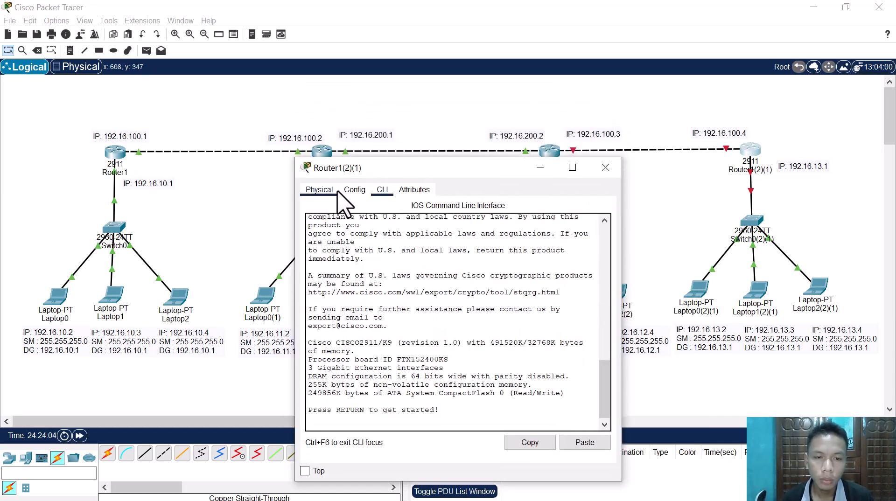
{"action": "left_click", "coordinate": [353, 190]}
{"action": "left_click", "coordinate": [369, 309]}
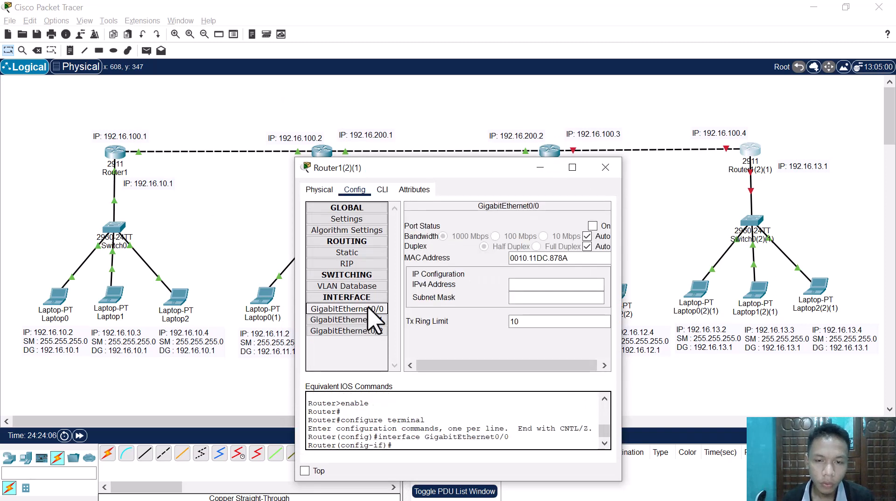
{"action": "left_click", "coordinate": [593, 226]}
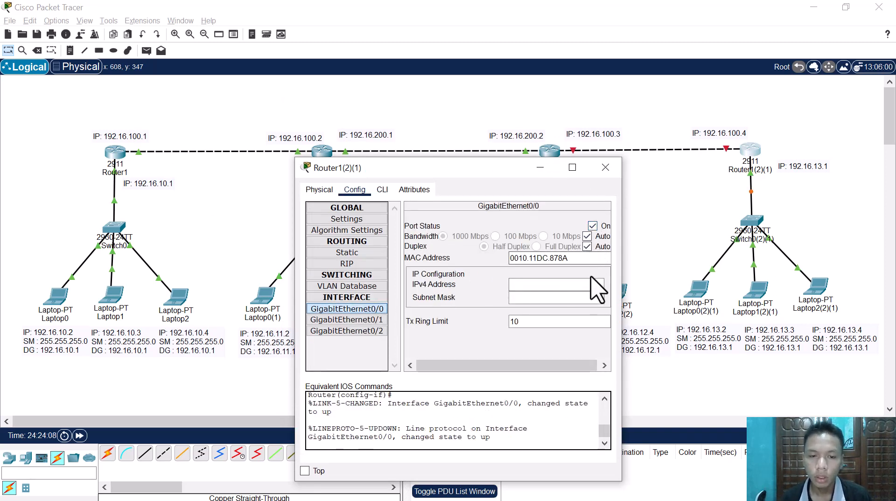
{"action": "left_click", "coordinate": [593, 283]}
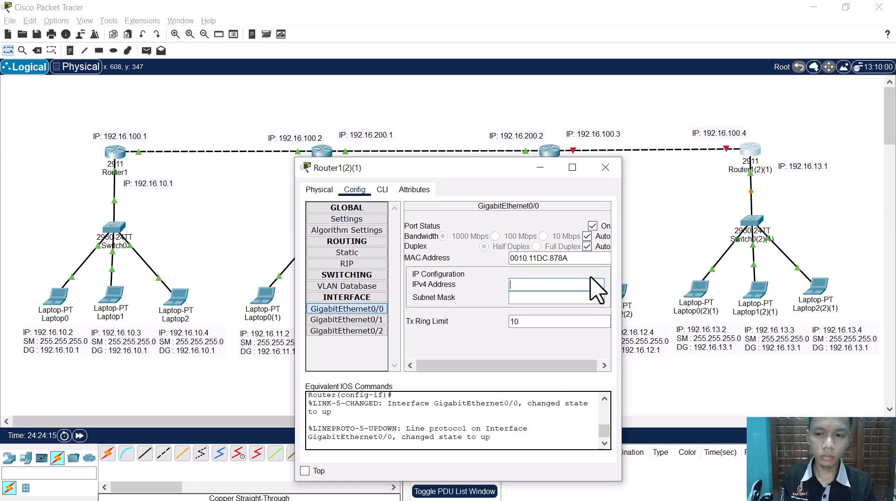
{"action": "type", "text": "192"}
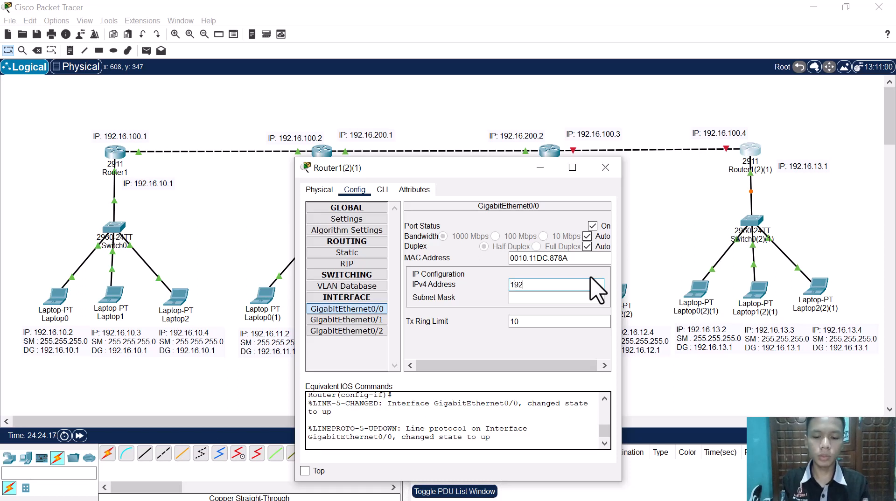
{"action": "type", "text": "6.13.1"}
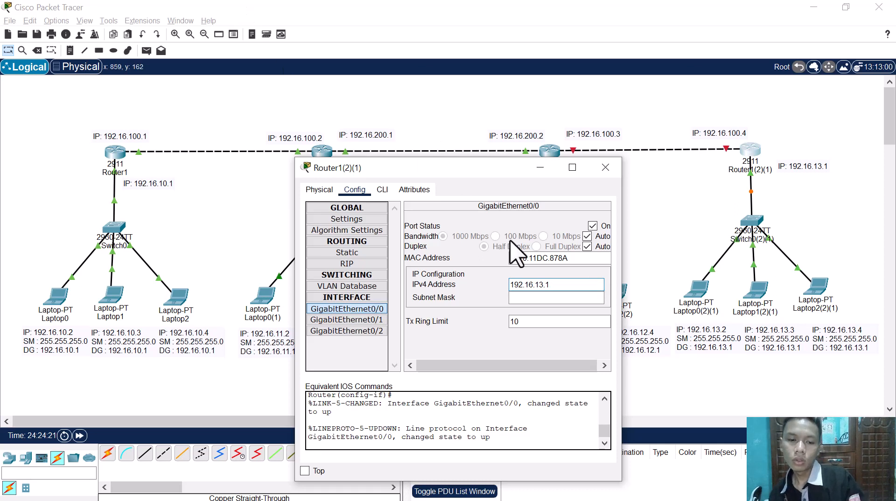
{"action": "left_click", "coordinate": [536, 297]}
Step: Turn on Router1(2)(1)'s GigabitEthernet0/1 and set its IPv4 address to 192.16.100.4 with mask 255.255.255.0
{"action": "left_click", "coordinate": [347, 320]}
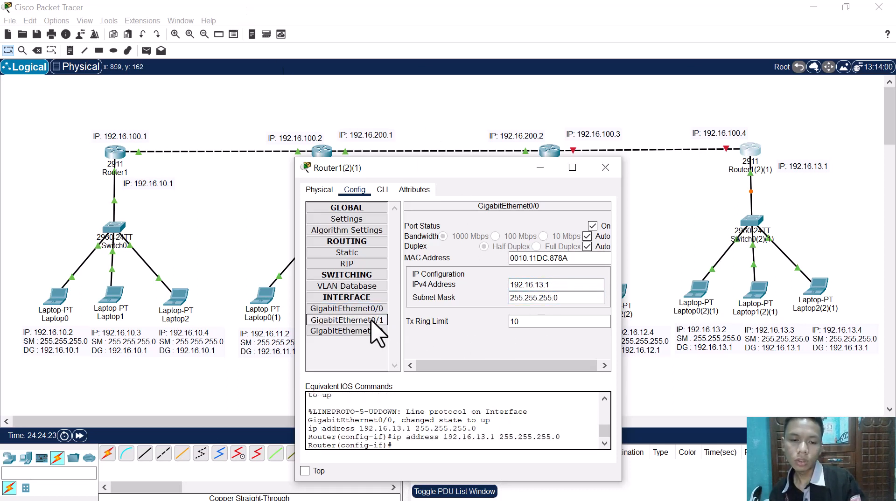
{"action": "left_click", "coordinate": [593, 226]}
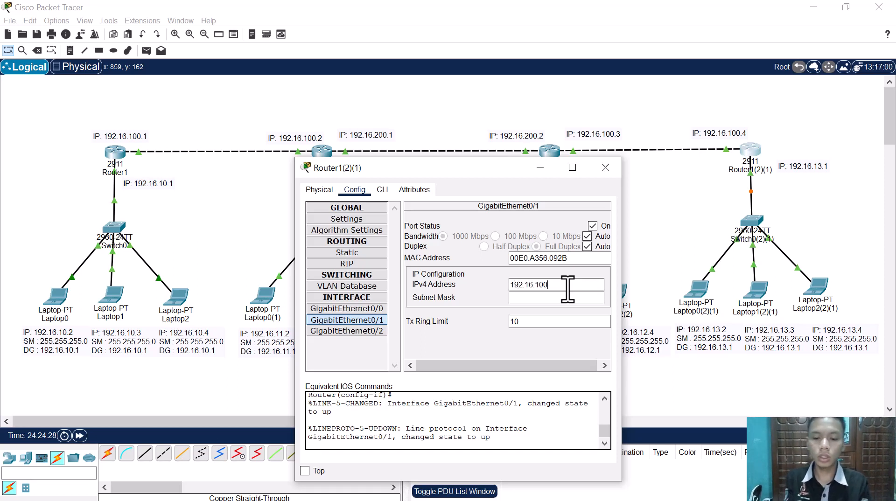
{"action": "left_click", "coordinate": [533, 299]}
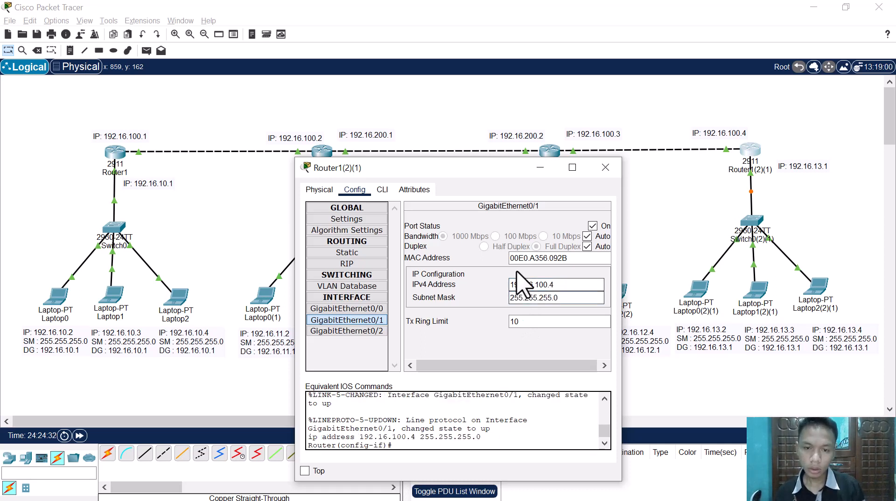
Step: Add 192.16.13.1, copied from the GigabitEthernet0/0 address, as a network in Router1(2)(1)'s RIP routing
{"action": "left_click", "coordinate": [348, 264]}
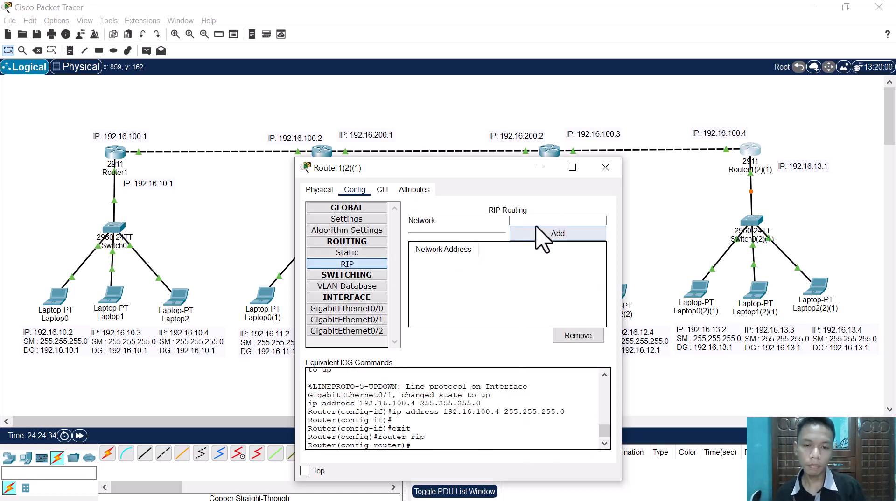
{"action": "left_click", "coordinate": [389, 312]}
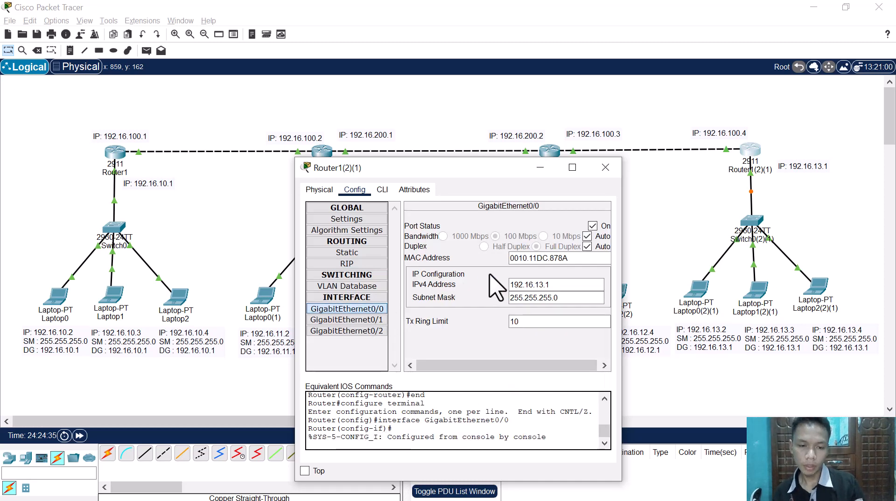
{"action": "double_click", "coordinate": [548, 285]}
{"action": "key", "text": "ctrl+c"}
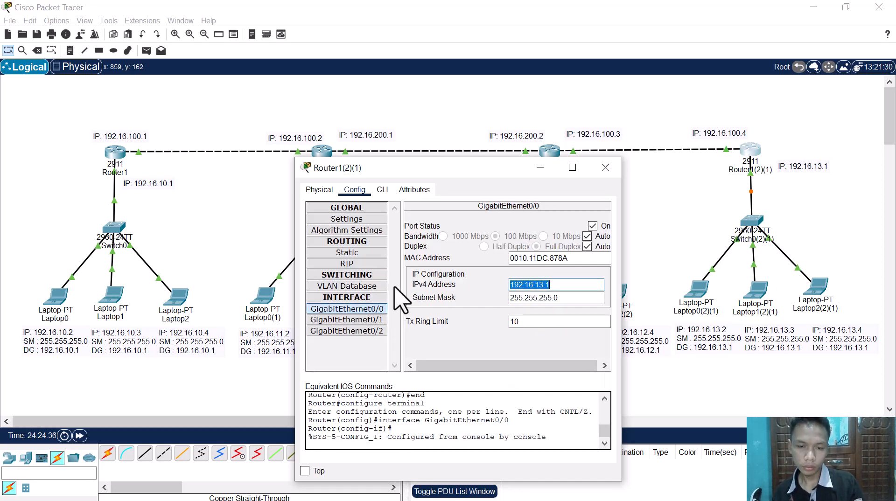
{"action": "left_click", "coordinate": [348, 264]}
{"action": "left_click", "coordinate": [539, 221]}
{"action": "key", "text": "ctrl+v"}
{"action": "left_click", "coordinate": [542, 235]}
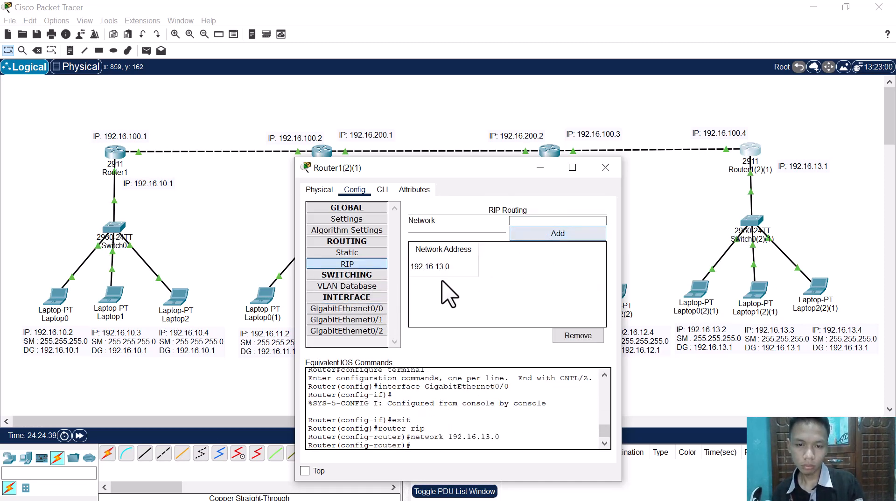
Step: Add 192.16.100.4, copied from the GigabitEthernet0/1 address, as a network in Router1(2)(1)'s RIP routing
{"action": "left_click", "coordinate": [371, 322]}
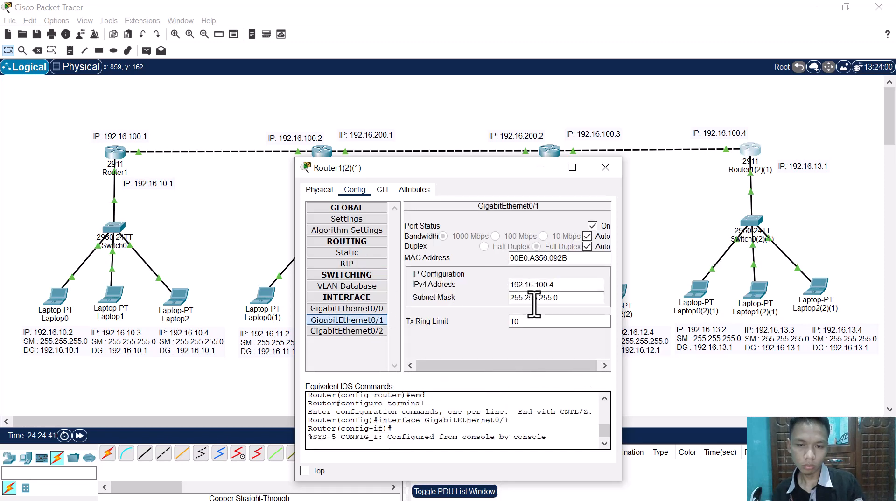
{"action": "double_click", "coordinate": [537, 285]}
{"action": "left_click", "coordinate": [348, 264]}
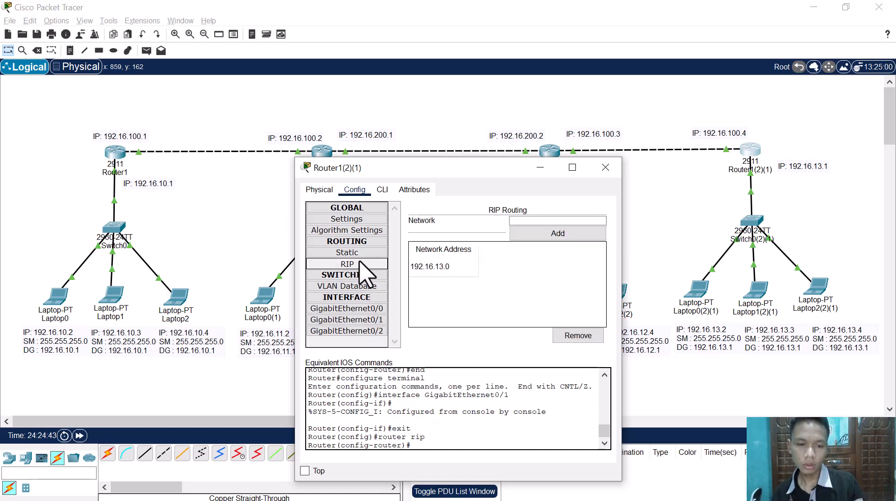
{"action": "left_click", "coordinate": [551, 221]}
{"action": "type", "text": "192.16.100.4"}
{"action": "left_click", "coordinate": [550, 235]}
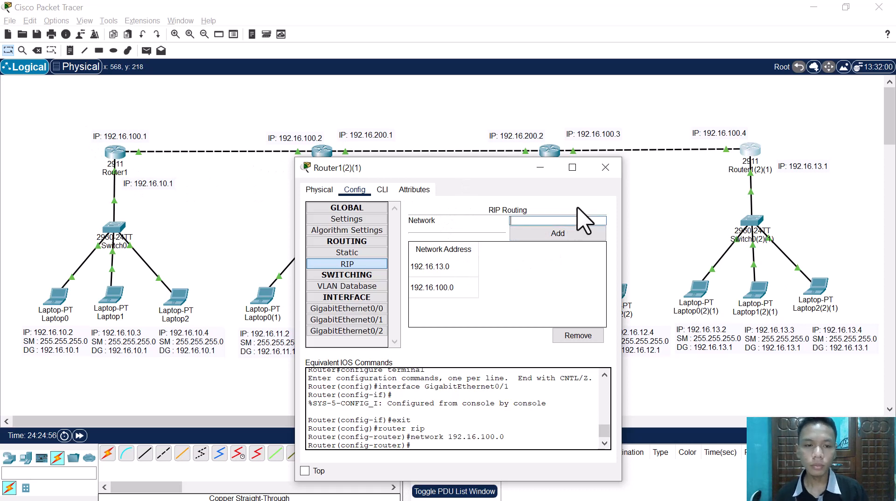
Step: Add the 192.16.200.0 network to Router1(2)(1)'s RIP routing and close the router's window
{"action": "type", "text": "192.16.100.4"}
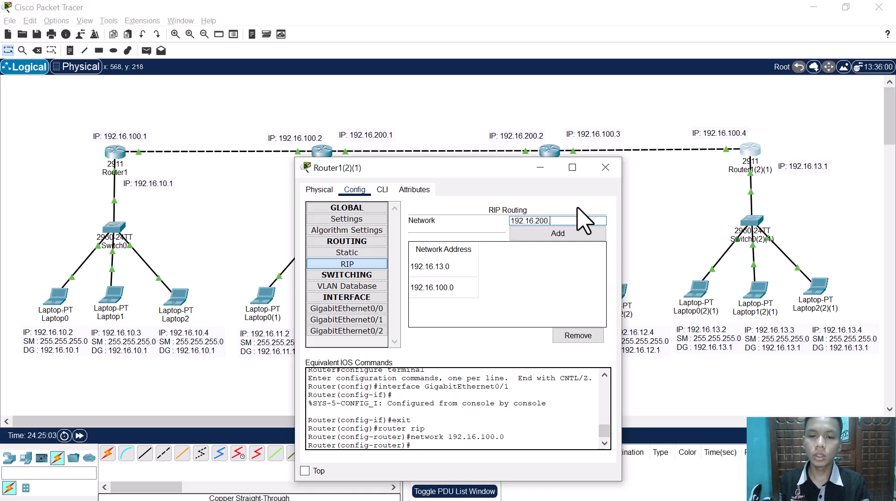
{"action": "left_click", "coordinate": [562, 235]}
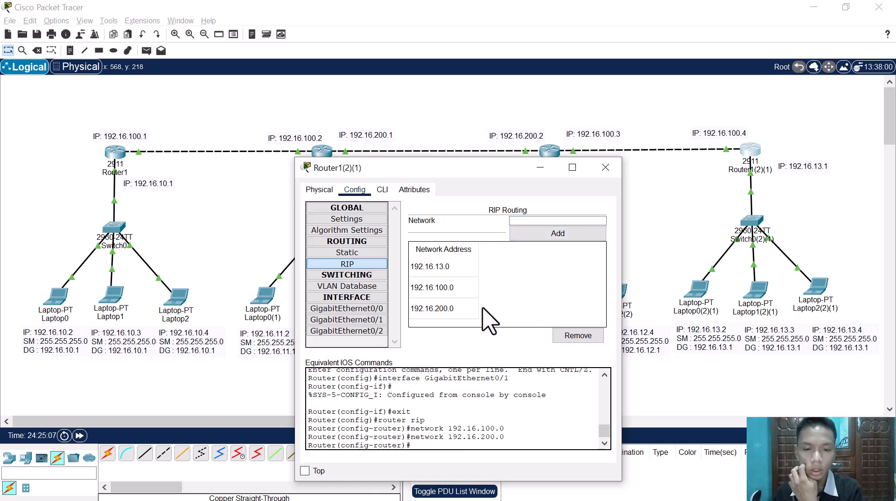
{"action": "left_click", "coordinate": [461, 309]}
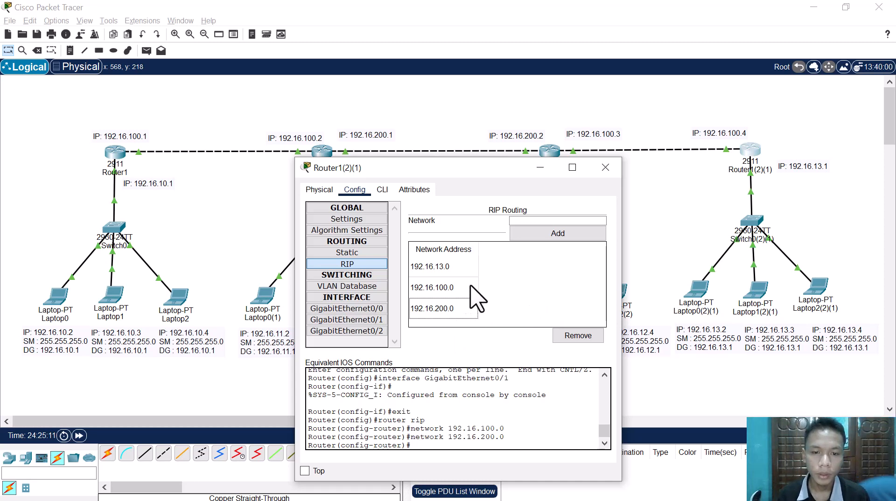
{"action": "left_click", "coordinate": [606, 167]}
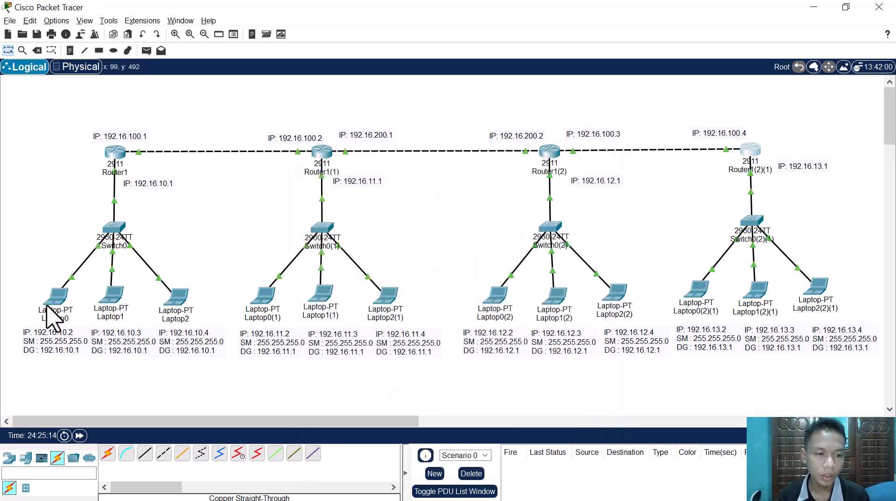
Step: Shift Laptop0 slightly closer to Laptop1 in the topology
{"action": "left_click_drag", "start_coordinate": [54, 305], "coordinate": [59, 306]}
{"action": "left_click", "coordinate": [38, 269]}
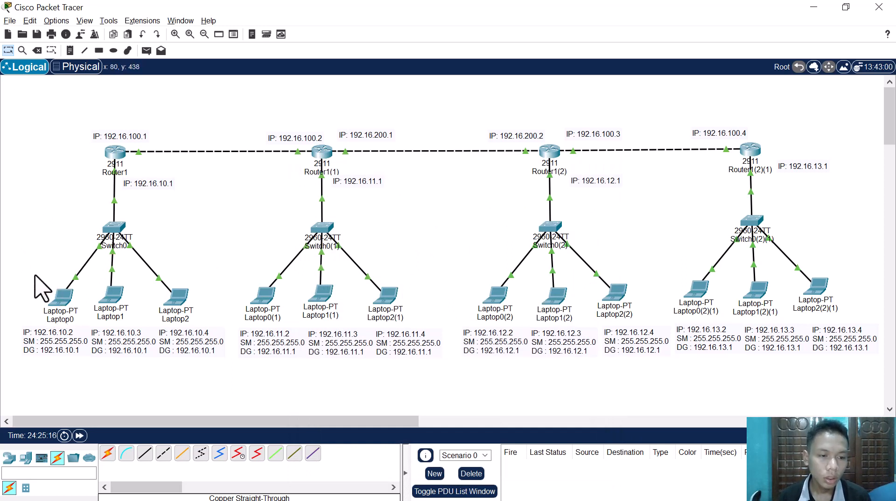
{"action": "left_click_drag", "start_coordinate": [32, 272], "coordinate": [84, 312]}
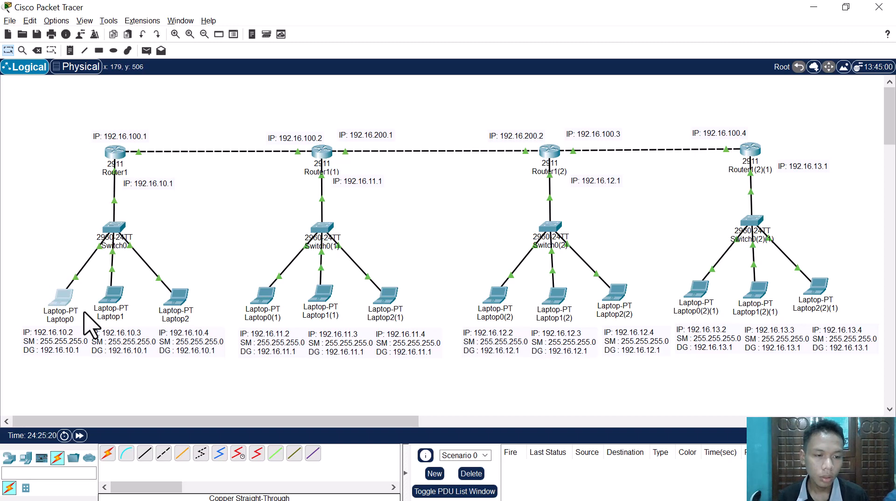
{"action": "left_click_drag", "start_coordinate": [227, 276], "coordinate": [288, 315]}
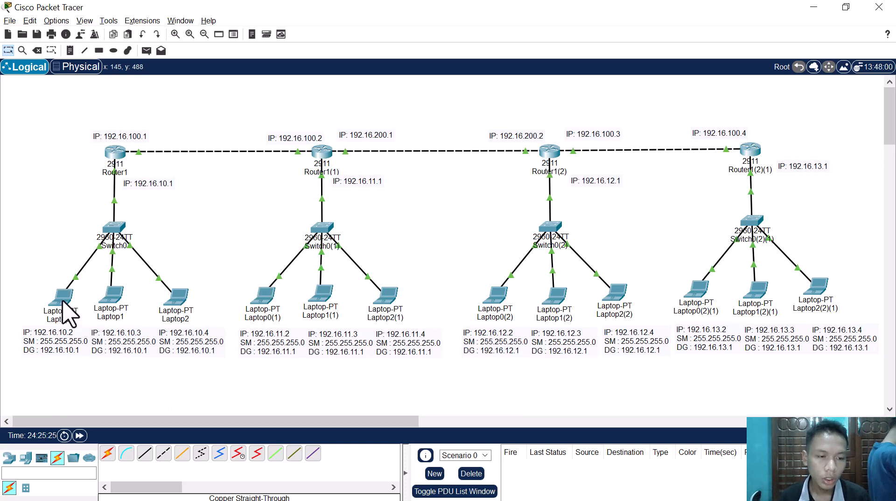
Step: Close the IP configuration on Laptop0 and open its Command Prompt
{"action": "left_click", "coordinate": [64, 303]}
{"action": "left_click_drag", "start_coordinate": [366, 123], "coordinate": [579, 83]}
{"action": "left_click", "coordinate": [656, 107]}
{"action": "left_click", "coordinate": [621, 106]}
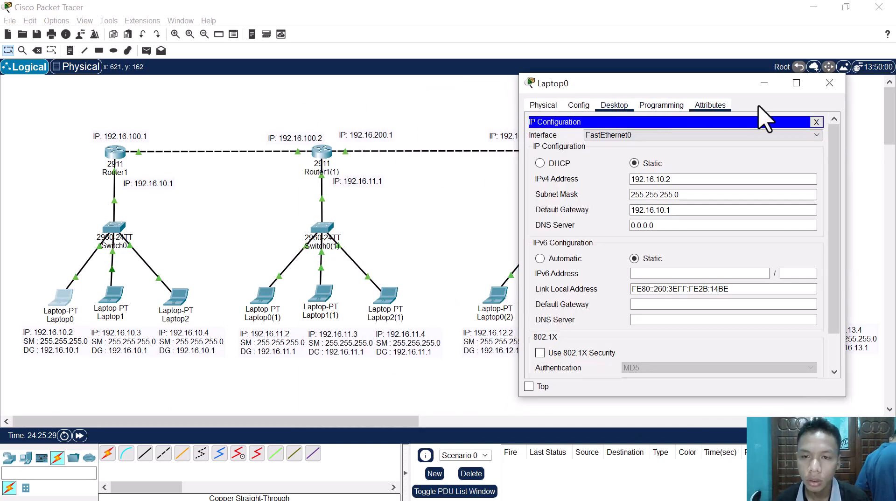
{"action": "left_click", "coordinate": [816, 121]}
{"action": "left_click", "coordinate": [723, 185]}
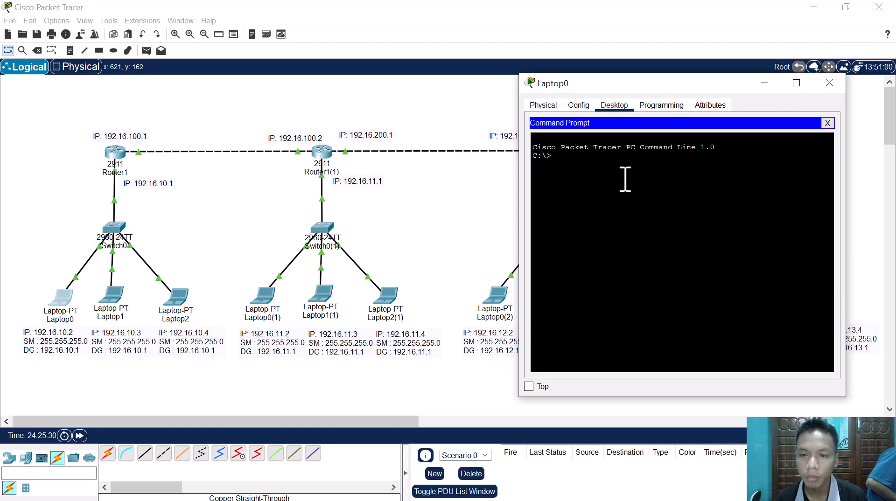
Step: Ping Laptop0(1) at 192.16.11.2 from Laptop0's Command Prompt and examine the replies and packet statistics
{"action": "left_click", "coordinate": [265, 297]}
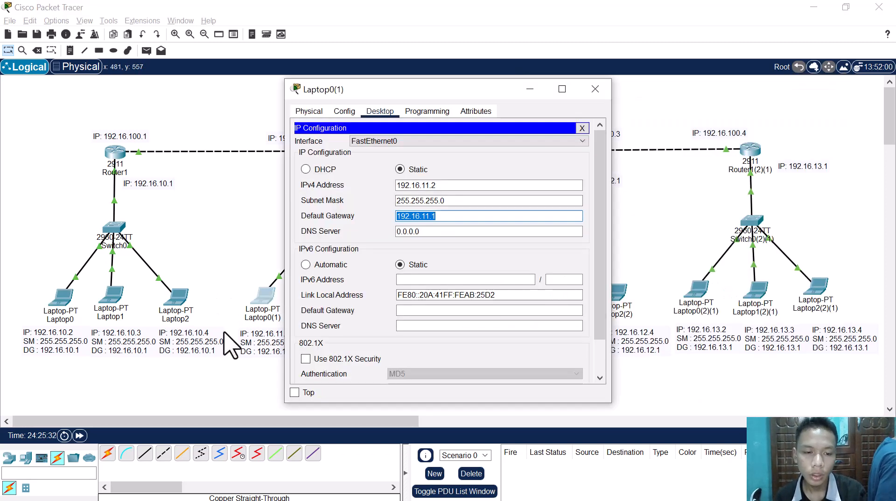
{"action": "left_click", "coordinate": [226, 333]}
{"action": "left_click", "coordinate": [60, 308]}
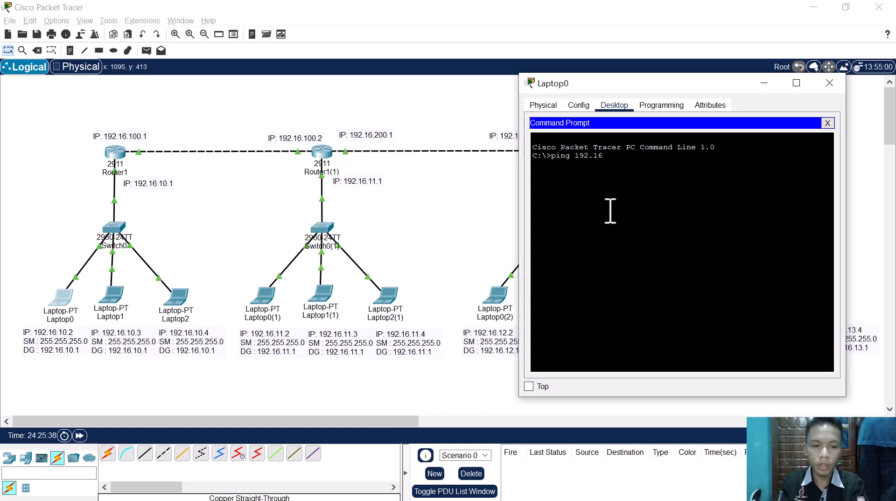
{"action": "key", "text": "Return"}
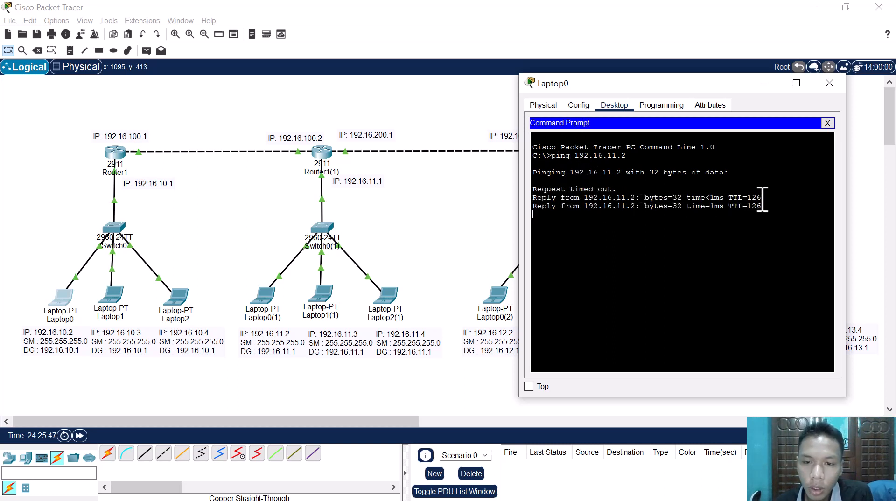
{"action": "left_click_drag", "start_coordinate": [749, 199], "coordinate": [537, 192]}
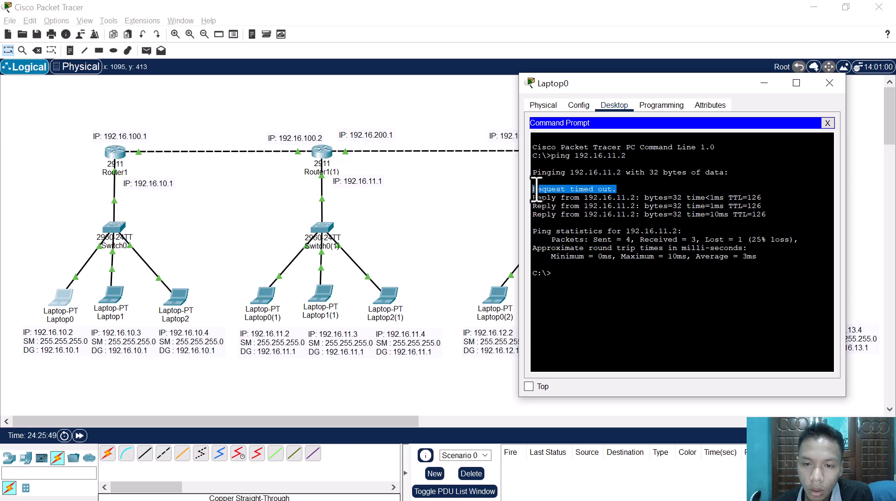
{"action": "left_click", "coordinate": [684, 200]}
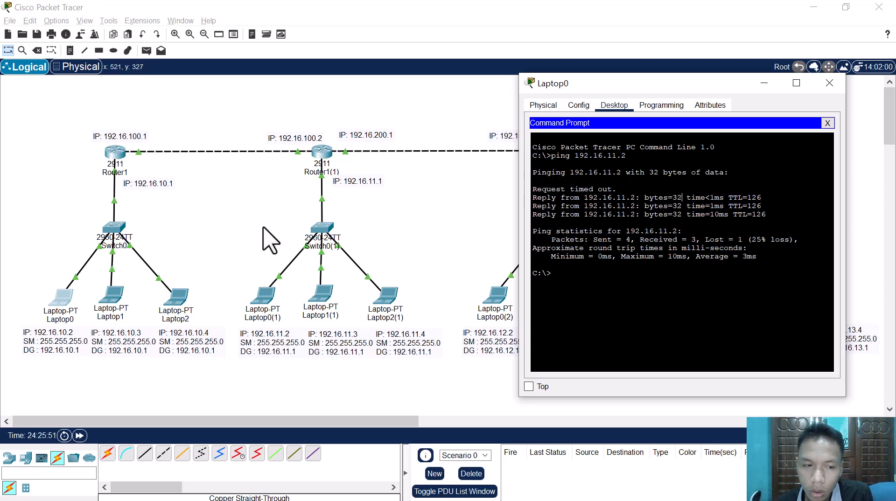
{"action": "left_click_drag", "start_coordinate": [680, 248], "coordinate": [797, 239]}
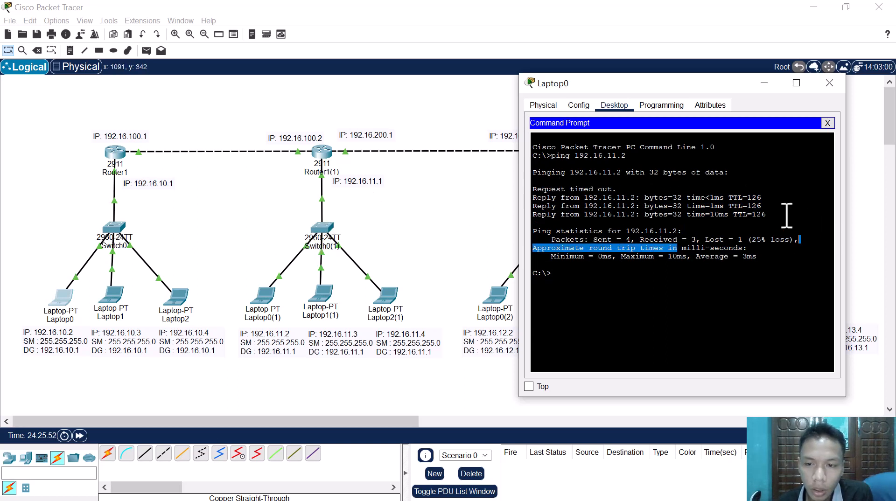
{"action": "left_click_drag", "start_coordinate": [697, 207], "coordinate": [701, 215]}
{"action": "left_click", "coordinate": [213, 249]}
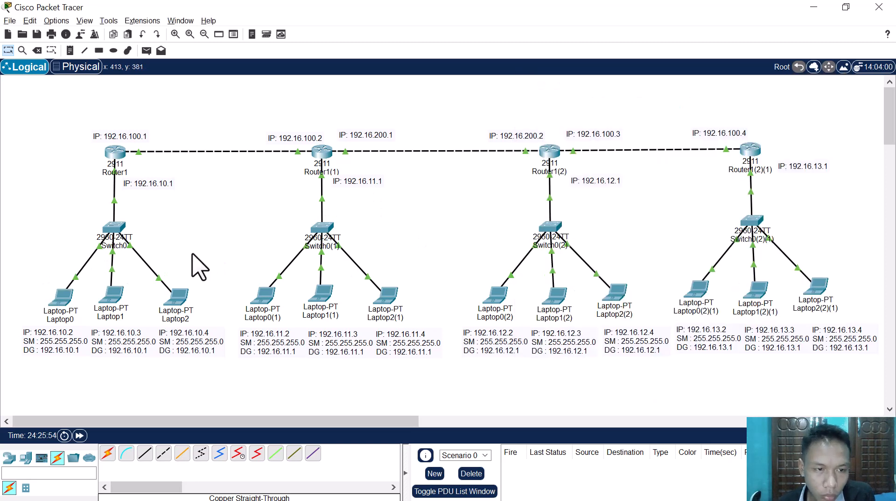
Step: Close the IP configuration on Laptop1 and open its Command Prompt
{"action": "left_click", "coordinate": [117, 300]}
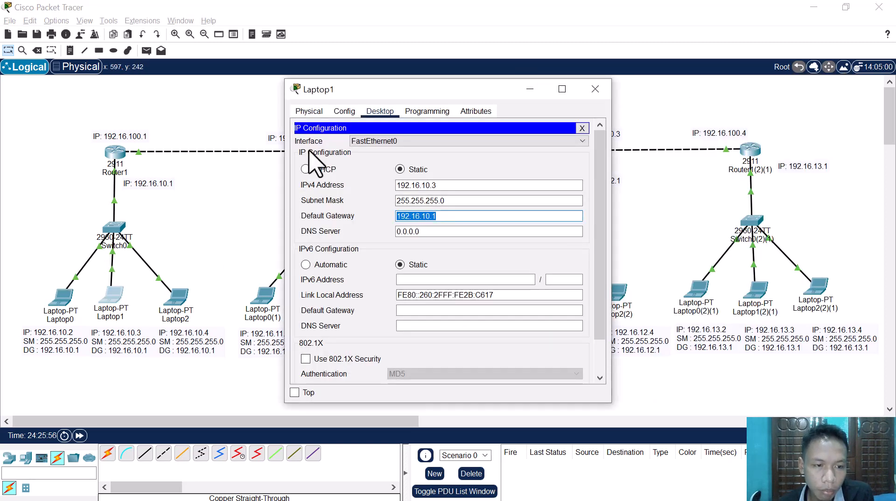
{"action": "left_click_drag", "start_coordinate": [356, 100], "coordinate": [240, 76]}
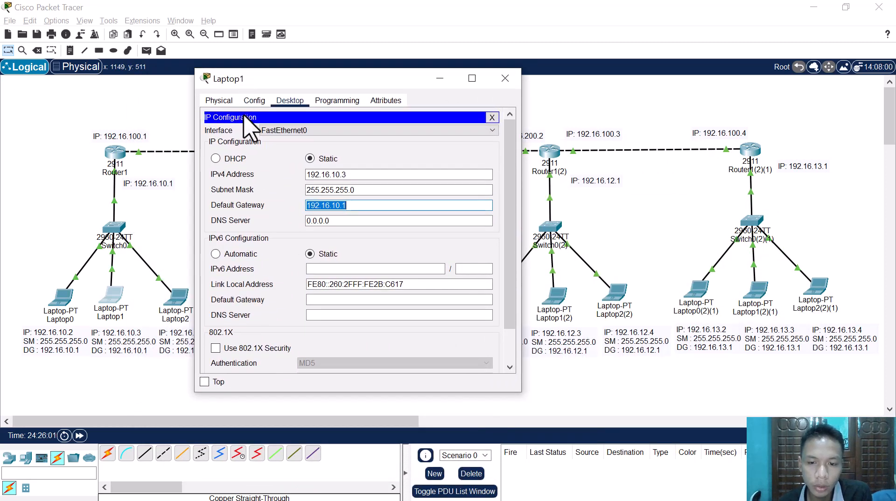
{"action": "left_click", "coordinate": [493, 118]}
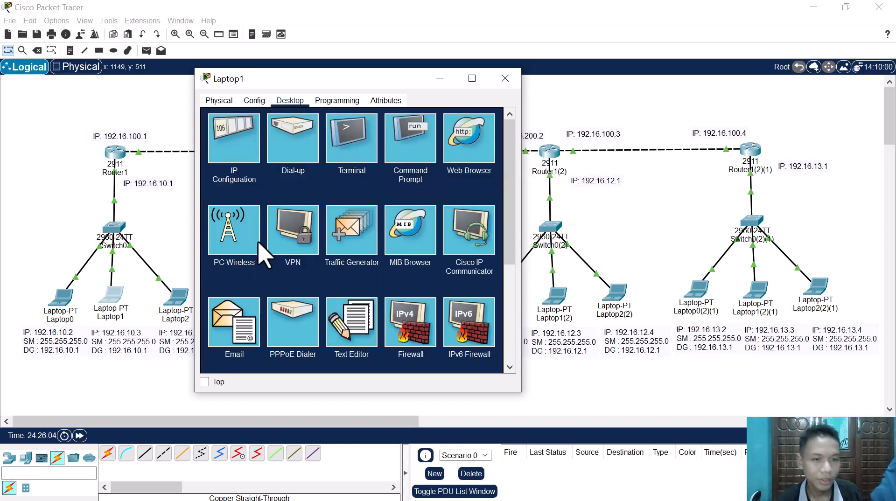
{"action": "left_click", "coordinate": [240, 157]}
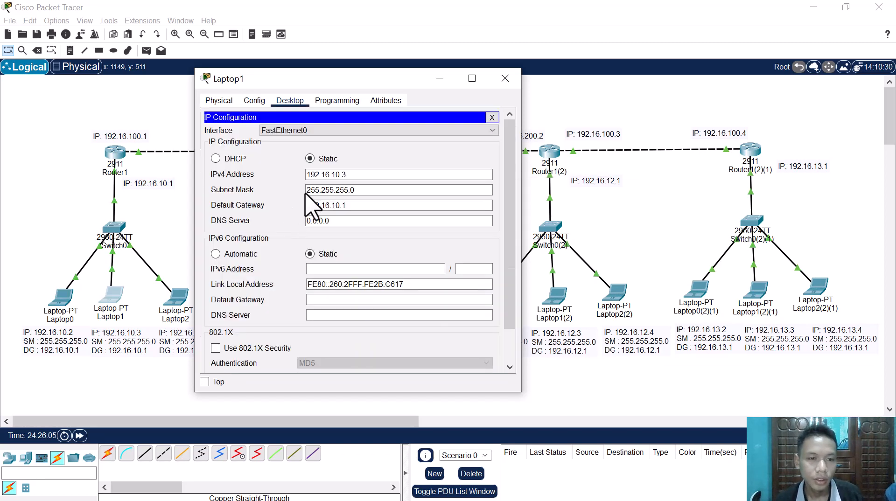
{"action": "left_click", "coordinate": [493, 118]}
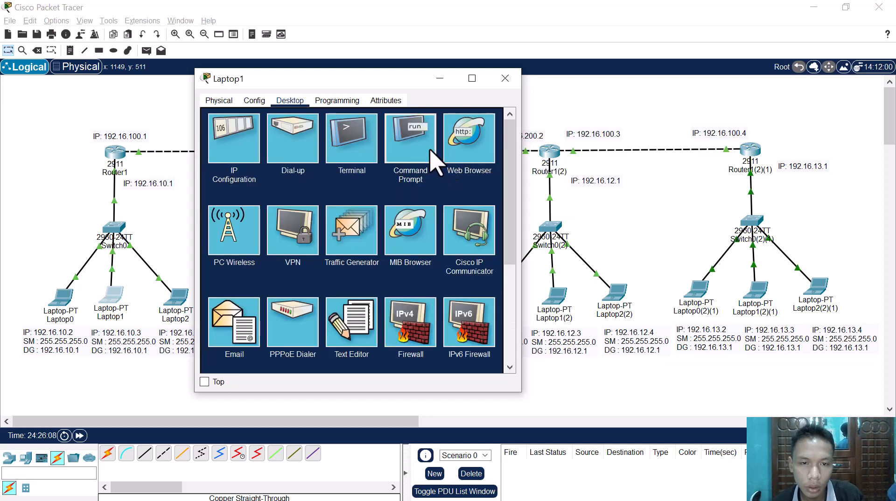
{"action": "left_click", "coordinate": [411, 141]}
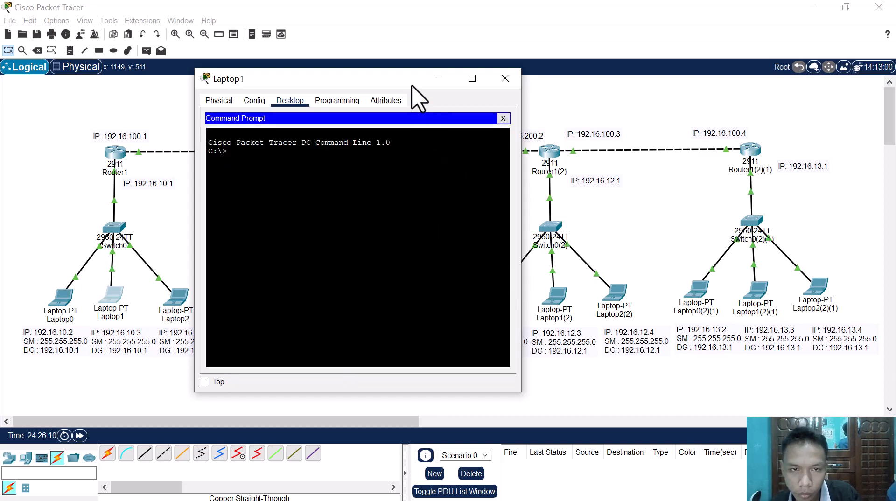
Step: Ping Laptop1(2) at 192.16.12.3 from Laptop1's Command Prompt
{"action": "left_click_drag", "start_coordinate": [411, 79], "coordinate": [381, 82]}
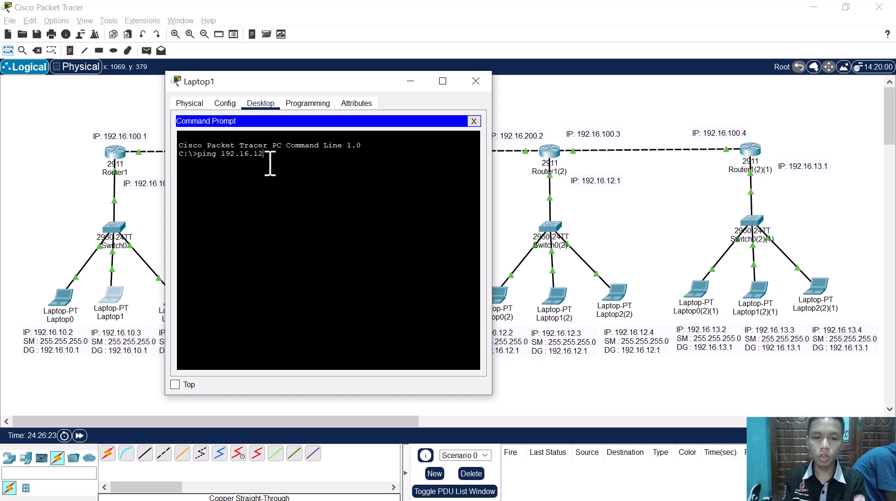
{"action": "type", "text": "3"}
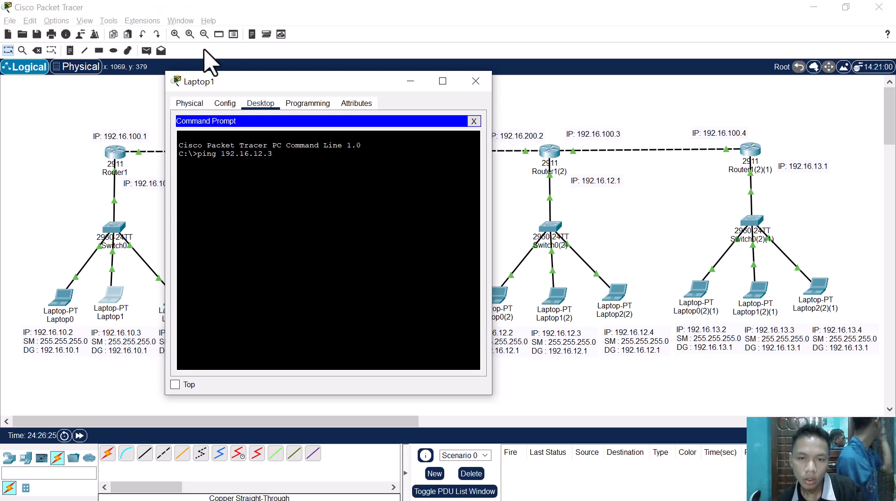
{"action": "left_click_drag", "start_coordinate": [256, 83], "coordinate": [249, 83]}
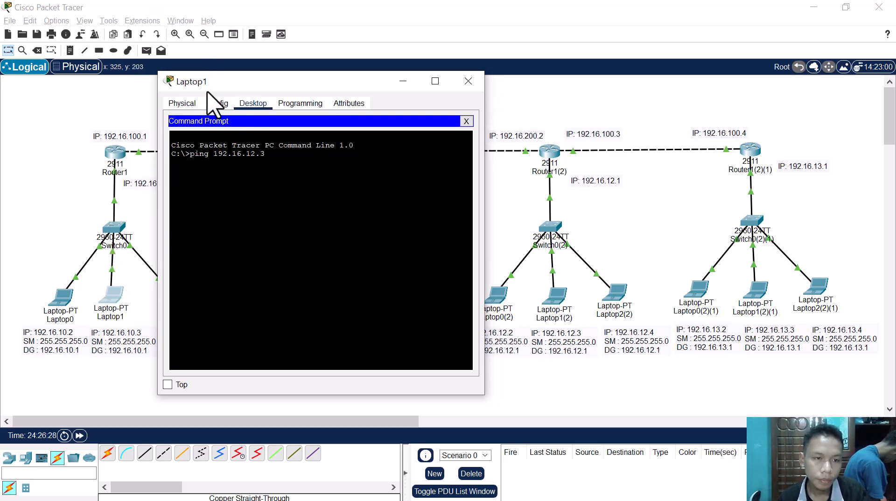
{"action": "left_click", "coordinate": [507, 189]}
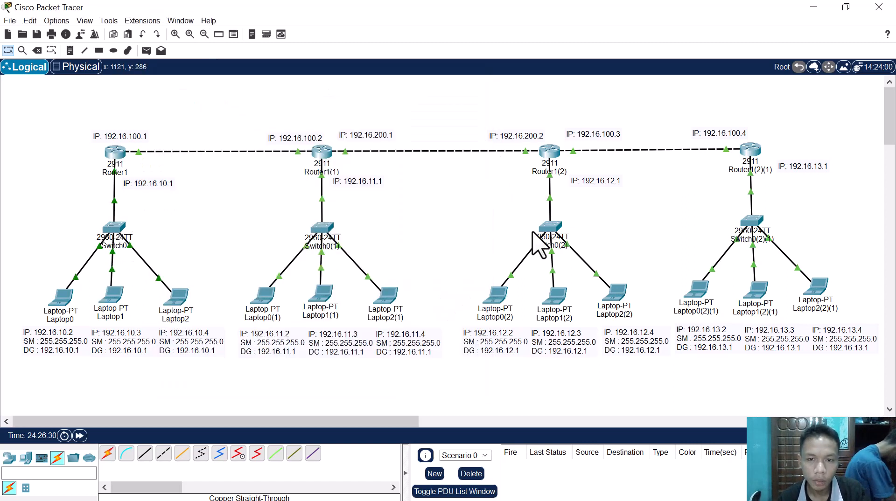
{"action": "left_click_drag", "start_coordinate": [507, 112], "coordinate": [581, 277]}
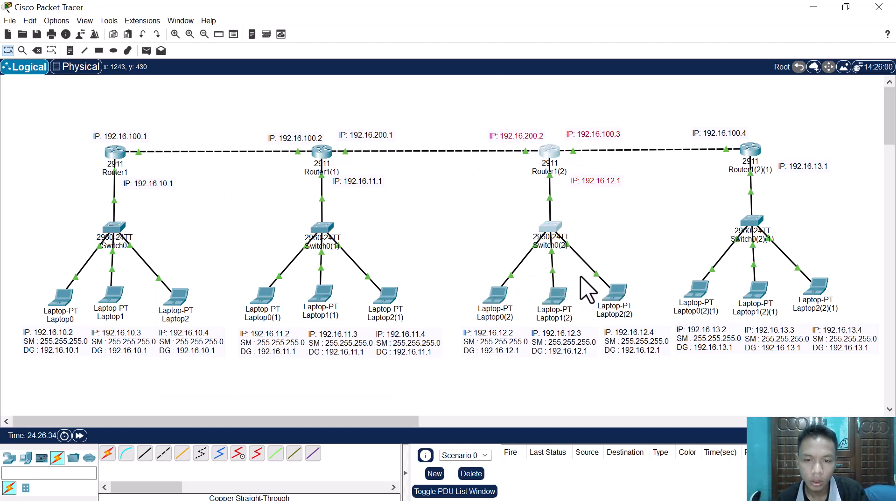
{"action": "key", "text": "alt+Tab"}
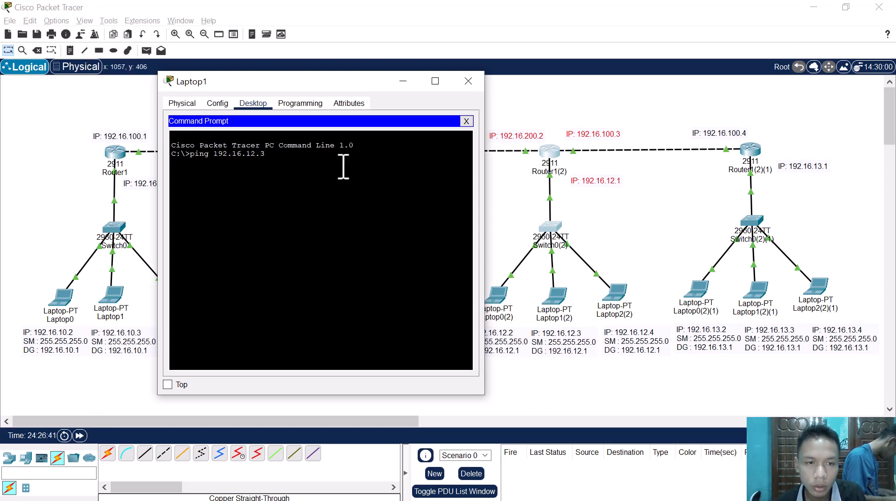
{"action": "key", "text": "Return"}
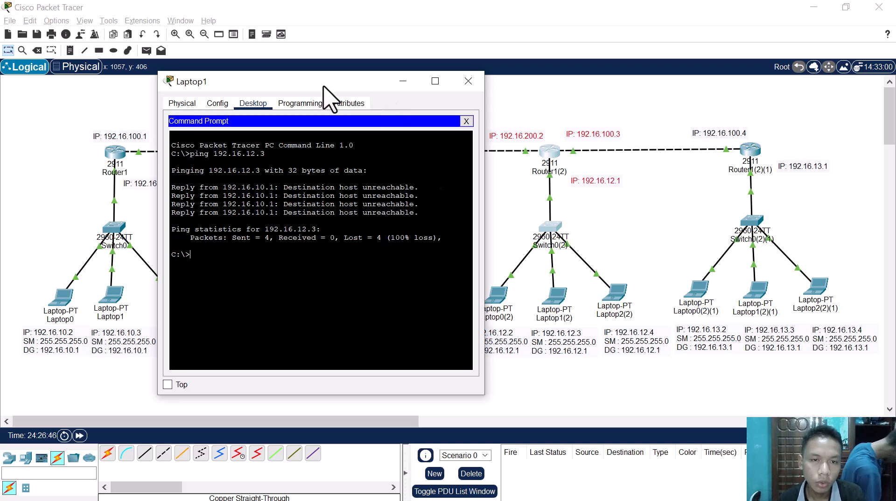
Step: Open Router1(2)'s configuration and examine the IP settings of GigabitEthernet0/0, GigabitEthernet0/1 and GigabitEthernet0/2
{"action": "left_click_drag", "start_coordinate": [323, 82], "coordinate": [370, 195]}
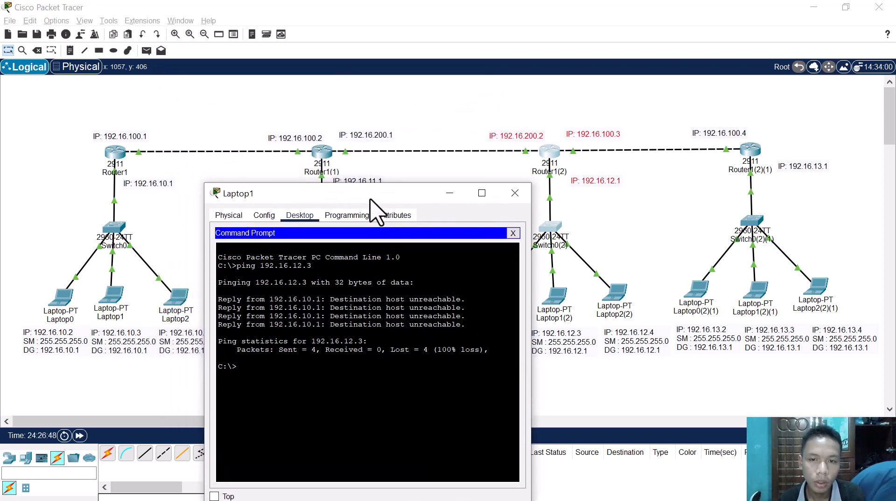
{"action": "left_click", "coordinate": [455, 168]}
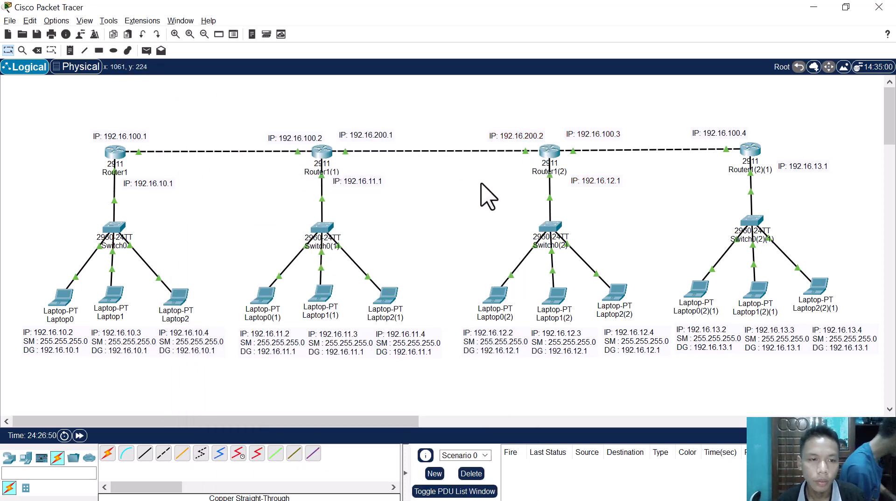
{"action": "left_click", "coordinate": [550, 154]}
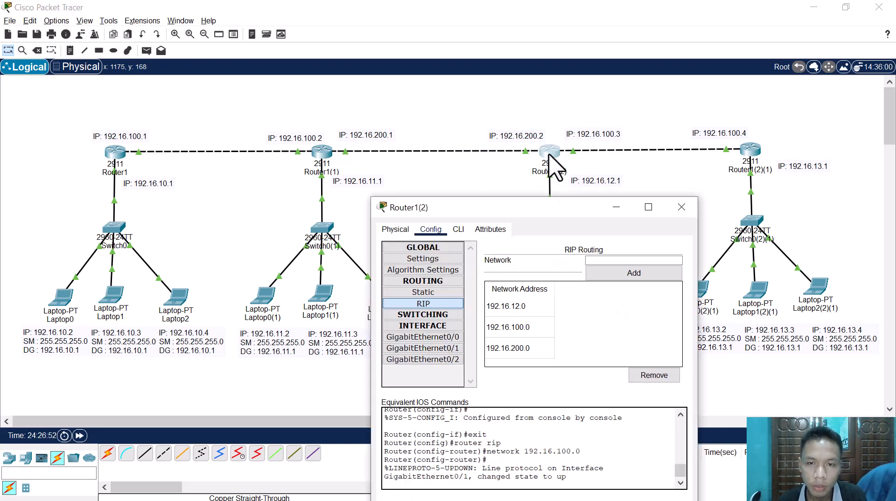
{"action": "left_click", "coordinate": [459, 337]}
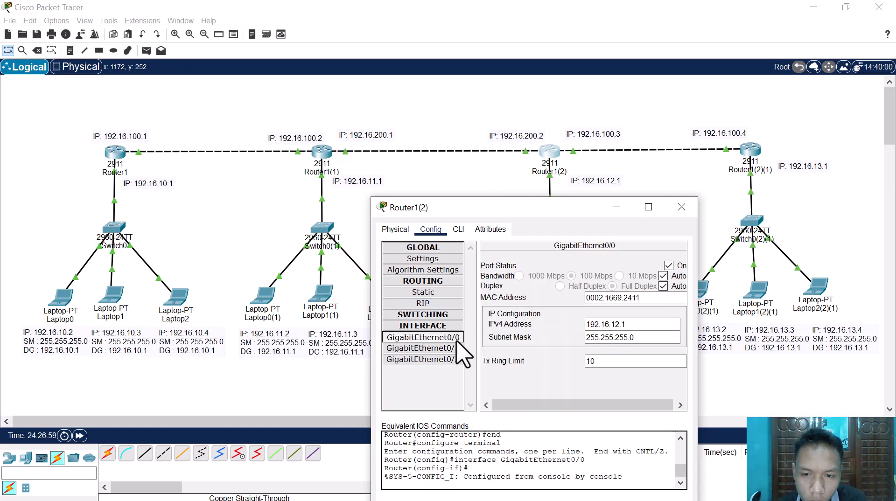
{"action": "left_click", "coordinate": [455, 349]}
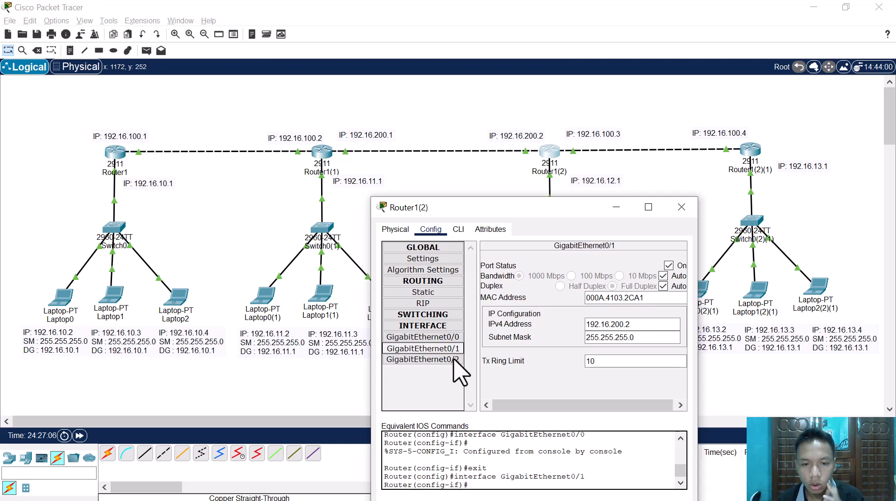
{"action": "left_click", "coordinate": [453, 359]}
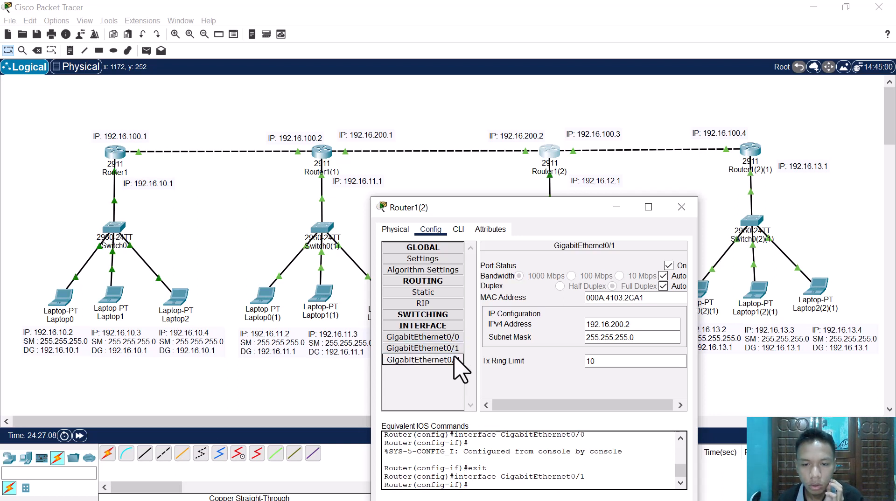
{"action": "left_click", "coordinate": [450, 361]}
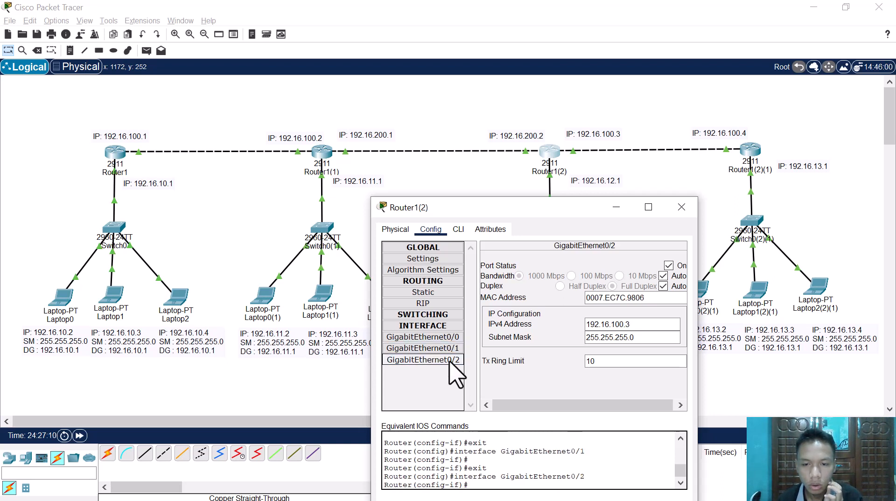
{"action": "left_click", "coordinate": [450, 351]}
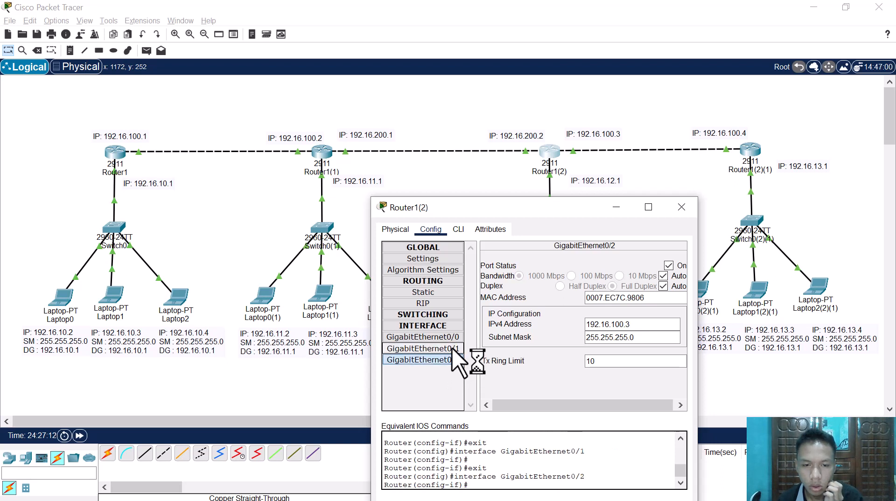
{"action": "left_click", "coordinate": [452, 338]}
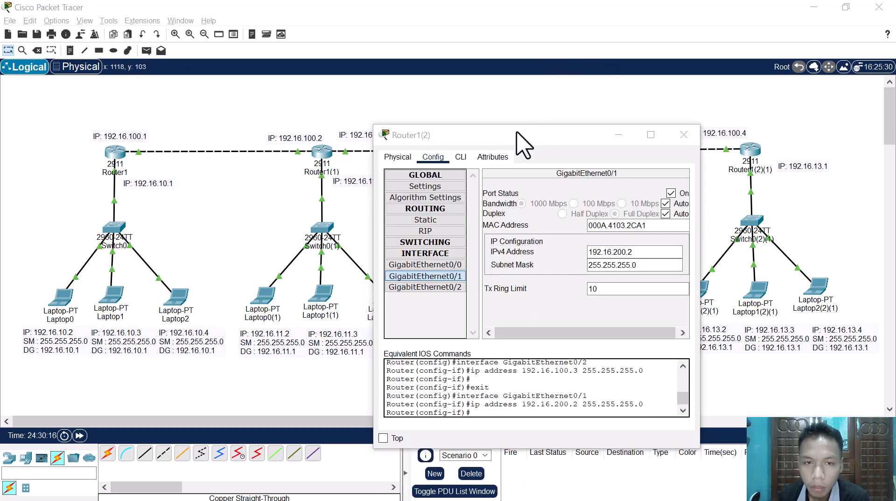
Step: Compare Router1(2)'s GigabitEthernet0/1 and GigabitEthernet0/2 addresses and set GigabitEthernet0/1's IPv4 address to 192.16.200.3
{"action": "left_click_drag", "start_coordinate": [518, 134], "coordinate": [527, 181]}
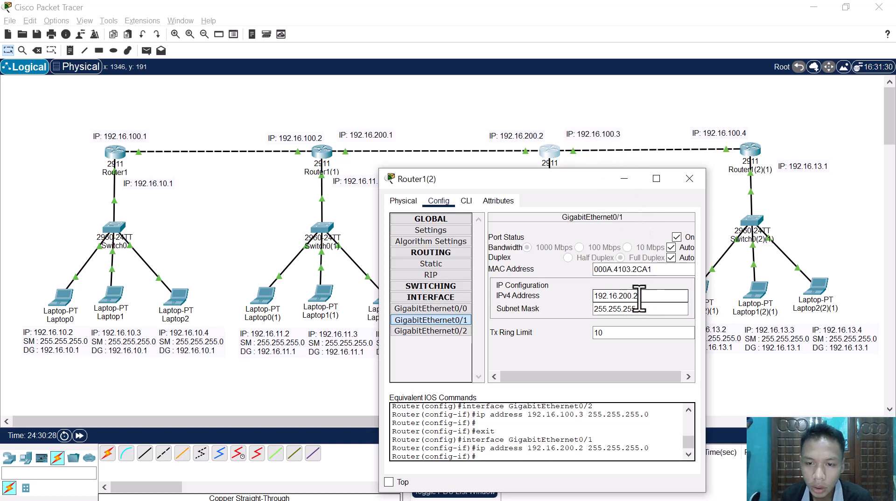
{"action": "left_click_drag", "start_coordinate": [640, 297], "coordinate": [560, 306]}
{"action": "left_click", "coordinate": [430, 332]}
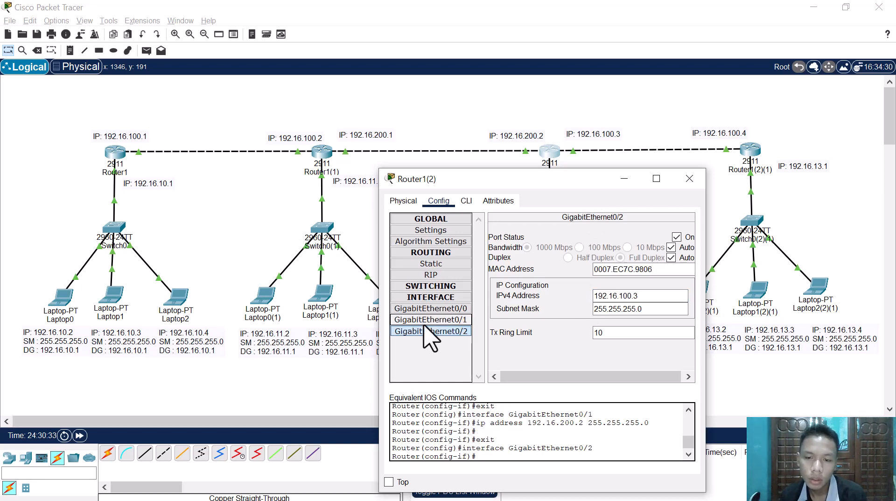
{"action": "left_click", "coordinate": [427, 320]}
{"action": "left_click", "coordinate": [432, 331]}
{"action": "left_click", "coordinate": [446, 320]}
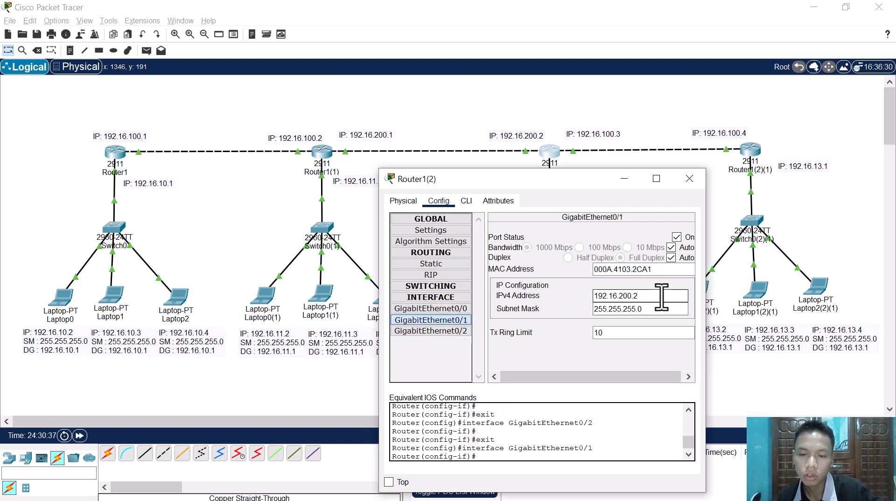
{"action": "type", "text": "3"}
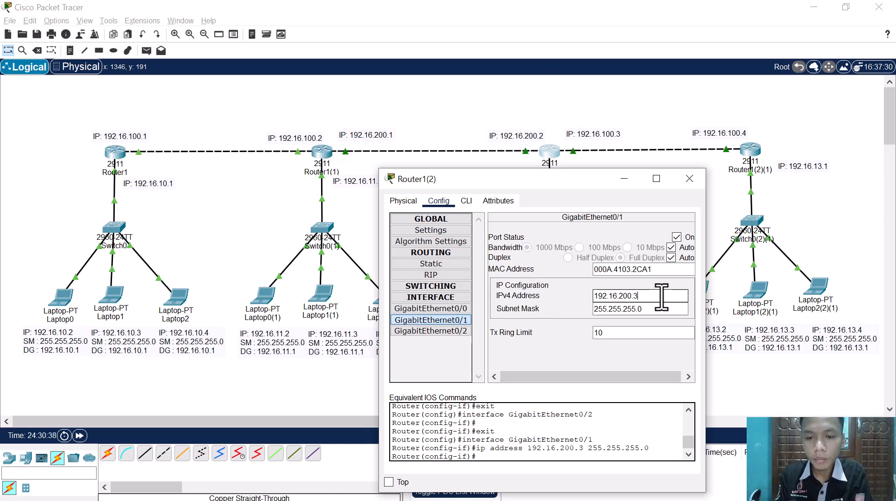
Step: Clear the IPv4 addresses of GigabitEthernet0/2 and GigabitEthernet0/1 on Router1(2)
{"action": "left_click", "coordinate": [434, 332]}
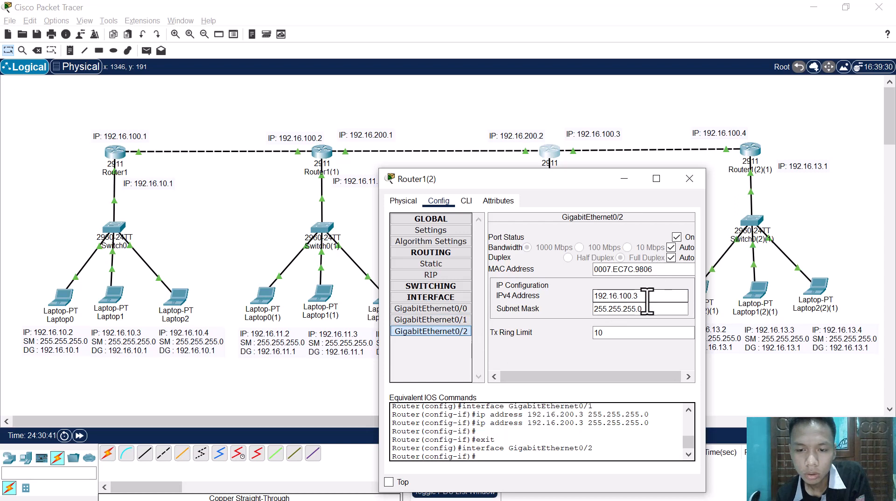
{"action": "left_click_drag", "start_coordinate": [650, 297], "coordinate": [578, 302]}
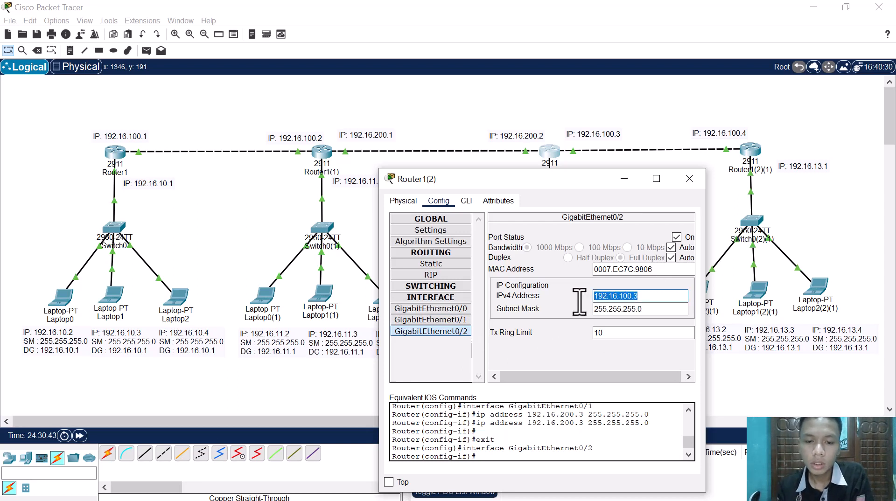
{"action": "type", "text": "192."}
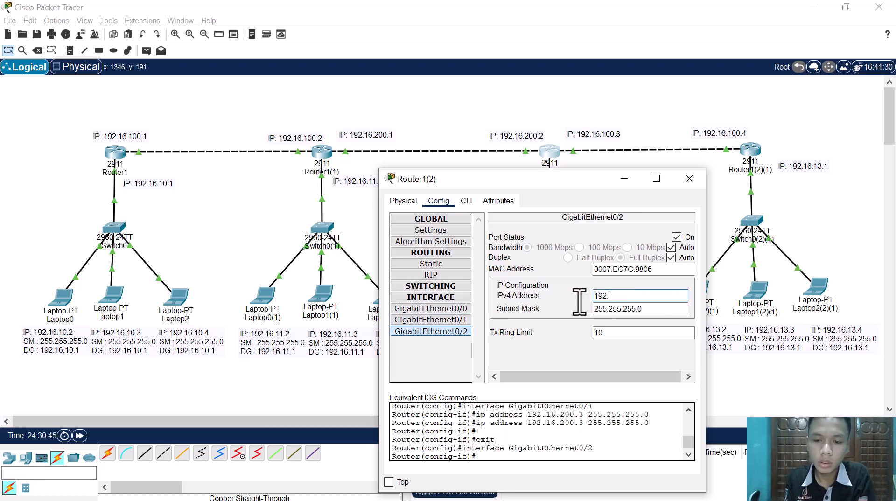
{"action": "left_click", "coordinate": [430, 330]}
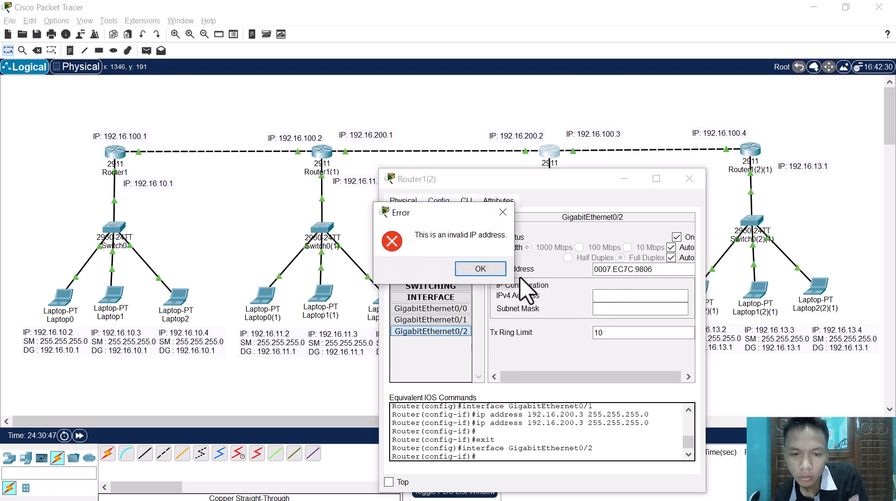
{"action": "left_click", "coordinate": [480, 269]}
{"action": "left_click", "coordinate": [430, 319]}
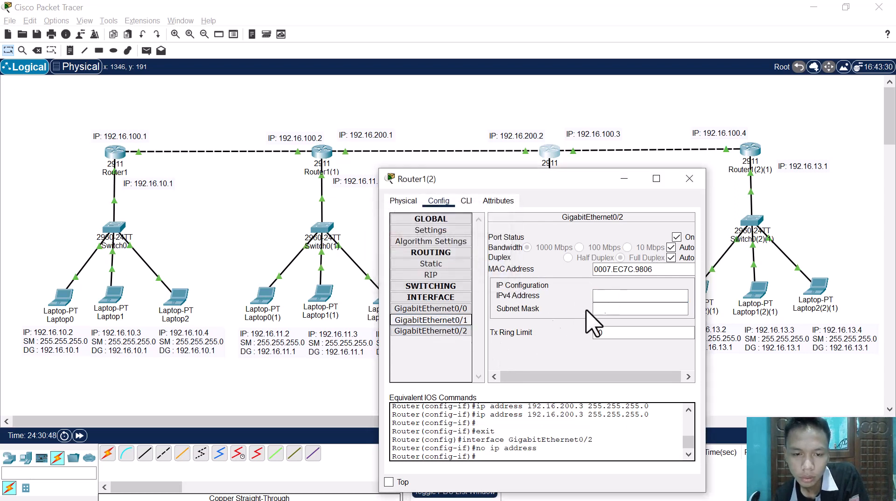
{"action": "double_click", "coordinate": [652, 296]}
{"action": "key", "text": "BackSpace"}
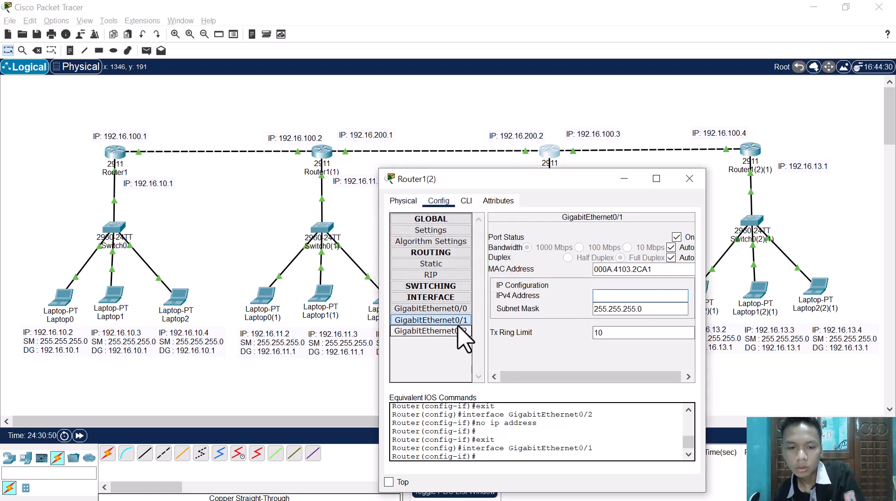
Step: Set Router1(2)'s GigabitEthernet0/2 IPv4 address to 192.16.200.2 with subnet mask 255.255.255.0
{"action": "left_click", "coordinate": [430, 331]}
{"action": "left_click", "coordinate": [672, 297]}
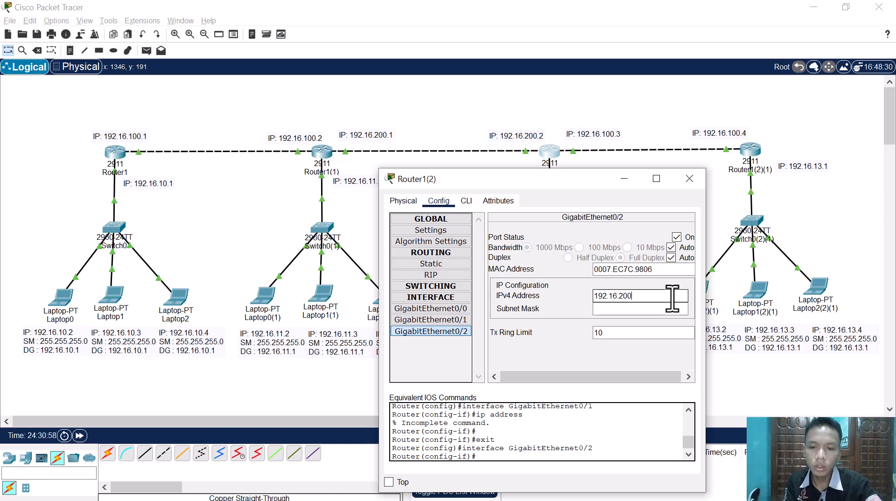
{"action": "type", "text": "192.16.200.2"}
{"action": "key", "text": "Tab"}
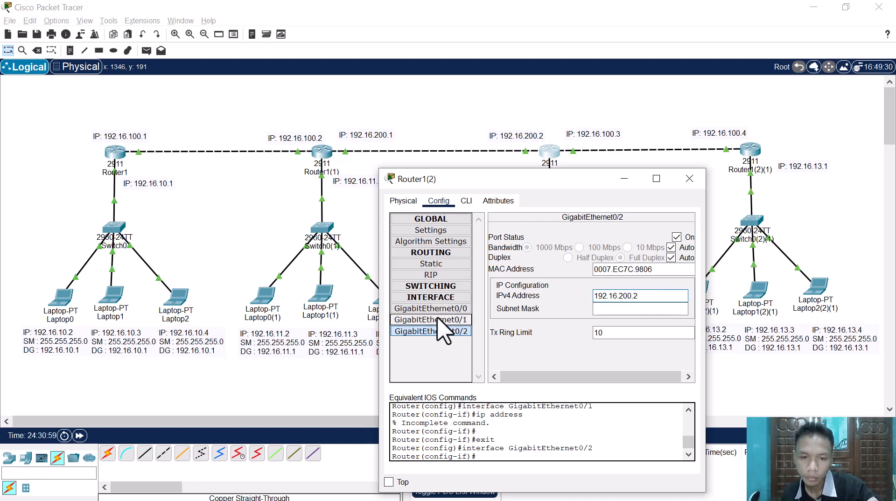
Step: Set Router1(2)'s GigabitEthernet0/1 IPv4 address to 192.16.100.3 with subnet mask 255.255.255.0 and close the router's configuration
{"action": "left_click", "coordinate": [448, 320]}
{"action": "left_click", "coordinate": [661, 299]}
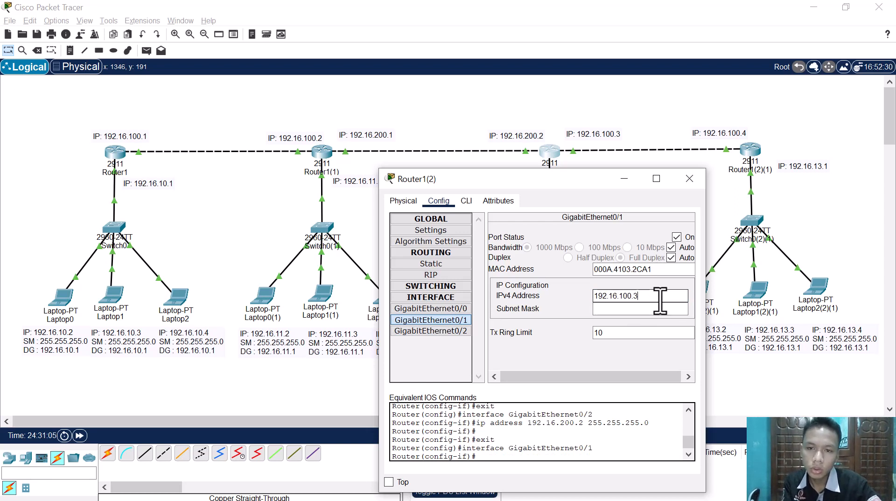
{"action": "key", "text": "Tab"}
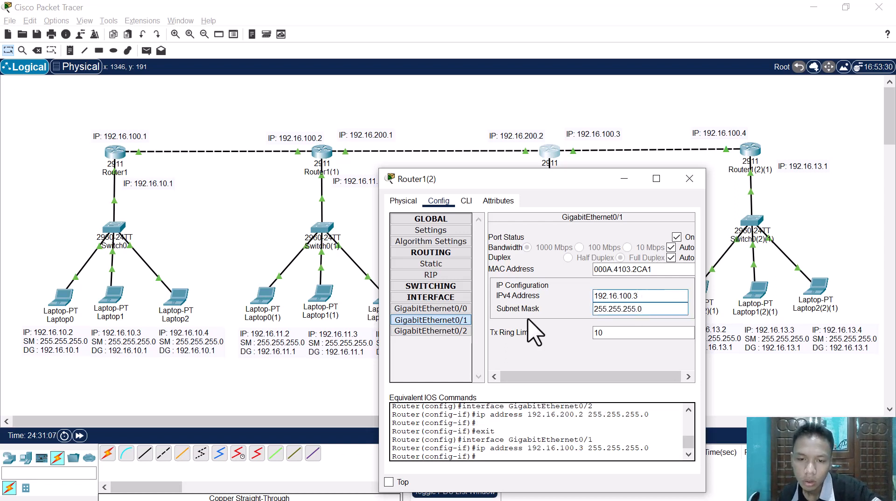
{"action": "left_click", "coordinate": [514, 367]}
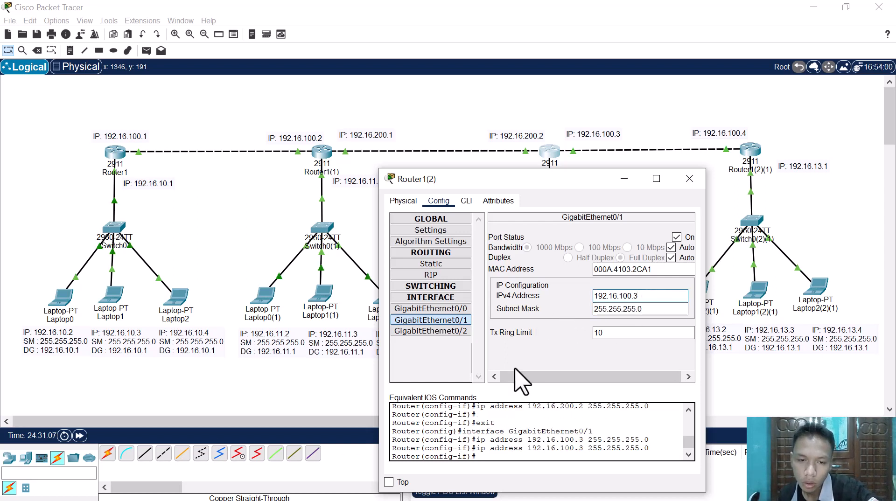
{"action": "left_click", "coordinate": [691, 178]}
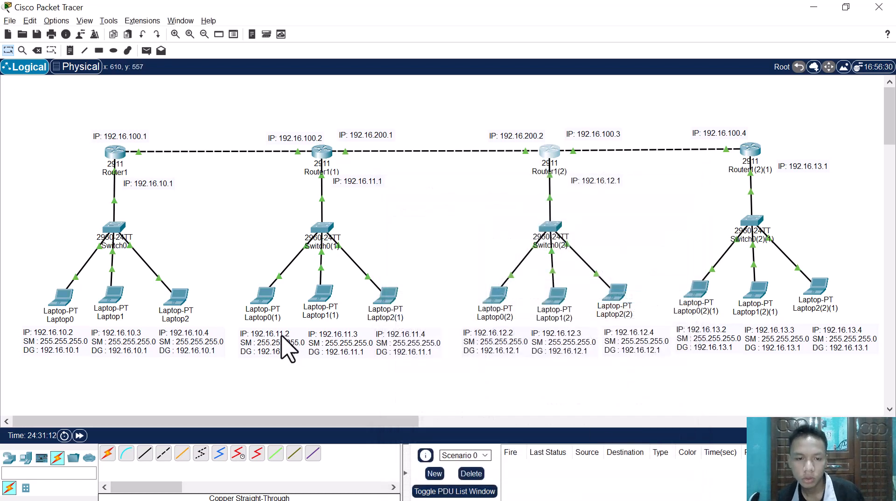
Step: Repeat the ping to 192.16.12.3 from Laptop1's Command Prompt and review the replies
{"action": "left_click", "coordinate": [127, 299]}
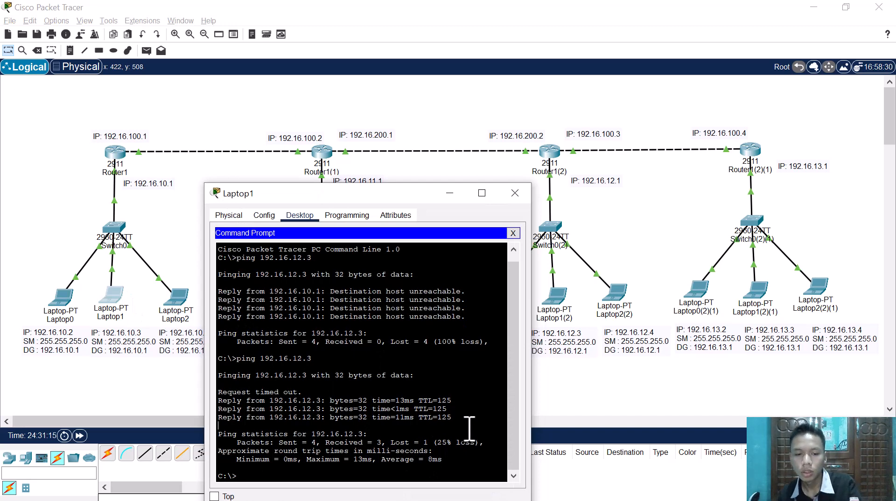
{"action": "key", "text": "Return"}
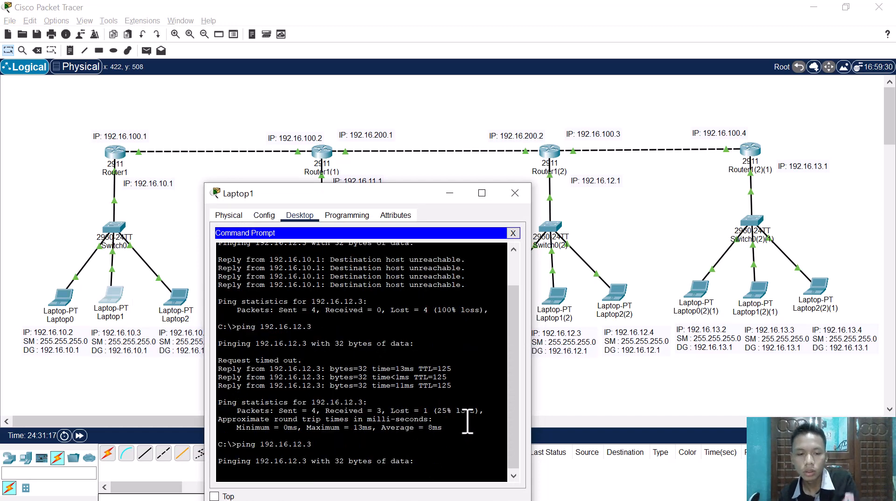
{"action": "left_click_drag", "start_coordinate": [361, 193], "coordinate": [356, 168]}
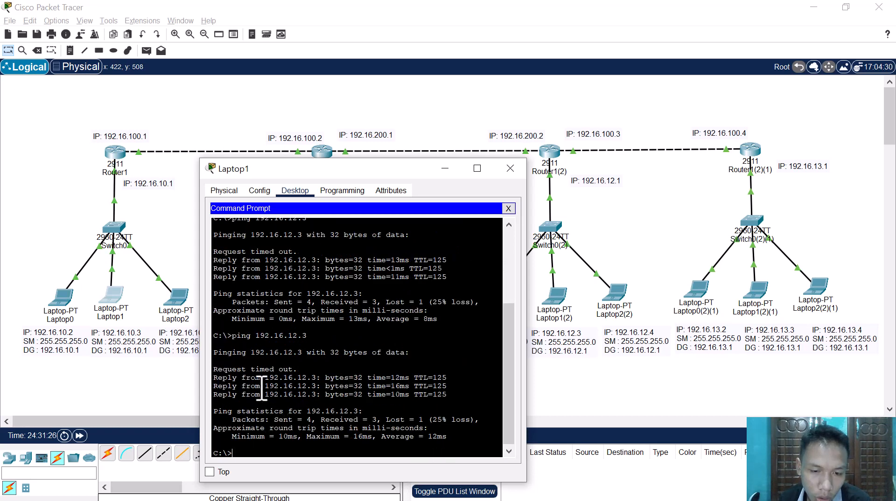
{"action": "left_click_drag", "start_coordinate": [257, 378], "coordinate": [446, 388]}
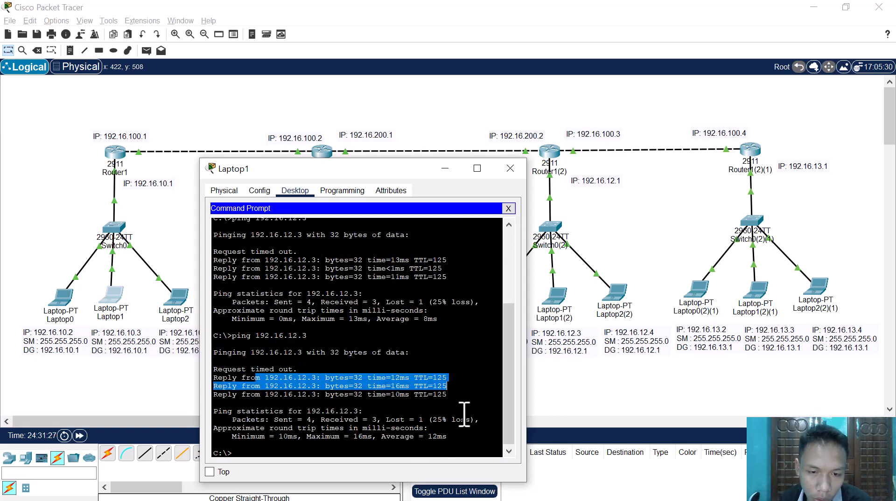
{"action": "left_click_drag", "start_coordinate": [406, 169], "coordinate": [417, 240]}
{"action": "left_click", "coordinate": [160, 245]}
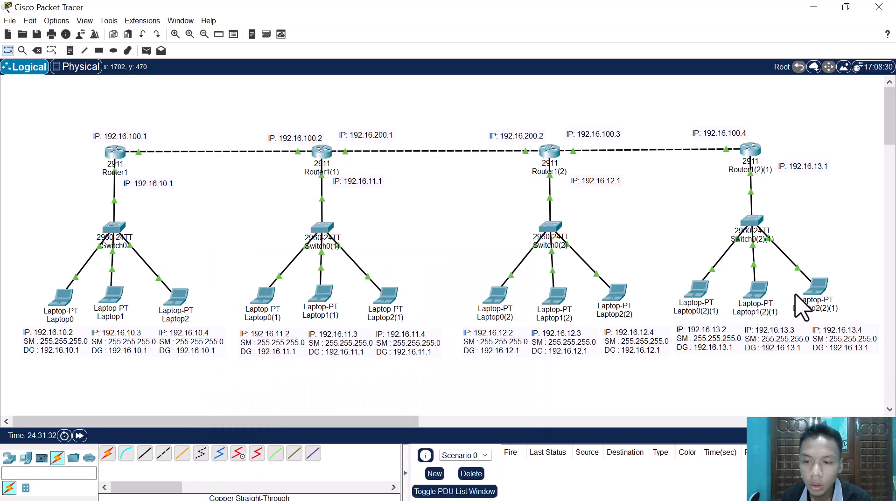
Step: Ping Laptop2(2)(1) at 192.16.13.4 from Laptop2's Command Prompt
{"action": "left_click", "coordinate": [177, 302]}
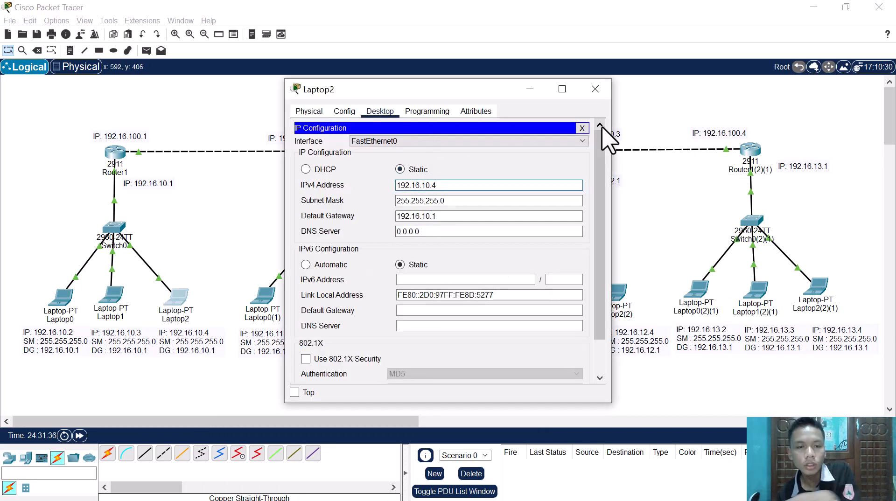
{"action": "left_click", "coordinate": [583, 128]}
{"action": "left_click", "coordinate": [312, 184]}
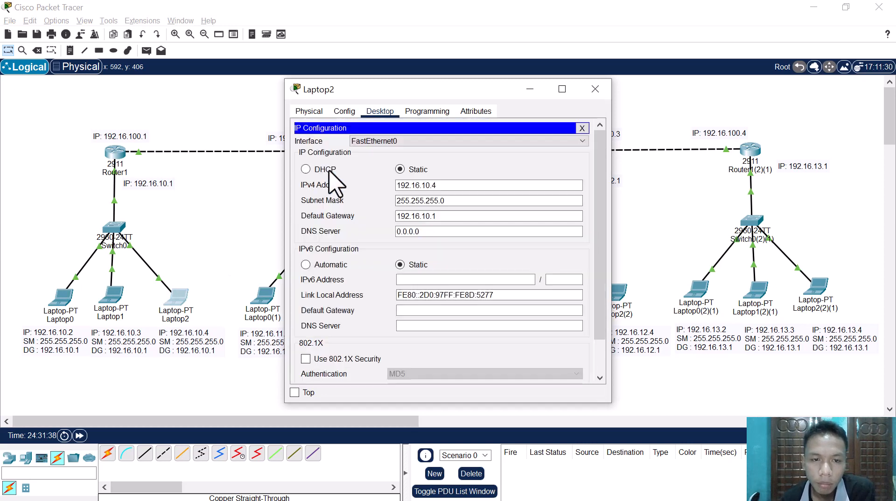
{"action": "left_click", "coordinate": [582, 128]}
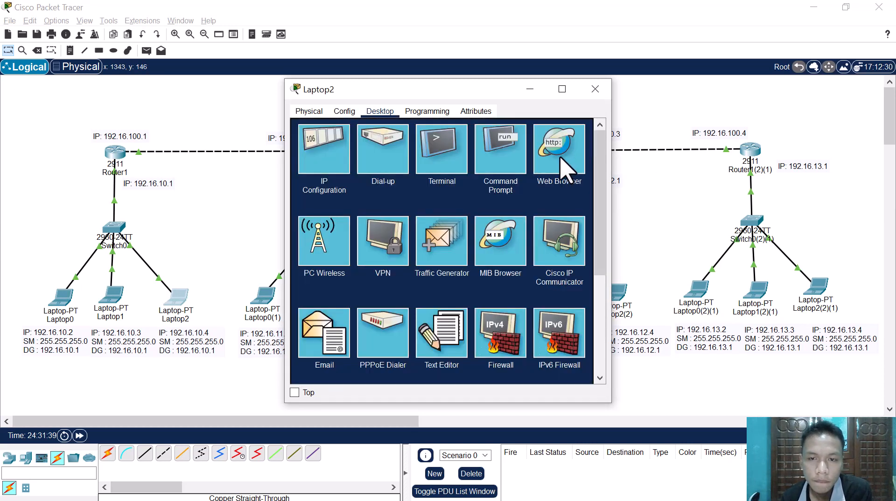
{"action": "left_click", "coordinate": [520, 156]}
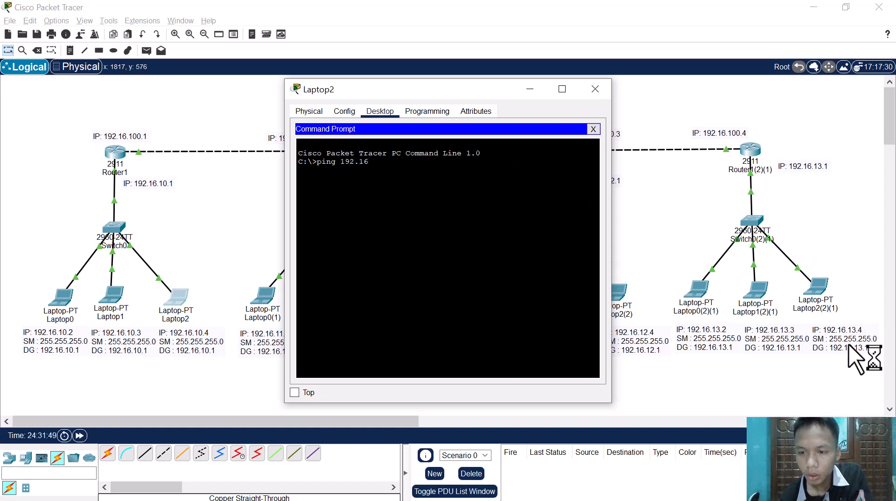
{"action": "type", "text": "13.4"}
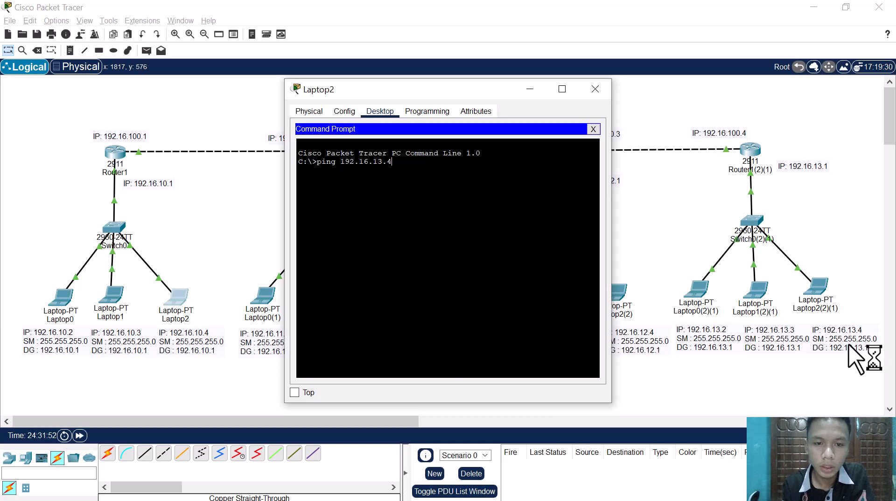
{"action": "key", "text": "Return"}
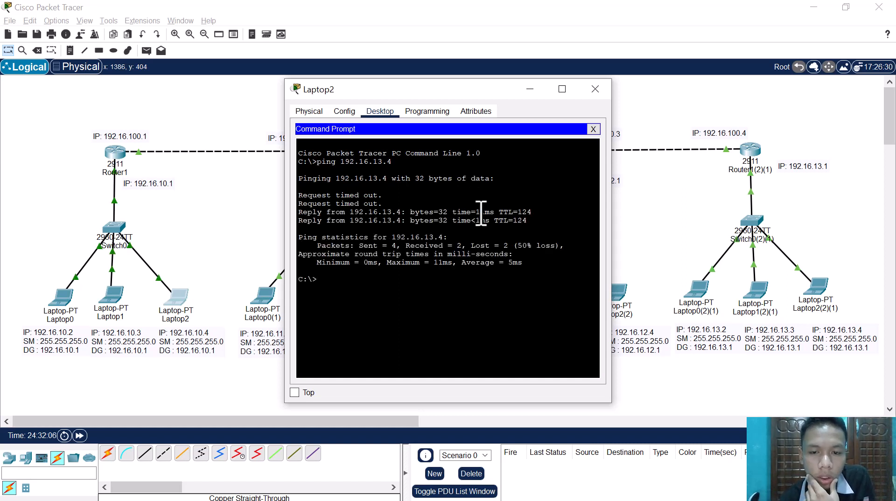
Step: Compare Laptop2's ping results with the path through the routers to Laptop2(2)(1), and close the laptop's window
{"action": "left_click_drag", "start_coordinate": [392, 205], "coordinate": [322, 204]}
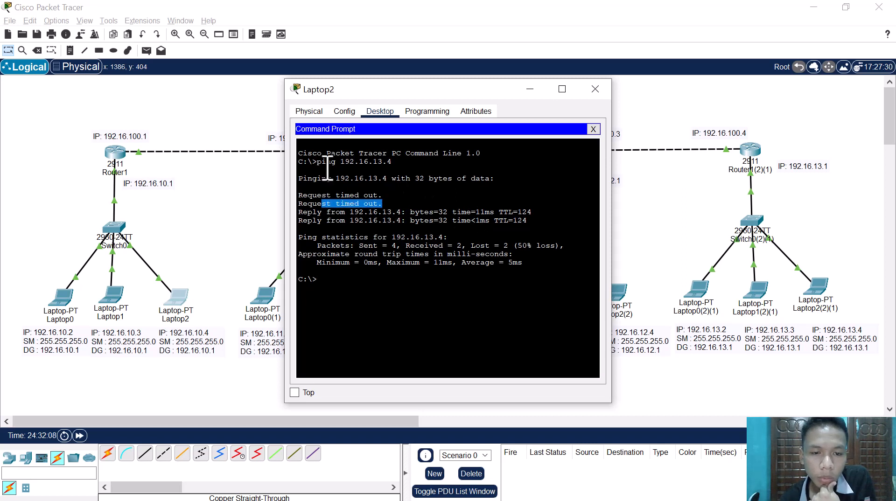
{"action": "left_click_drag", "start_coordinate": [360, 91], "coordinate": [374, 176]}
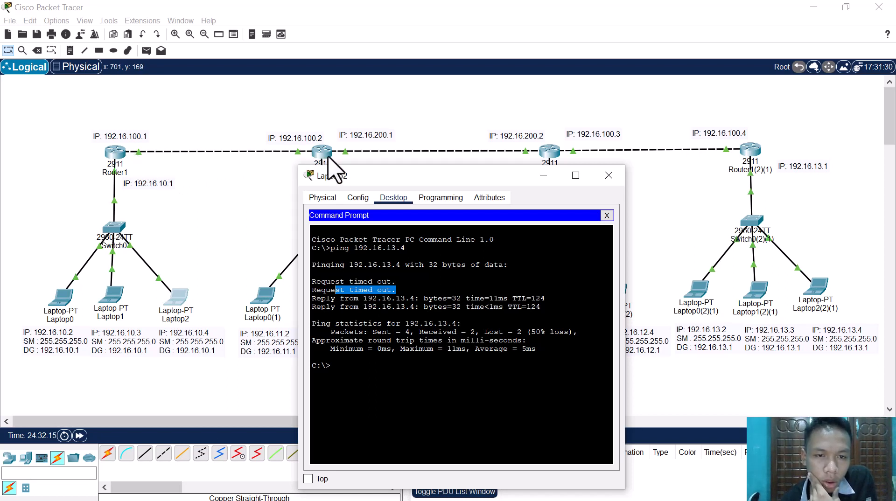
{"action": "left_click_drag", "start_coordinate": [335, 176], "coordinate": [373, 176]}
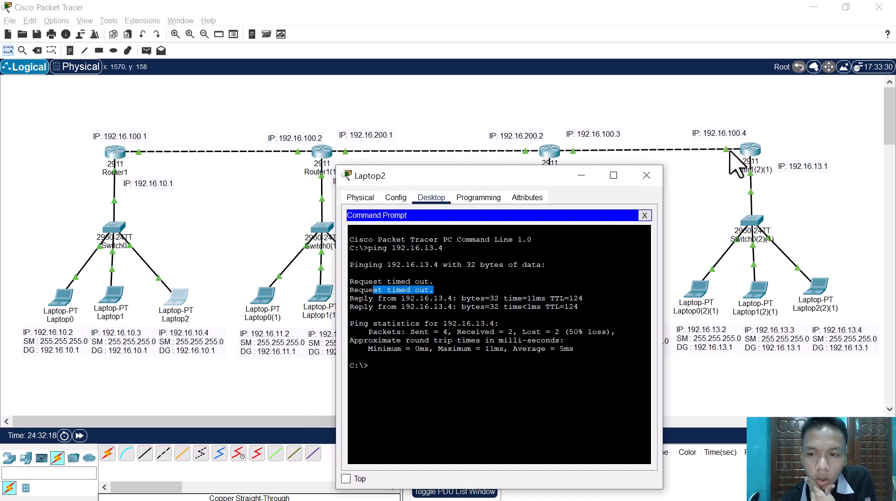
{"action": "left_click_drag", "start_coordinate": [530, 174], "coordinate": [518, 120]}
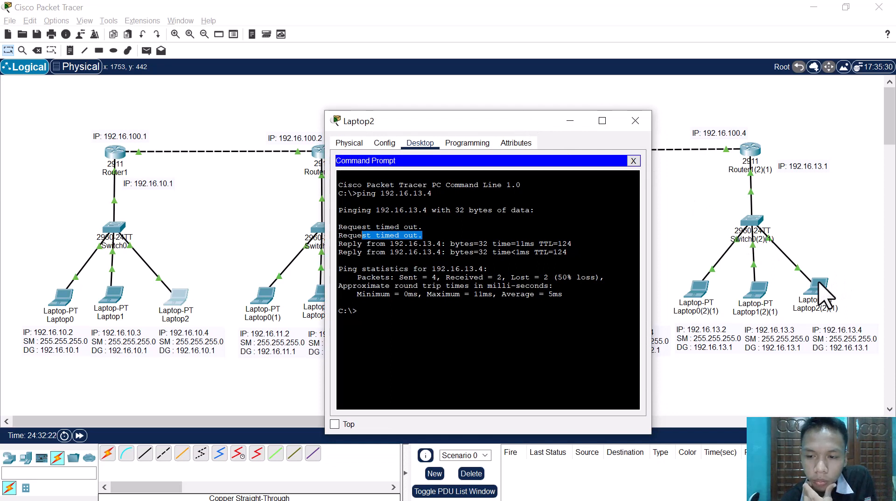
{"action": "left_click", "coordinate": [447, 239]}
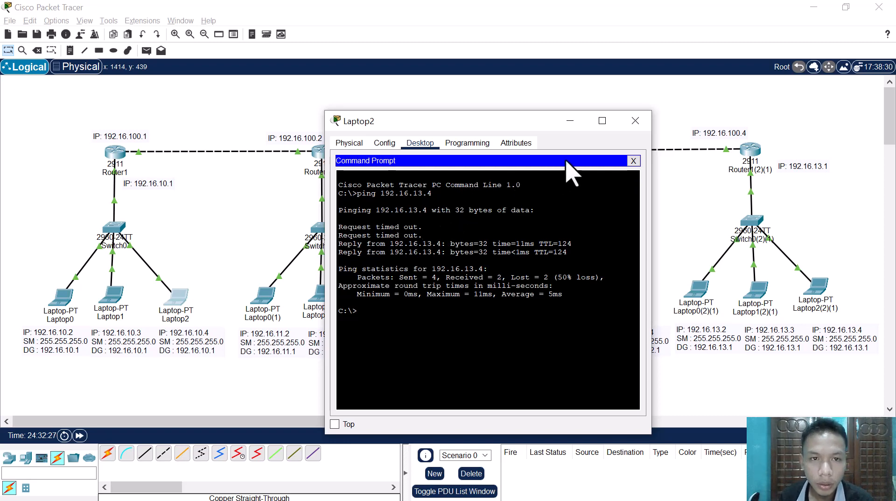
{"action": "left_click", "coordinate": [644, 122]}
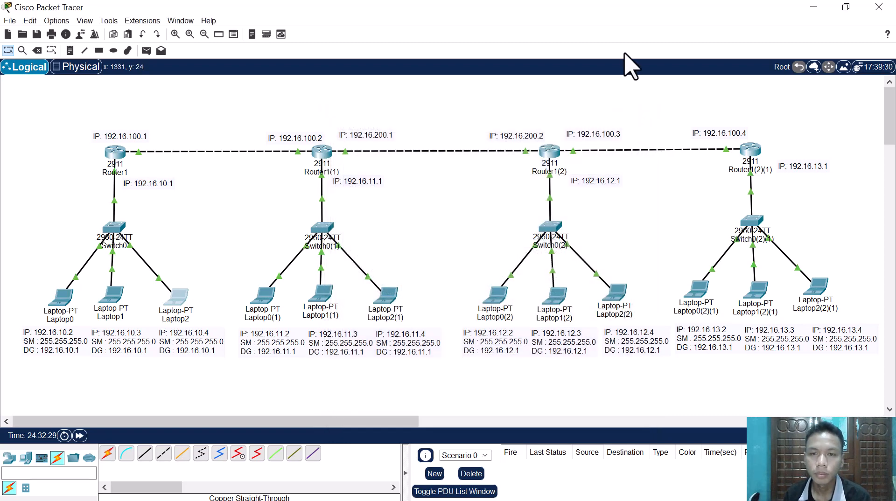